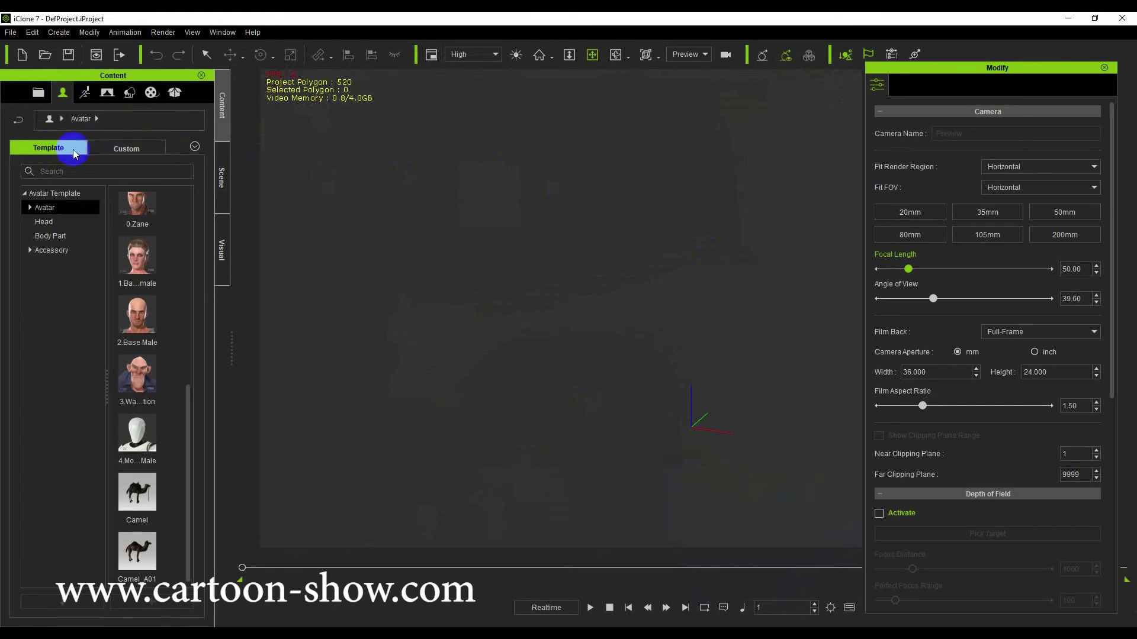
Step: Load the custom avatar man2 into the empty scene
{"action": "left_click", "coordinate": [124, 147]}
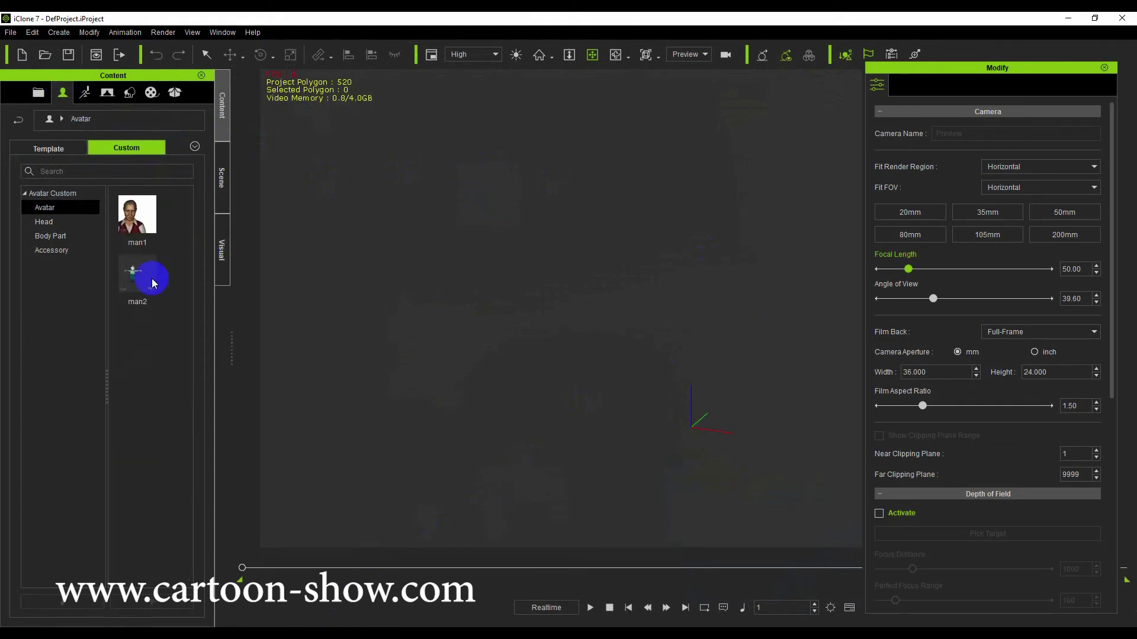
{"action": "double_click", "coordinate": [137, 274]}
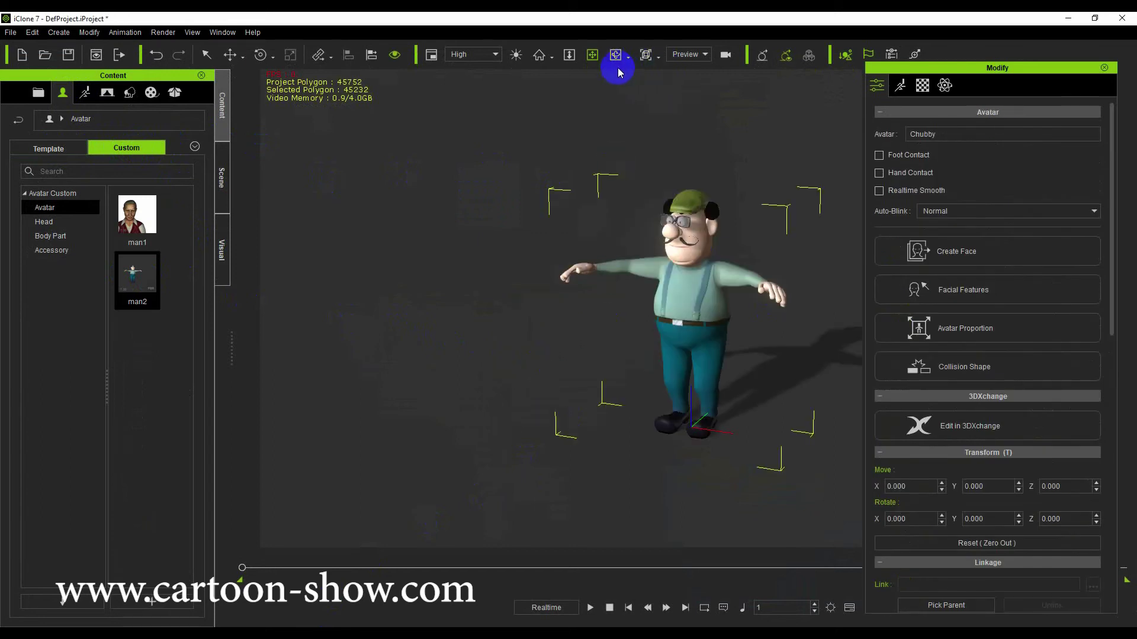
{"action": "left_click_drag", "start_coordinate": [601, 310], "coordinate": [736, 203]}
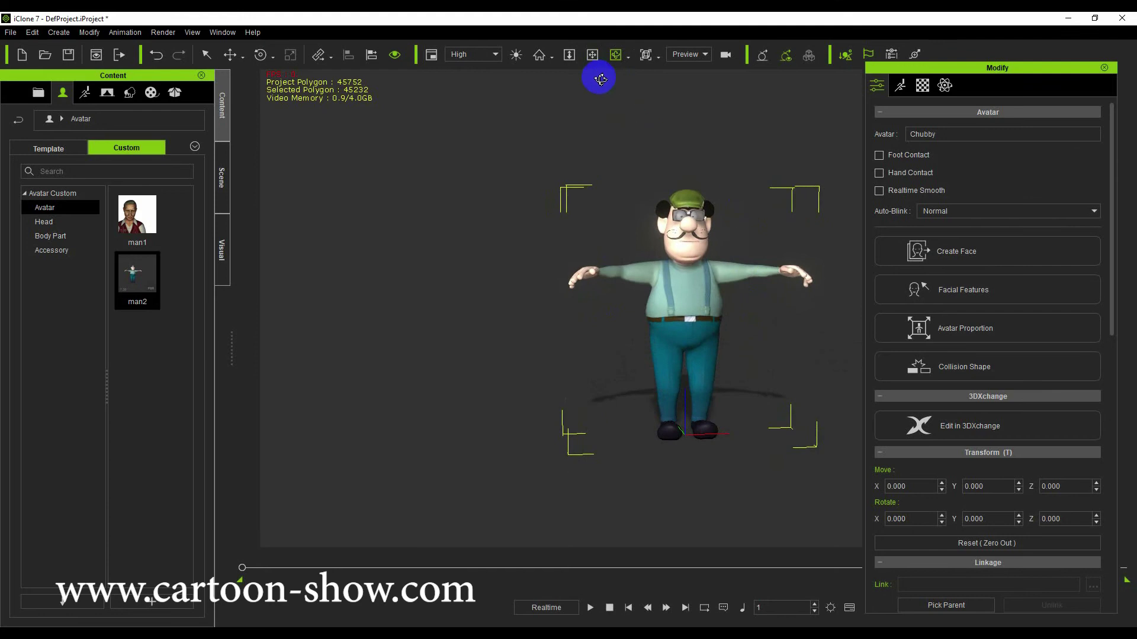
{"action": "left_click", "coordinate": [593, 55]}
{"action": "left_click_drag", "start_coordinate": [694, 288], "coordinate": [562, 229]}
{"action": "left_click", "coordinate": [569, 54]}
{"action": "left_click_drag", "start_coordinate": [474, 266], "coordinate": [536, 281]}
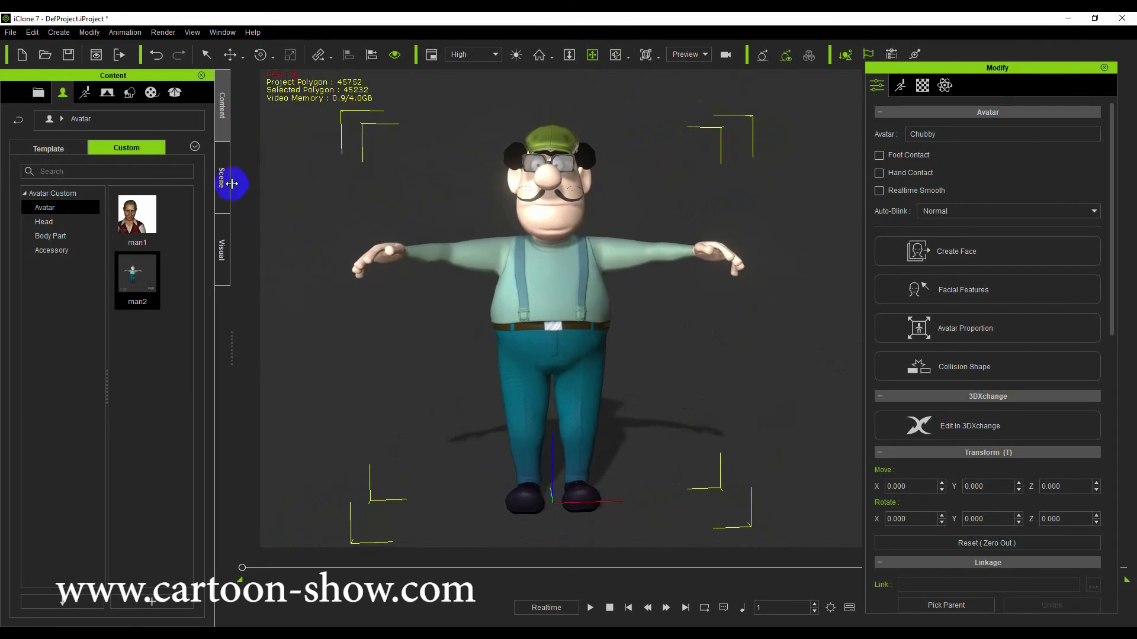
Step: Hide the avatar's Square_Glasses, Dali moustache and Beret accessories in the scene list
{"action": "left_click", "coordinate": [223, 177]}
{"action": "left_click", "coordinate": [26, 144]}
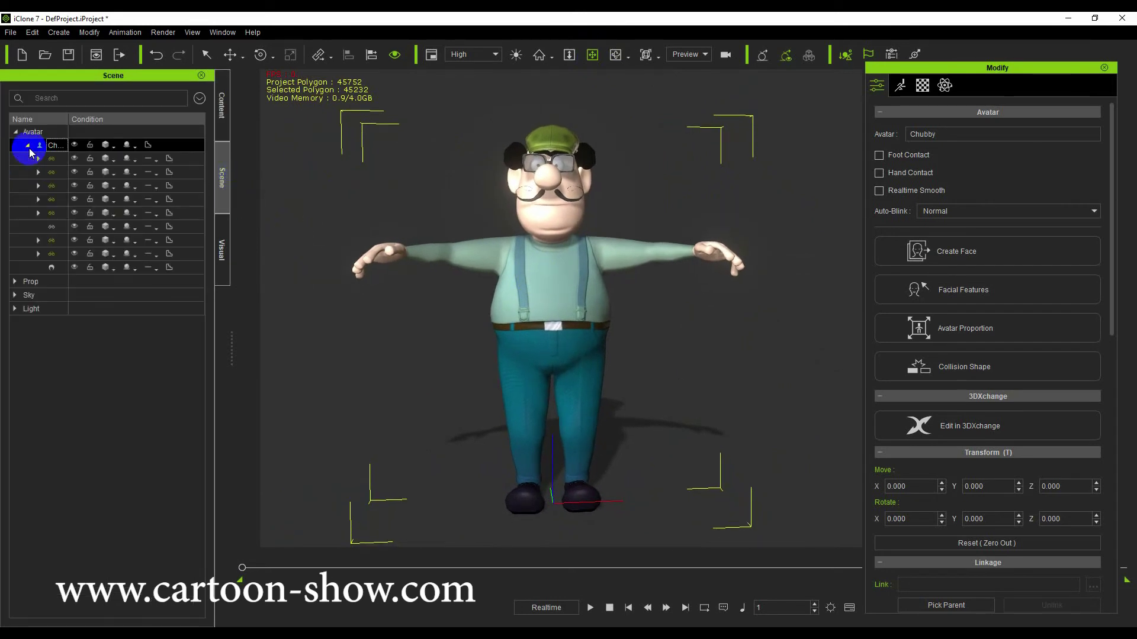
{"action": "left_click", "coordinate": [52, 266]}
{"action": "left_click", "coordinate": [77, 254]}
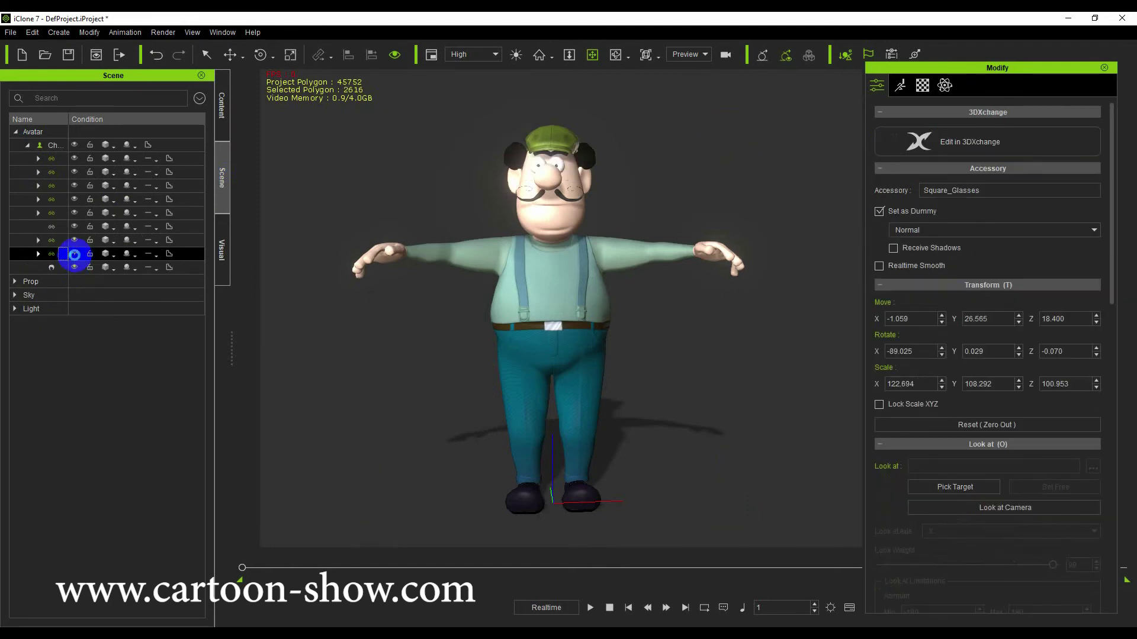
{"action": "left_click", "coordinate": [75, 243], "text": "ctrl"}
{"action": "left_click", "coordinate": [75, 241]}
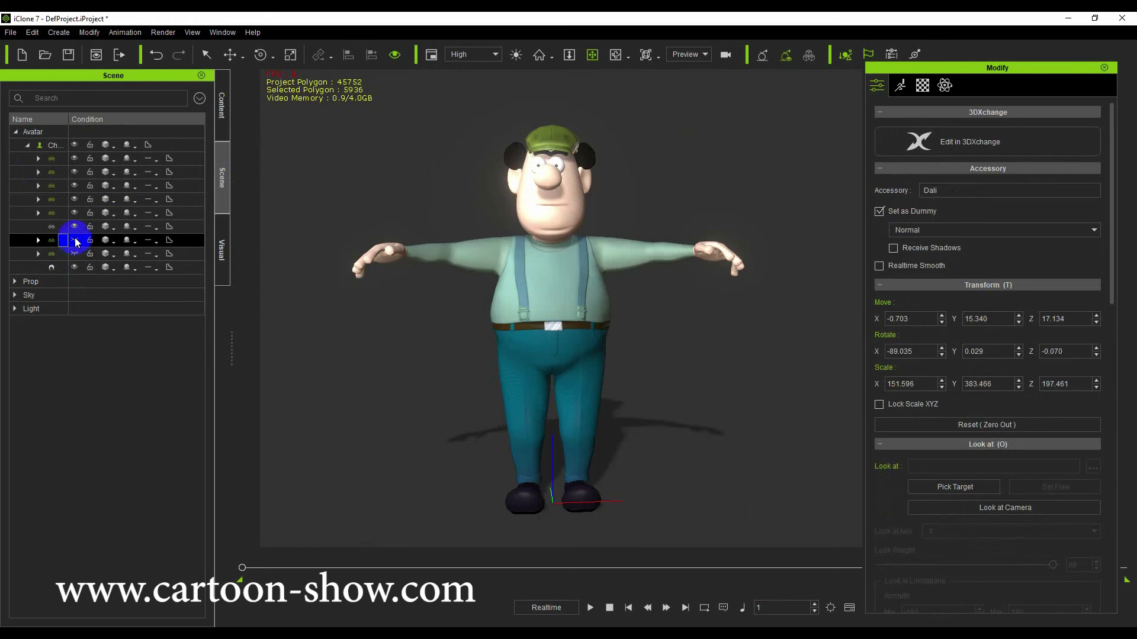
{"action": "left_click", "coordinate": [74, 228]}
Step: Try hiding the avatar's Overgrown nose and Round ears accessories
{"action": "left_click", "coordinate": [75, 215], "text": "ctrl"}
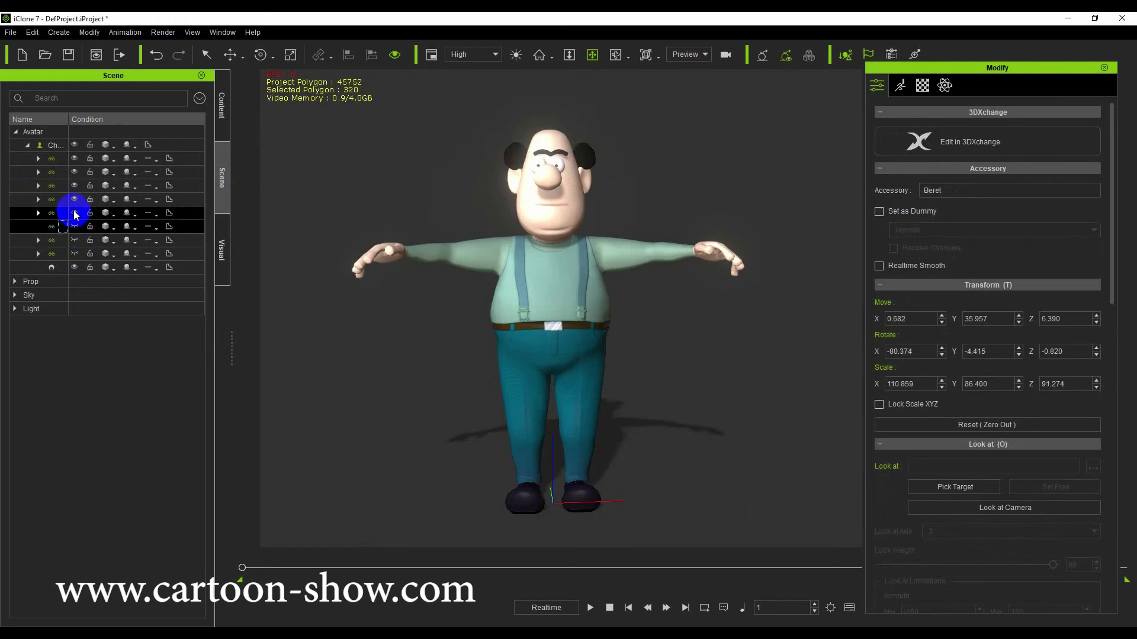
{"action": "left_click", "coordinate": [75, 213]}
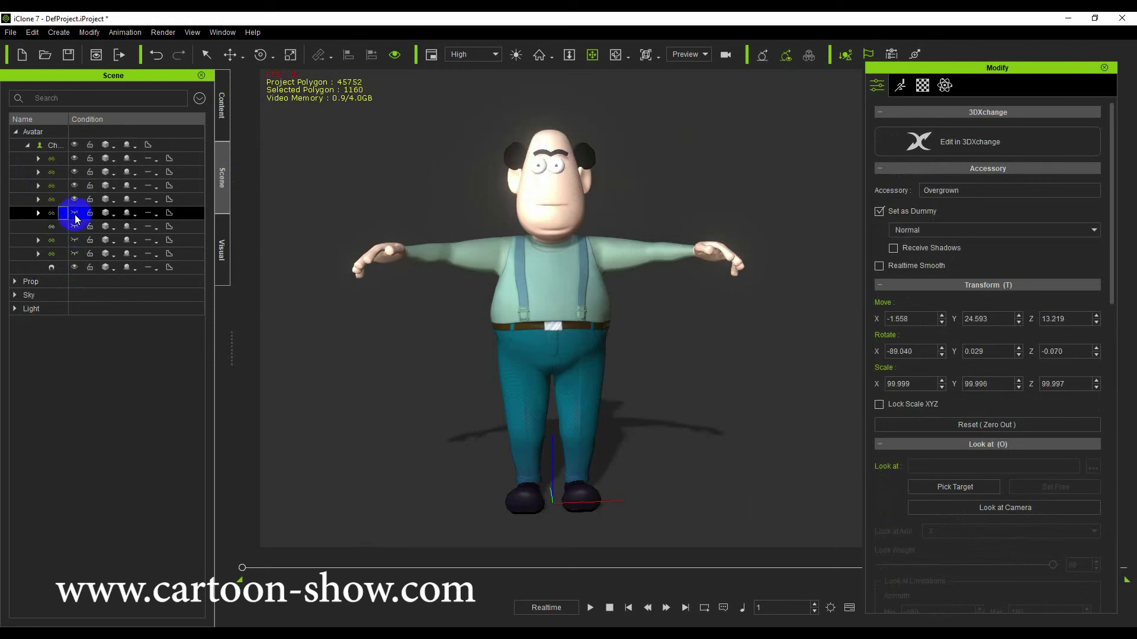
{"action": "left_click", "coordinate": [75, 214]}
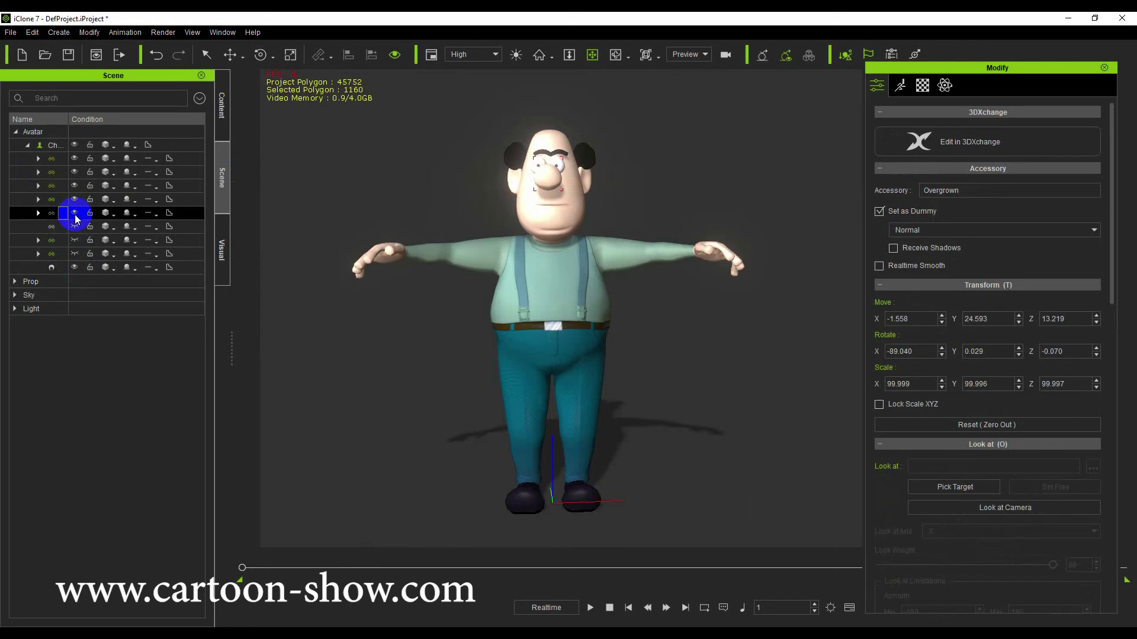
{"action": "left_click", "coordinate": [126, 241], "text": "ctrl"}
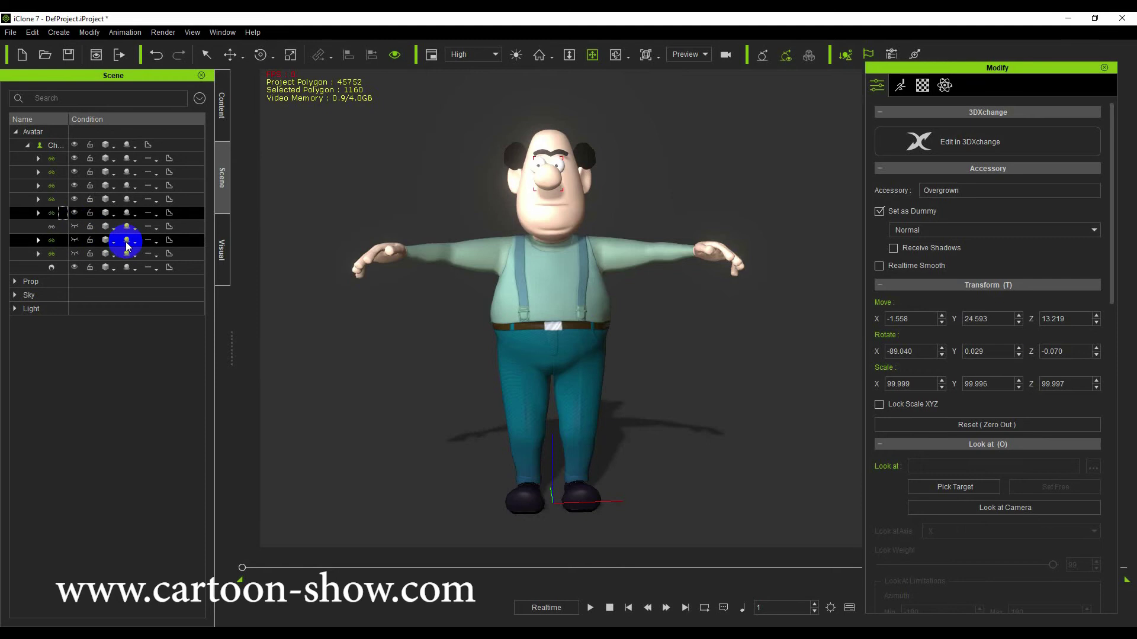
{"action": "left_click", "coordinate": [126, 241], "text": "ctrl"}
{"action": "left_click", "coordinate": [75, 200], "text": "ctrl"}
{"action": "left_click", "coordinate": [75, 200]}
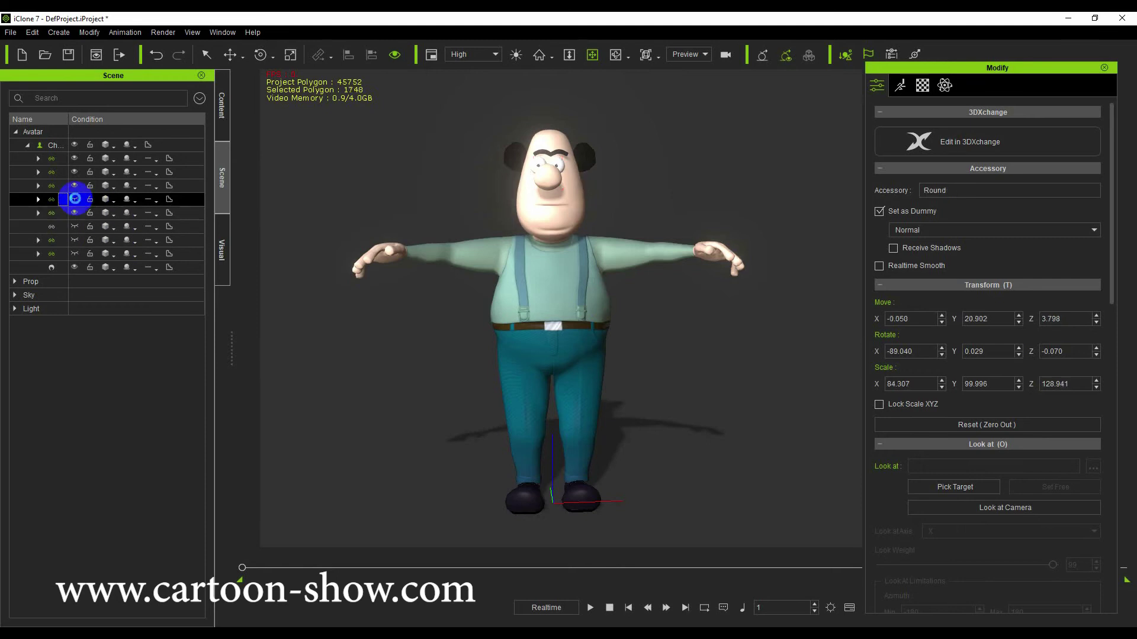
Step: Hide the avatar's eyes accessory and the Wing eyebrows accessory
{"action": "left_click", "coordinate": [76, 189], "text": "ctrl"}
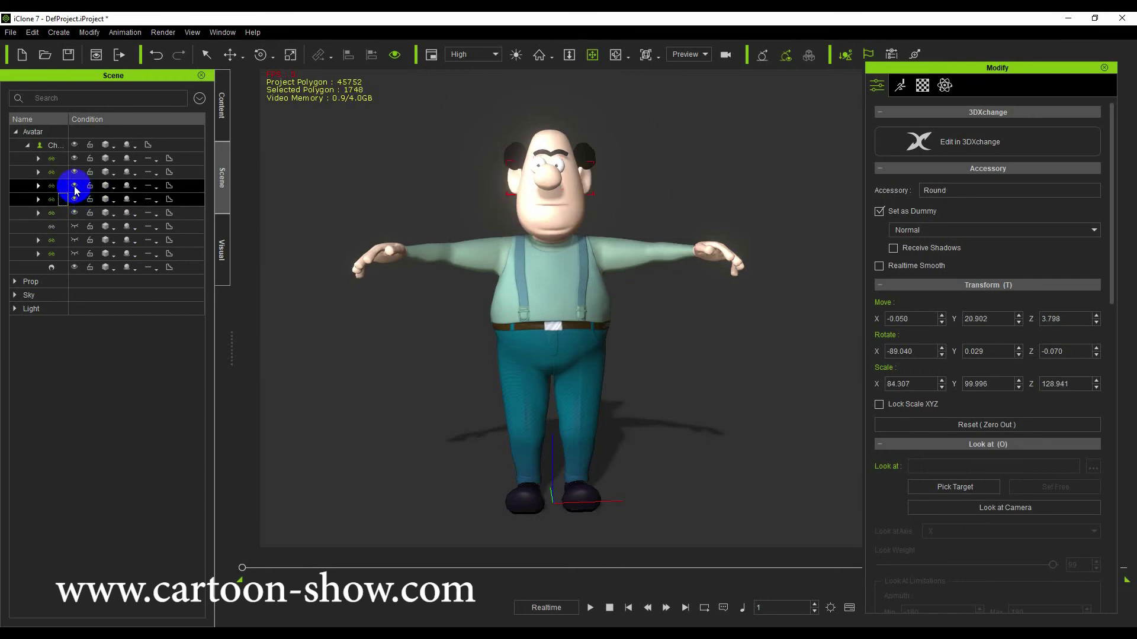
{"action": "left_click", "coordinate": [74, 186]}
{"action": "left_click", "coordinate": [74, 172]}
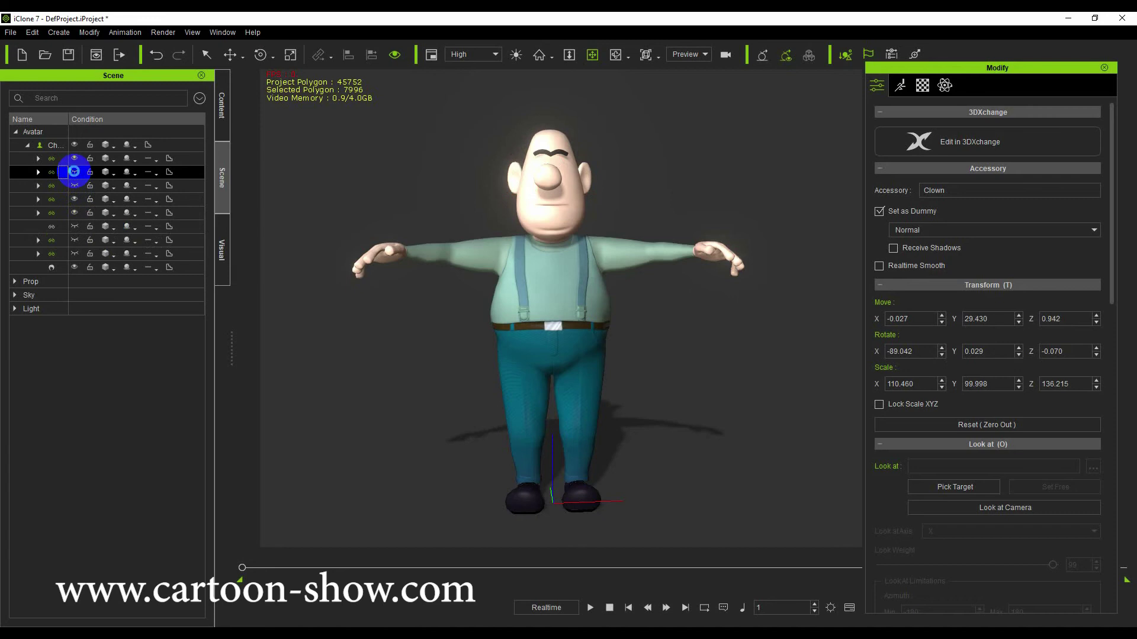
{"action": "left_click", "coordinate": [75, 161], "text": "ctrl"}
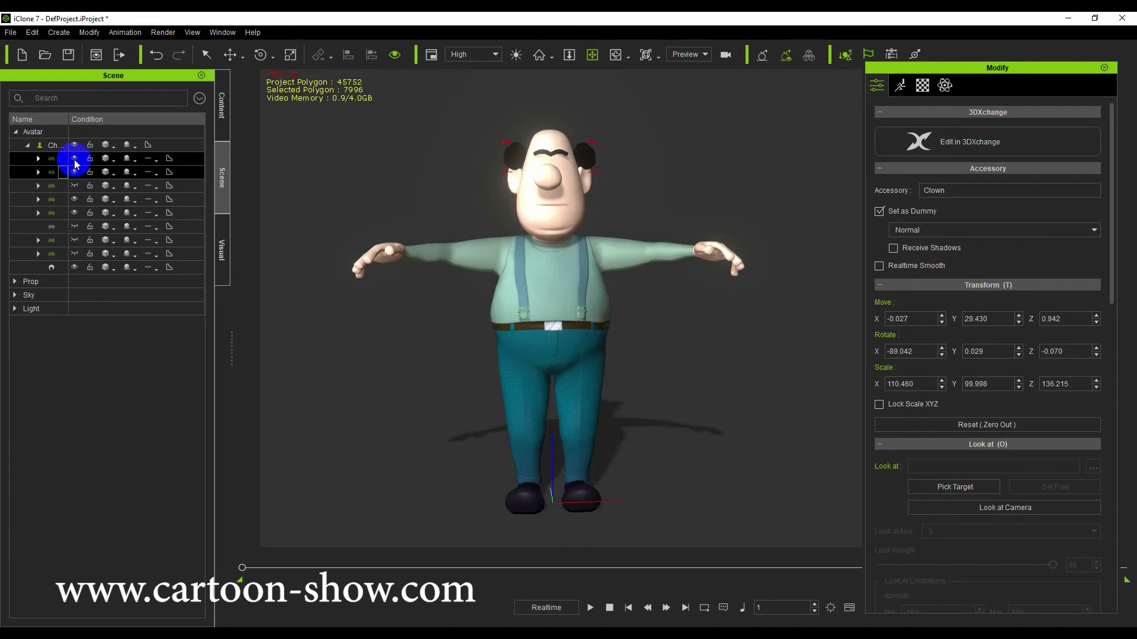
{"action": "left_click", "coordinate": [75, 158]}
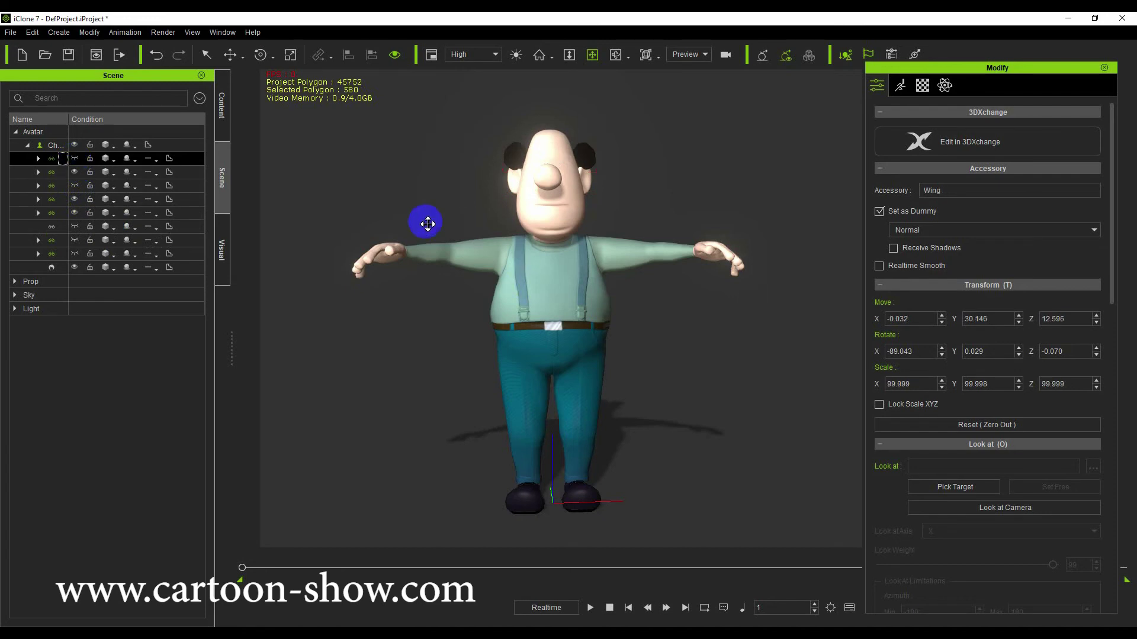
Step: Look through the visual settings for ambient occlusion, fog, HDR and image-based lighting
{"action": "left_click", "coordinate": [222, 261]}
{"action": "scroll", "coordinate": [141, 431], "scroll_direction": "down", "scroll_amount": 10}
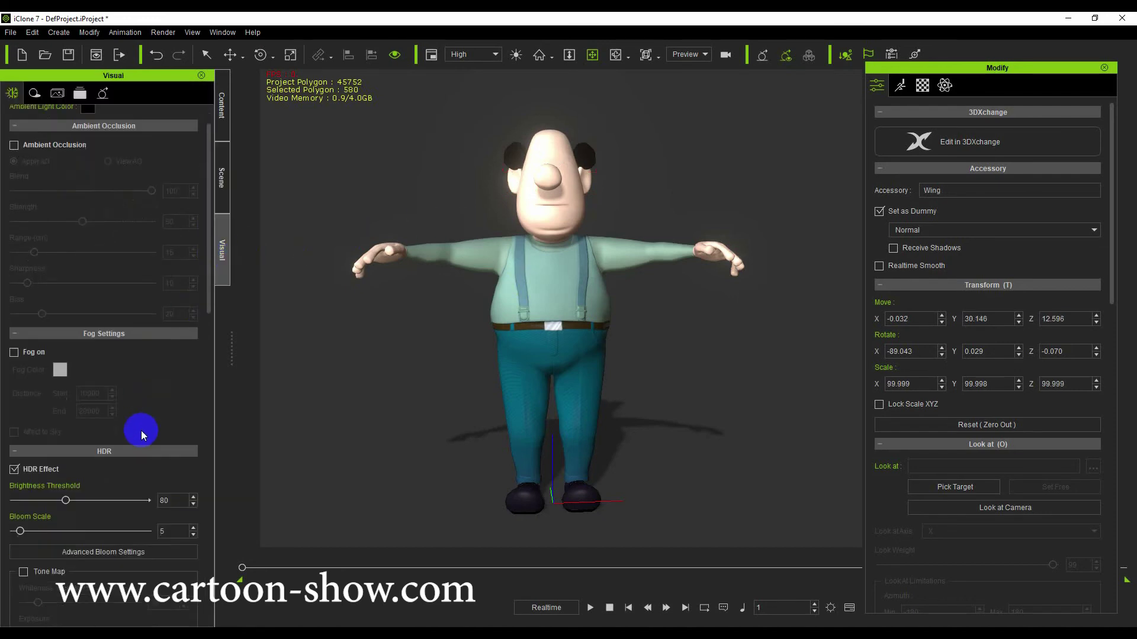
{"action": "scroll", "coordinate": [142, 325], "scroll_direction": "down", "scroll_amount": 5}
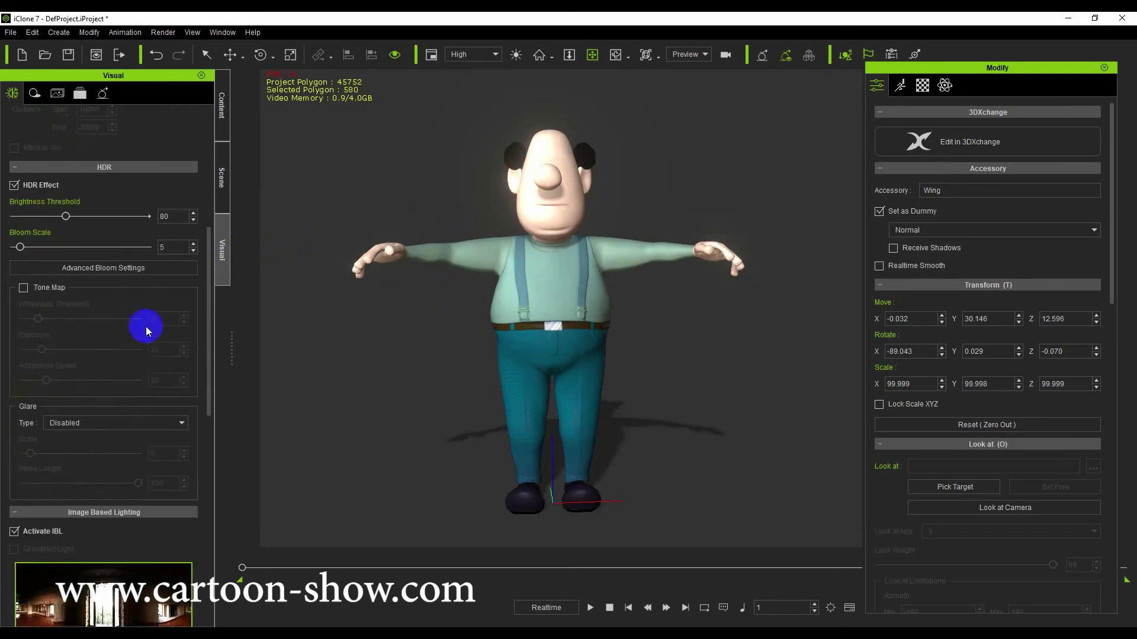
{"action": "scroll", "coordinate": [149, 340], "scroll_direction": "down", "scroll_amount": 2}
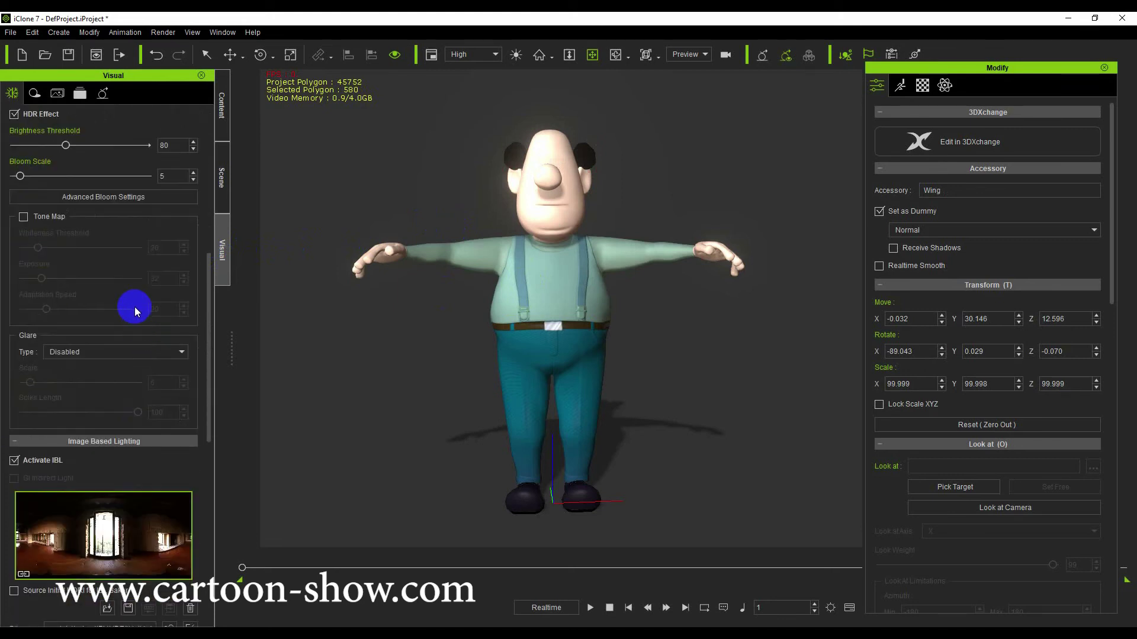
{"action": "scroll", "coordinate": [134, 307], "scroll_direction": "down", "scroll_amount": 9}
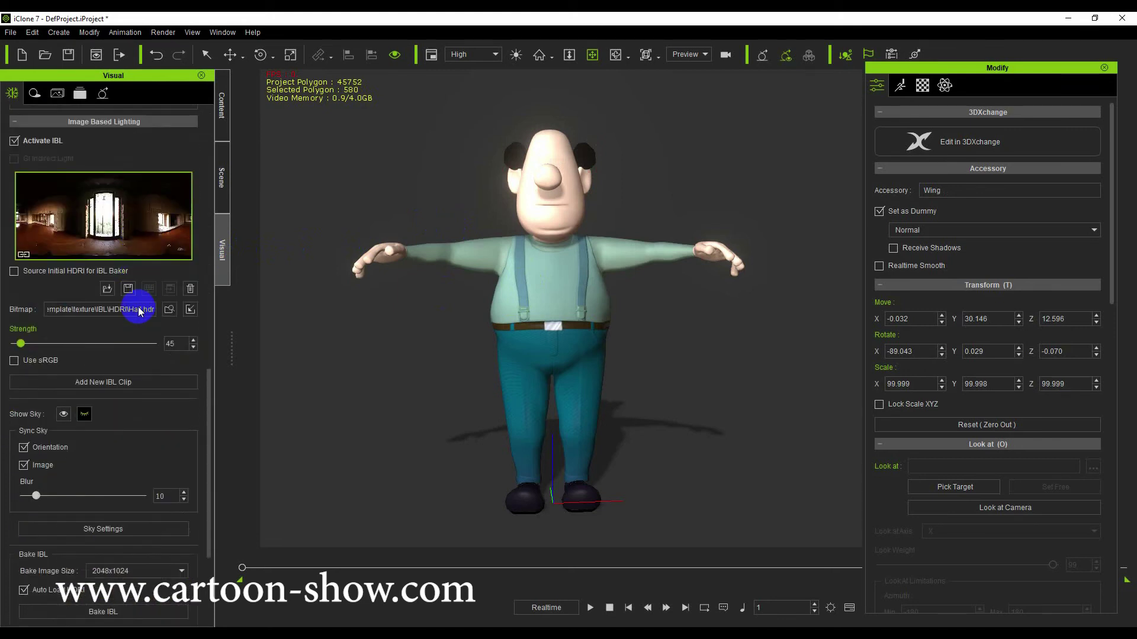
{"action": "scroll", "coordinate": [140, 312], "scroll_direction": "down", "scroll_amount": 4}
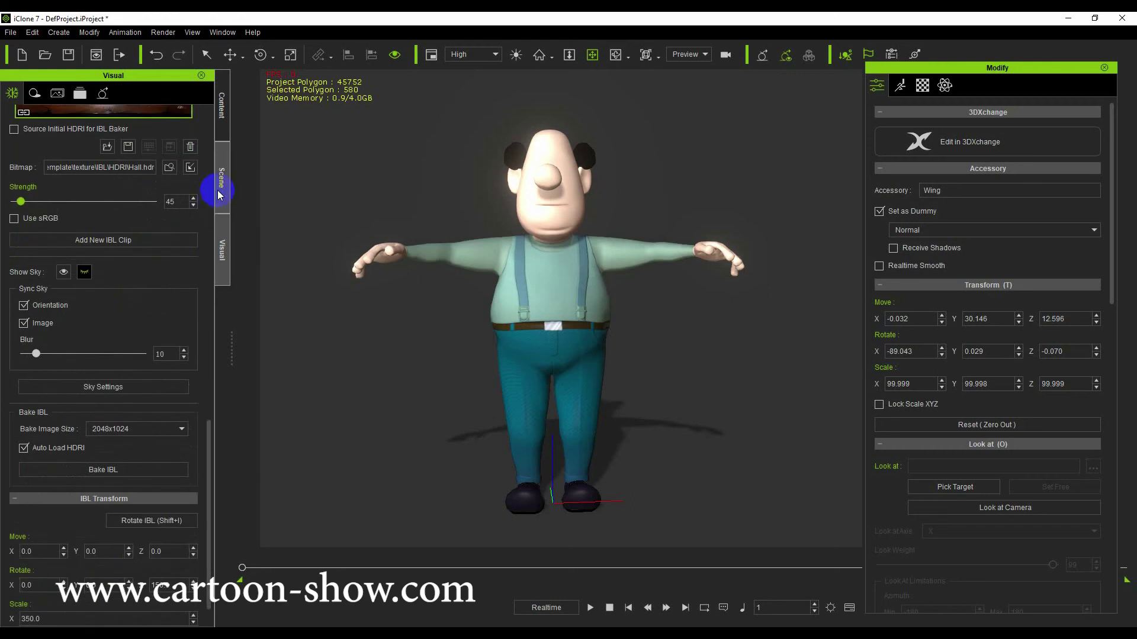
Step: Deactivate the shadows of the Rim and Key directional lights in the scene list
{"action": "left_click", "coordinate": [221, 204]}
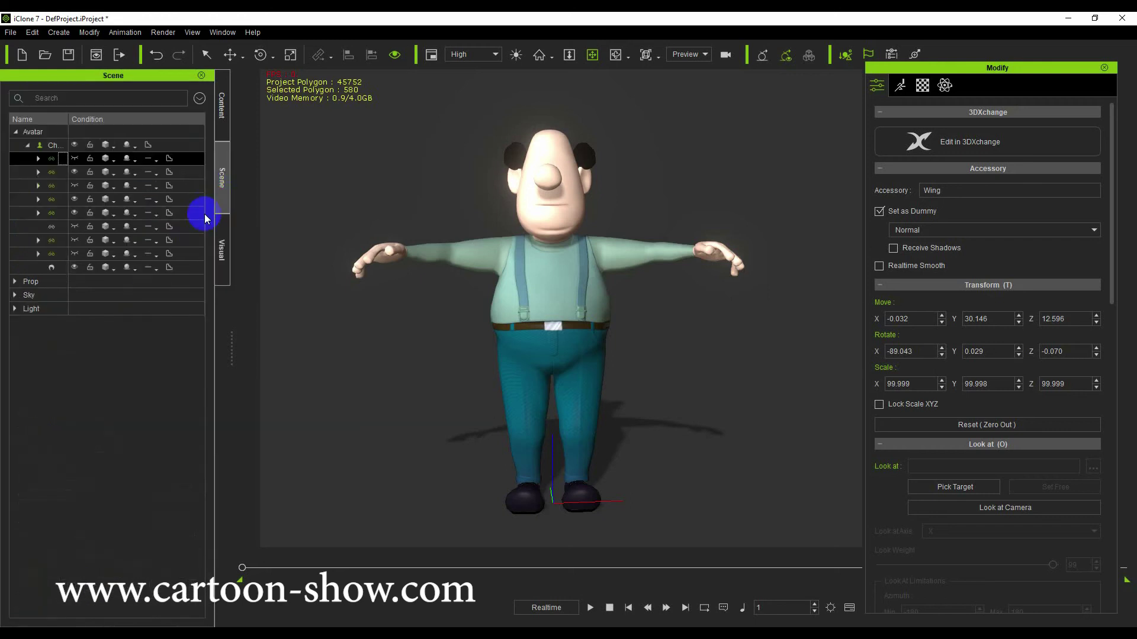
{"action": "left_click", "coordinate": [15, 308]}
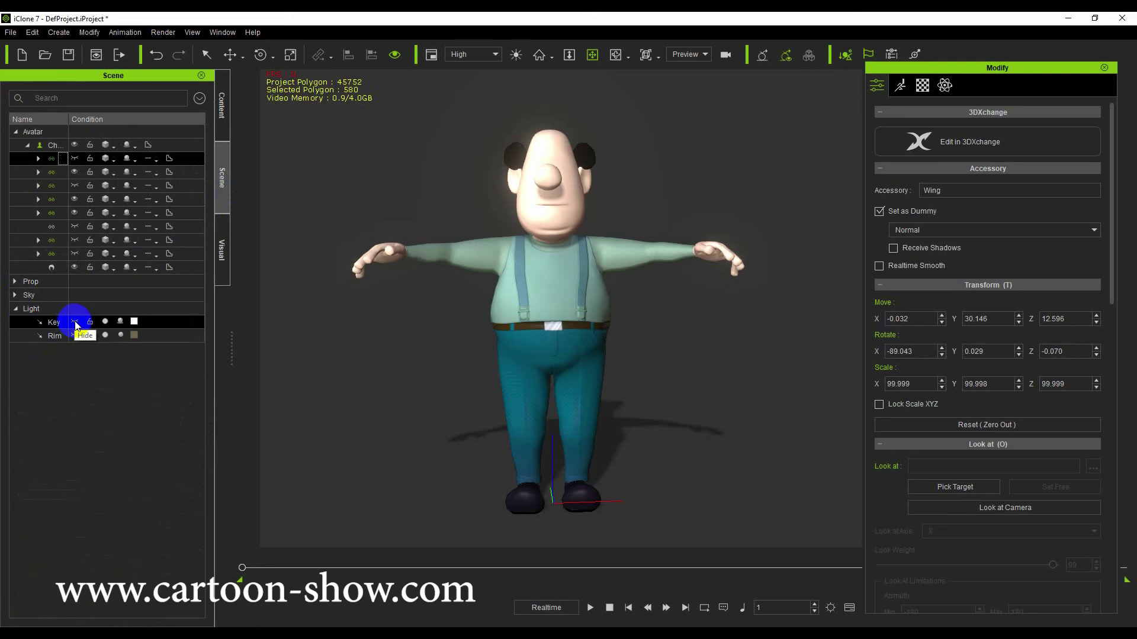
{"action": "left_click", "coordinate": [105, 335]}
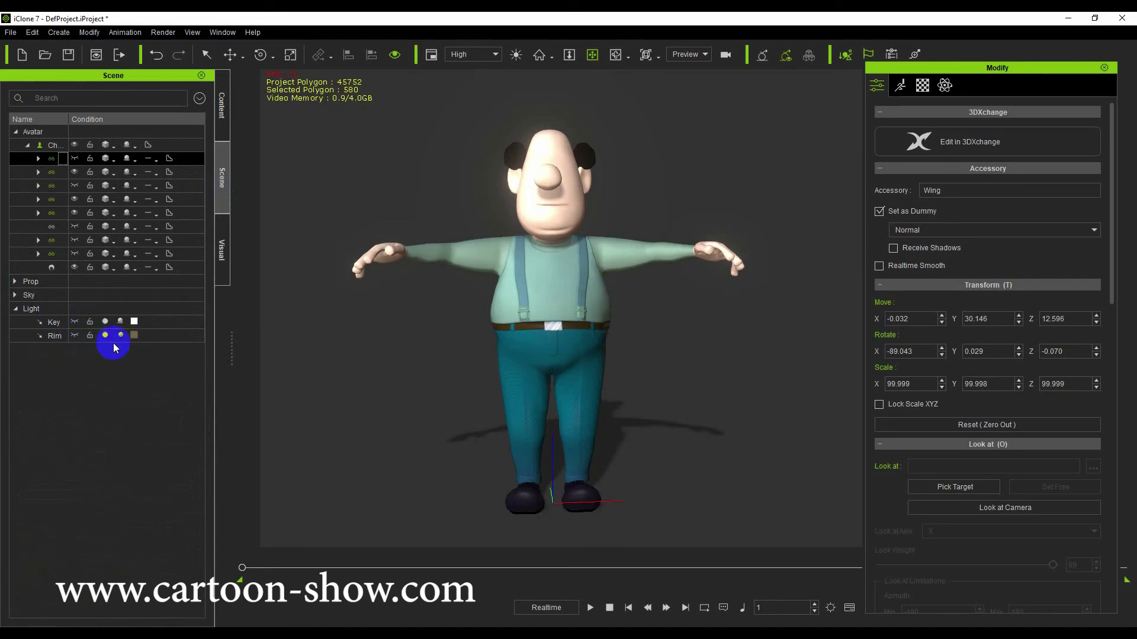
{"action": "left_click", "coordinate": [117, 337]}
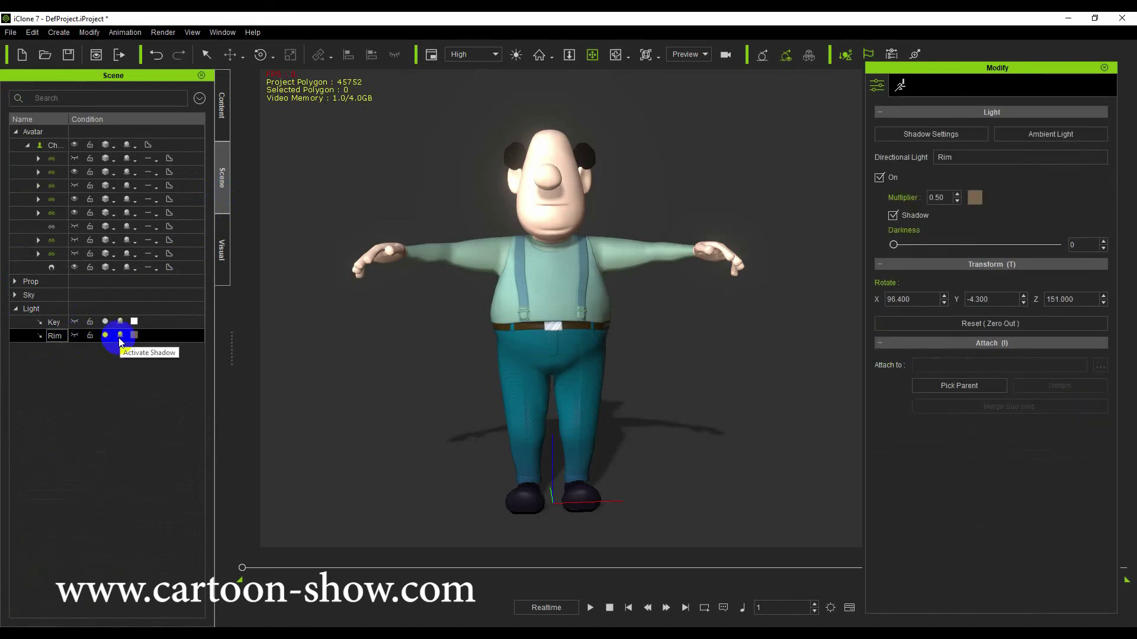
{"action": "left_click", "coordinate": [120, 336]}
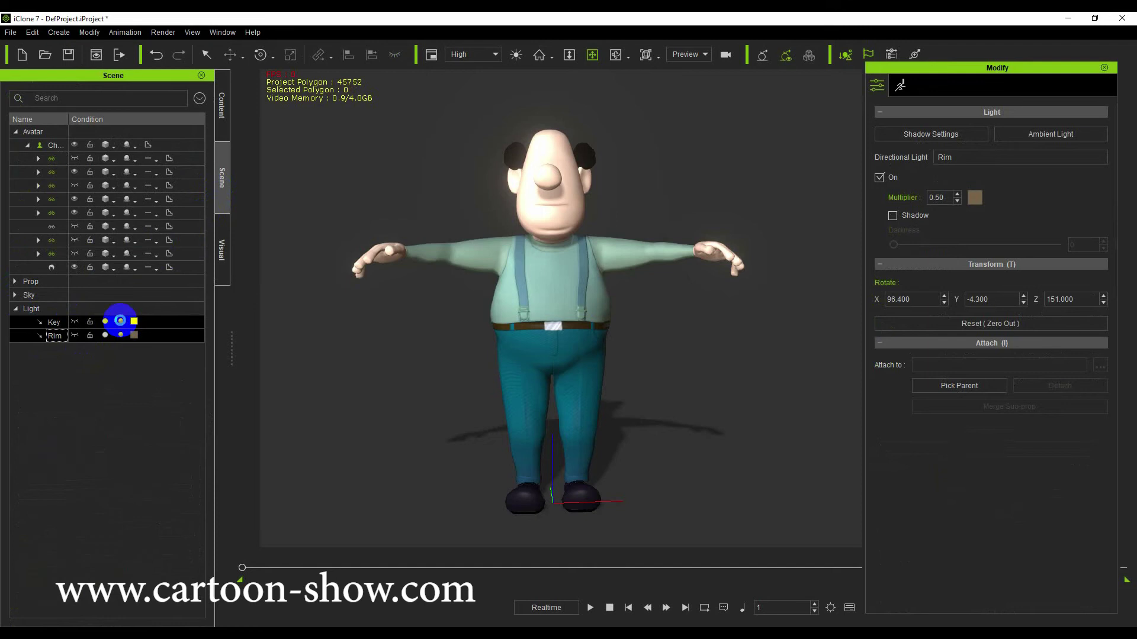
{"action": "left_click", "coordinate": [120, 320]}
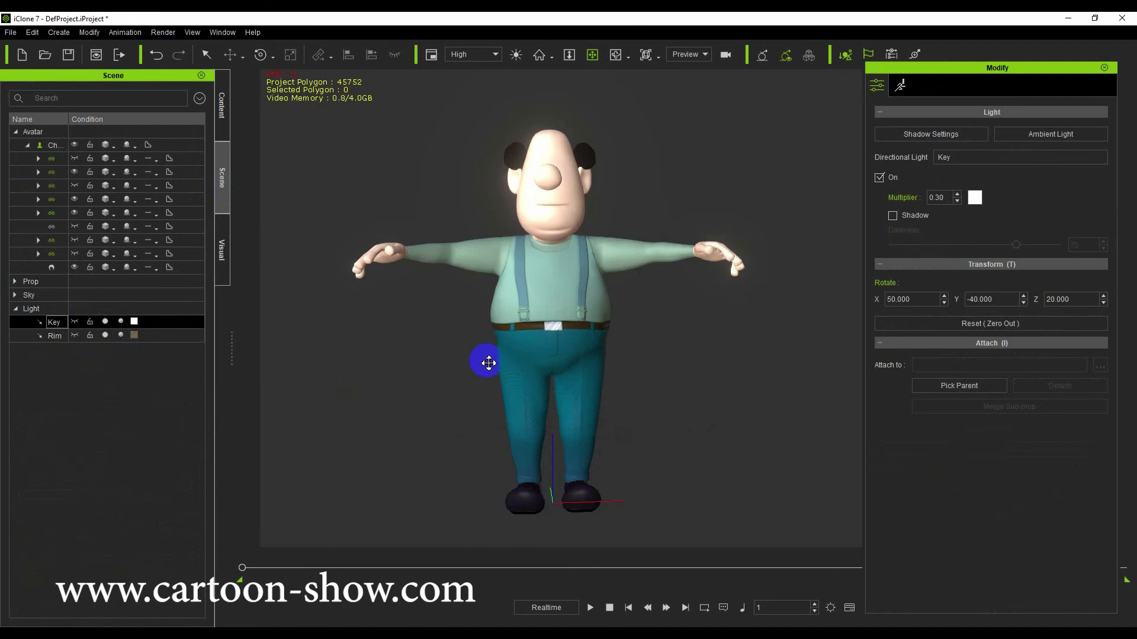
Step: Select the avatar in the viewport and open Edit Motion Layer for its body
{"action": "left_click", "coordinate": [506, 292]}
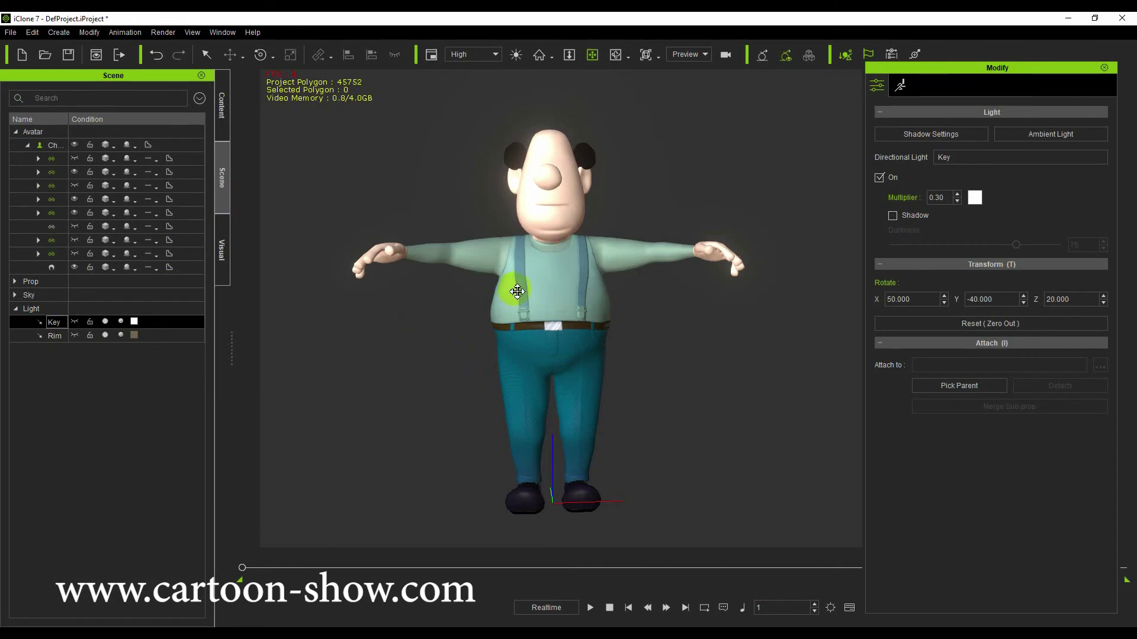
{"action": "left_click", "coordinate": [222, 121]}
{"action": "left_click", "coordinate": [528, 263]}
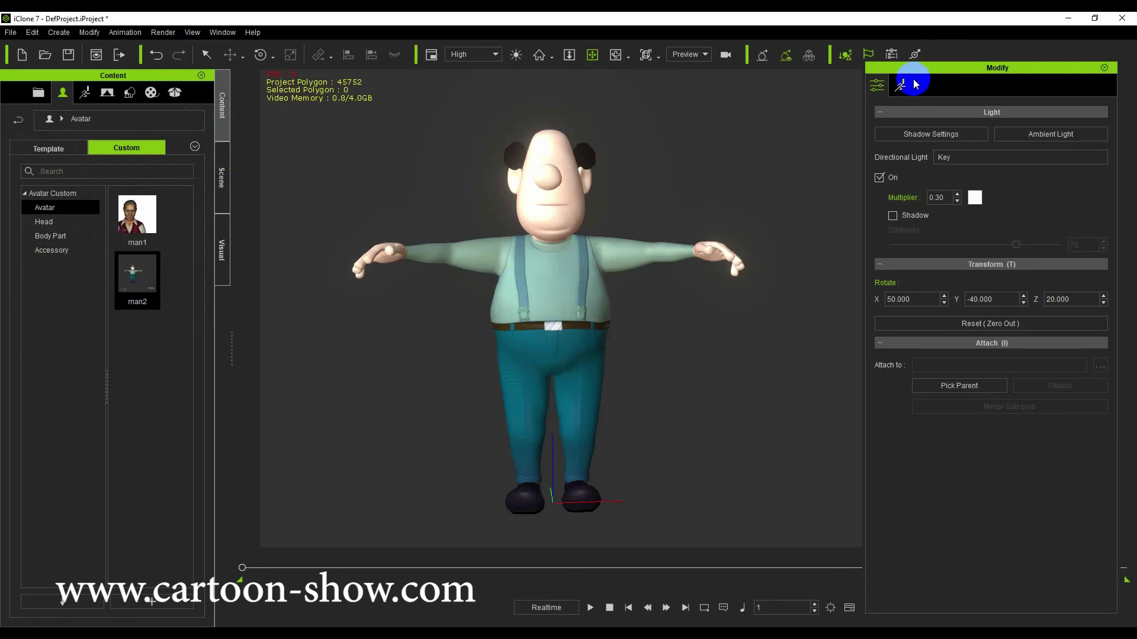
{"action": "left_click", "coordinate": [205, 55]}
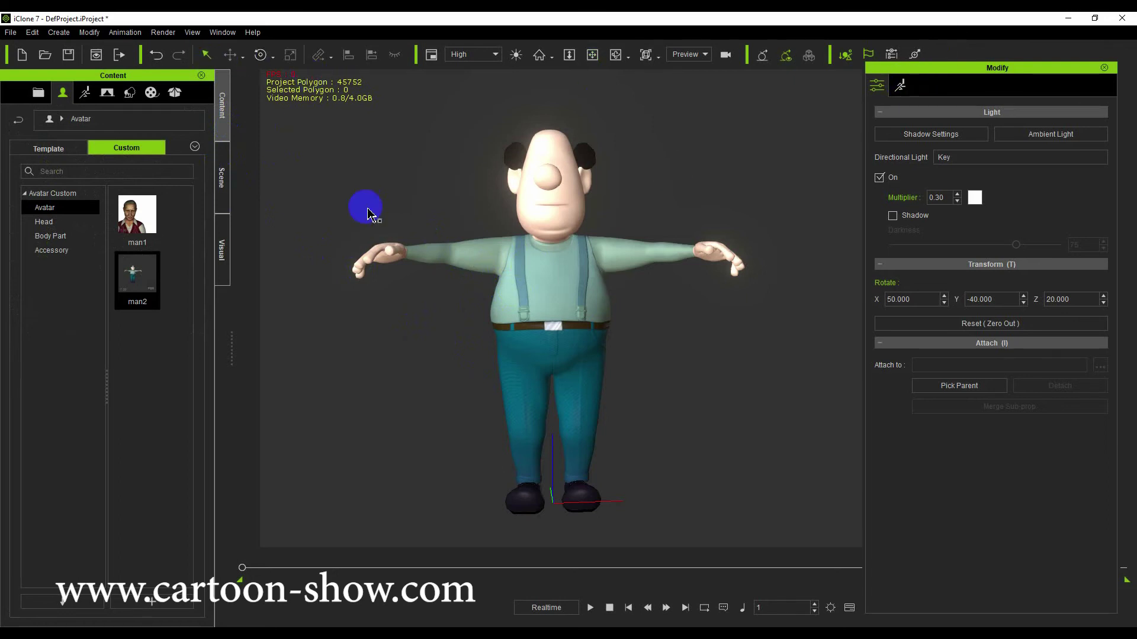
{"action": "left_click", "coordinate": [591, 267]}
{"action": "left_click", "coordinate": [541, 266]}
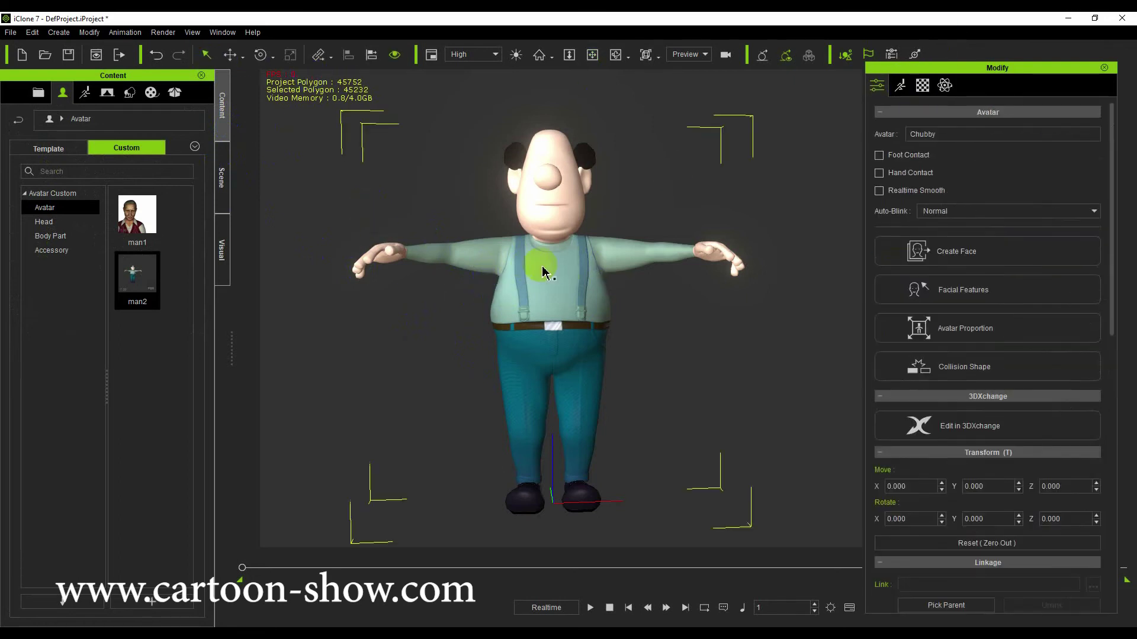
{"action": "left_click", "coordinate": [900, 87]}
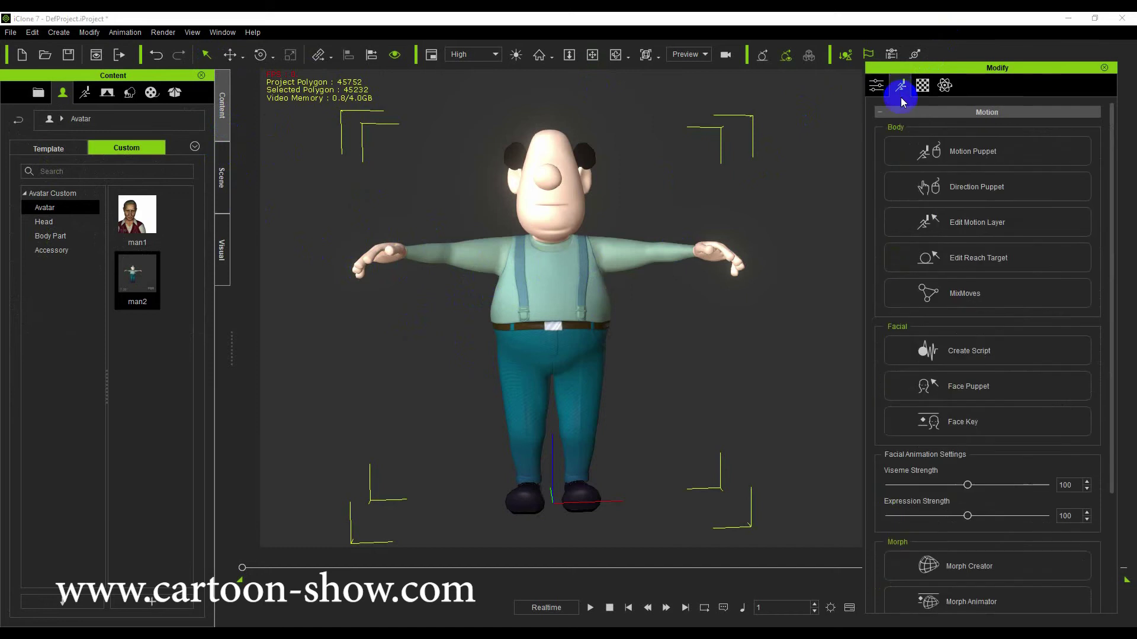
{"action": "left_click", "coordinate": [954, 221]}
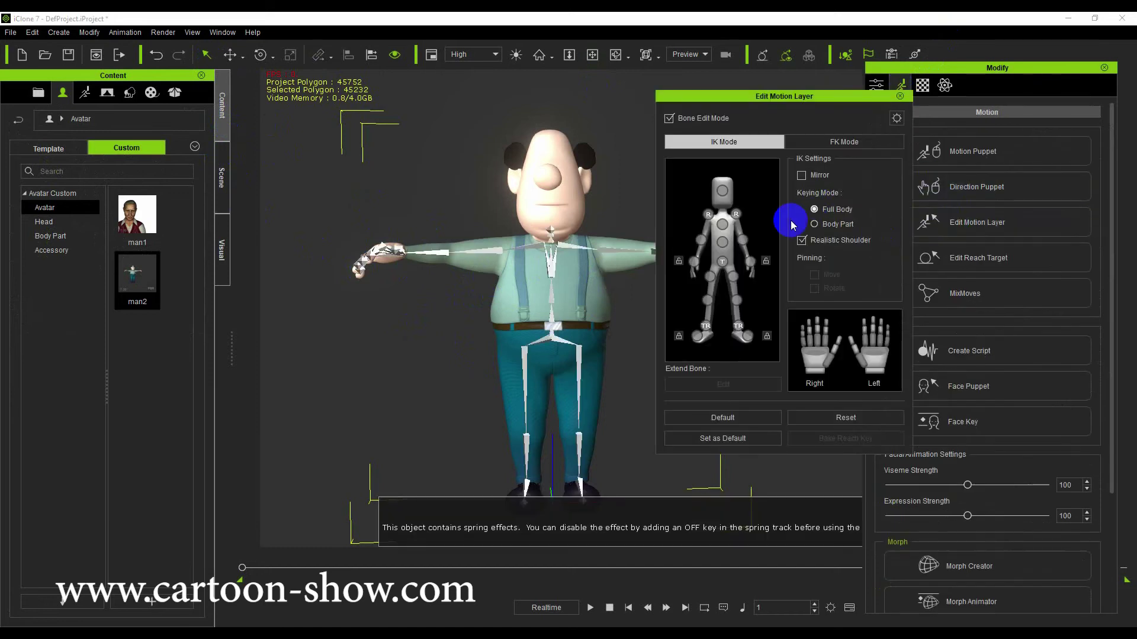
Step: Rotate the avatar's right hand at the wrist so its palm and fingers face the camera
{"action": "left_click", "coordinate": [697, 262]}
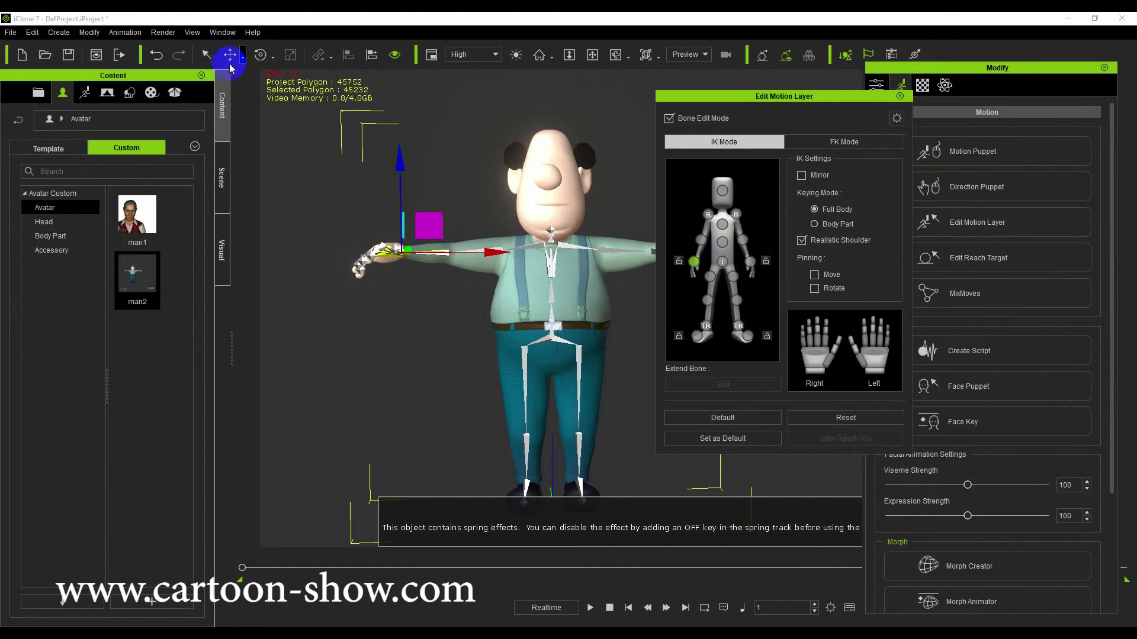
{"action": "left_click", "coordinate": [261, 54]}
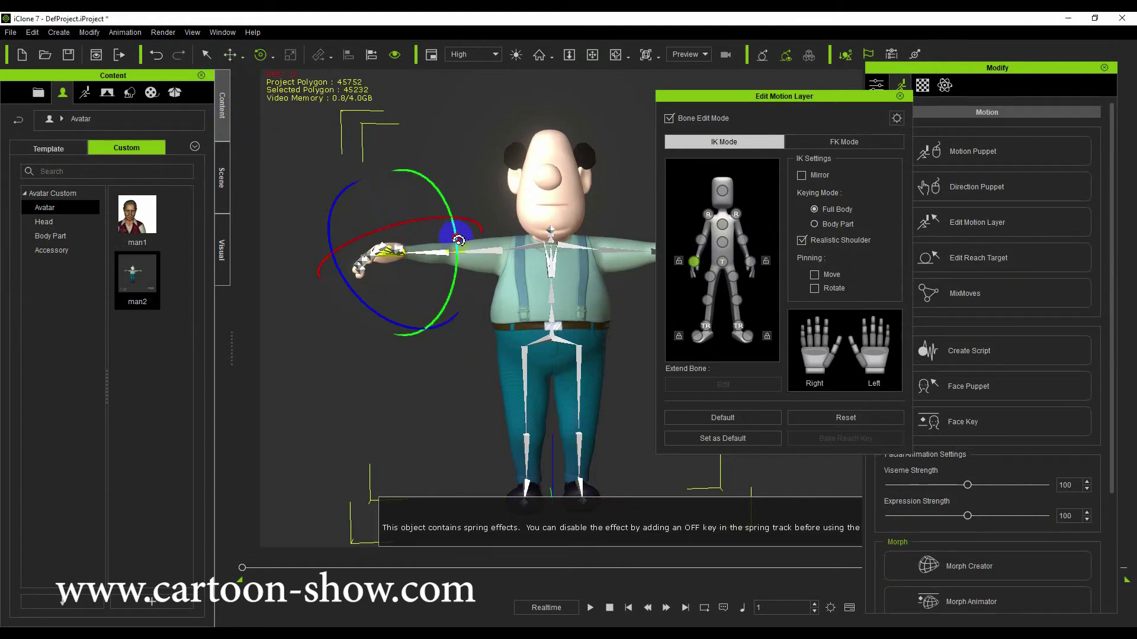
{"action": "left_click_drag", "start_coordinate": [458, 239], "coordinate": [443, 205]}
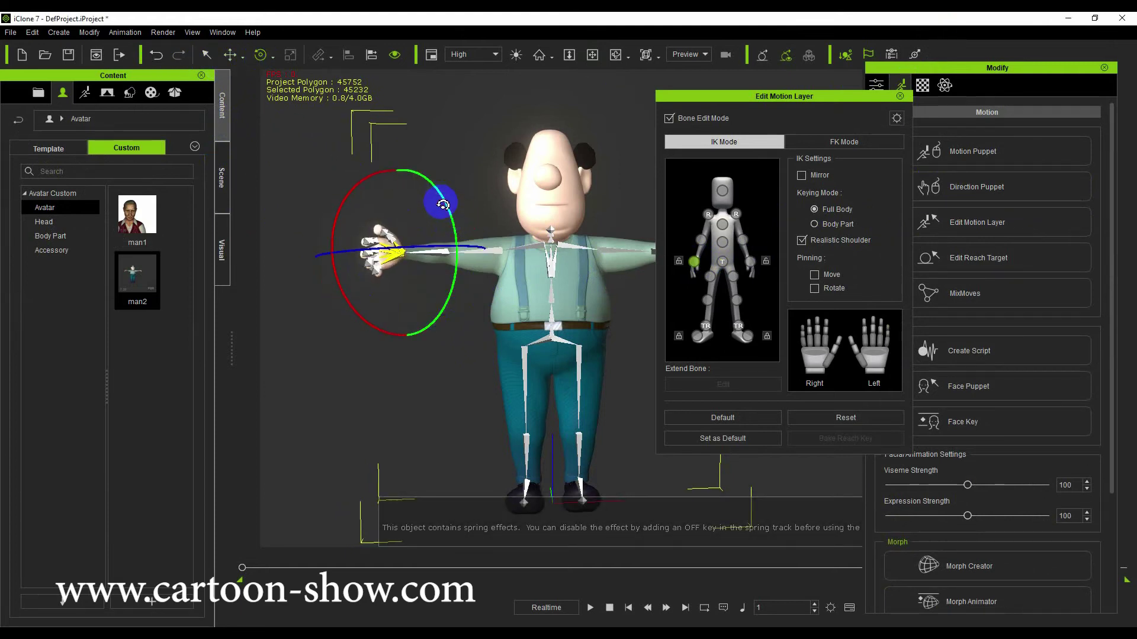
{"action": "left_click_drag", "start_coordinate": [436, 243], "coordinate": [412, 254]}
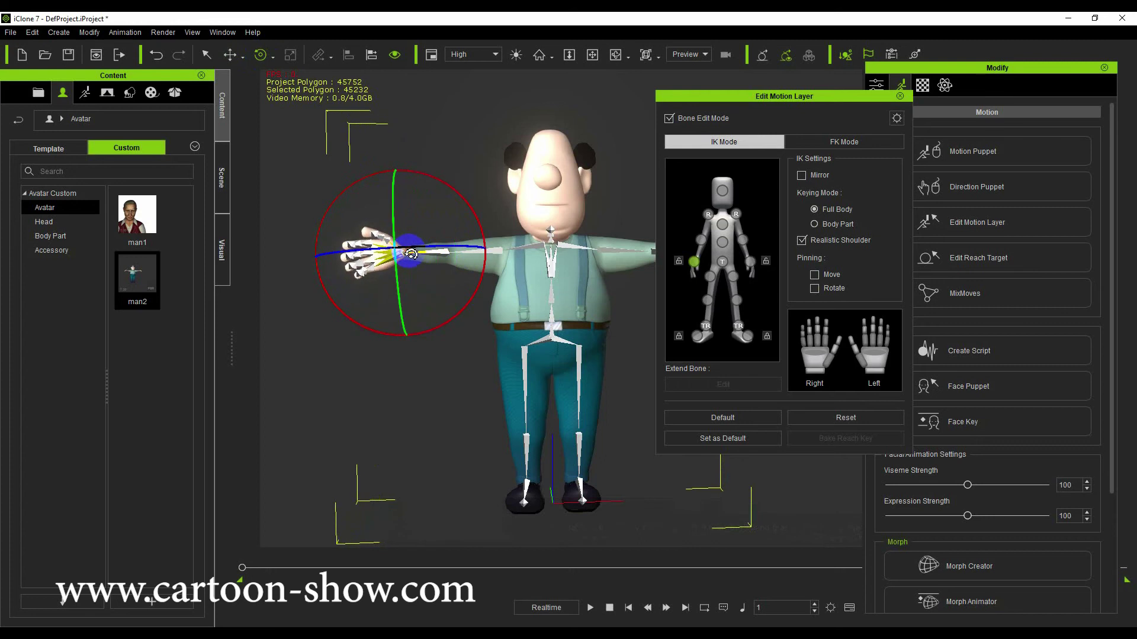
Step: Rotate the avatar's left hand about two axes so its fingers point outward, and close Edit Motion Layer
{"action": "left_click_drag", "start_coordinate": [747, 97], "coordinate": [904, 86]}
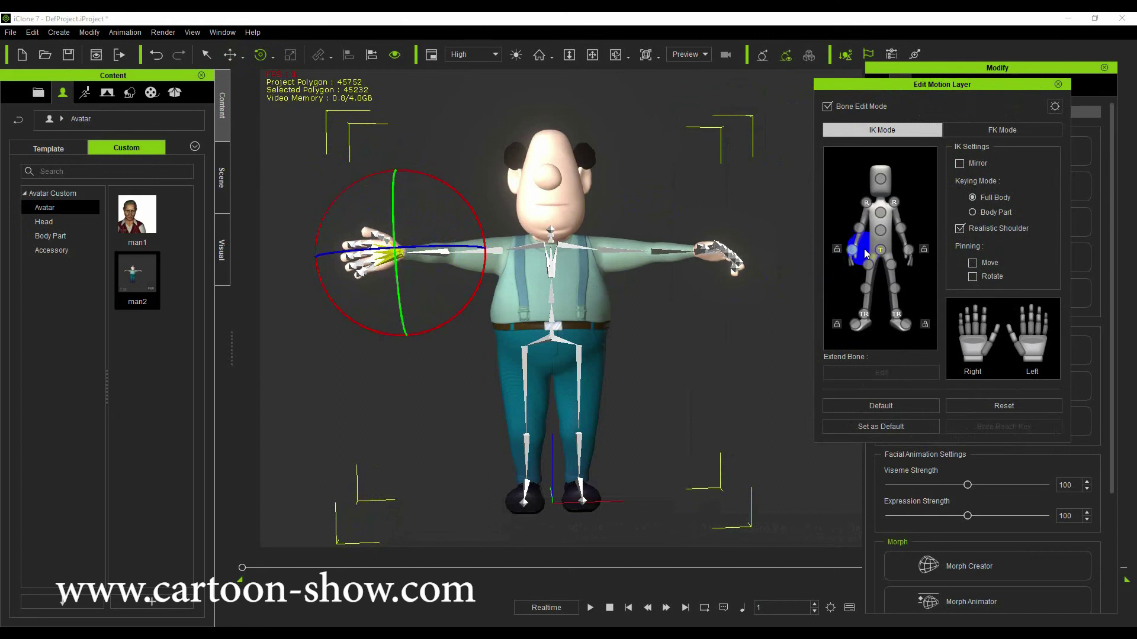
{"action": "left_click", "coordinate": [908, 250]}
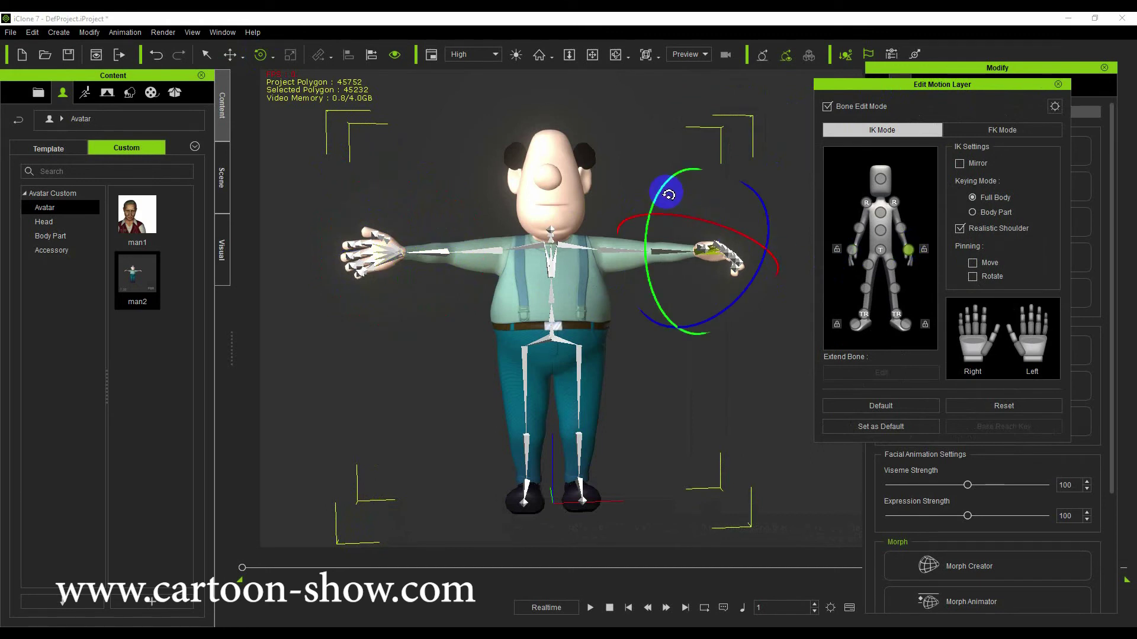
{"action": "left_click_drag", "start_coordinate": [664, 188], "coordinate": [669, 222]}
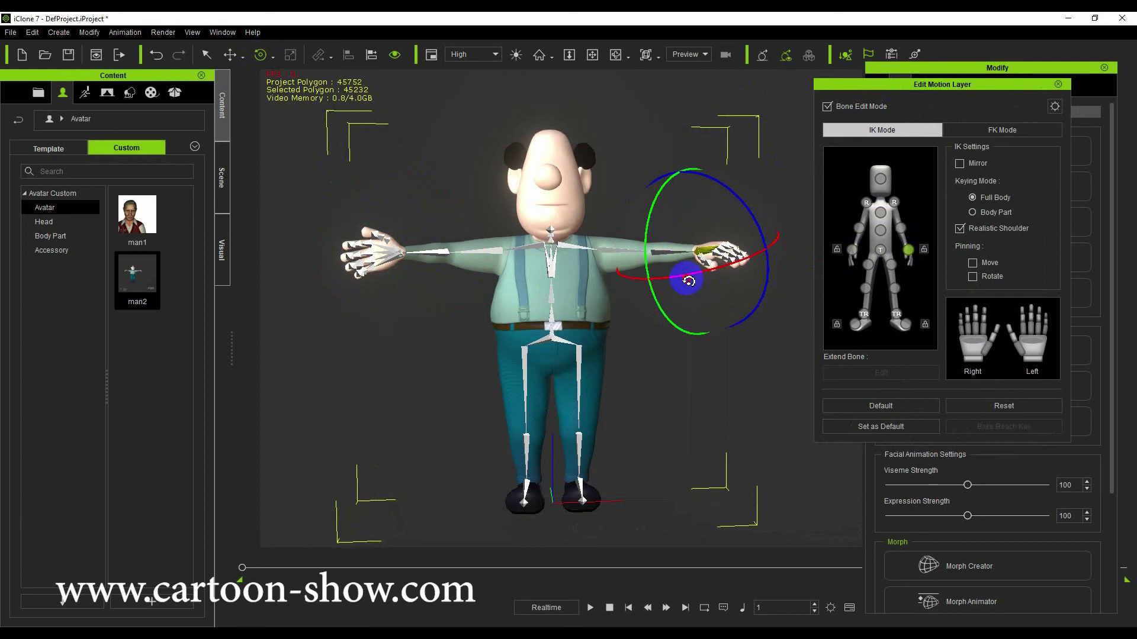
{"action": "left_click_drag", "start_coordinate": [689, 281], "coordinate": [715, 276]}
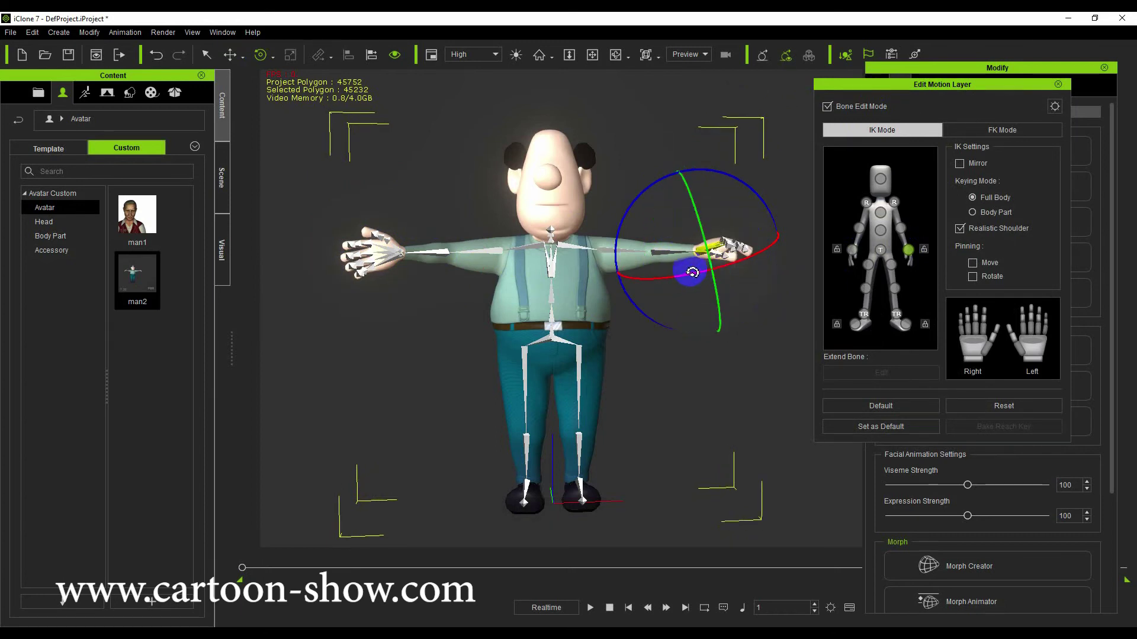
{"action": "left_click", "coordinate": [1058, 84]}
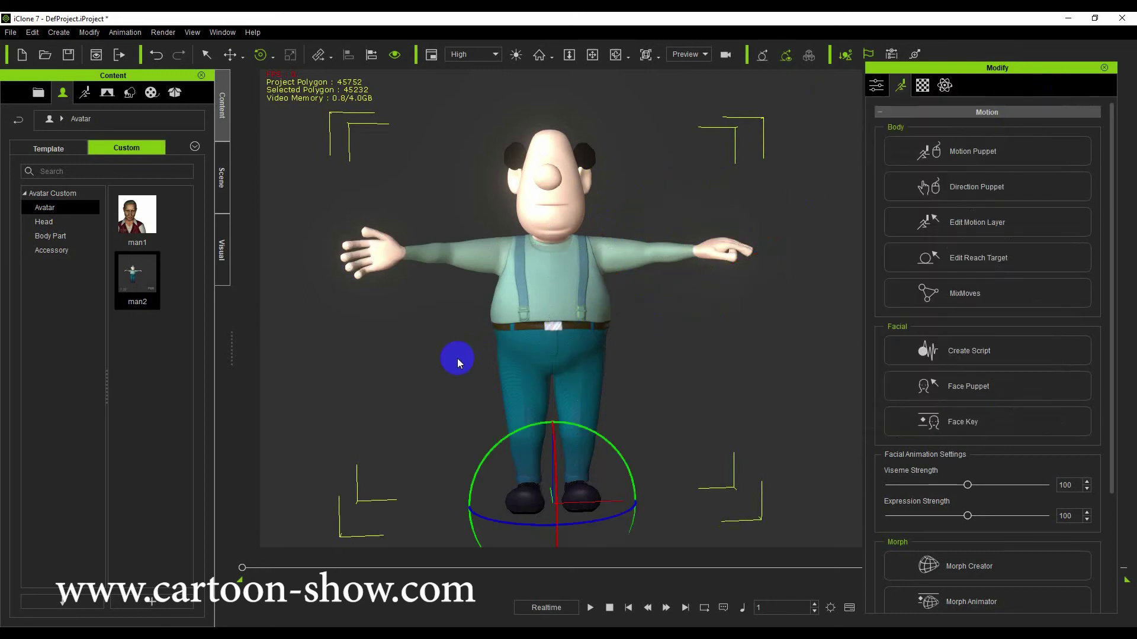
Step: Render the avatar as a 1920 x 1080 final-quality PNG image named mmmmmmmmmm on the Desktop
{"action": "left_click", "coordinate": [207, 60]}
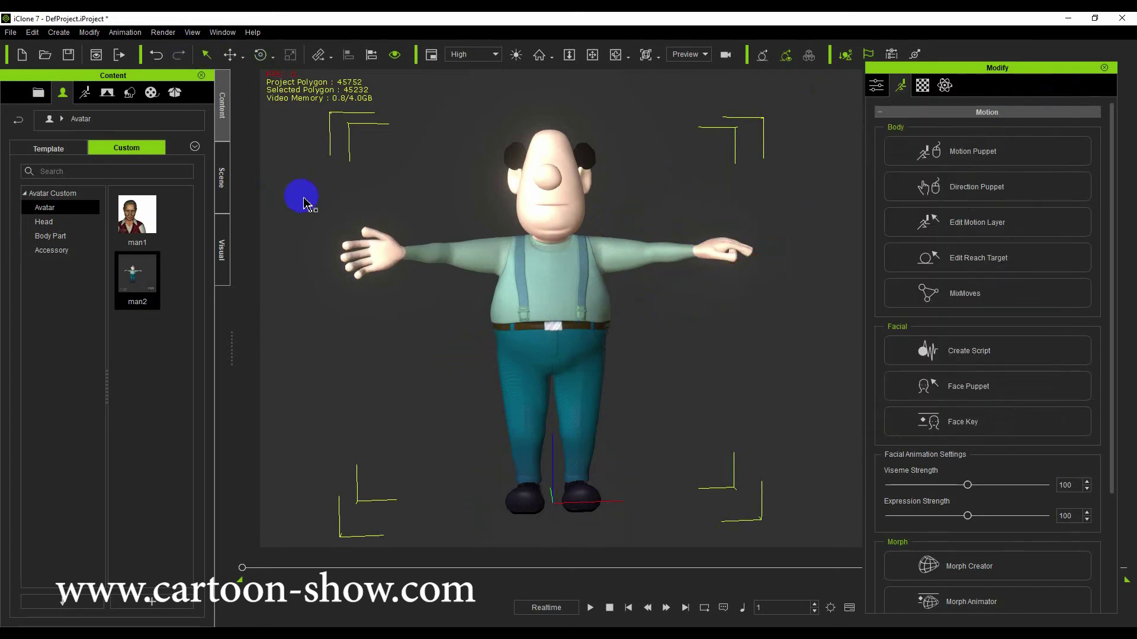
{"action": "left_click", "coordinate": [169, 34]}
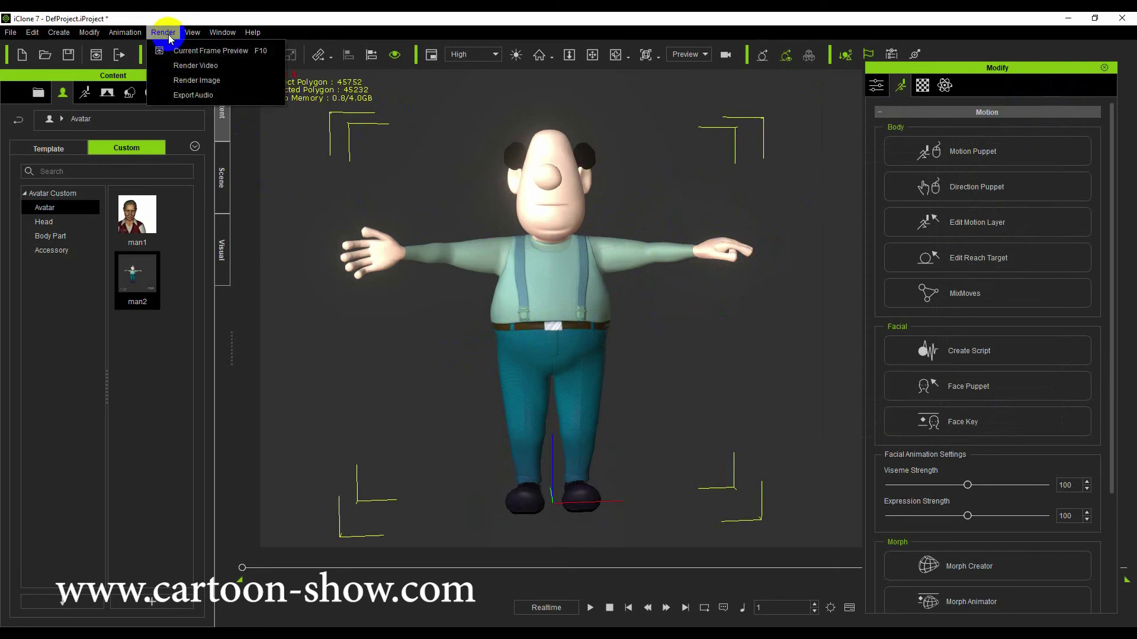
{"action": "left_click", "coordinate": [188, 81]}
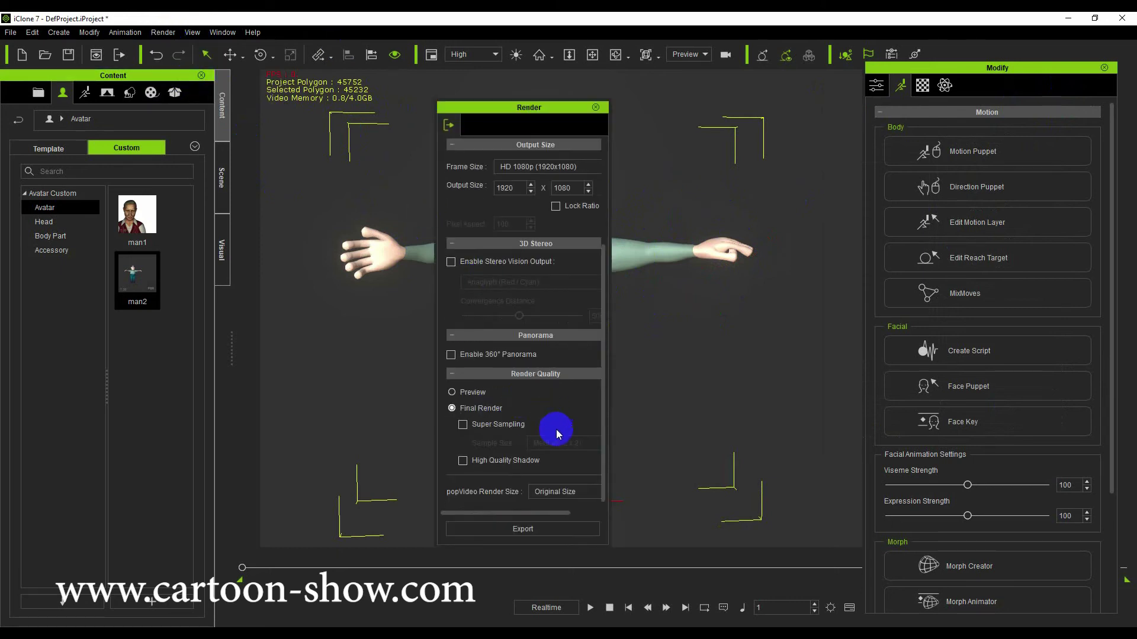
{"action": "left_click", "coordinate": [522, 529]}
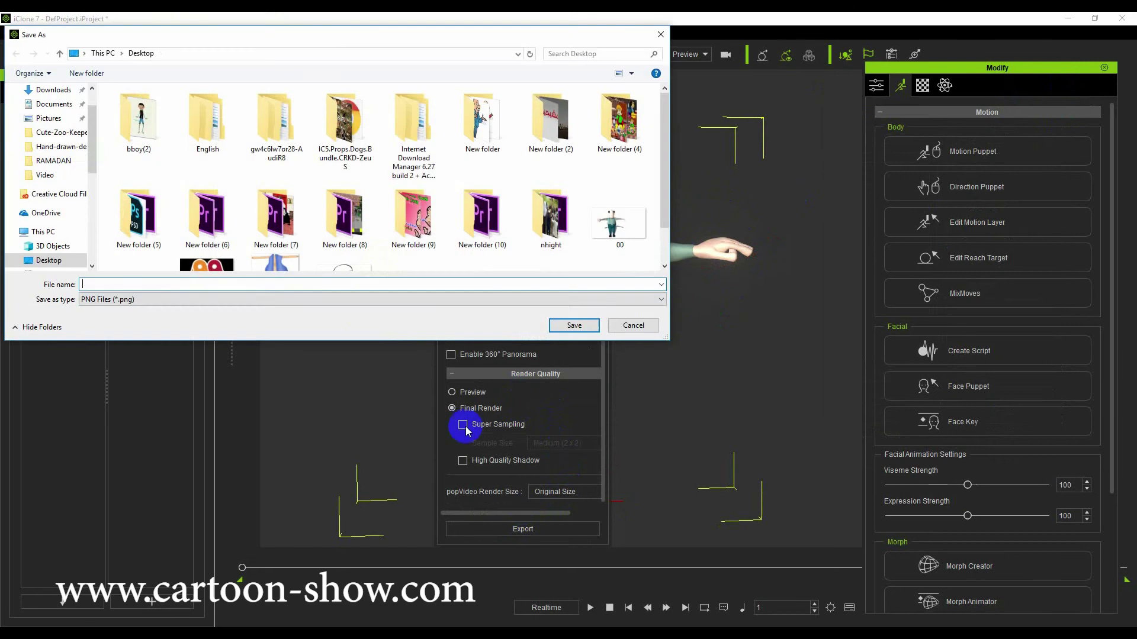
{"action": "type", "text": "mmmmmmmmmm"}
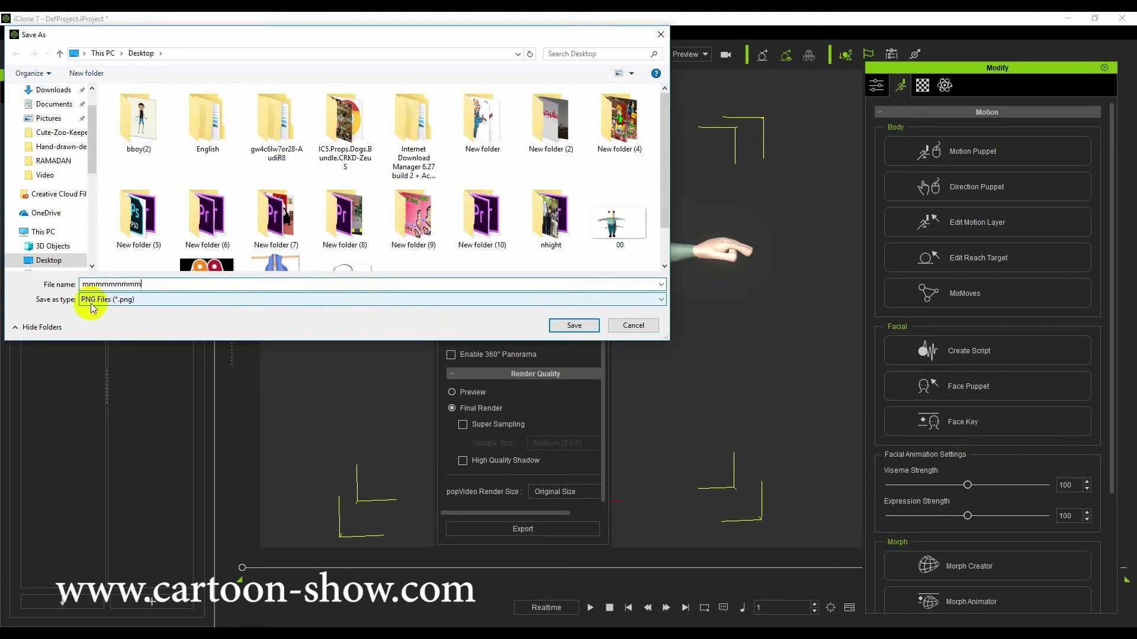
{"action": "left_click", "coordinate": [573, 325]}
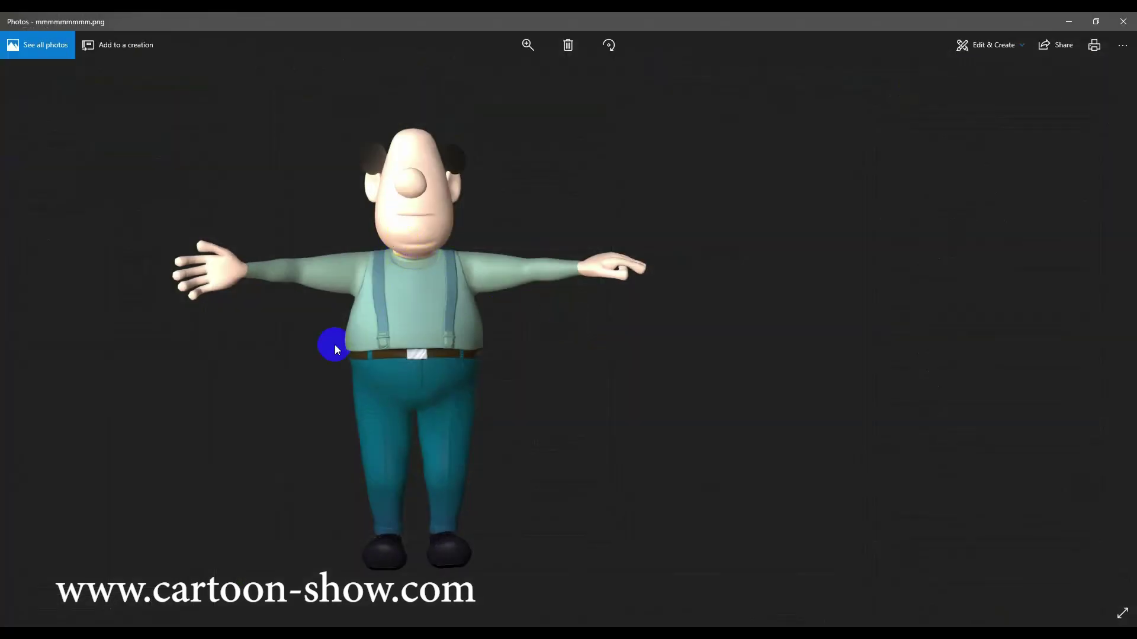
Step: Switch to Photoshop, open the rendered mmmmmmmmmm PNG and move the character to the middle of the canvas
{"action": "left_click", "coordinate": [325, 627]}
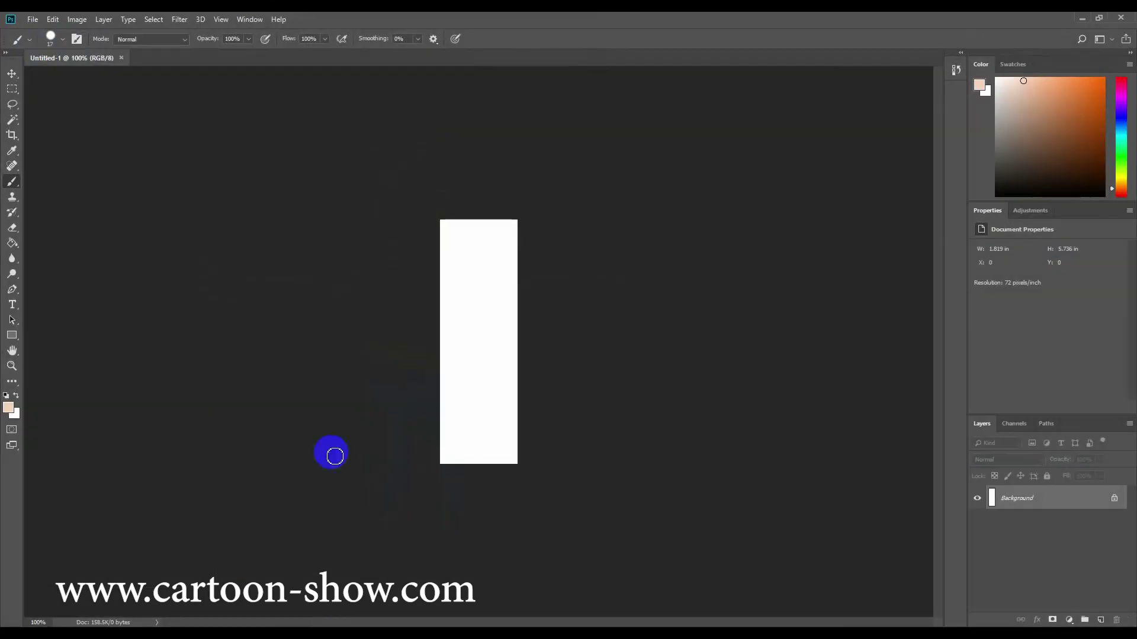
{"action": "left_click", "coordinate": [32, 19]}
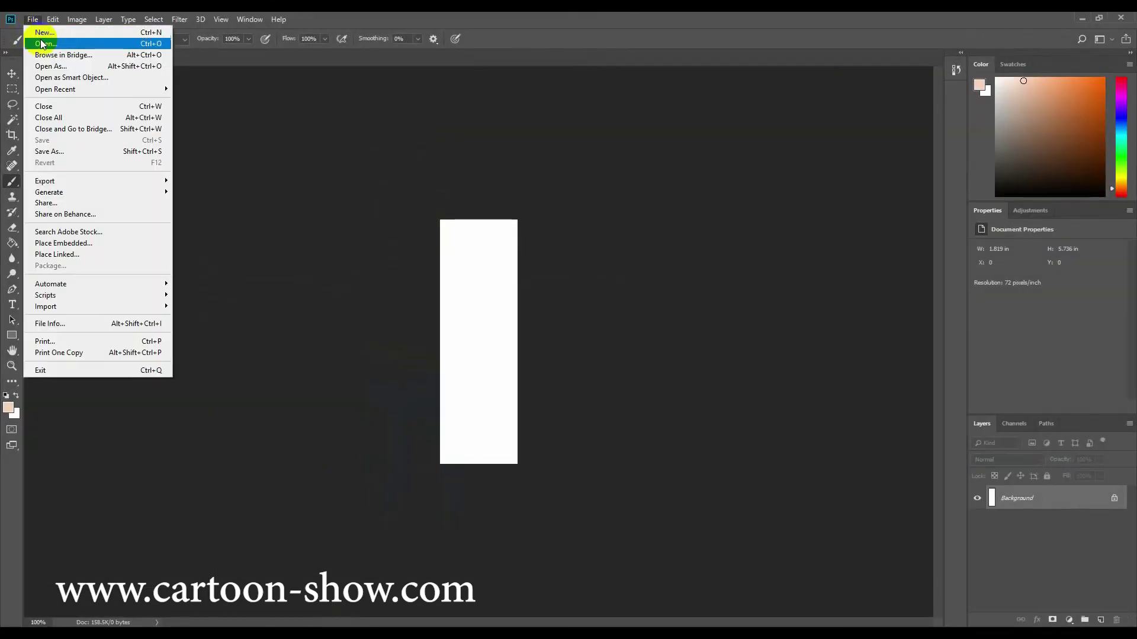
{"action": "left_click", "coordinate": [36, 45]}
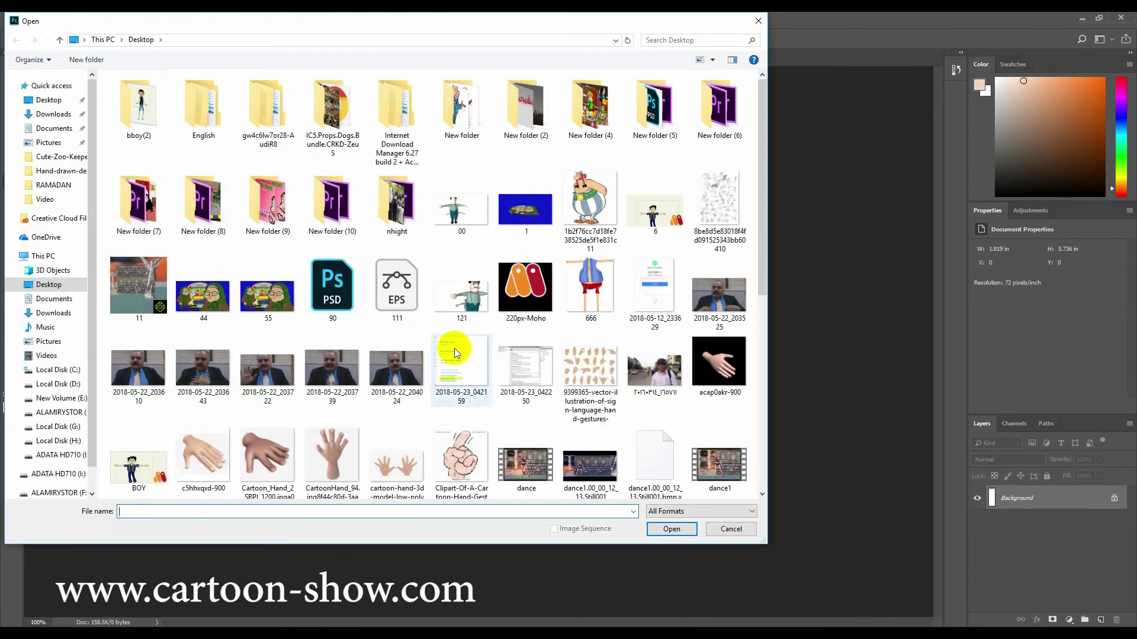
{"action": "scroll", "coordinate": [453, 347], "scroll_direction": "down", "scroll_amount": 5}
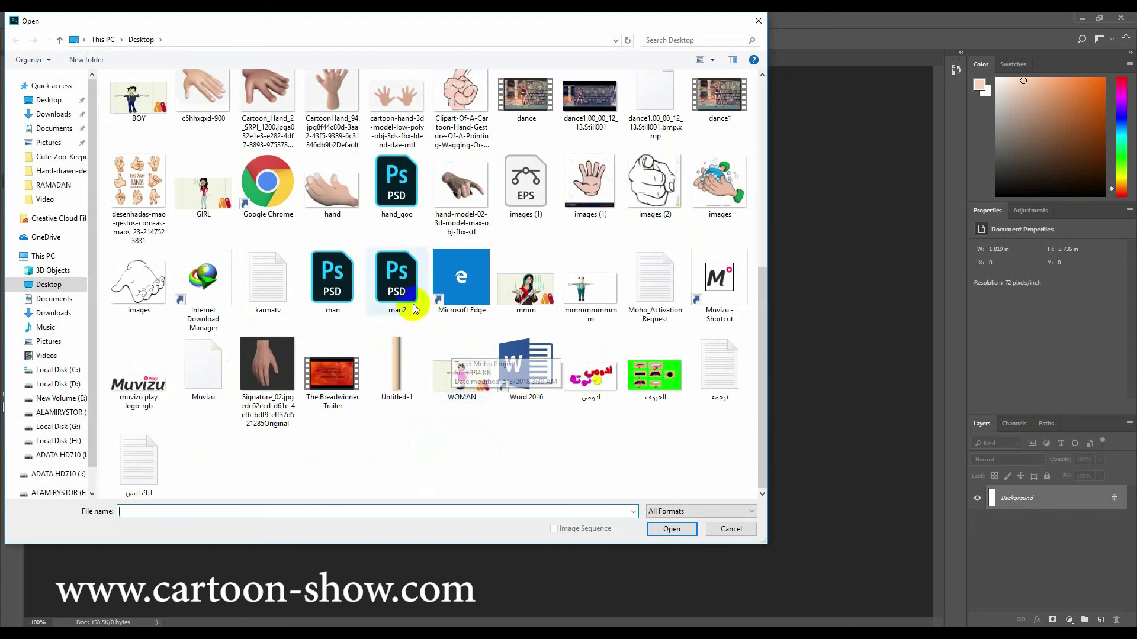
{"action": "double_click", "coordinate": [575, 288]}
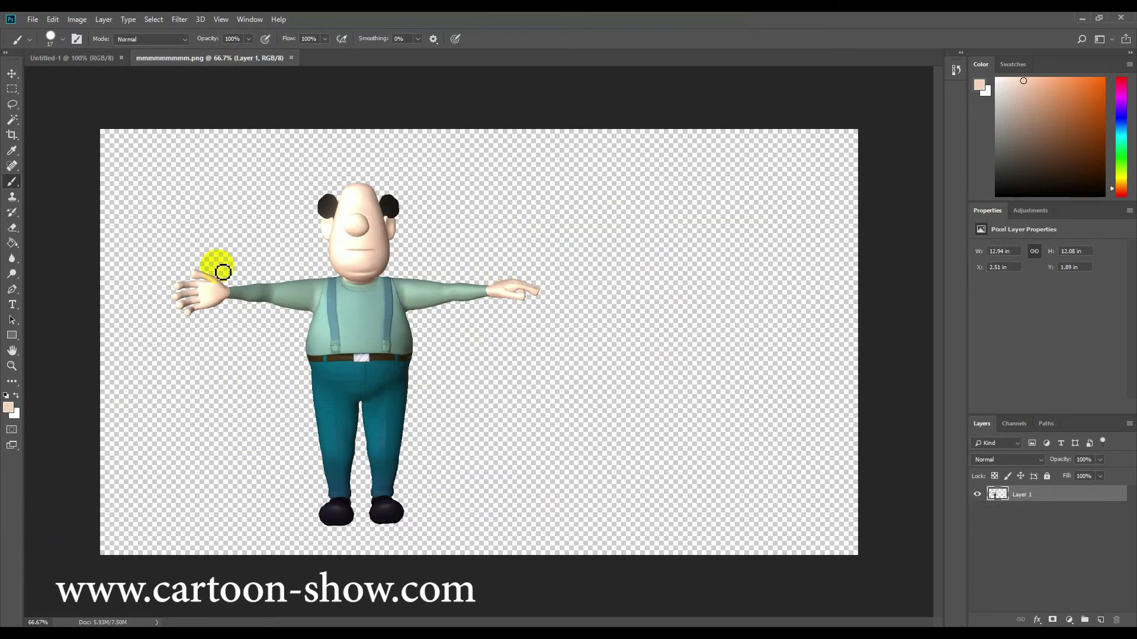
{"action": "left_click", "coordinate": [11, 74]}
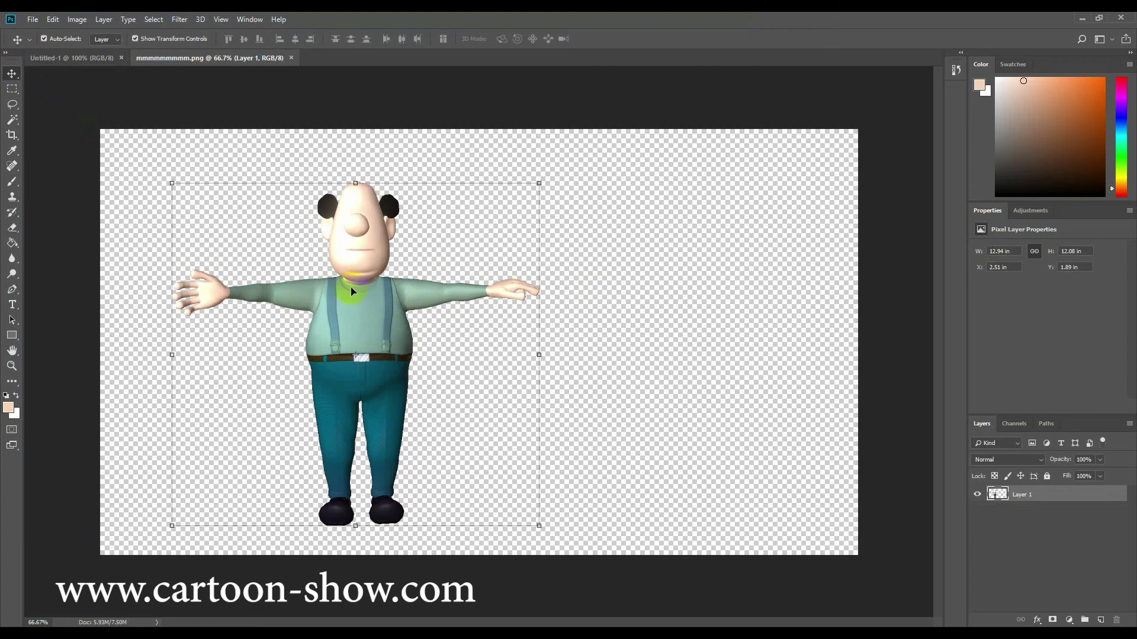
{"action": "left_click_drag", "start_coordinate": [353, 296], "coordinate": [477, 296]}
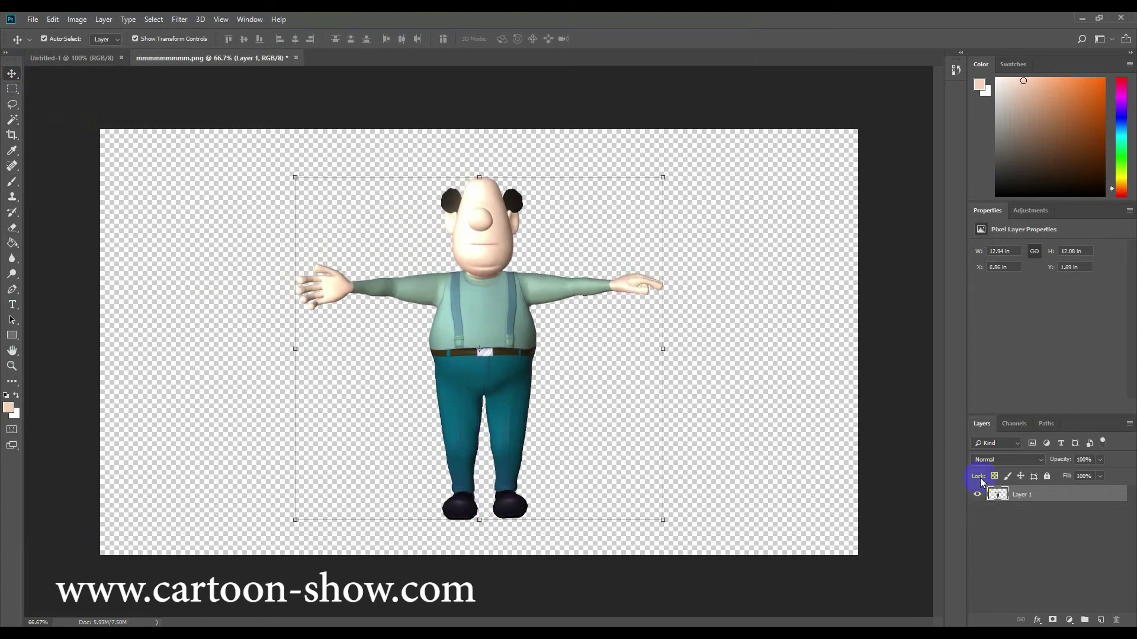
Step: Cut the character's right arm out with the Lasso, paste it as a separate layer and fit it back onto the shoulder
{"action": "left_click", "coordinate": [12, 104]}
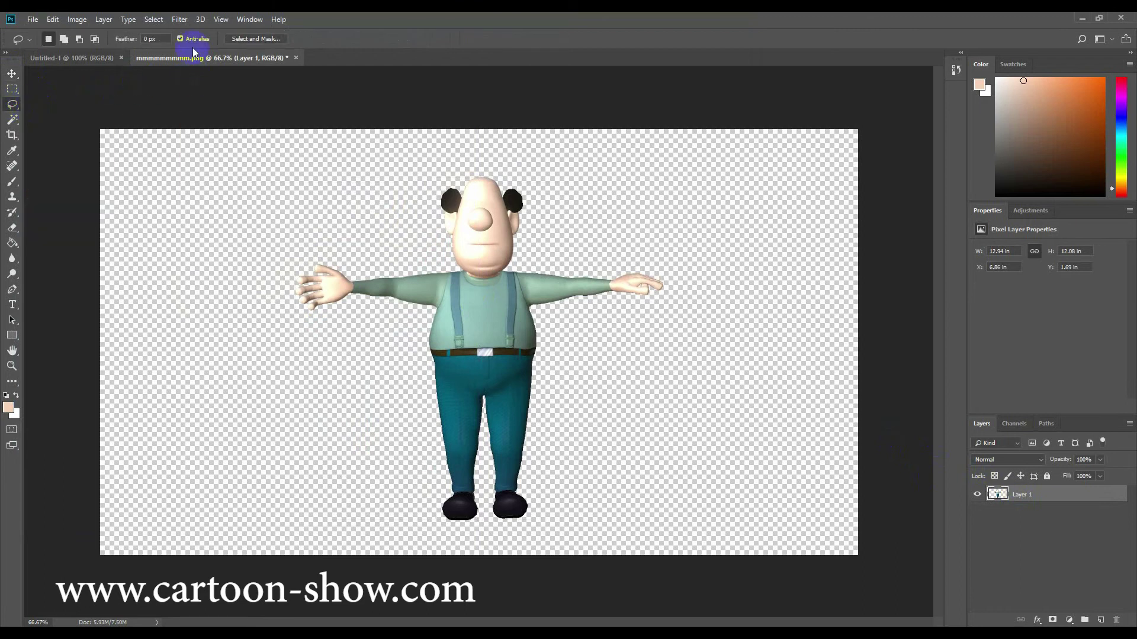
{"action": "mouse_move", "coordinate": [408, 321]}
{"action": "left_mouse_down"}
{"action": "mouse_move", "coordinate": [445, 304]}
{"action": "mouse_move", "coordinate": [446, 272]}
{"action": "mouse_move", "coordinate": [401, 251]}
{"action": "mouse_move", "coordinate": [348, 241]}
{"action": "mouse_move", "coordinate": [273, 257]}
{"action": "left_mouse_up"}
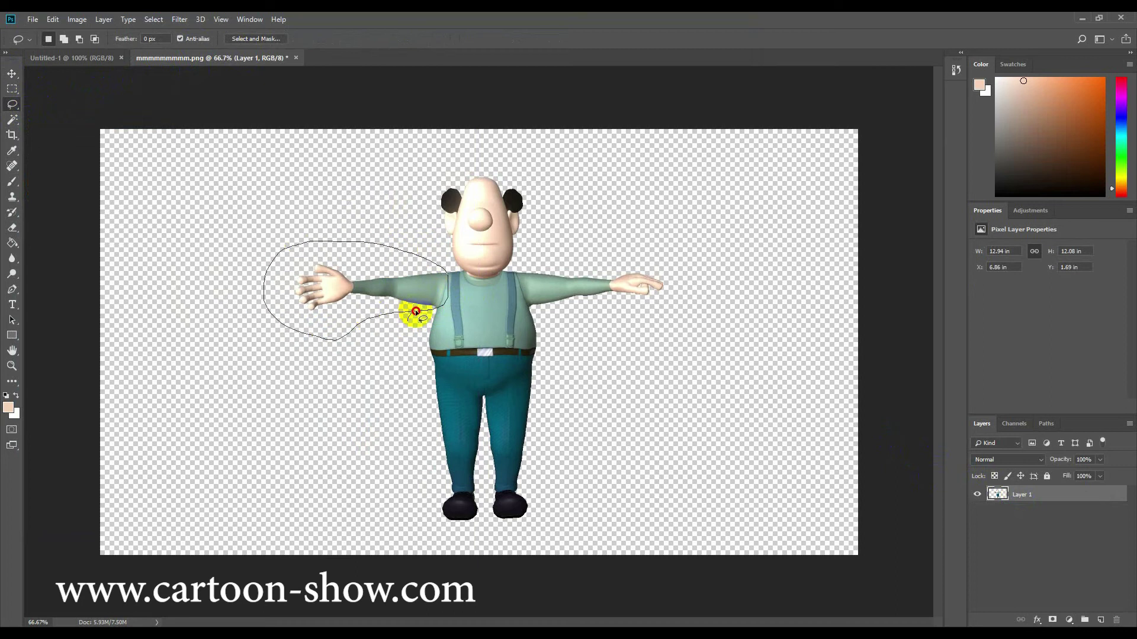
{"action": "left_click_drag", "start_coordinate": [416, 313], "coordinate": [411, 314]}
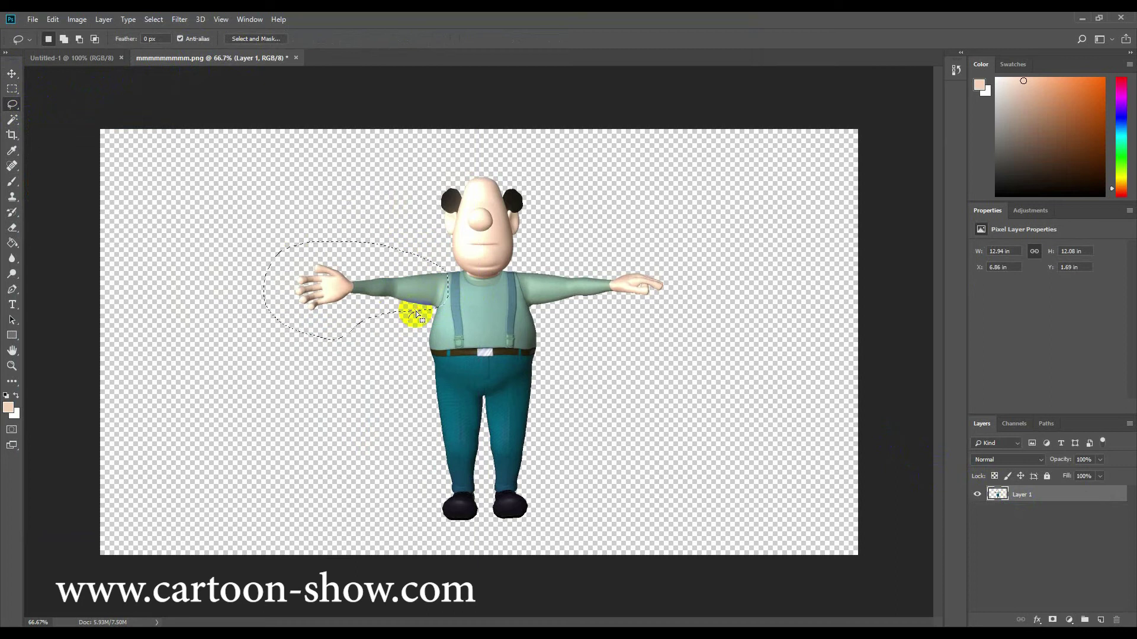
{"action": "left_click", "coordinate": [12, 75]}
{"action": "key", "text": "ctrl+x"}
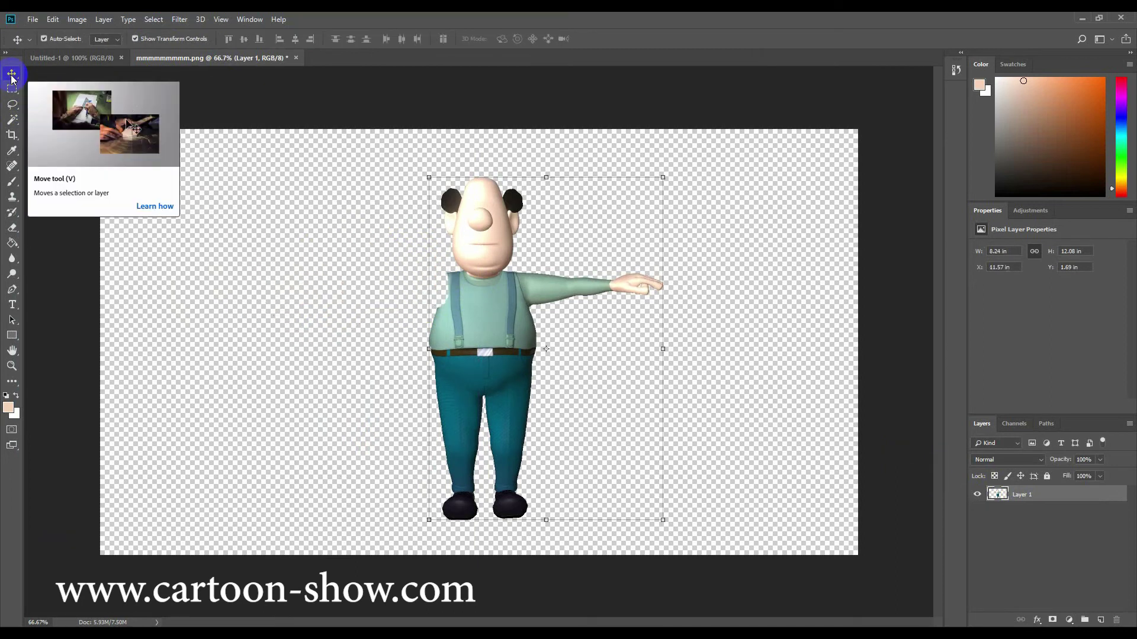
{"action": "key", "text": "ctrl+v"}
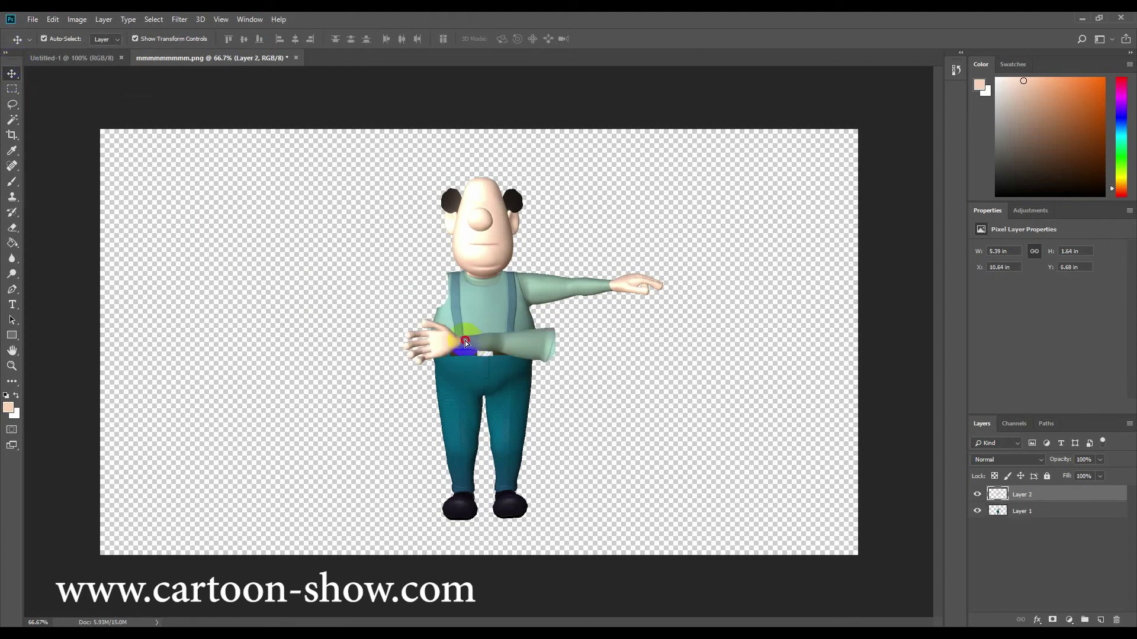
{"action": "left_click_drag", "start_coordinate": [465, 340], "coordinate": [364, 290]}
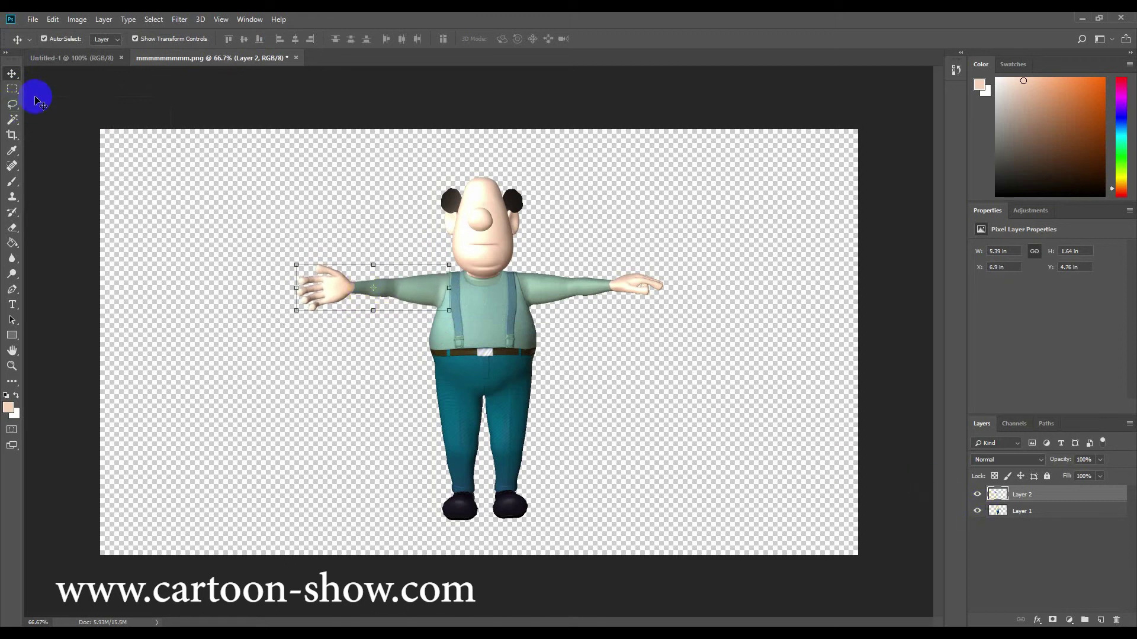
Step: Outline the character's head with the Lasso, redrawing the selection closely along the neckline
{"action": "left_click", "coordinate": [13, 106]}
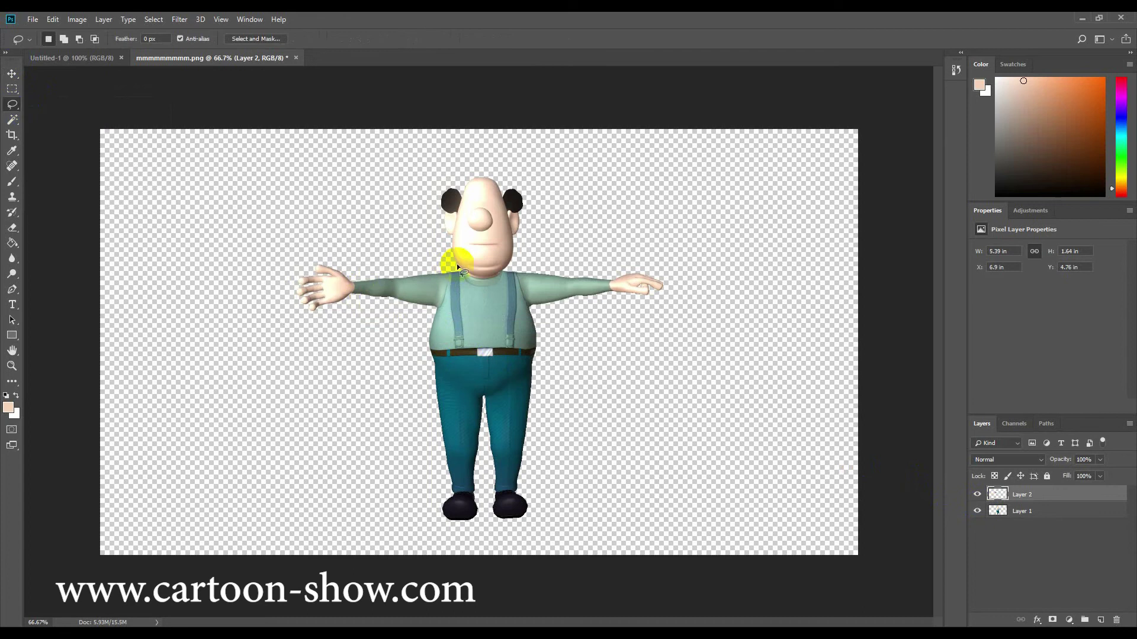
{"action": "left_click", "coordinate": [503, 272]}
{"action": "mouse_move", "coordinate": [508, 254]}
{"action": "left_mouse_down"}
{"action": "mouse_move", "coordinate": [469, 281]}
{"action": "mouse_move", "coordinate": [431, 245]}
{"action": "mouse_move", "coordinate": [417, 196]}
{"action": "mouse_move", "coordinate": [431, 165]}
{"action": "mouse_move", "coordinate": [469, 151]}
{"action": "mouse_move", "coordinate": [525, 170]}
{"action": "mouse_move", "coordinate": [552, 217]}
{"action": "mouse_move", "coordinate": [514, 266]}
{"action": "left_mouse_up"}
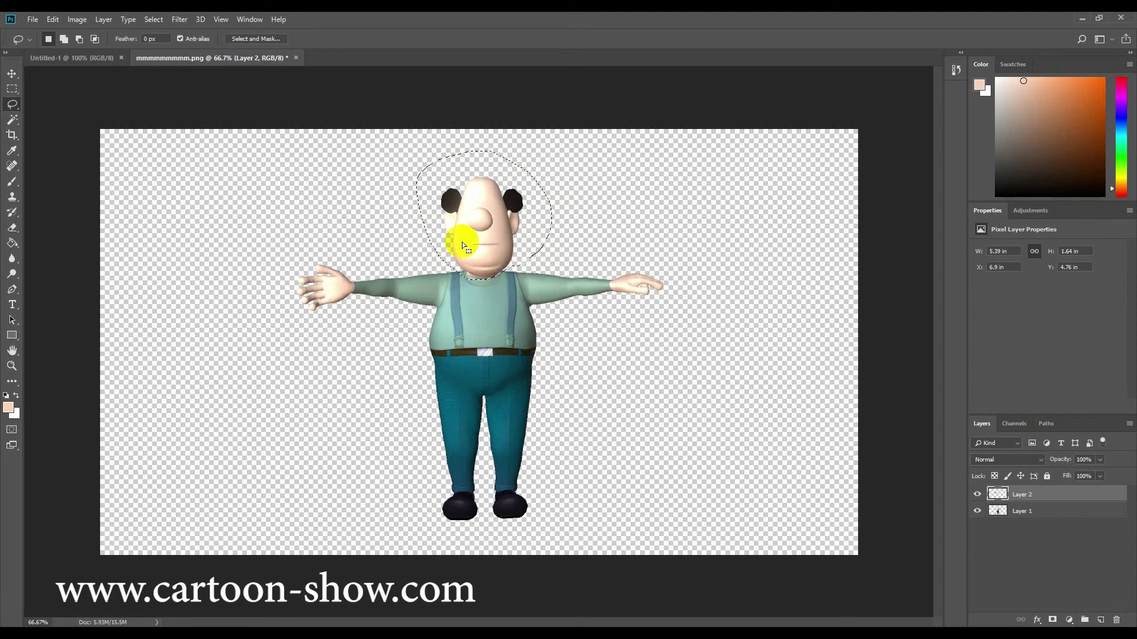
{"action": "left_click", "coordinate": [432, 237]}
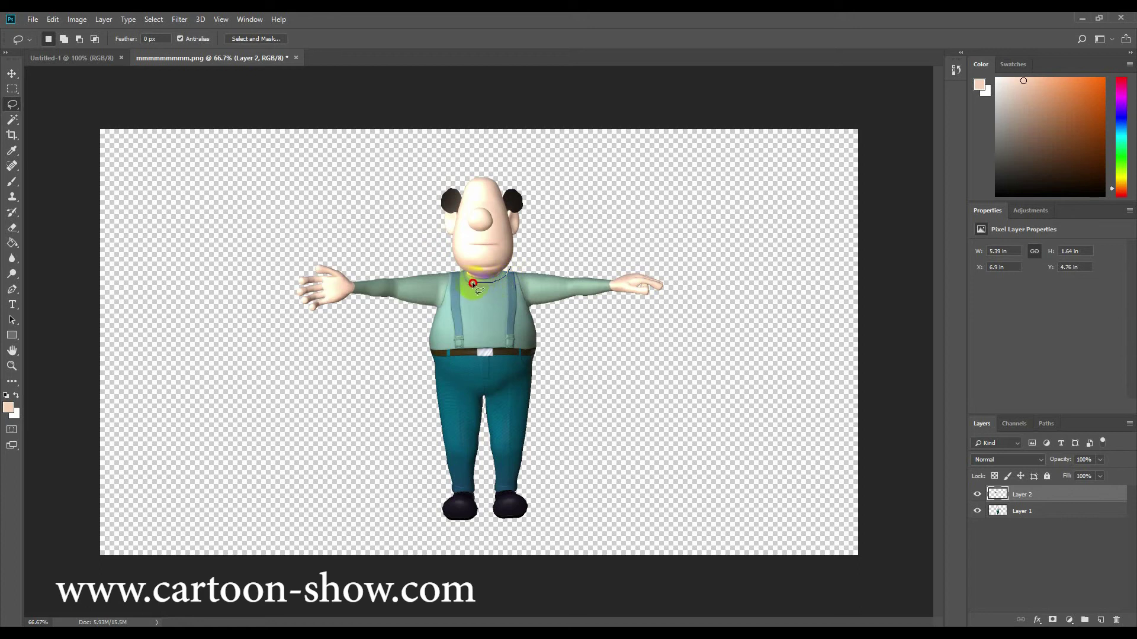
{"action": "mouse_move", "coordinate": [465, 278]}
{"action": "left_mouse_down"}
{"action": "mouse_move", "coordinate": [434, 227]}
{"action": "mouse_move", "coordinate": [432, 197]}
{"action": "mouse_move", "coordinate": [451, 163]}
{"action": "mouse_move", "coordinate": [472, 156]}
{"action": "mouse_move", "coordinate": [512, 158]}
{"action": "mouse_move", "coordinate": [537, 180]}
{"action": "mouse_move", "coordinate": [552, 223]}
{"action": "mouse_move", "coordinate": [513, 267]}
{"action": "left_mouse_up"}
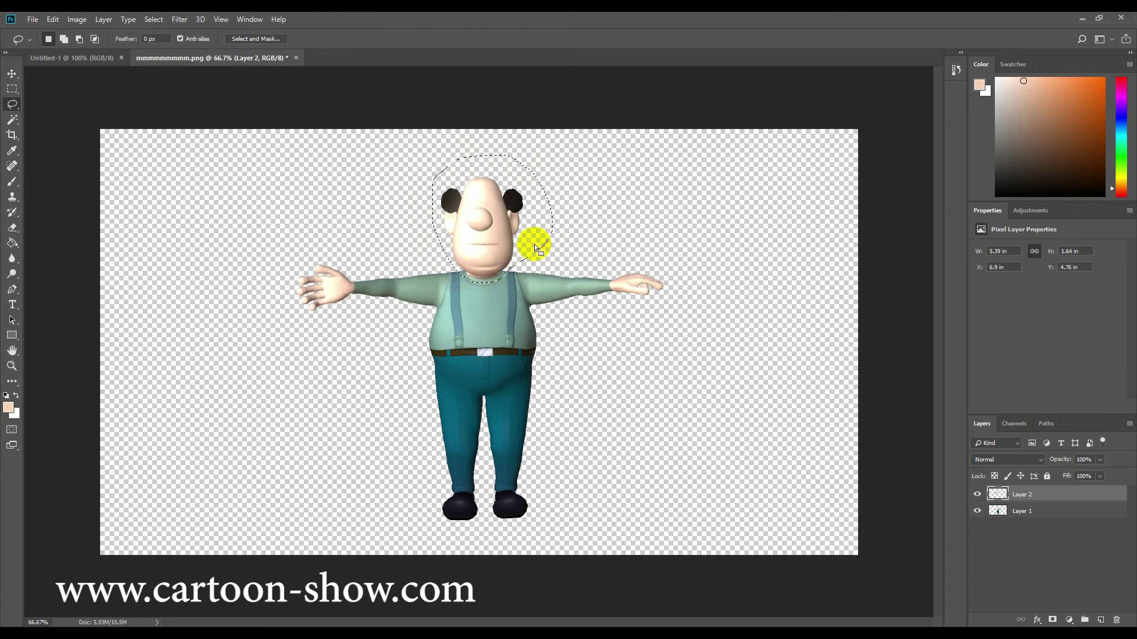
Step: Cut the selected head from Layer 1, paste it as a separate layer and move it to the empty area beside the body
{"action": "key", "text": "ctrl+x"}
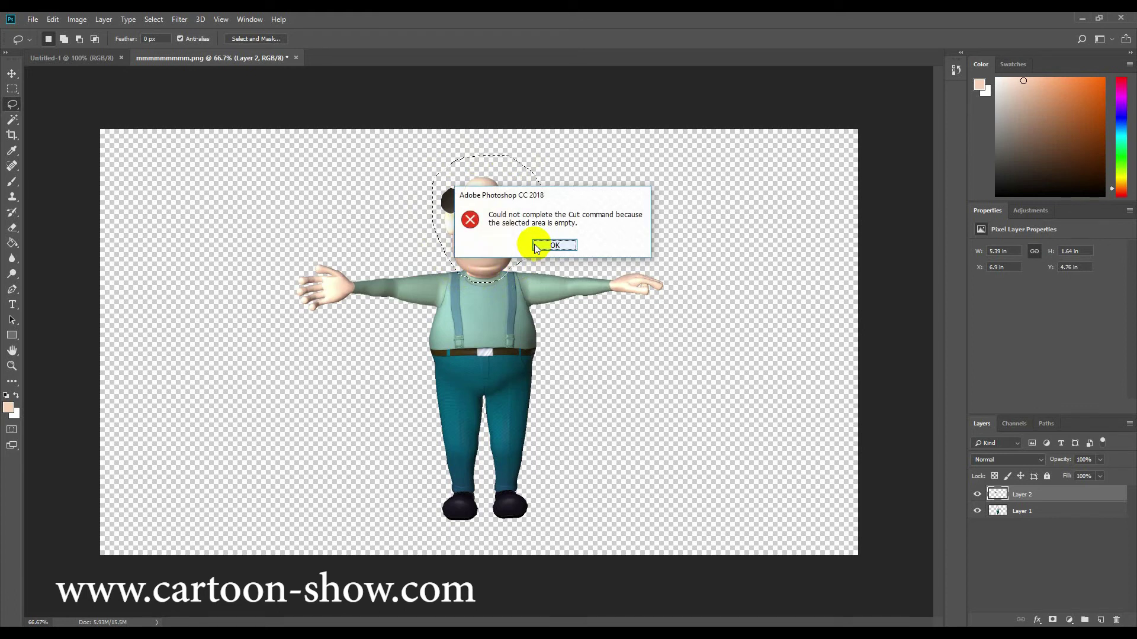
{"action": "left_click", "coordinate": [540, 243]}
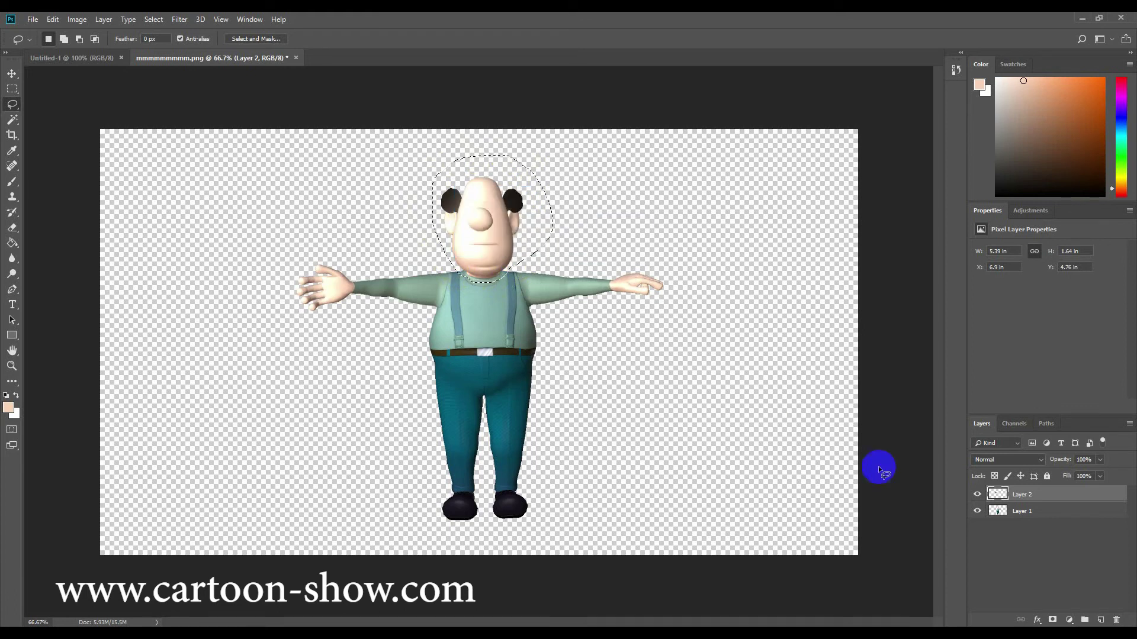
{"action": "left_click", "coordinate": [1019, 513]}
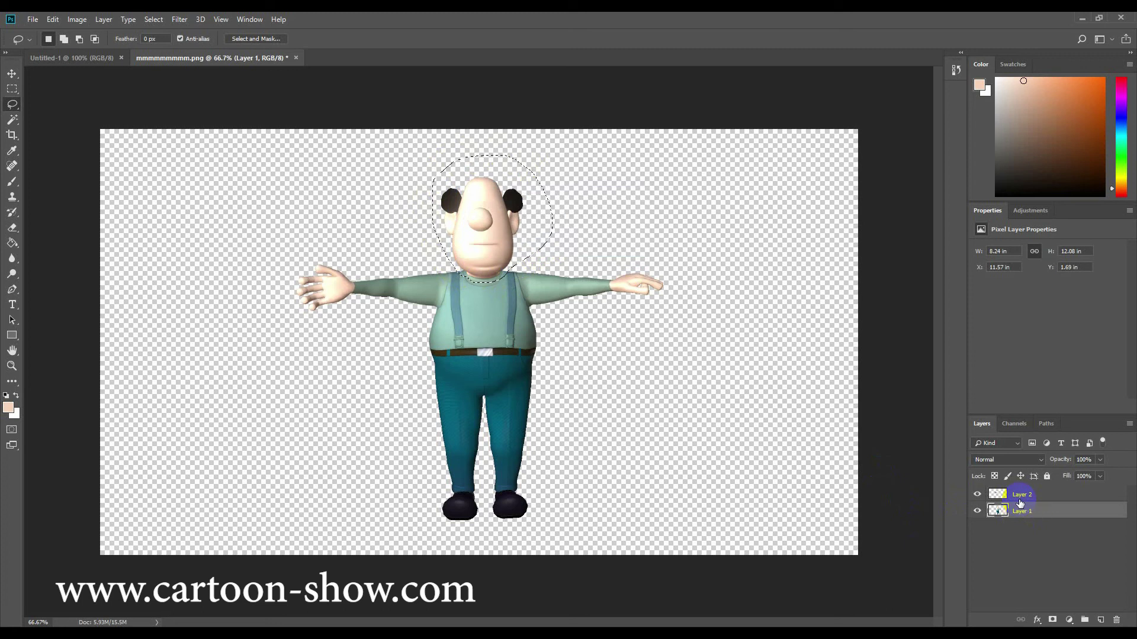
{"action": "key", "text": "ctrl+x"}
{"action": "key", "text": "ctrl+v"}
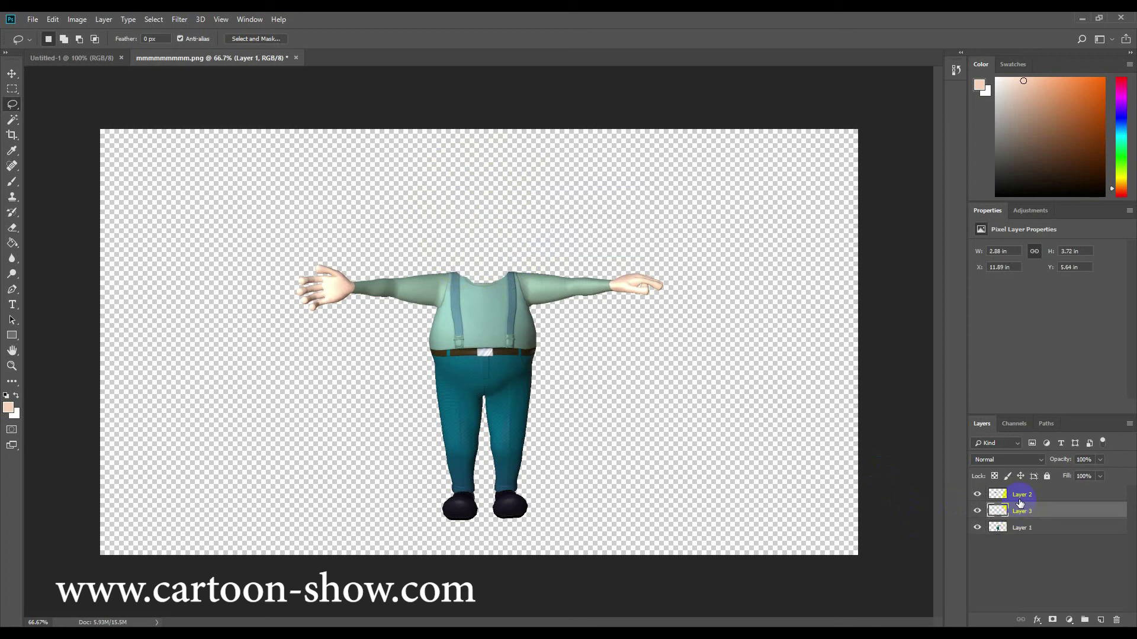
{"action": "left_click", "coordinate": [12, 73]}
{"action": "left_click_drag", "start_coordinate": [490, 356], "coordinate": [239, 372]}
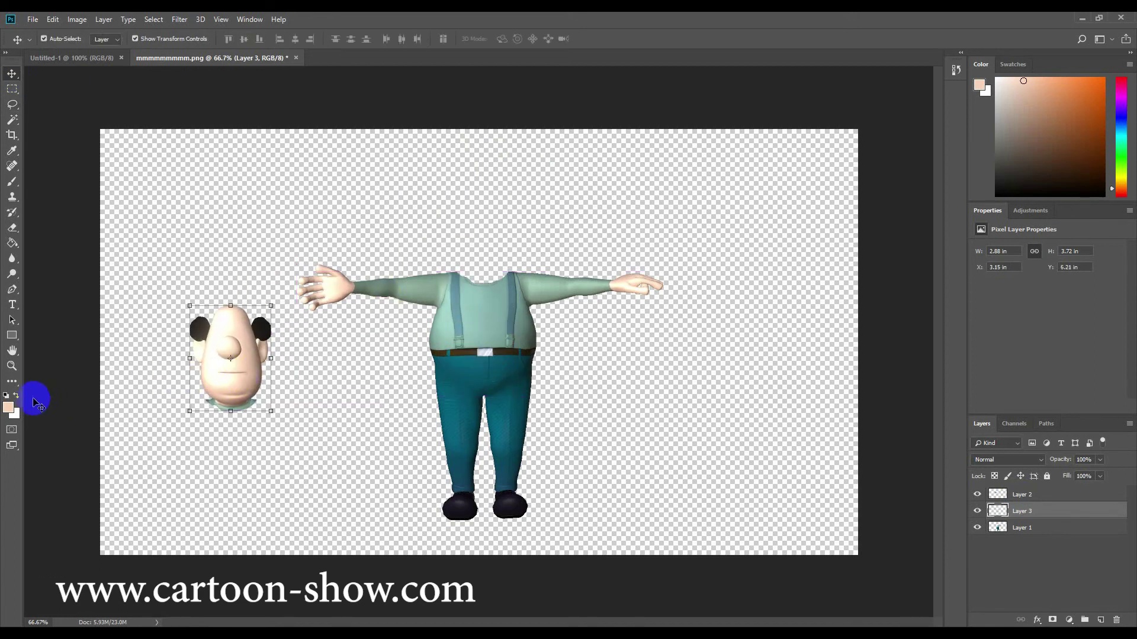
Step: Sample the shaded skin tone under the chin as the foreground color
{"action": "left_click", "coordinate": [10, 408]}
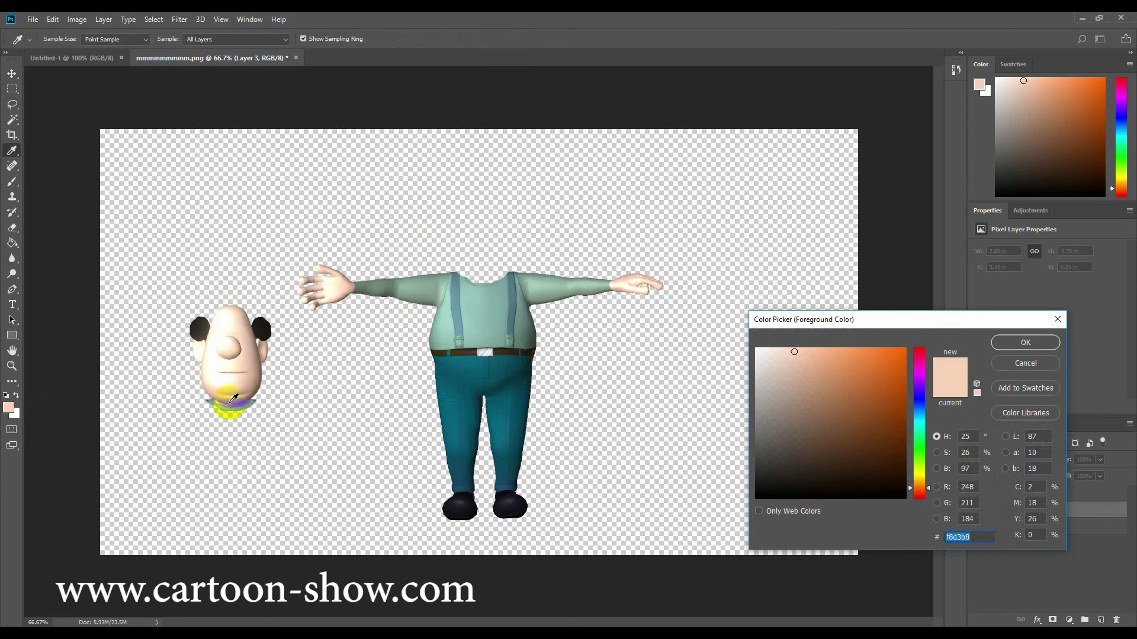
{"action": "left_click_drag", "start_coordinate": [233, 398], "coordinate": [949, 398]}
{"action": "left_click", "coordinate": [1025, 343]}
{"action": "key", "text": "v"}
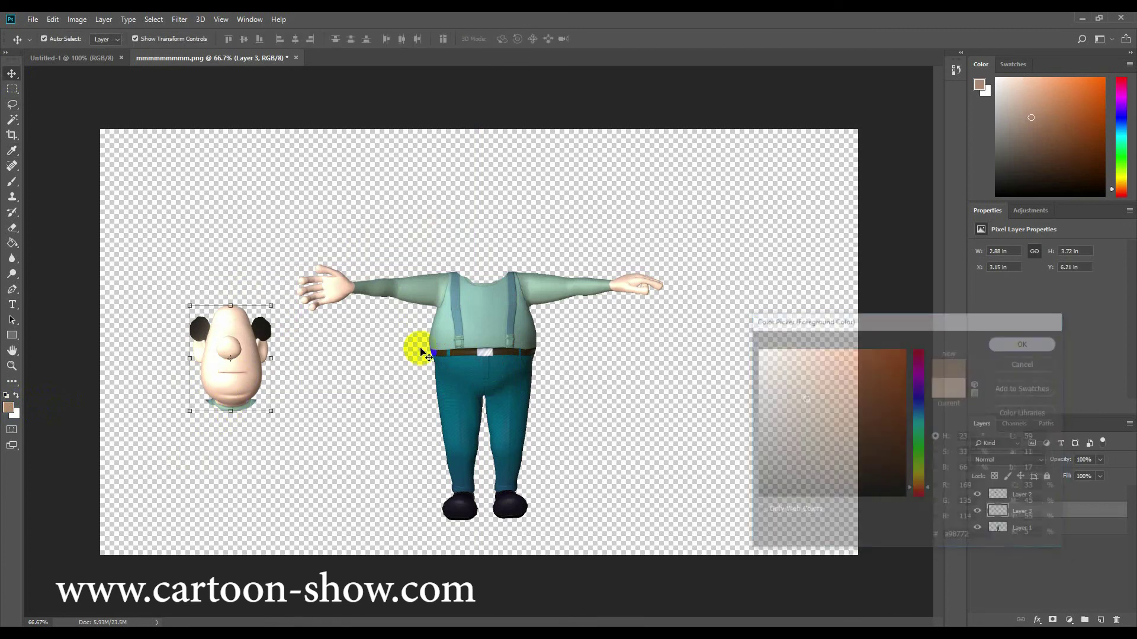
Step: Try to paint over the green collar remnant below the chin with a 17 px Brush, then undo the strokes
{"action": "left_click", "coordinate": [12, 181]}
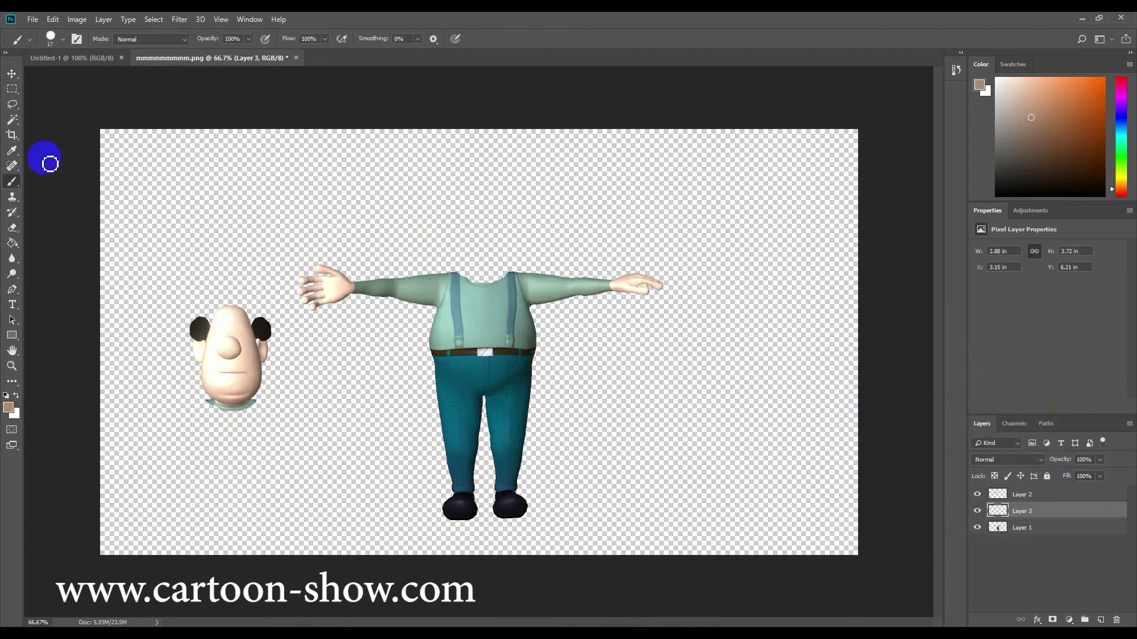
{"action": "left_click", "coordinate": [63, 42]}
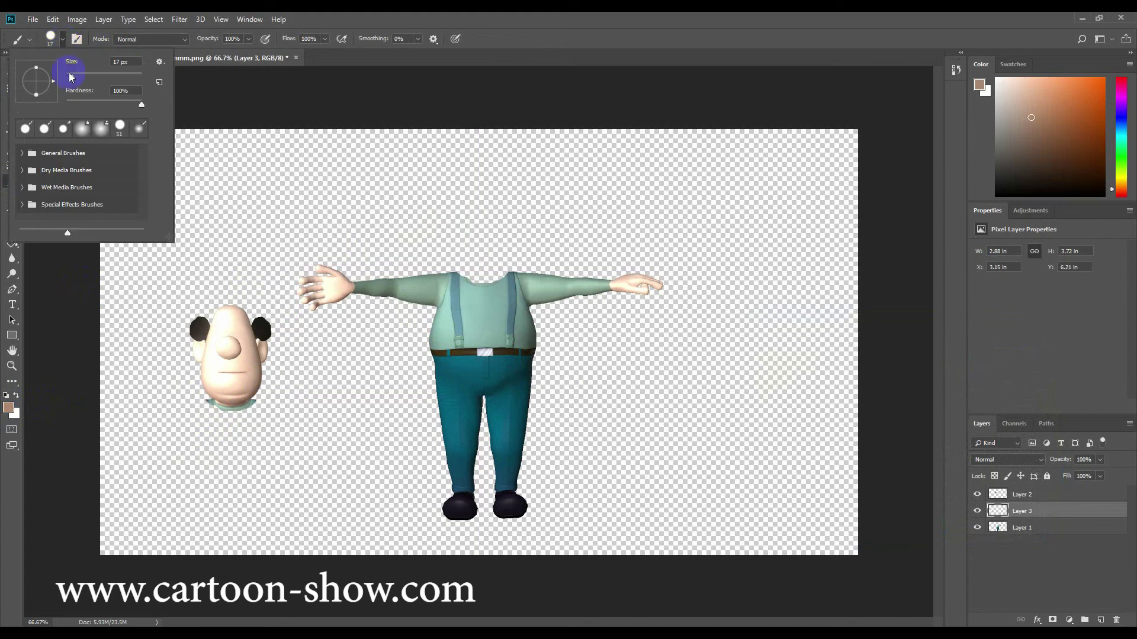
{"action": "left_click_drag", "start_coordinate": [233, 401], "coordinate": [257, 412]}
{"action": "left_click", "coordinate": [256, 407]}
{"action": "left_click_drag", "start_coordinate": [253, 410], "coordinate": [223, 412]}
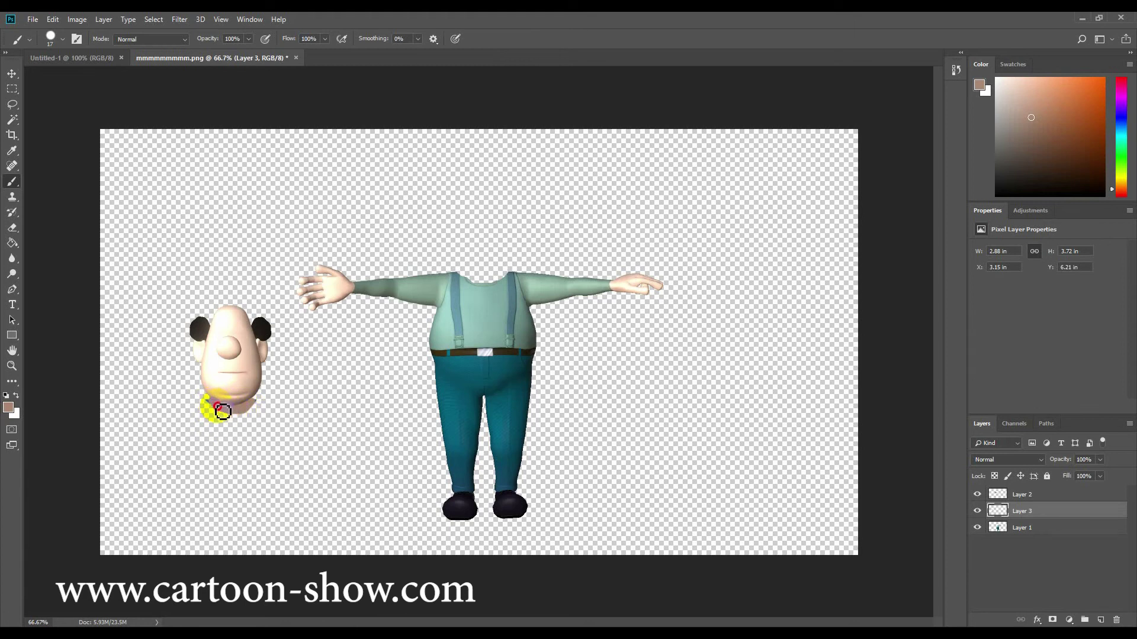
{"action": "left_click_drag", "start_coordinate": [223, 412], "coordinate": [469, 388]}
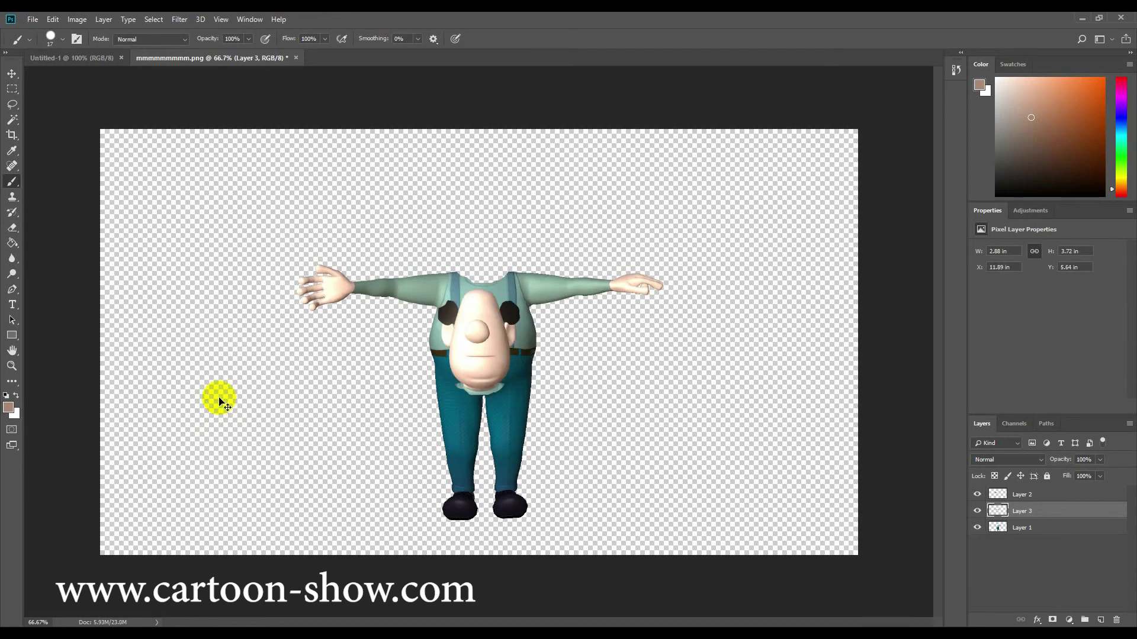
Step: Erase the green collar remnants beside the neck with a 15 px Eraser and fit the head back onto the body
{"action": "left_click", "coordinate": [11, 75]}
{"action": "left_click_drag", "start_coordinate": [477, 358], "coordinate": [222, 297]}
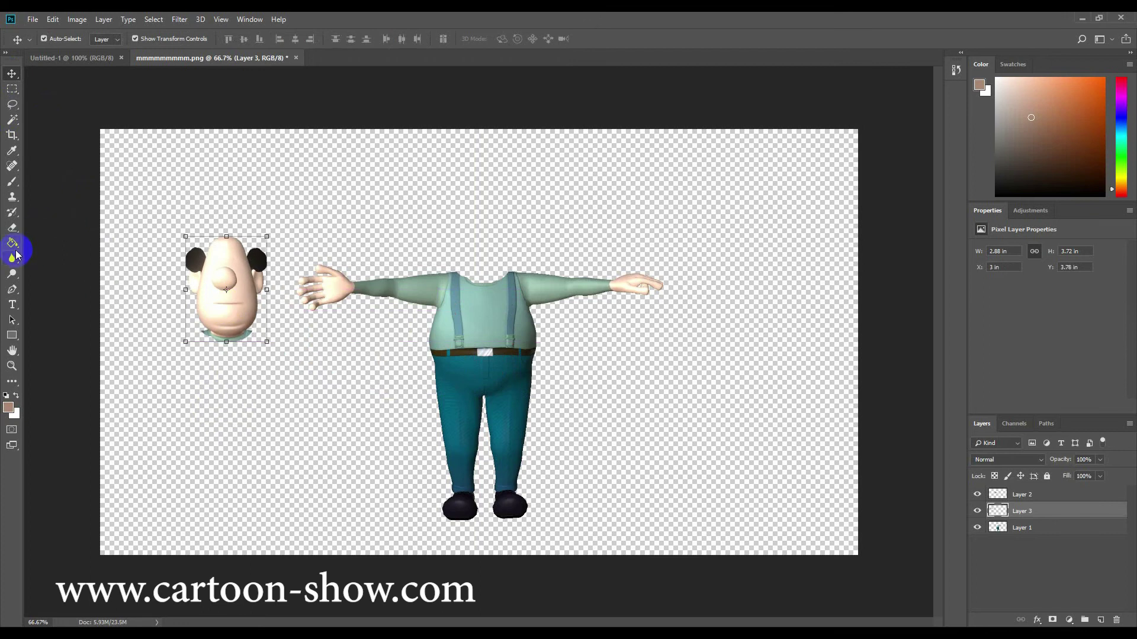
{"action": "left_click", "coordinate": [12, 228]}
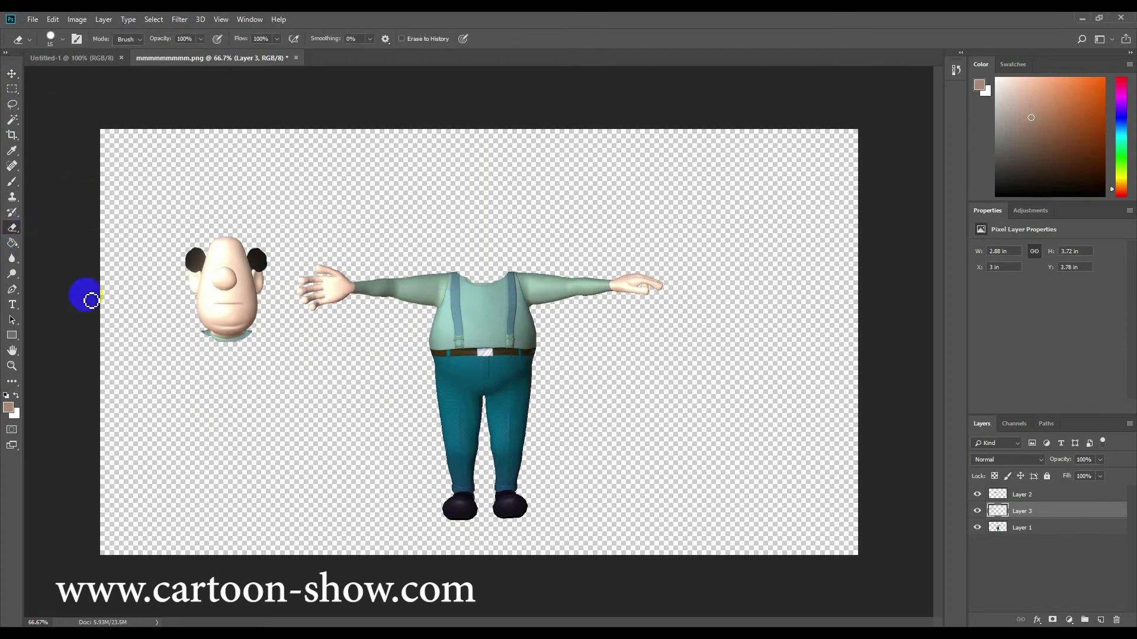
{"action": "left_click_drag", "start_coordinate": [193, 336], "coordinate": [207, 338]}
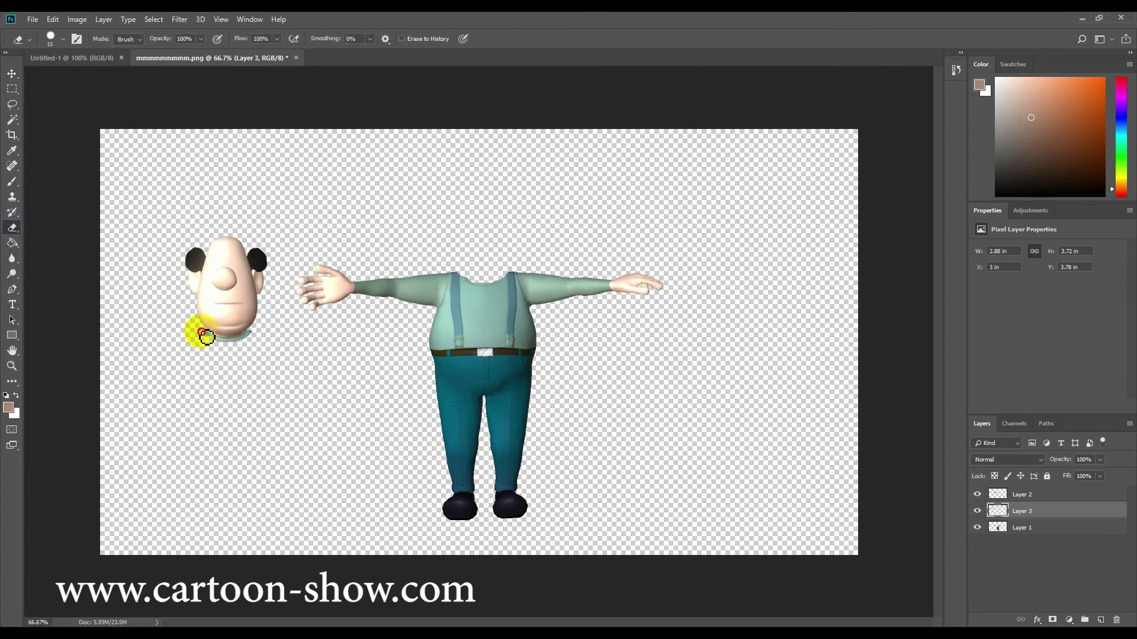
{"action": "mouse_move", "coordinate": [209, 336]}
{"action": "left_mouse_down"}
{"action": "mouse_move", "coordinate": [217, 347]}
{"action": "mouse_move", "coordinate": [261, 339]}
{"action": "mouse_move", "coordinate": [236, 350]}
{"action": "left_mouse_up"}
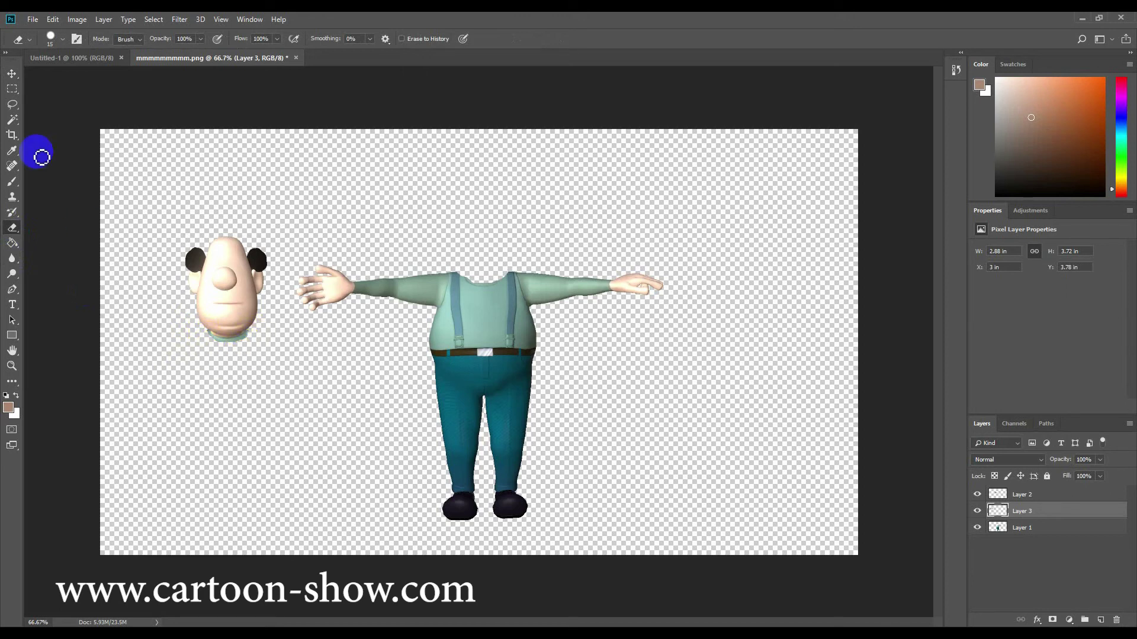
{"action": "left_click", "coordinate": [12, 73]}
{"action": "left_click_drag", "start_coordinate": [206, 307], "coordinate": [462, 253]}
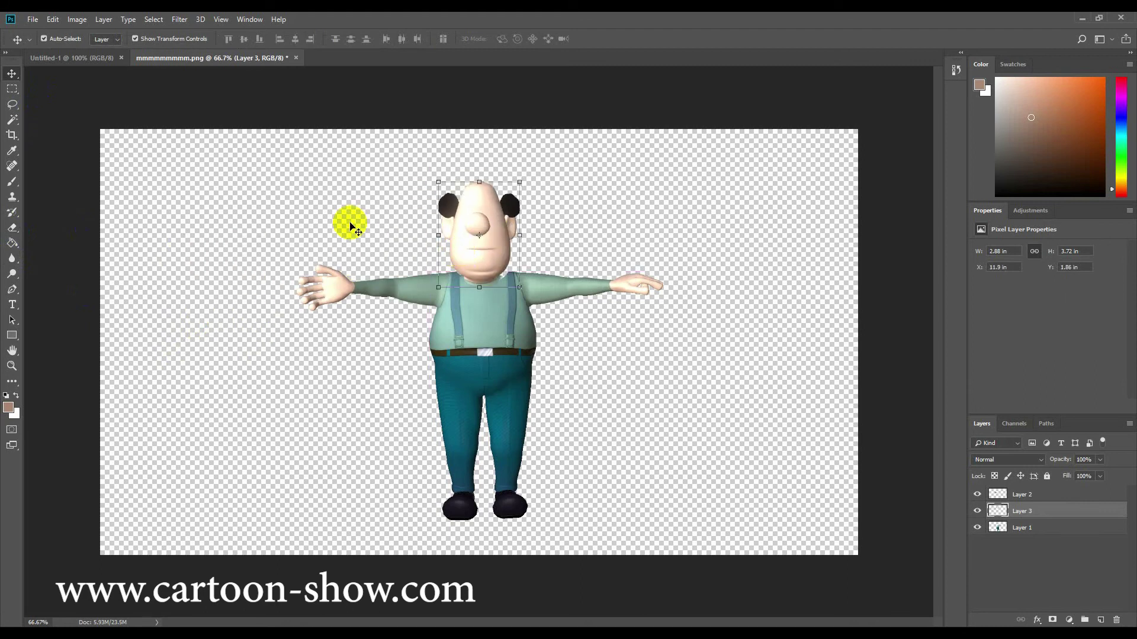
Step: Outline the torso down to the hips with the Lasso, separate it from Layer 1 onto its own layer and align it with the body
{"action": "left_click", "coordinate": [11, 104]}
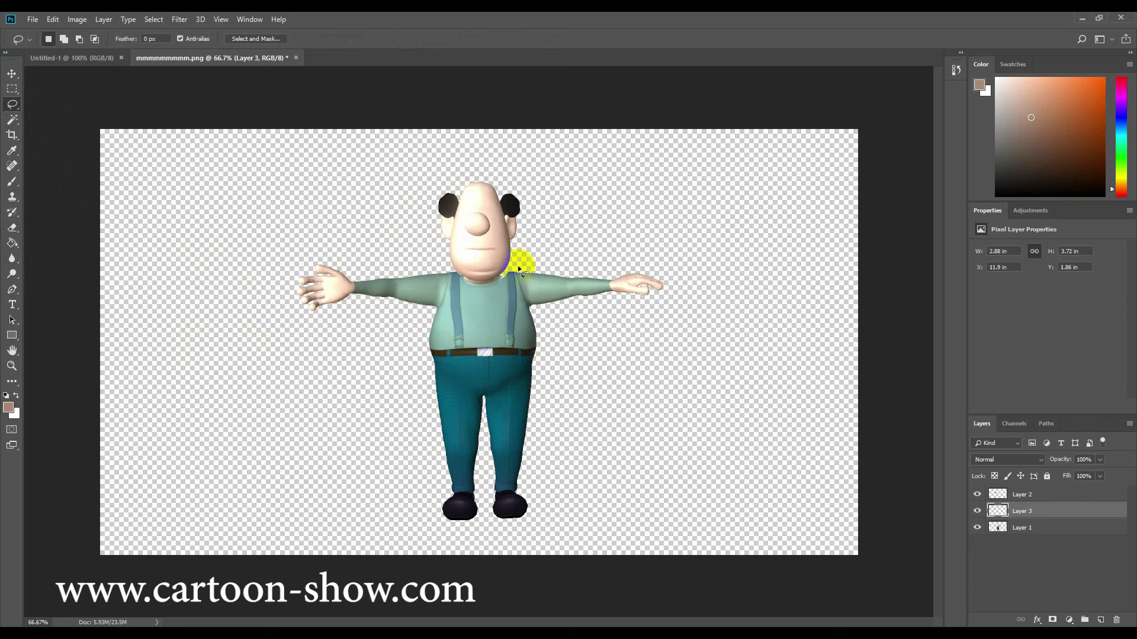
{"action": "mouse_move", "coordinate": [512, 264]}
{"action": "left_mouse_down"}
{"action": "mouse_move", "coordinate": [546, 341]}
{"action": "mouse_move", "coordinate": [530, 374]}
{"action": "mouse_move", "coordinate": [482, 400]}
{"action": "mouse_move", "coordinate": [432, 384]}
{"action": "mouse_move", "coordinate": [407, 340]}
{"action": "mouse_move", "coordinate": [413, 262]}
{"action": "mouse_move", "coordinate": [515, 250]}
{"action": "mouse_move", "coordinate": [523, 275]}
{"action": "left_mouse_up"}
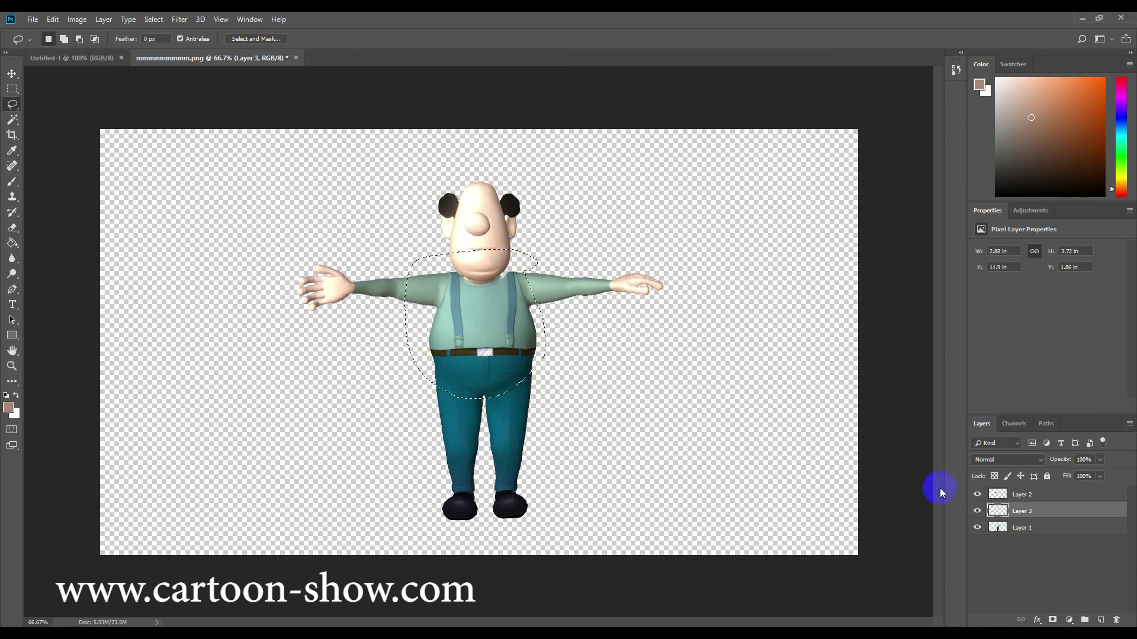
{"action": "left_click", "coordinate": [1015, 527]}
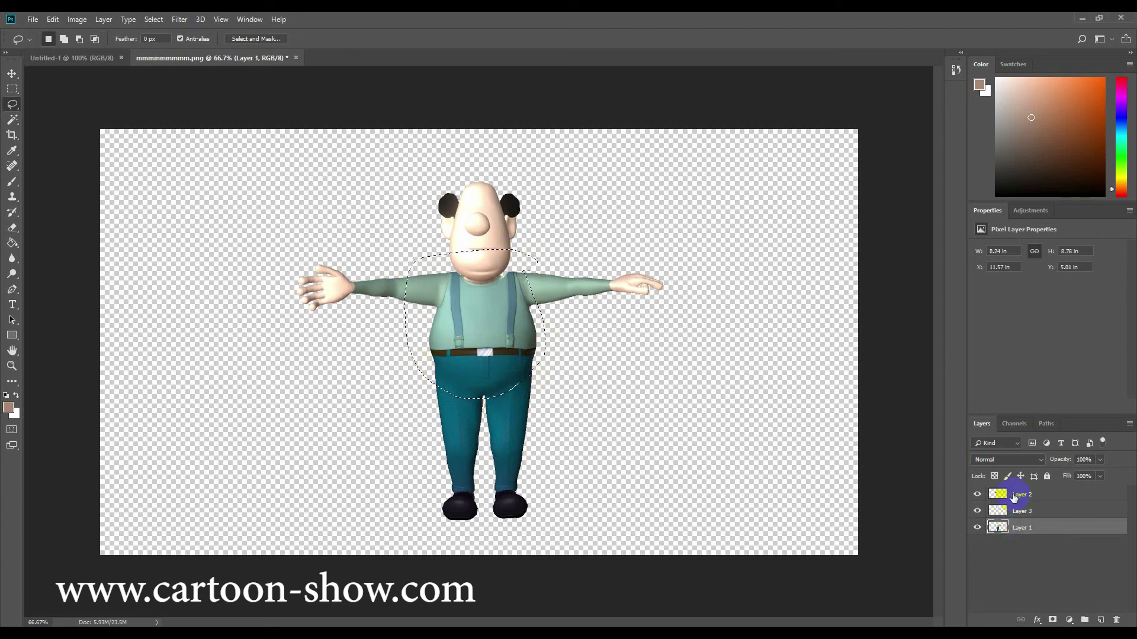
{"action": "key", "text": "ctrl+j"}
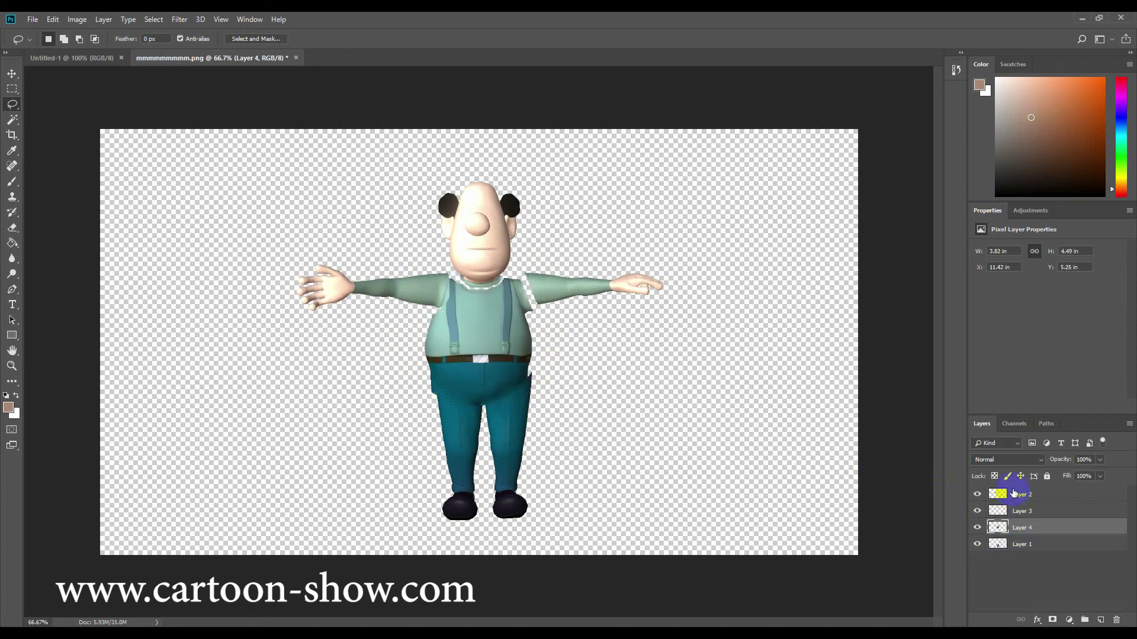
{"action": "left_click", "coordinate": [12, 73]}
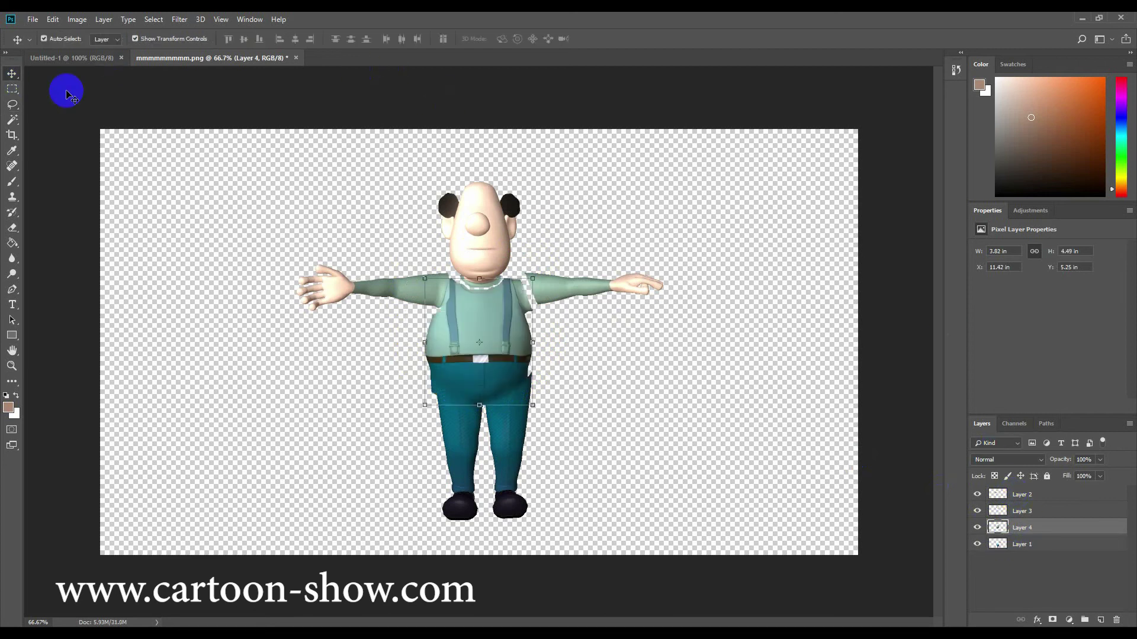
{"action": "left_click_drag", "start_coordinate": [473, 344], "coordinate": [481, 335]}
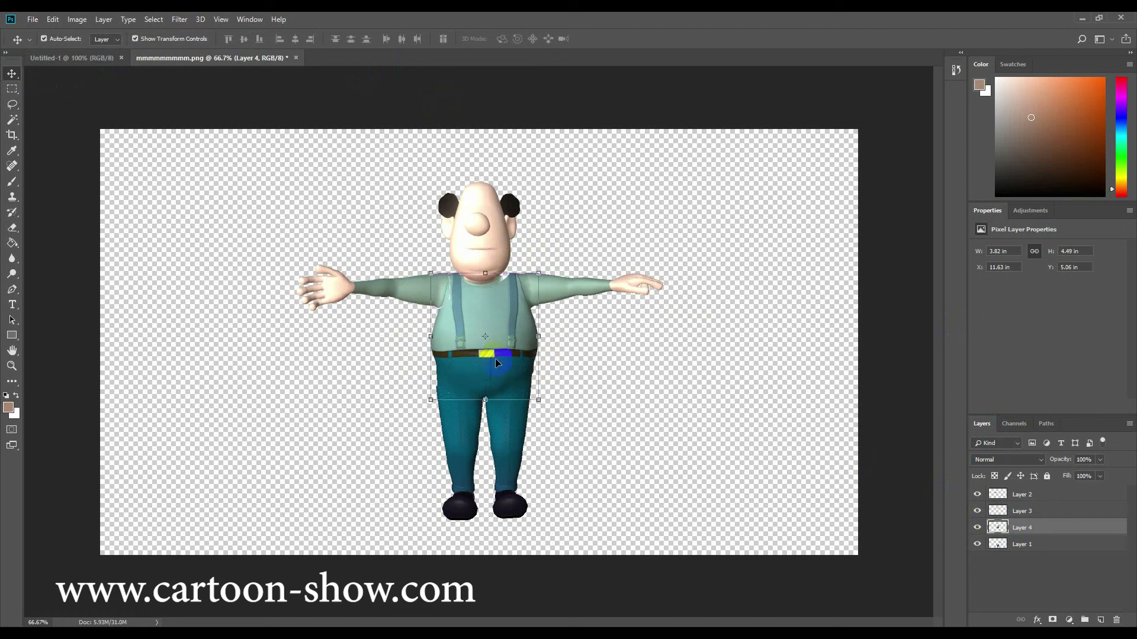
{"action": "left_click", "coordinate": [614, 436]}
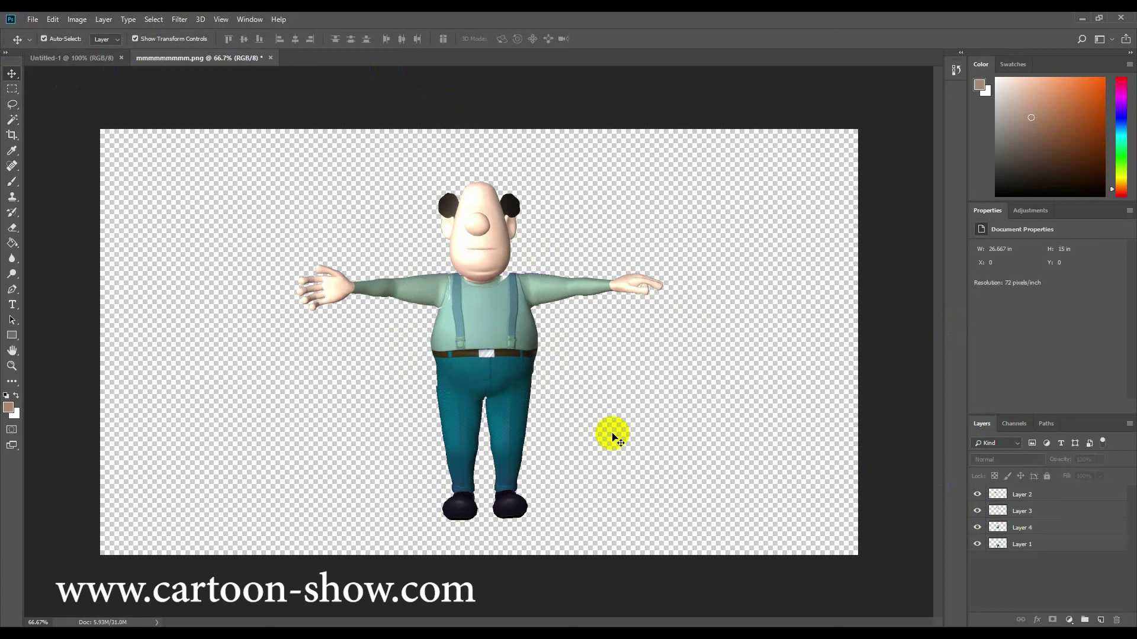
Step: Outline the character's right leg on Layer 1 with the Lasso, cut it out and paste it as a separate layer
{"action": "left_click", "coordinate": [1028, 546]}
{"action": "left_click", "coordinate": [13, 105]}
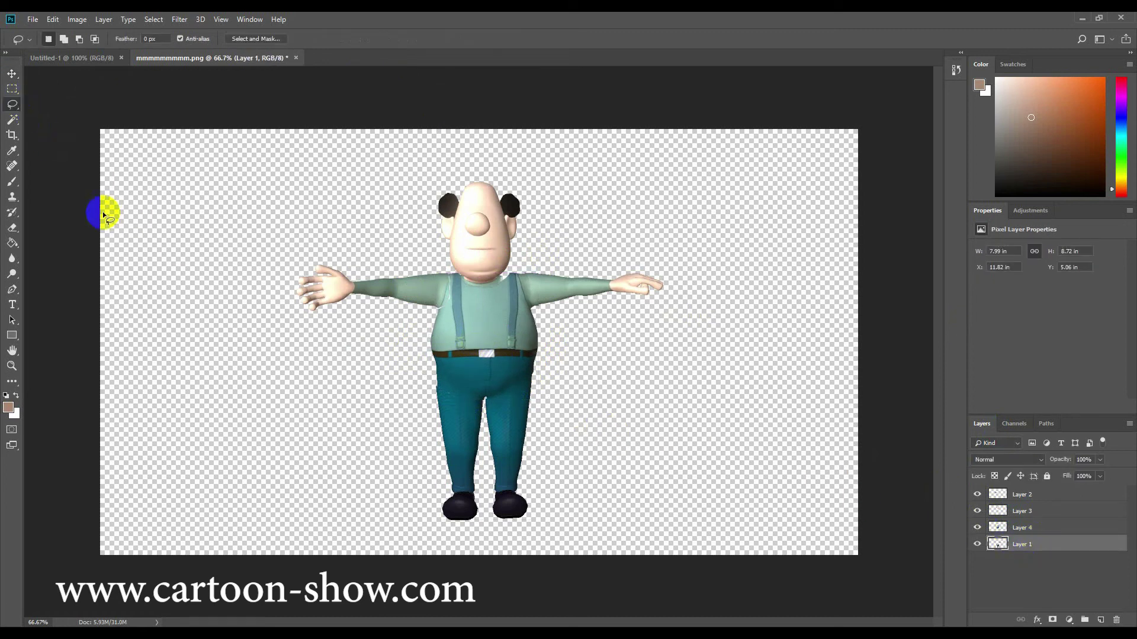
{"action": "mouse_move", "coordinate": [391, 443]}
{"action": "left_mouse_down"}
{"action": "mouse_move", "coordinate": [425, 374]}
{"action": "mouse_move", "coordinate": [473, 379]}
{"action": "mouse_move", "coordinate": [485, 405]}
{"action": "mouse_move", "coordinate": [473, 529]}
{"action": "mouse_move", "coordinate": [418, 531]}
{"action": "mouse_move", "coordinate": [388, 405]}
{"action": "left_mouse_up"}
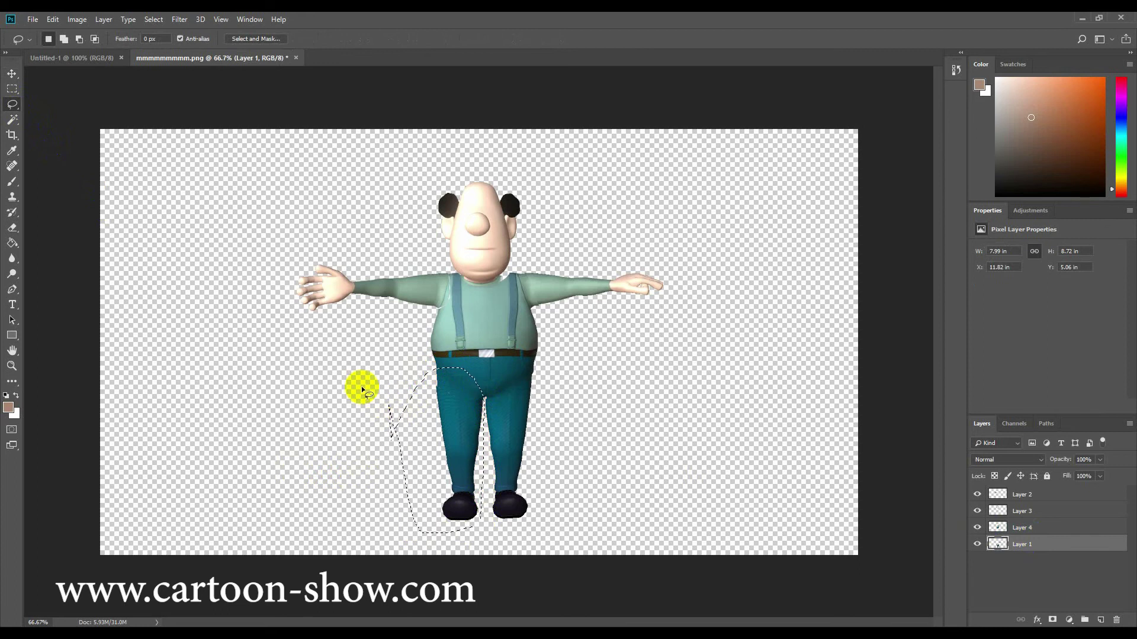
{"action": "left_click", "coordinate": [11, 74]}
{"action": "key", "text": "ctrl+x"}
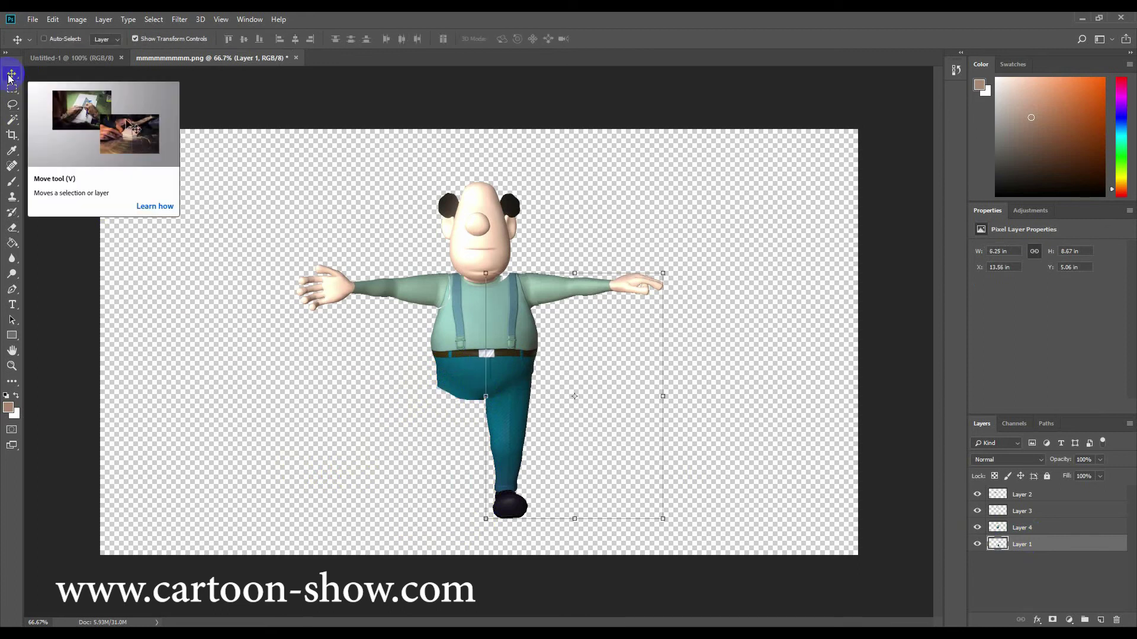
{"action": "key", "text": "ctrl+v"}
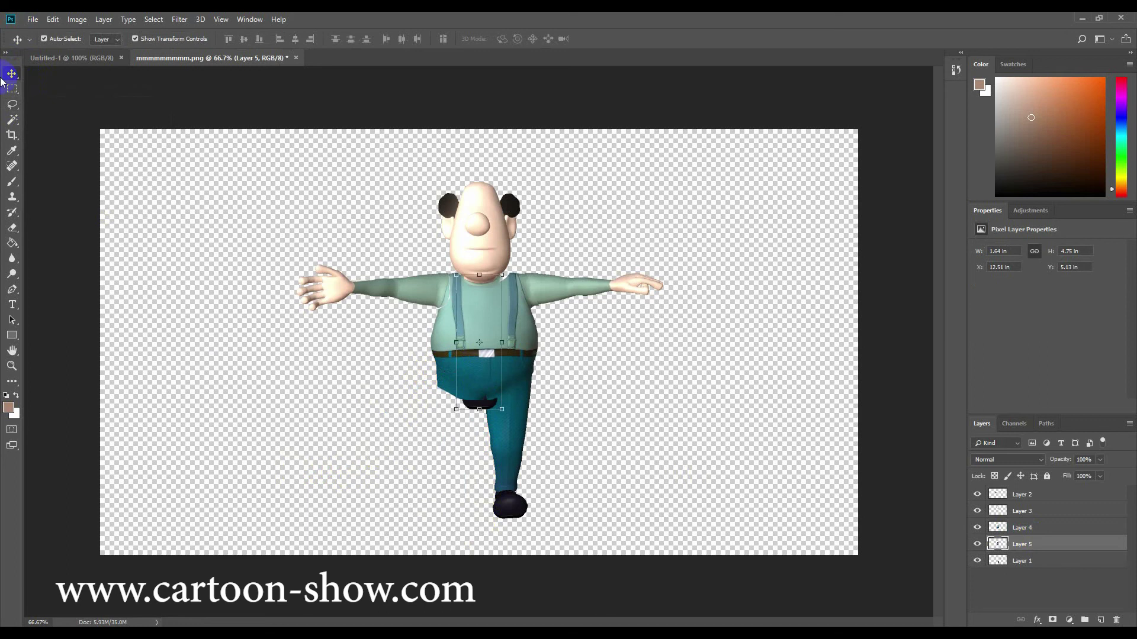
Step: Move the pasted leg on Layer 5 out from under the torso to the empty area beside the body
{"action": "mouse_move", "coordinate": [482, 326]}
{"action": "left_mouse_down"}
{"action": "mouse_move", "coordinate": [459, 426]}
{"action": "mouse_move", "coordinate": [479, 331]}
{"action": "left_mouse_up"}
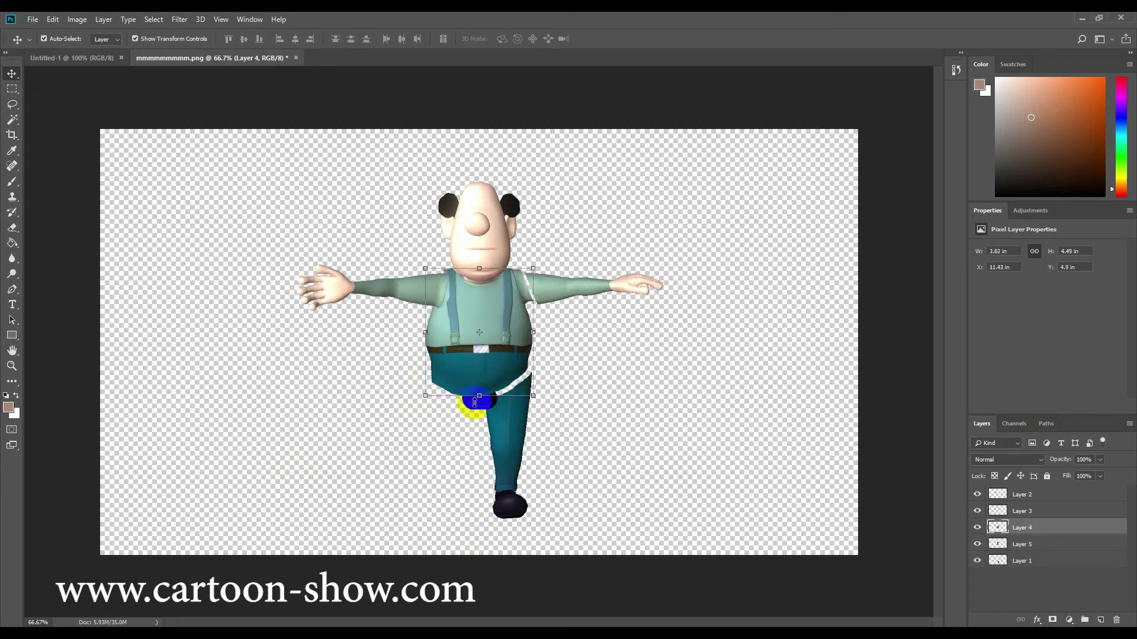
{"action": "left_click", "coordinate": [1022, 511]}
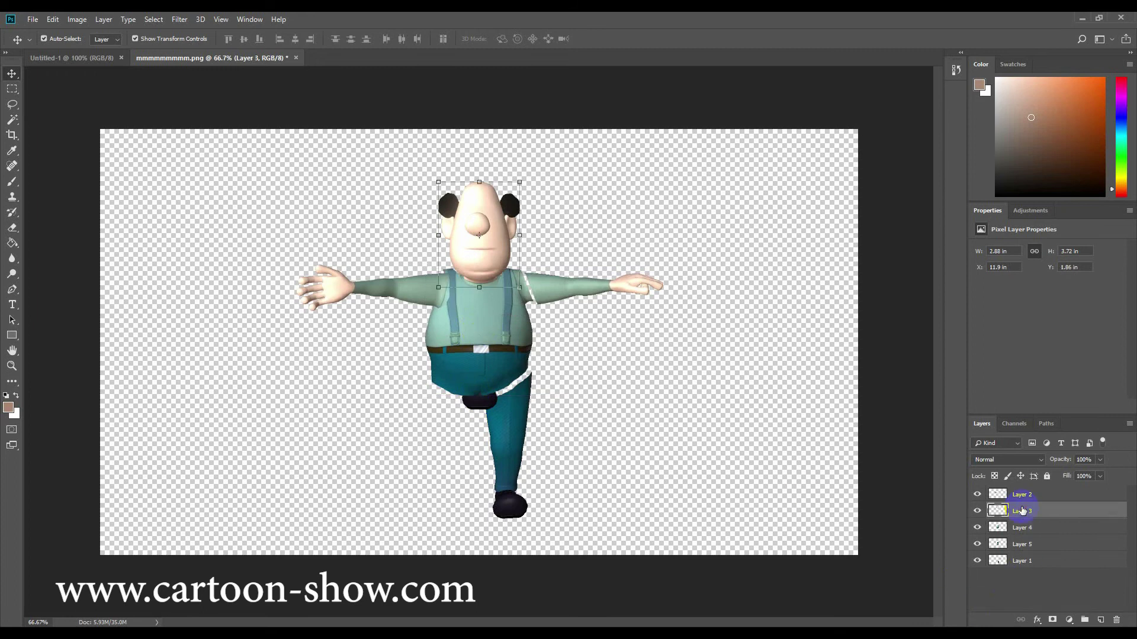
{"action": "left_click", "coordinate": [1022, 543]}
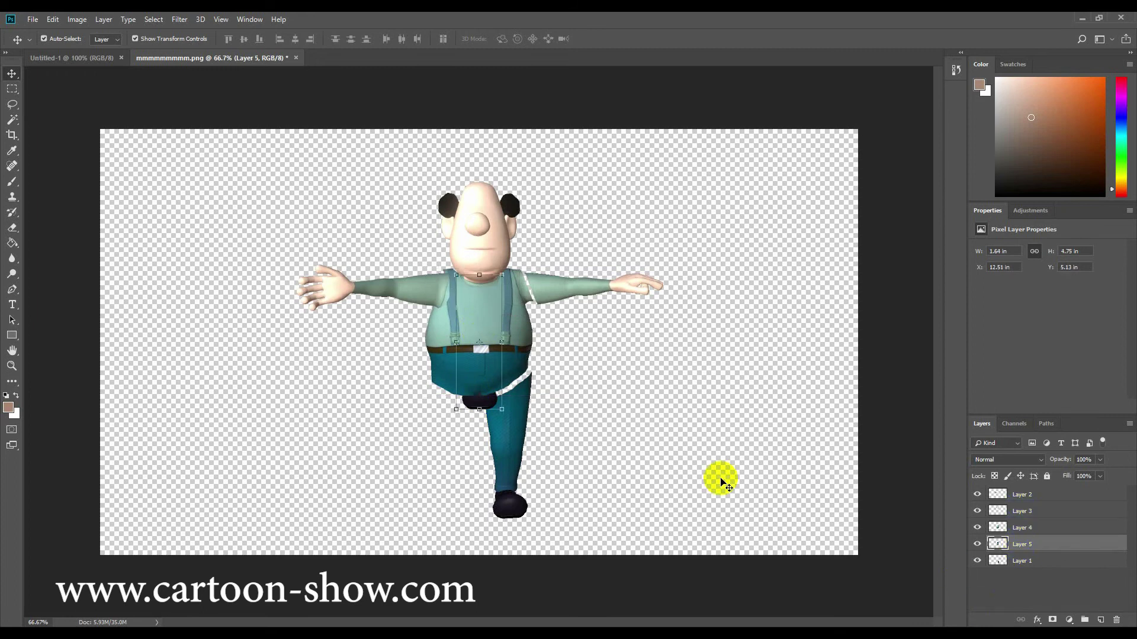
{"action": "key", "text": "shift+Down"}
{"action": "key", "text": "shift+Down"}
{"action": "key", "text": "shift+Down"}
{"action": "key", "text": "shift+Down"}
{"action": "key", "text": "shift+Down"}
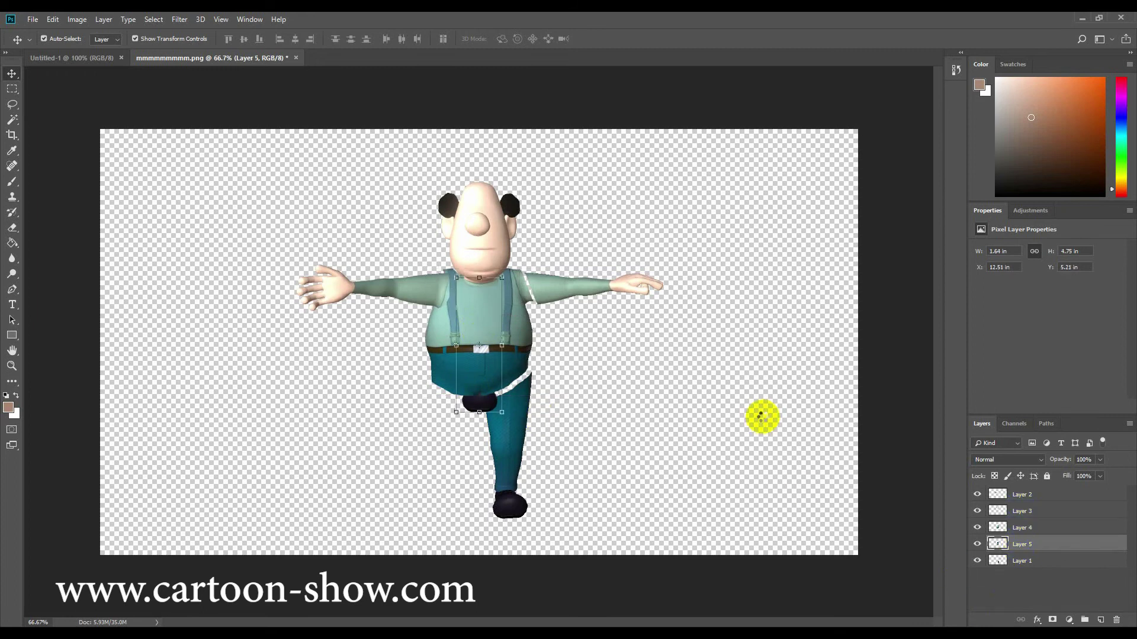
{"action": "key", "text": "shift+Down"}
{"action": "key", "text": "shift+Down"}
{"action": "key", "text": "shift+Down"}
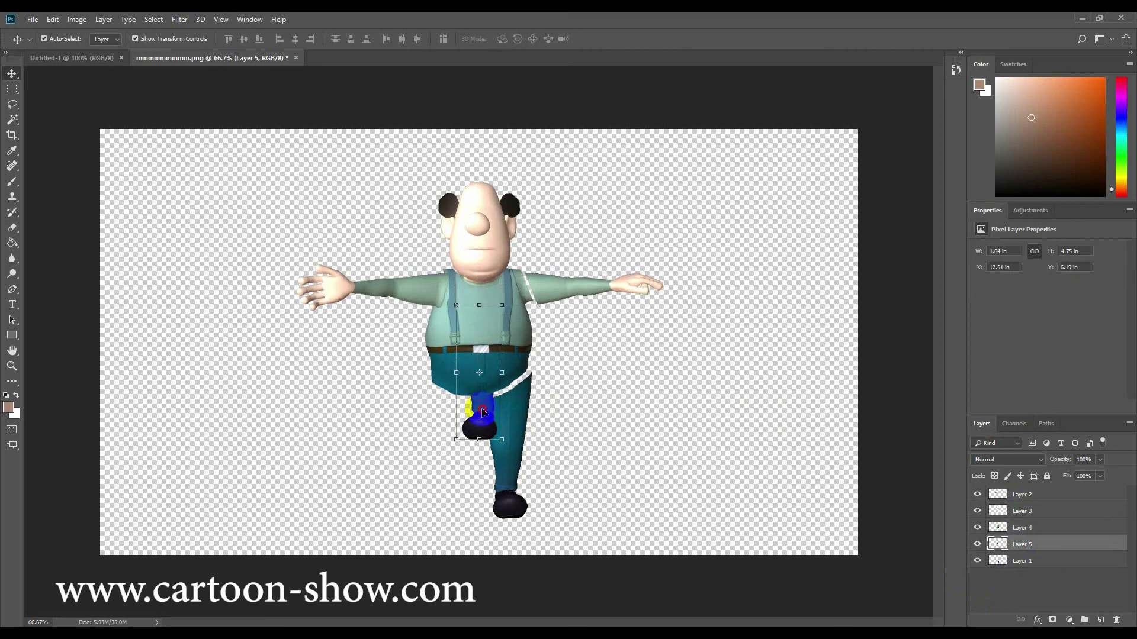
{"action": "left_click_drag", "start_coordinate": [489, 423], "coordinate": [367, 481]}
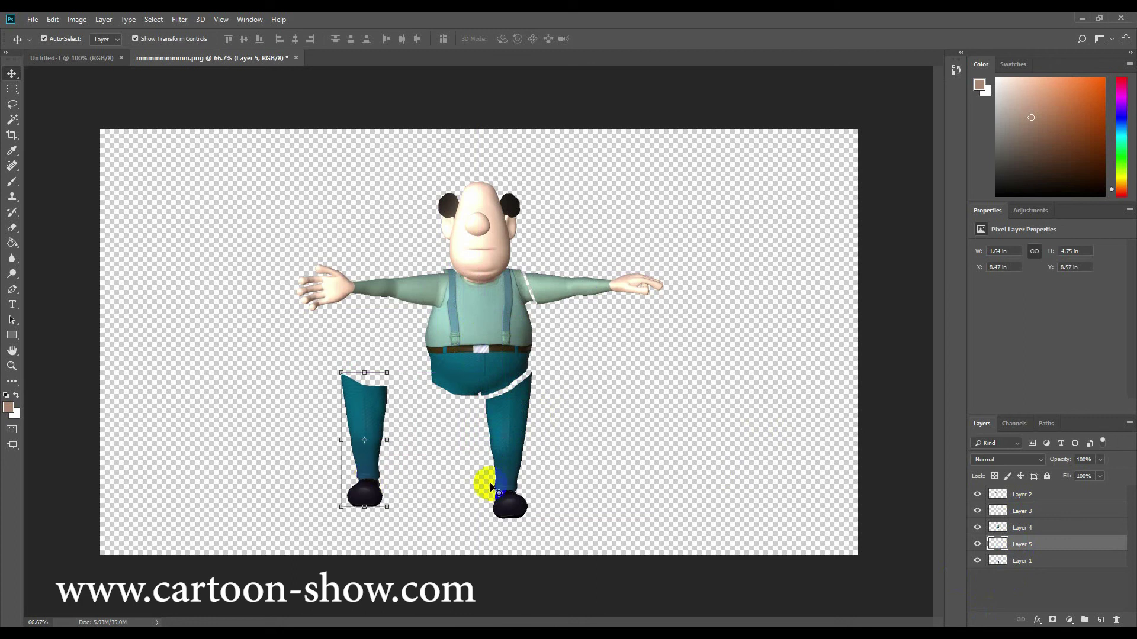
Step: Sample the teal trouser color #06677e from the detached leg as the foreground color
{"action": "left_click", "coordinate": [7, 409]}
{"action": "left_click", "coordinate": [356, 386]}
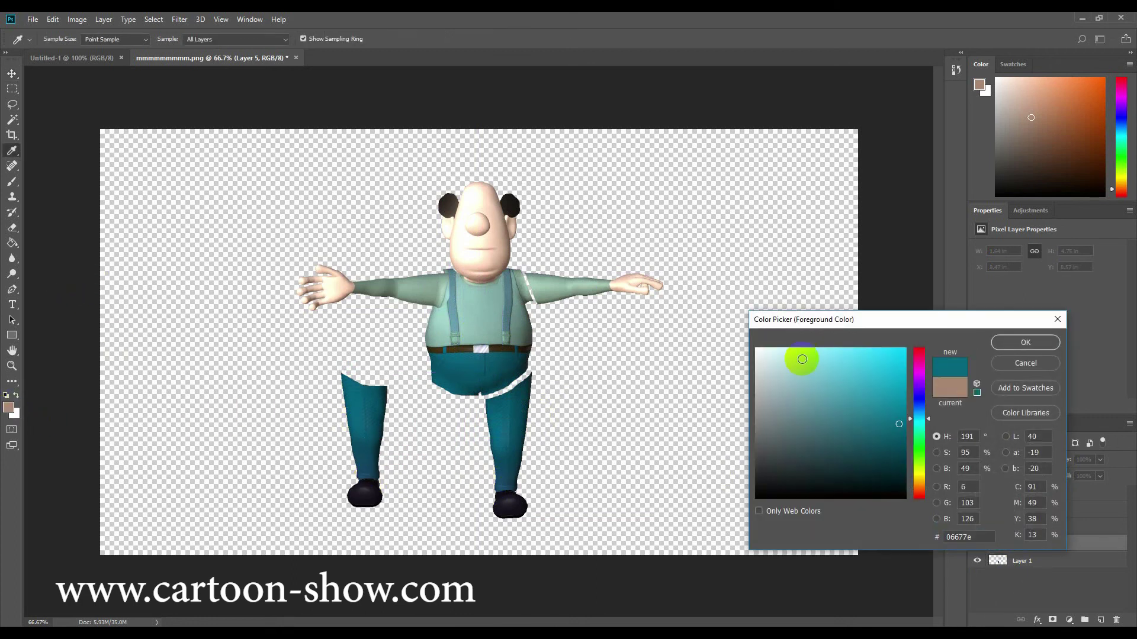
{"action": "left_click", "coordinate": [1009, 343]}
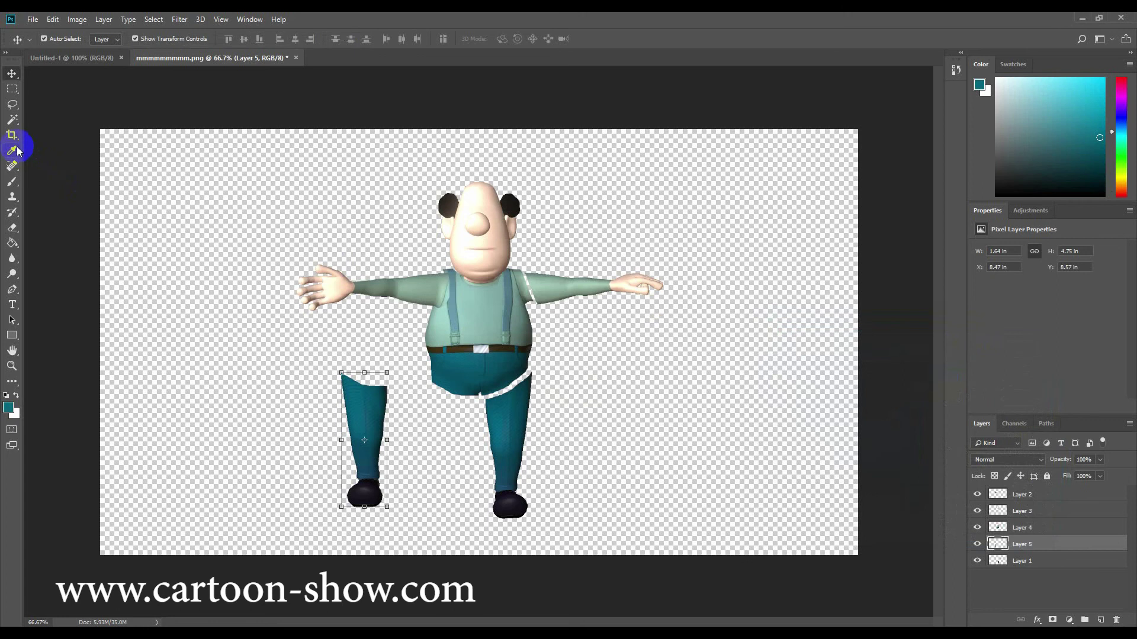
Step: Paint a rounded teal cap over the cut top of the detached leg on Layer 5 with a 100 px brush
{"action": "left_click", "coordinate": [11, 181]}
{"action": "left_click", "coordinate": [63, 39]}
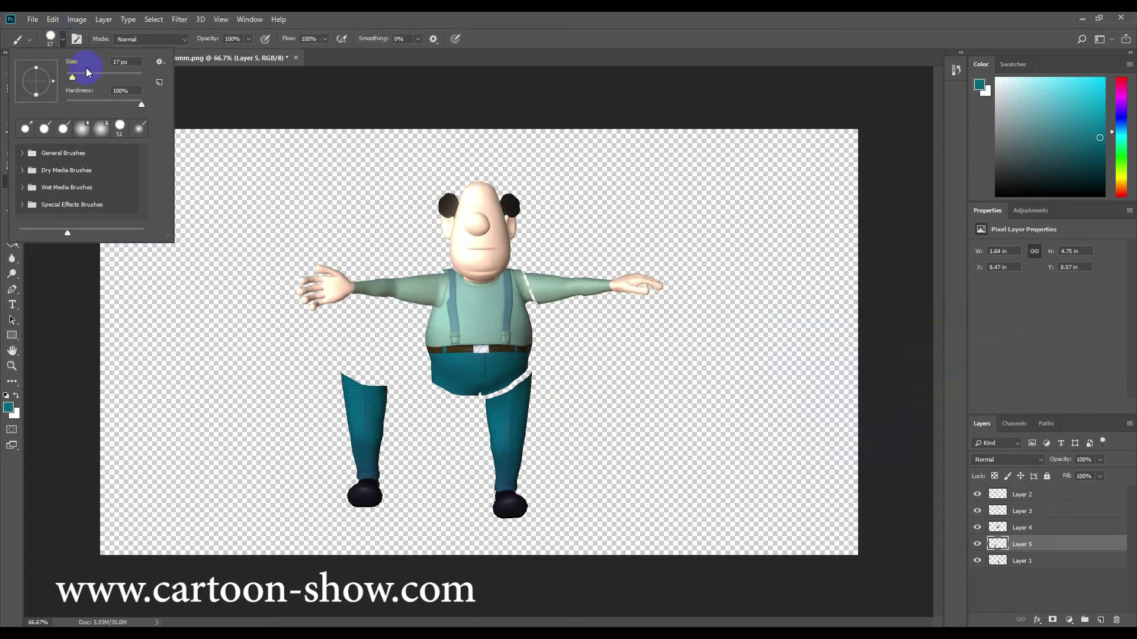
{"action": "left_click_drag", "start_coordinate": [98, 72], "coordinate": [104, 73]}
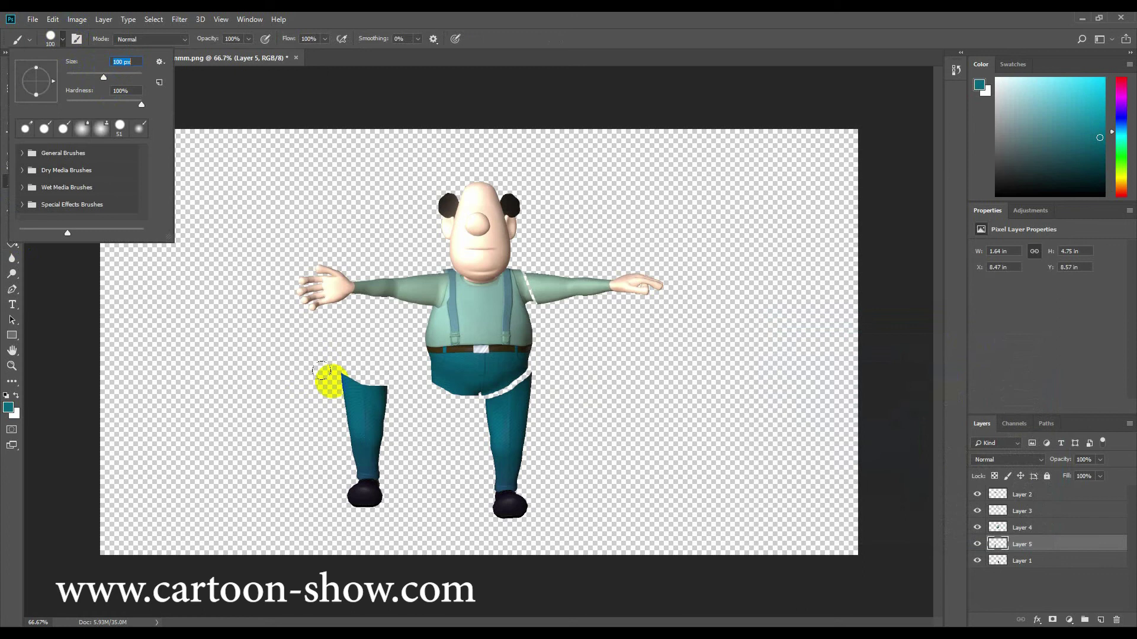
{"action": "left_click", "coordinate": [358, 366]}
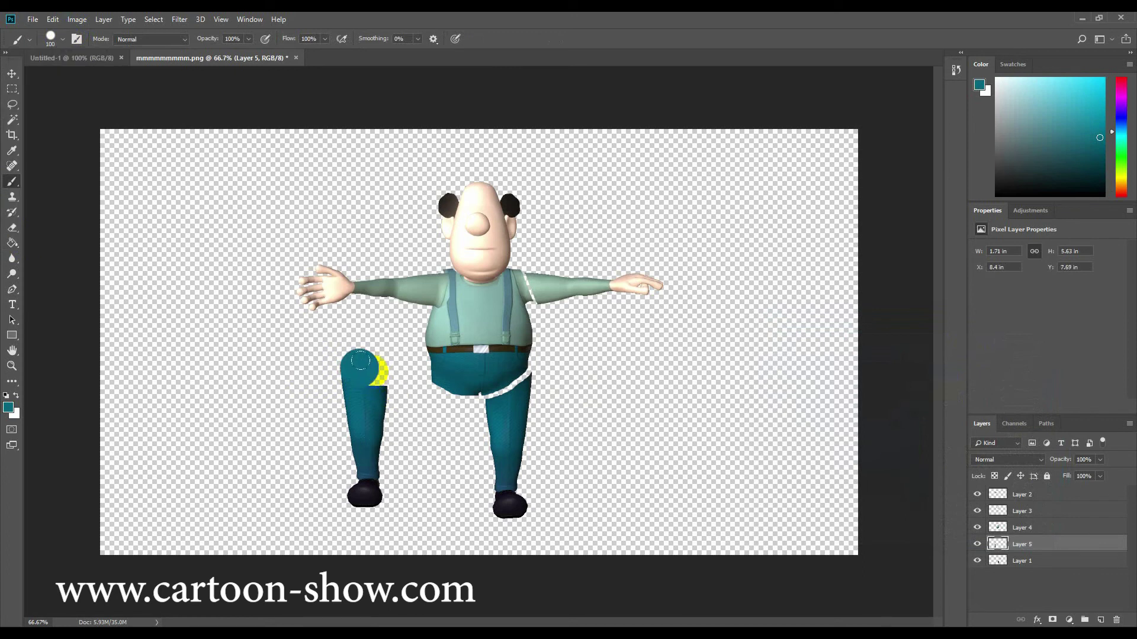
{"action": "left_click", "coordinate": [360, 361]}
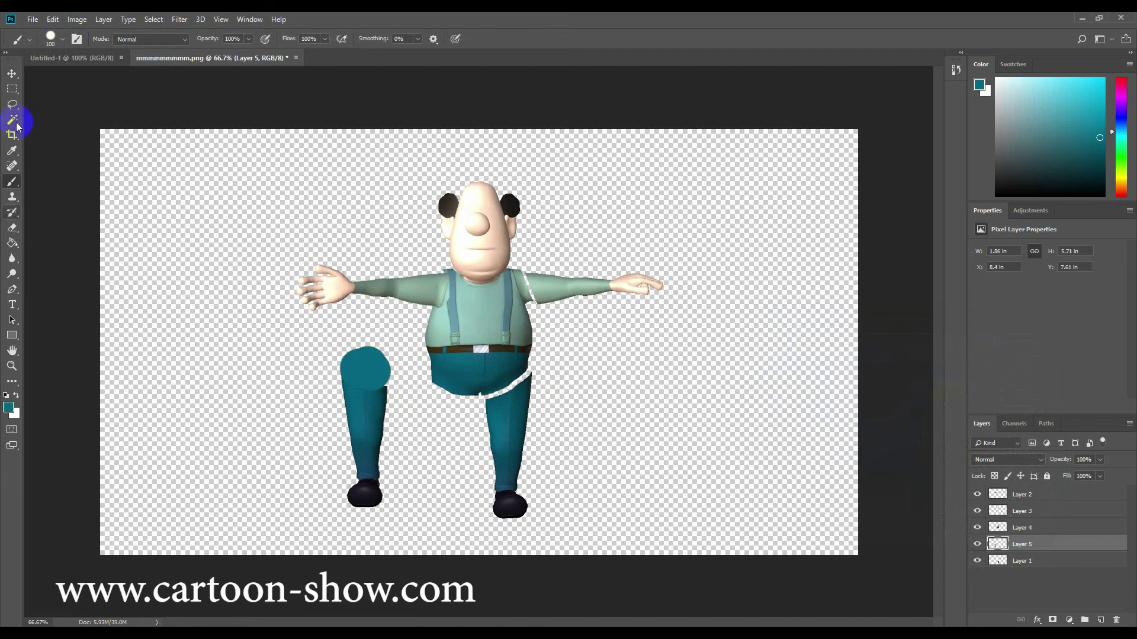
Step: Shade the outer edge of the leg's rounded cap with a 23 px brush in a darker teal sampled from the leg's edge
{"action": "left_click", "coordinate": [62, 39]}
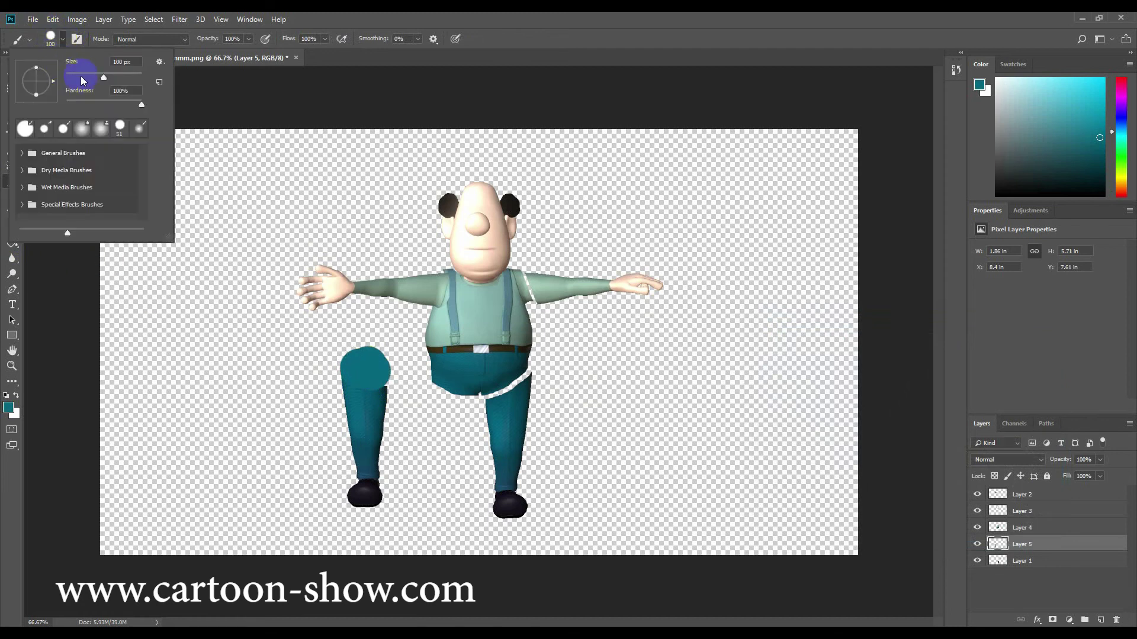
{"action": "left_click_drag", "start_coordinate": [75, 78], "coordinate": [75, 77]}
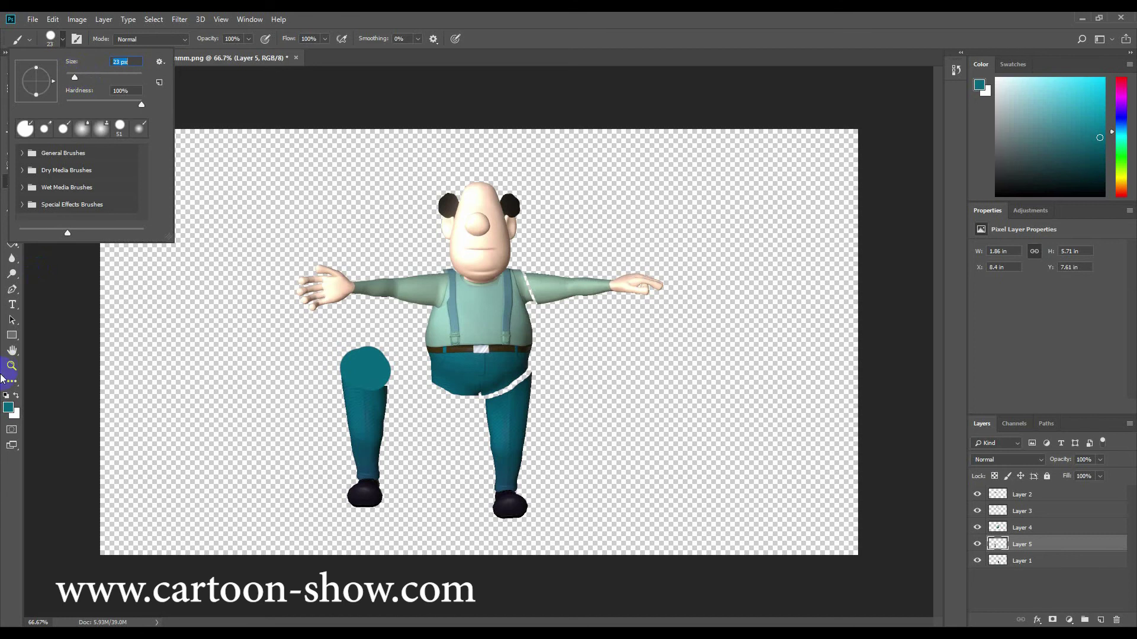
{"action": "left_click", "coordinate": [8, 407]}
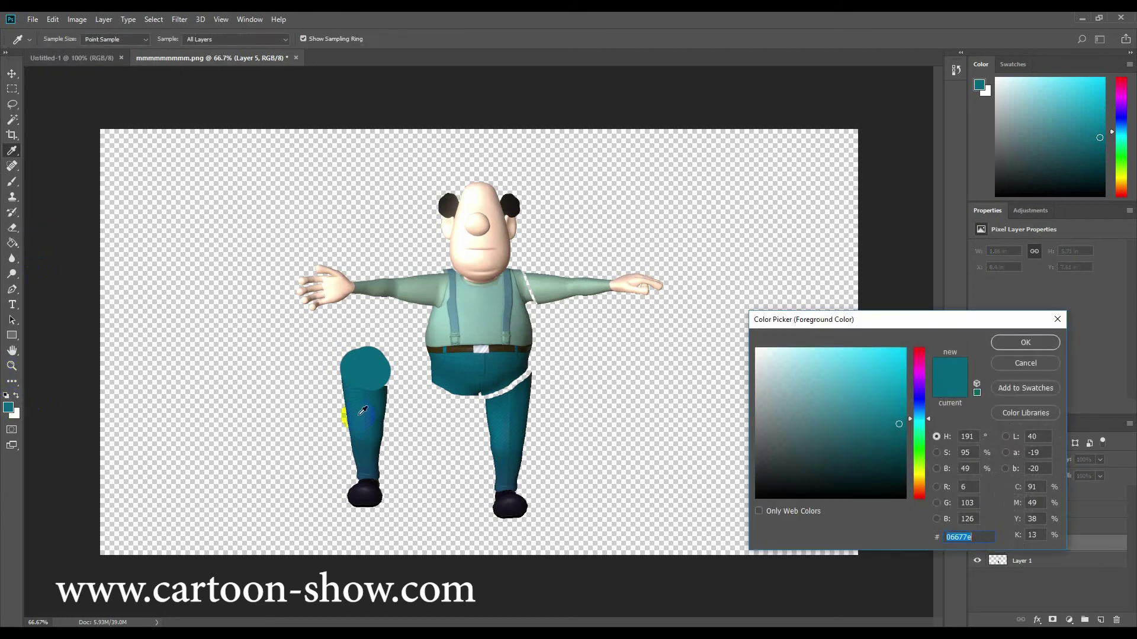
{"action": "left_click", "coordinate": [385, 388]}
{"action": "left_click", "coordinate": [1014, 343]}
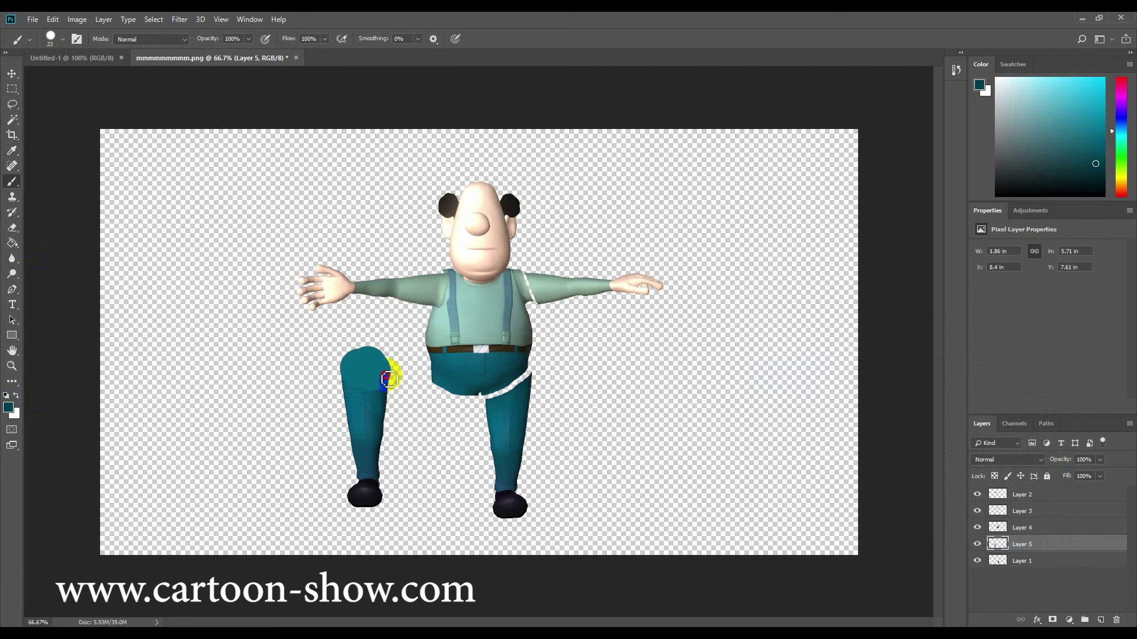
{"action": "left_click_drag", "start_coordinate": [389, 379], "coordinate": [385, 363]}
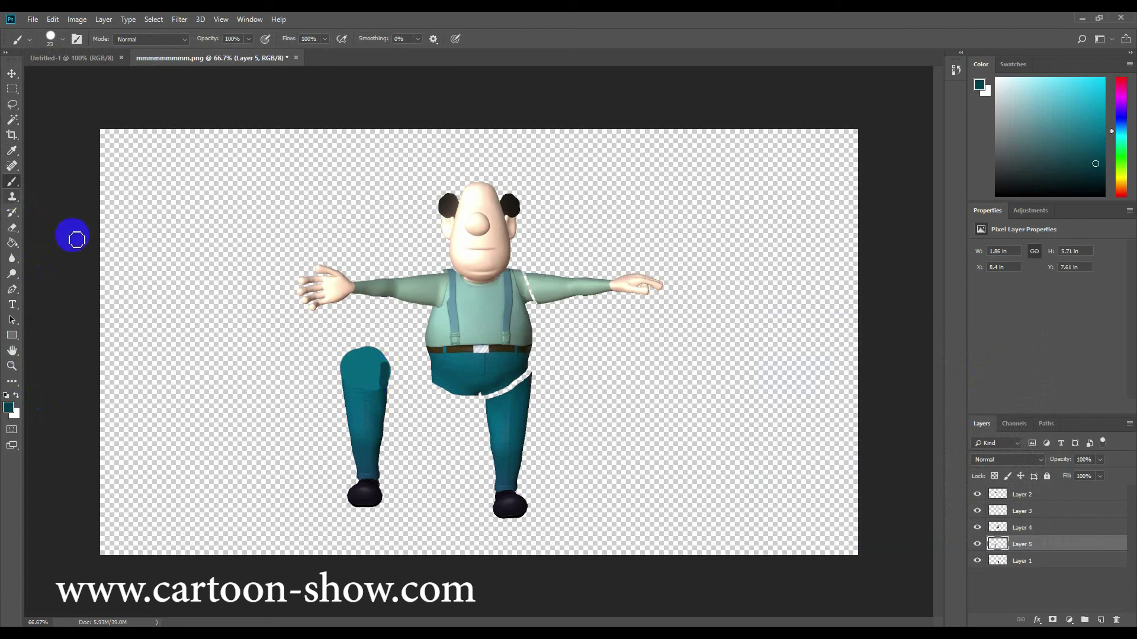
Step: Move the retouched leg back under the hips in its original place on the body
{"action": "left_click", "coordinate": [12, 73]}
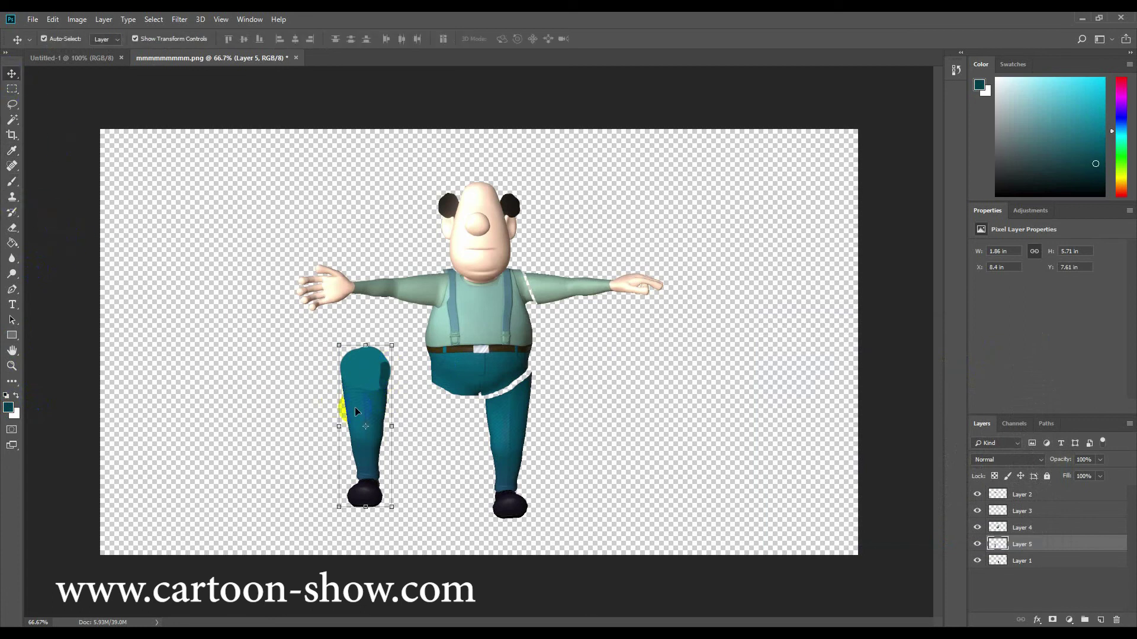
{"action": "left_click_drag", "start_coordinate": [355, 411], "coordinate": [450, 428]}
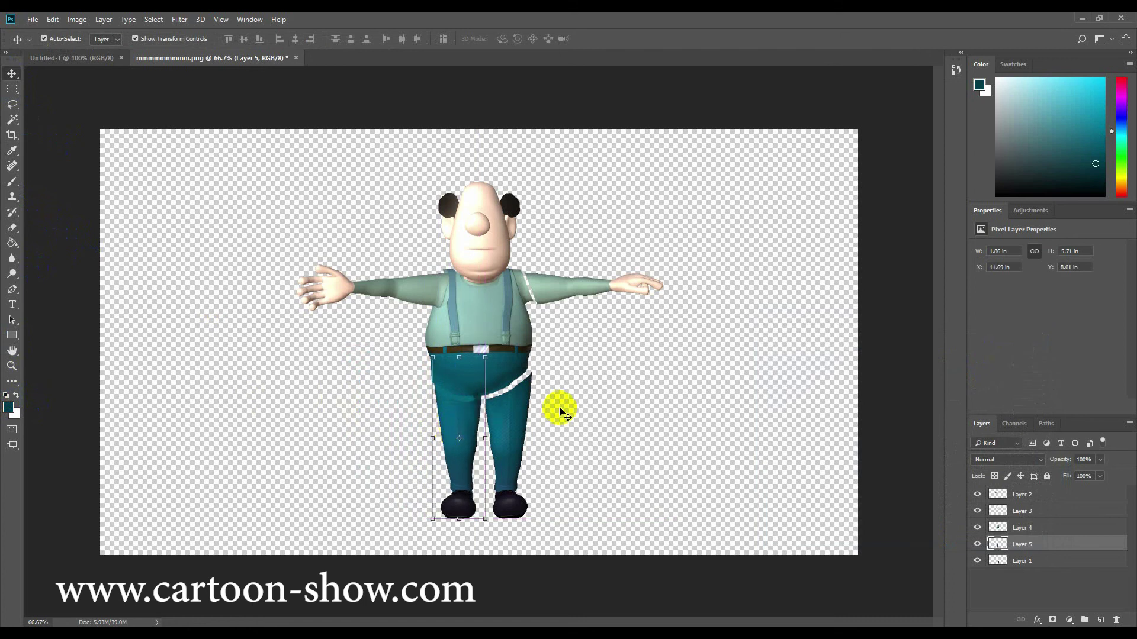
Step: Duplicate Layer 5 and move the copied leg over the character's other leg
{"action": "left_click", "coordinate": [1053, 564]}
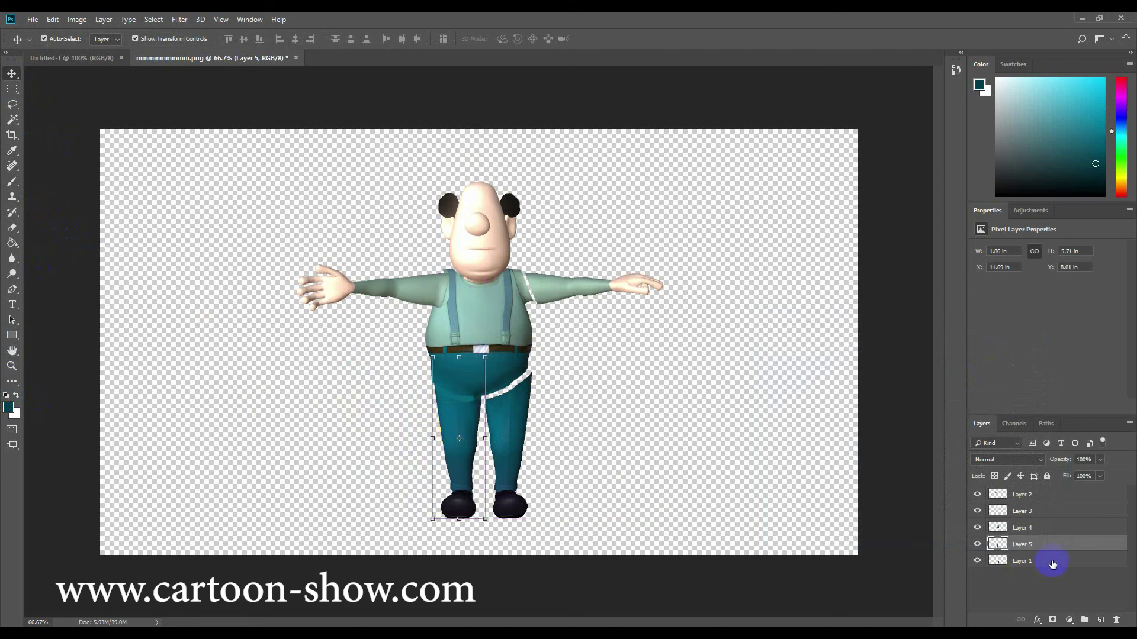
{"action": "right_click", "coordinate": [1022, 545]}
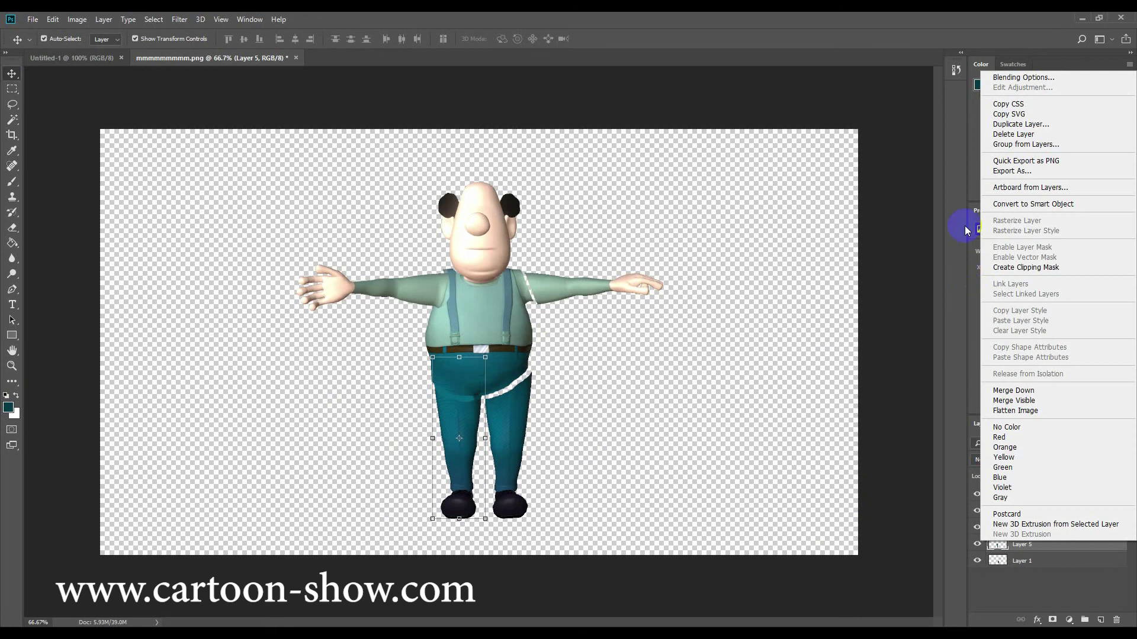
{"action": "left_click", "coordinate": [994, 129]}
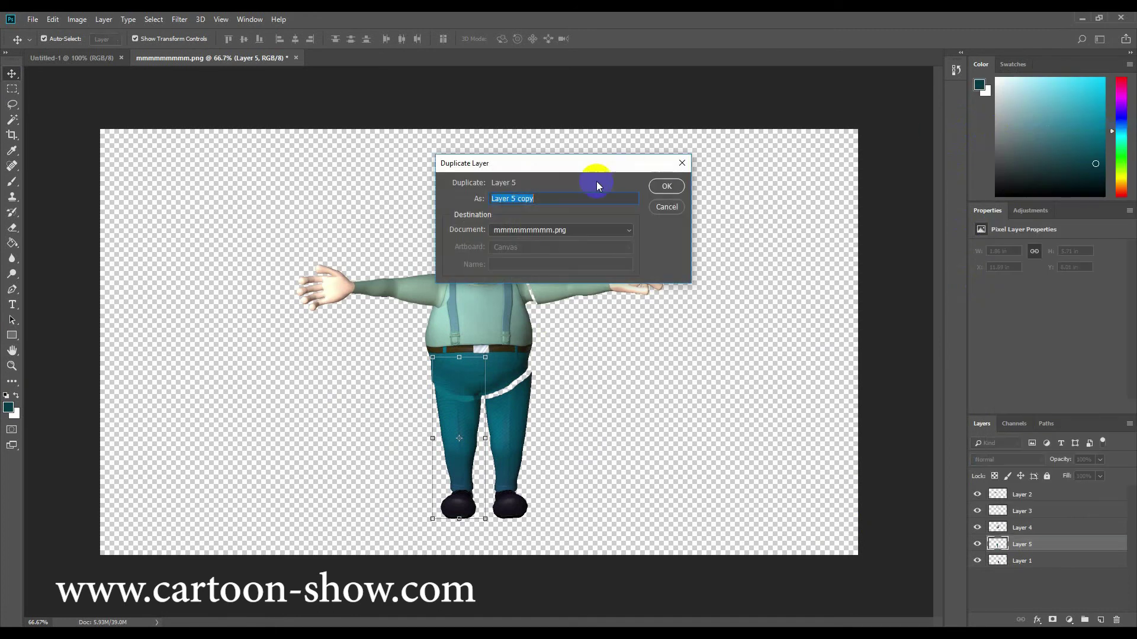
{"action": "left_click", "coordinate": [667, 187]}
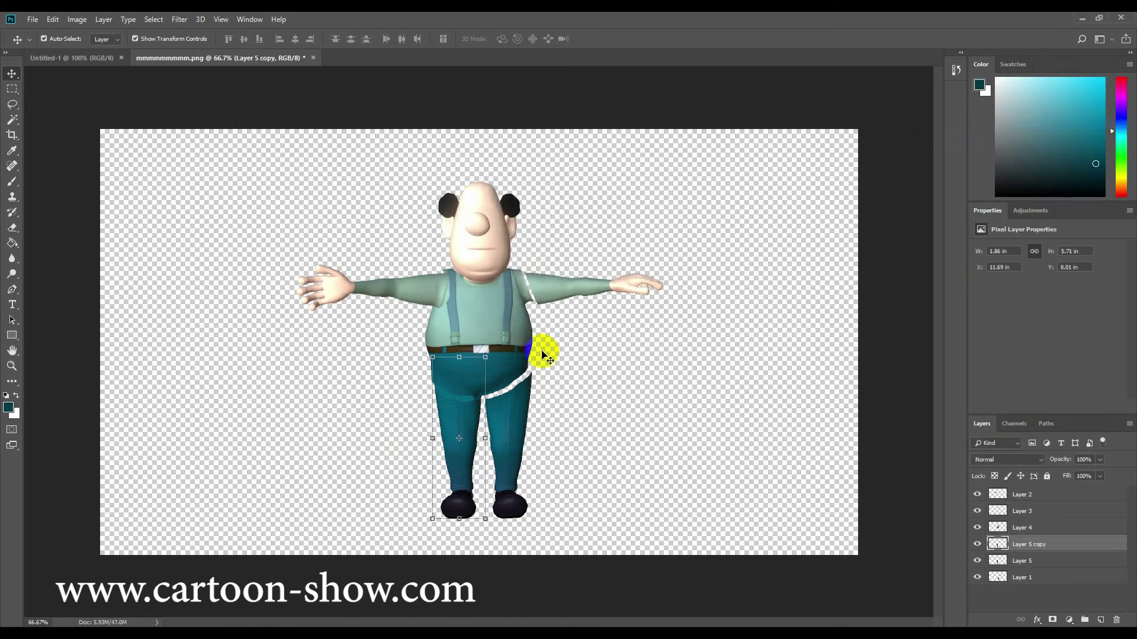
{"action": "left_click_drag", "start_coordinate": [463, 394], "coordinate": [497, 400]}
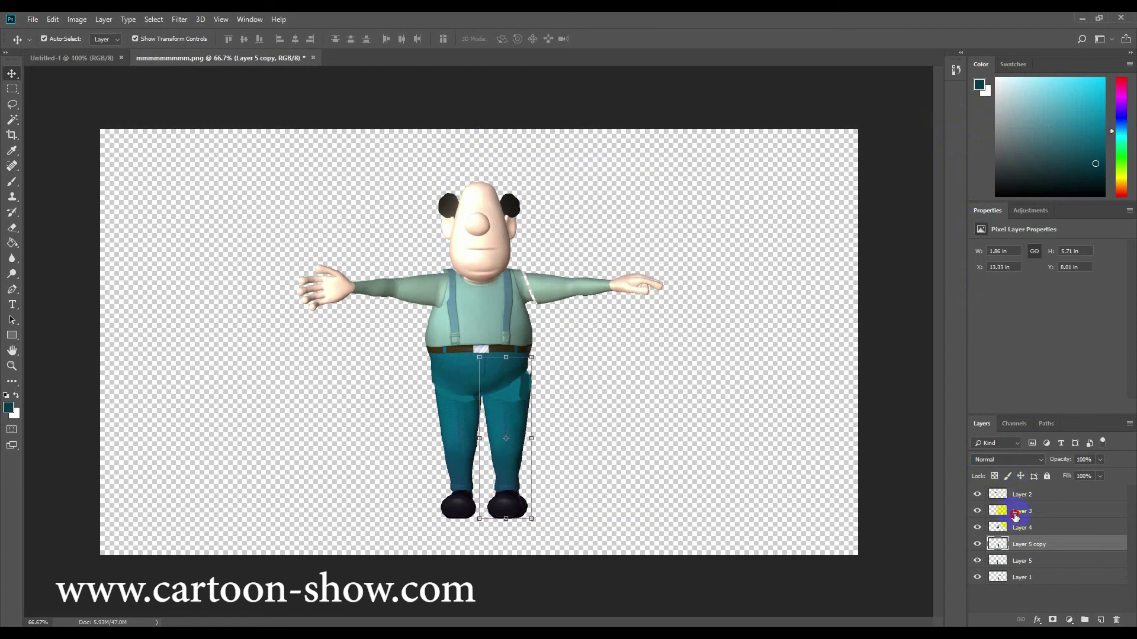
Step: Duplicate the arm on Layer 2 and move the copy across to the other side of the torso
{"action": "left_click", "coordinate": [1015, 514]}
{"action": "left_click", "coordinate": [1017, 528]}
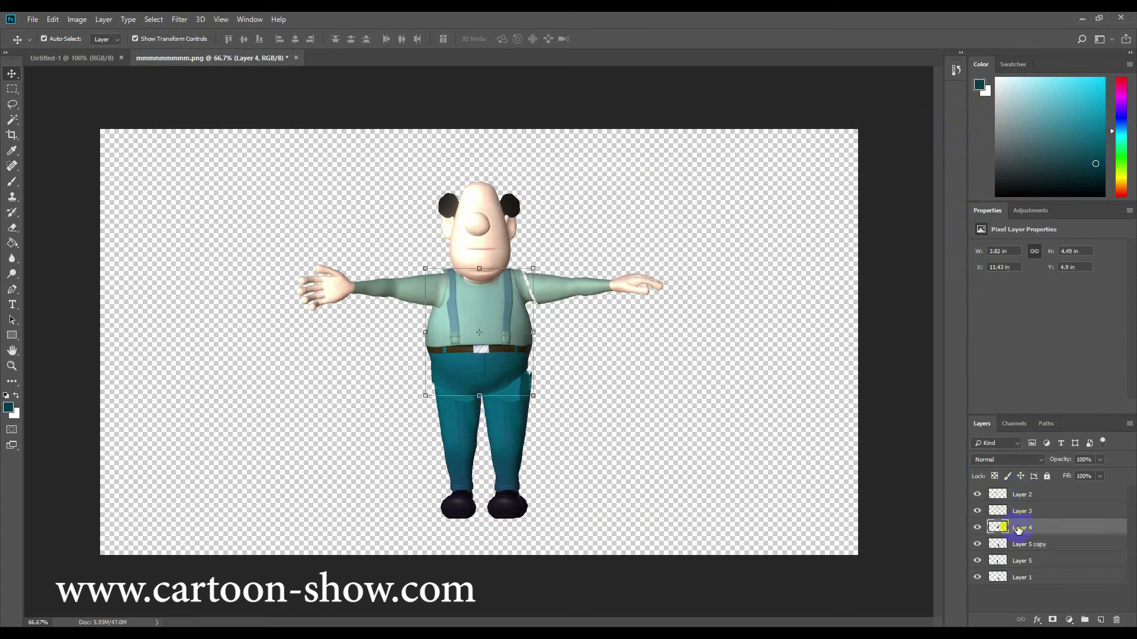
{"action": "left_click", "coordinate": [1019, 563]}
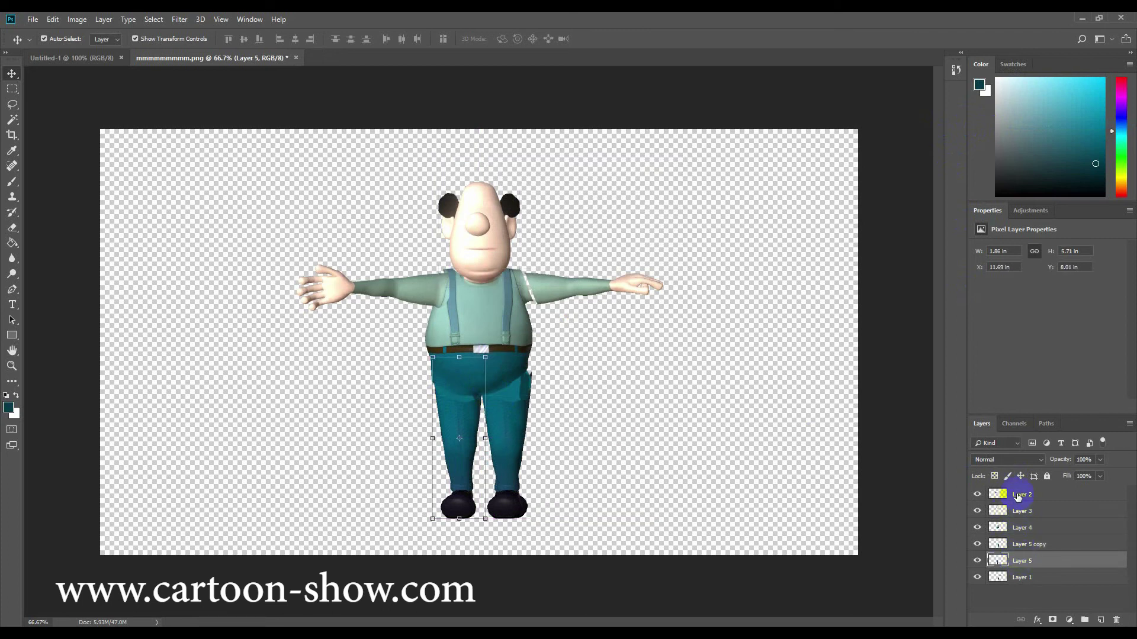
{"action": "left_click", "coordinate": [1017, 496]}
{"action": "right_click", "coordinate": [1018, 496]}
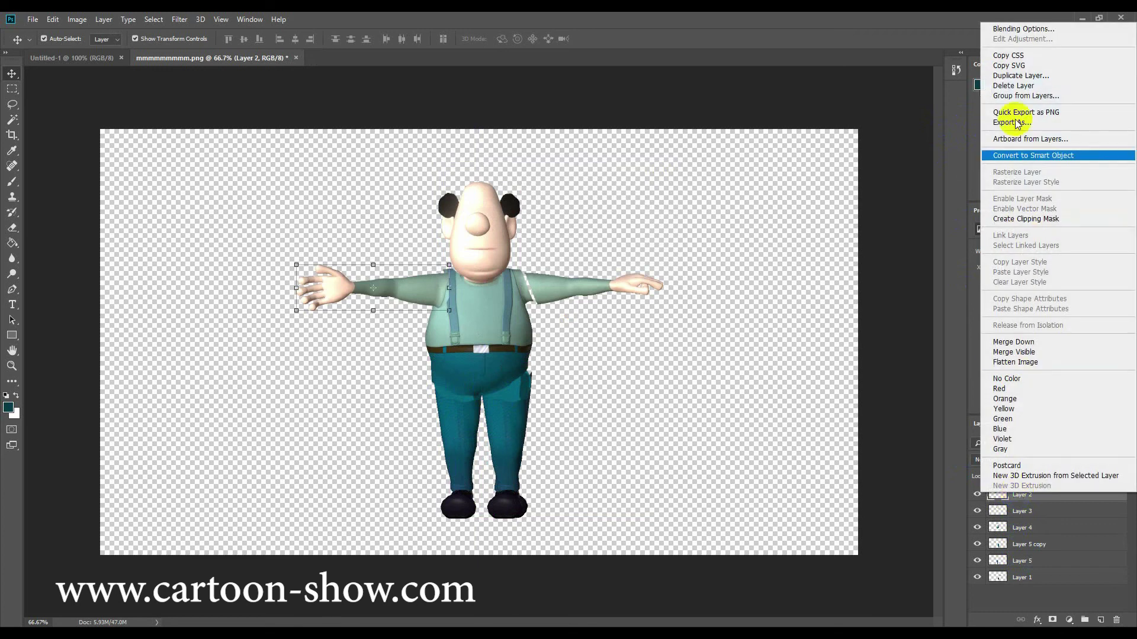
{"action": "left_click", "coordinate": [1014, 76]}
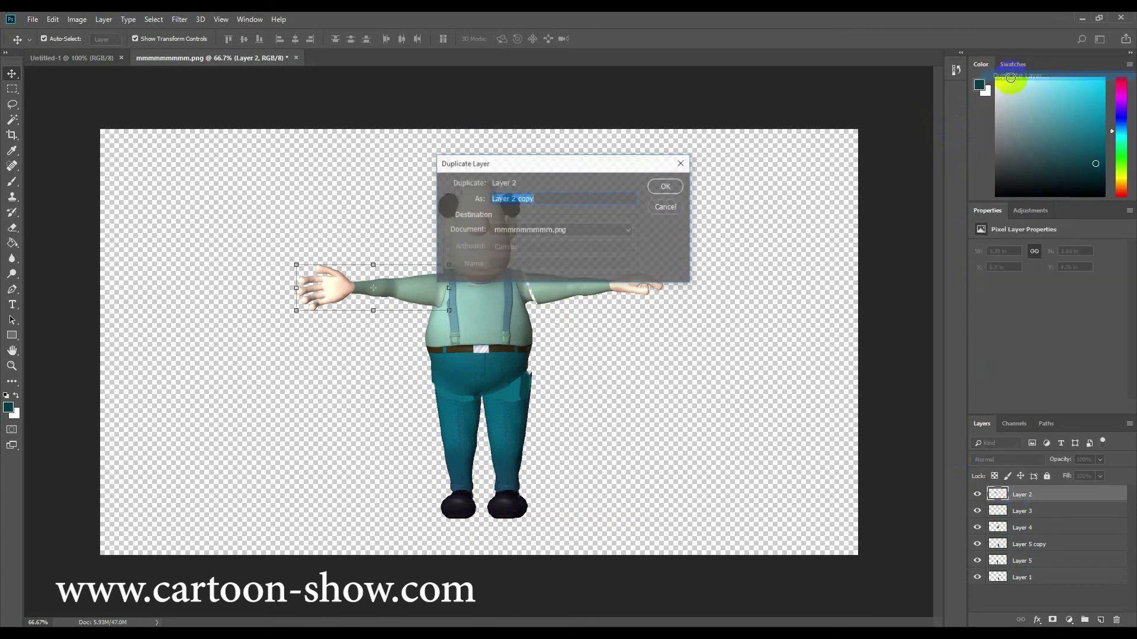
{"action": "left_click", "coordinate": [664, 186]}
{"action": "left_click_drag", "start_coordinate": [388, 286], "coordinate": [601, 281]}
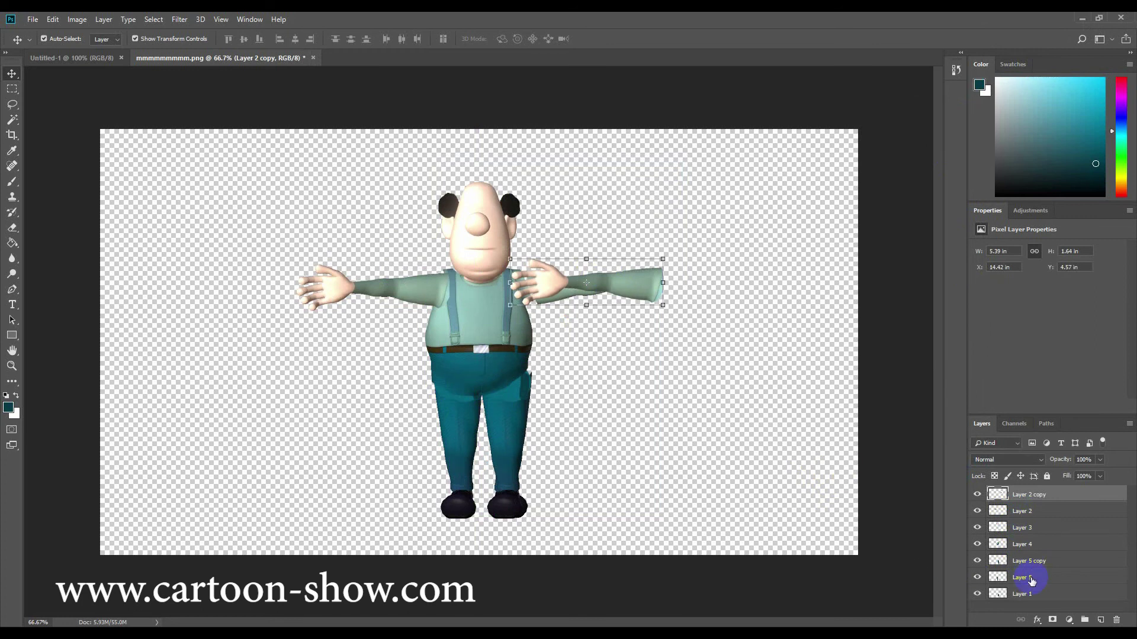
Step: Toggle Layer 1's visibility to check what remains on it, and delete that layer
{"action": "left_click", "coordinate": [1010, 595]}
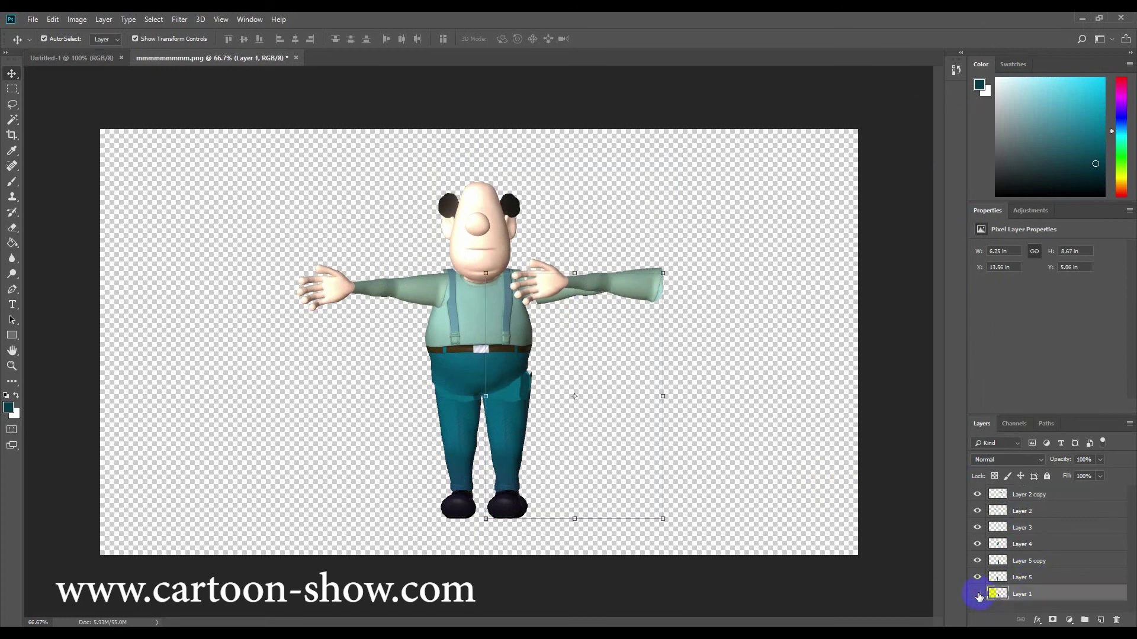
{"action": "left_click", "coordinate": [977, 595]}
{"action": "left_click", "coordinate": [978, 594]}
{"action": "left_click", "coordinate": [978, 595]}
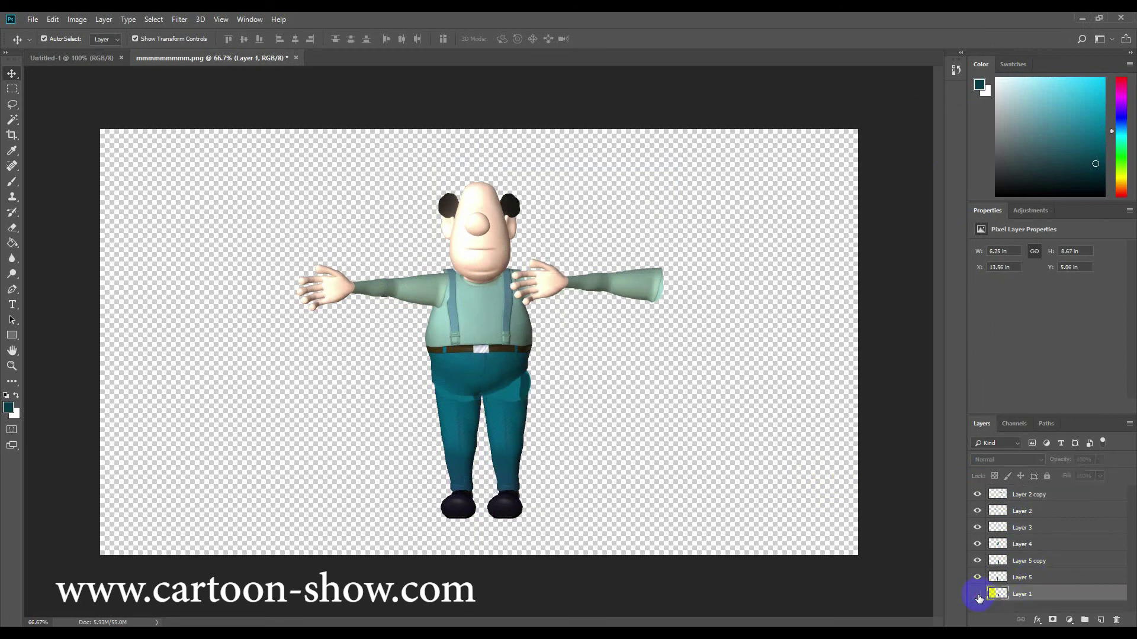
{"action": "left_click", "coordinate": [978, 594]}
{"action": "left_click", "coordinate": [1117, 620]}
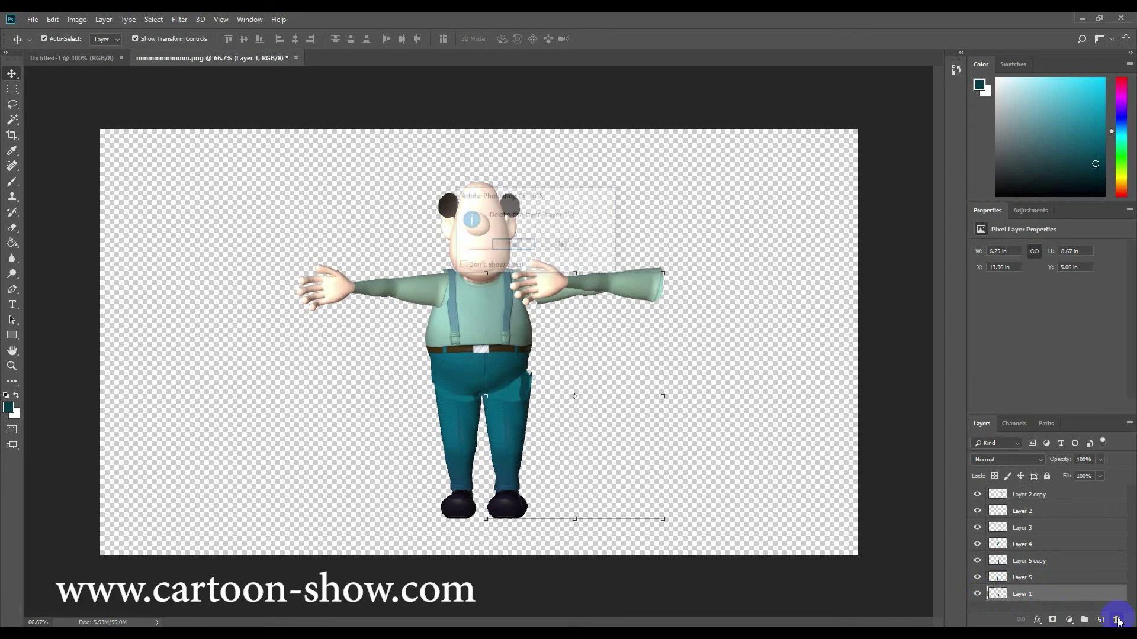
{"action": "left_click", "coordinate": [523, 248]}
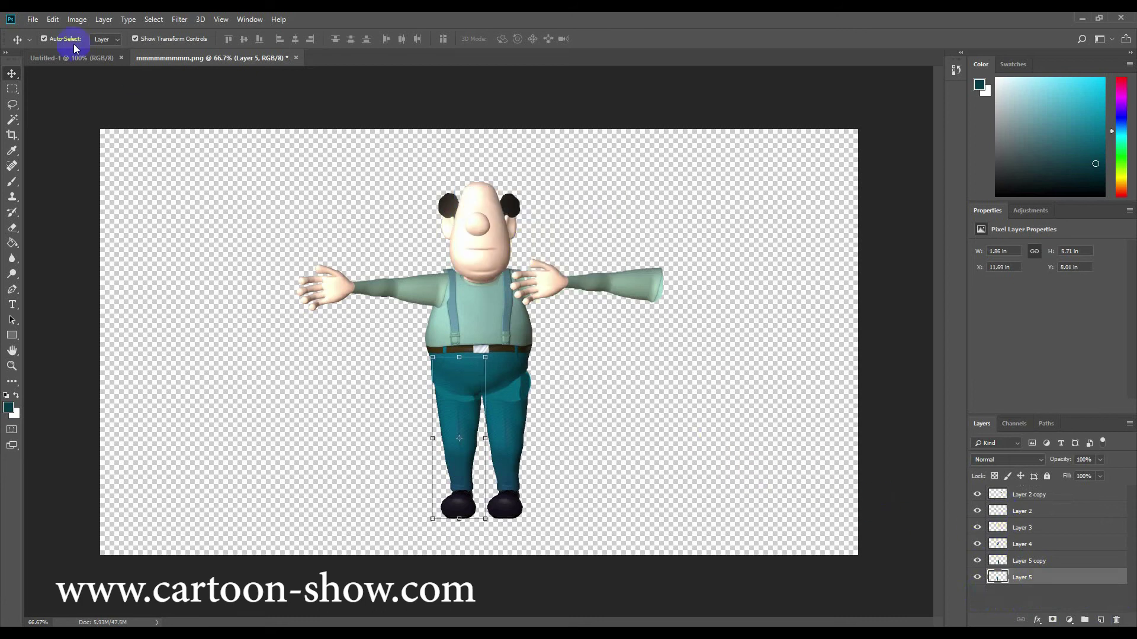
Step: Save the document to the Desktop as a Photoshop PSD with layers, keeping the same file name
{"action": "left_click", "coordinate": [32, 19]}
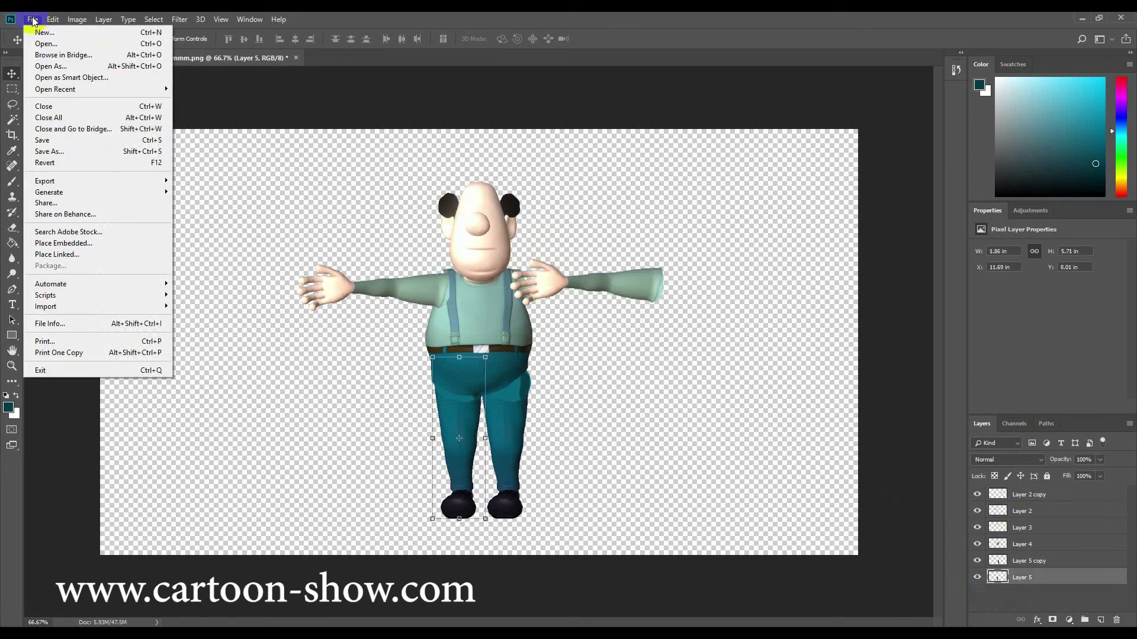
{"action": "left_click", "coordinate": [49, 151]}
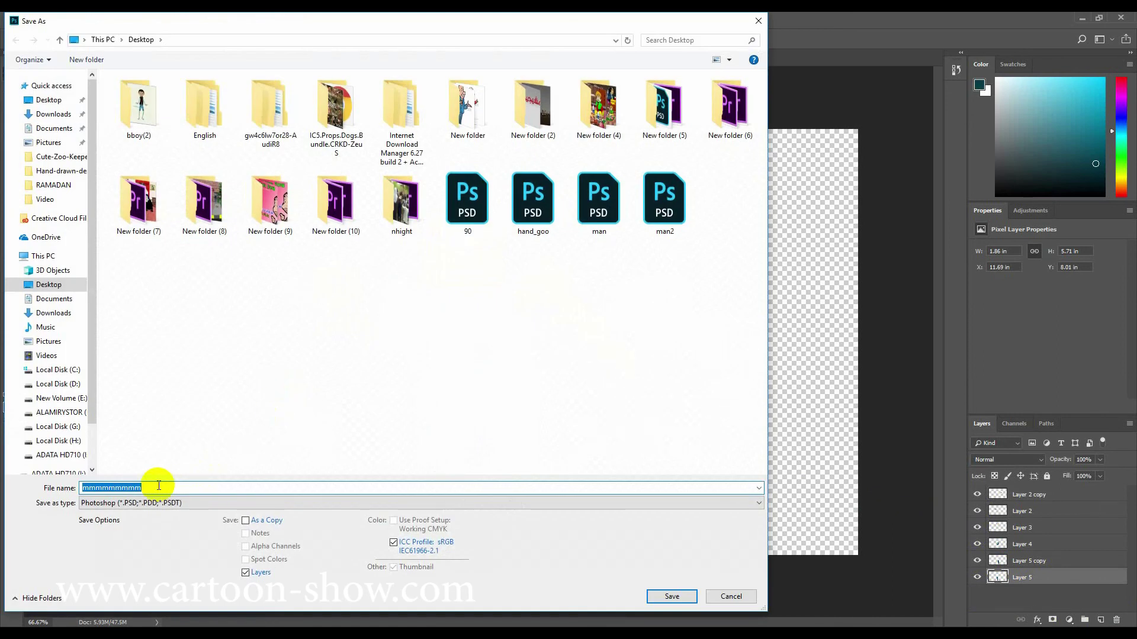
{"action": "left_click", "coordinate": [668, 597]}
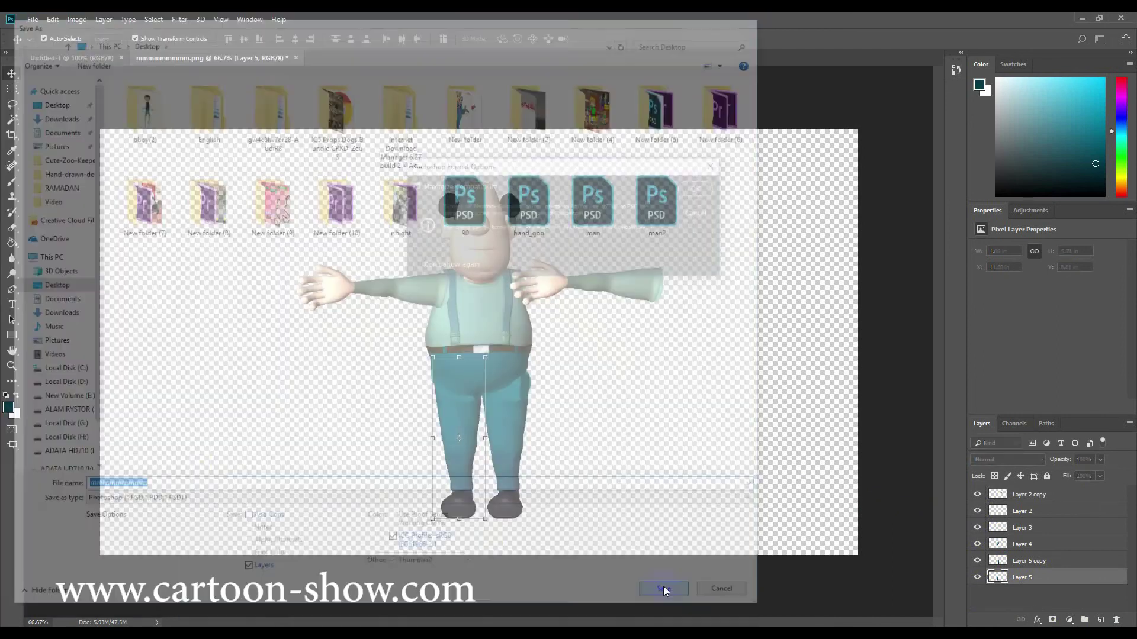
{"action": "left_click", "coordinate": [700, 190]}
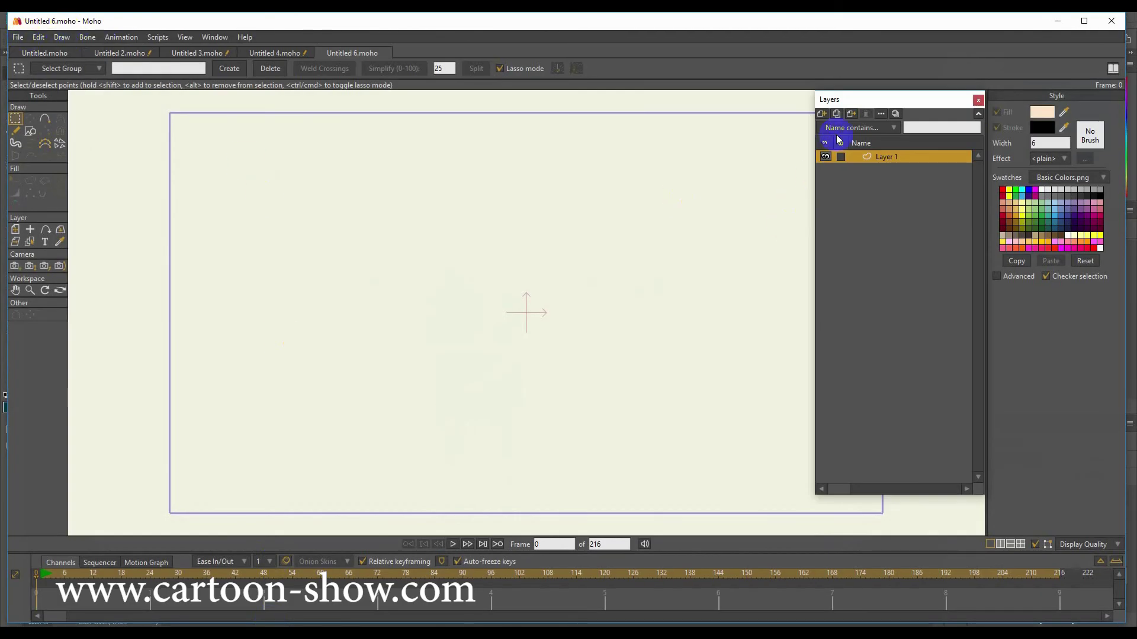
Step: In Moho, add an image layer from the saved character PSD on the Desktop, importing its layers individually
{"action": "left_click", "coordinate": [822, 114]}
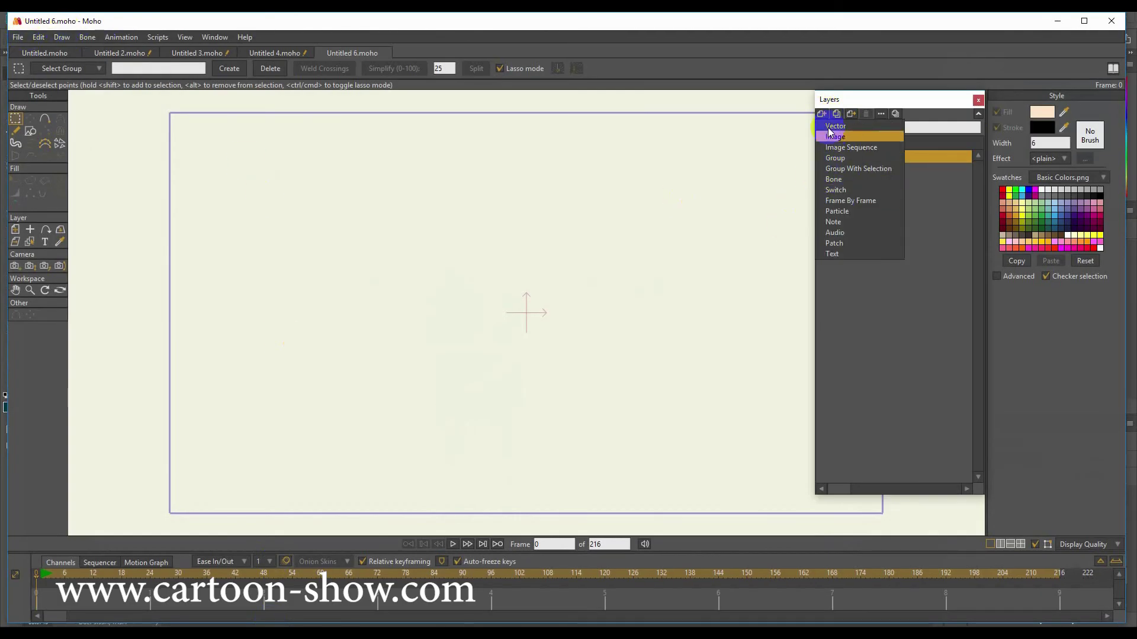
{"action": "left_click", "coordinate": [843, 137]}
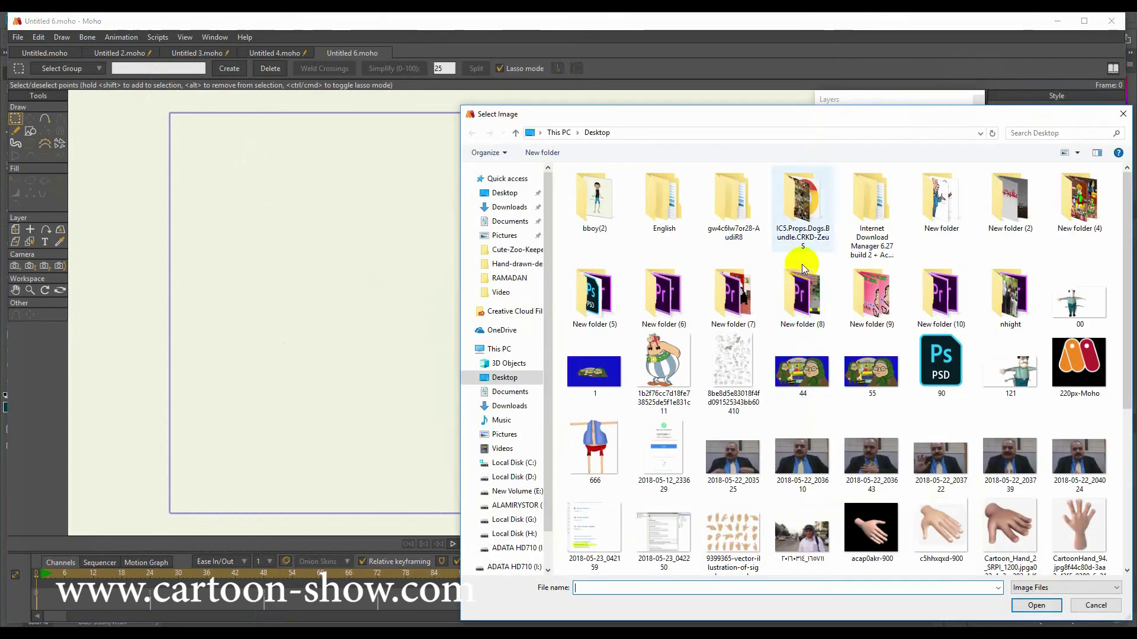
{"action": "scroll", "coordinate": [837, 380], "scroll_direction": "down", "scroll_amount": 5}
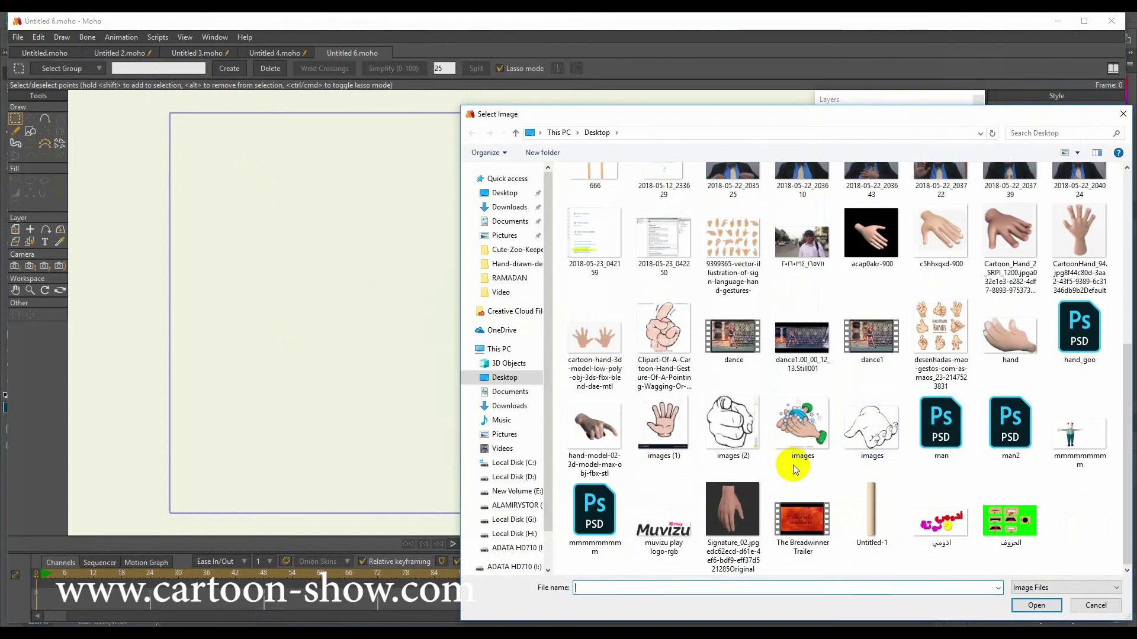
{"action": "left_click", "coordinate": [606, 517]}
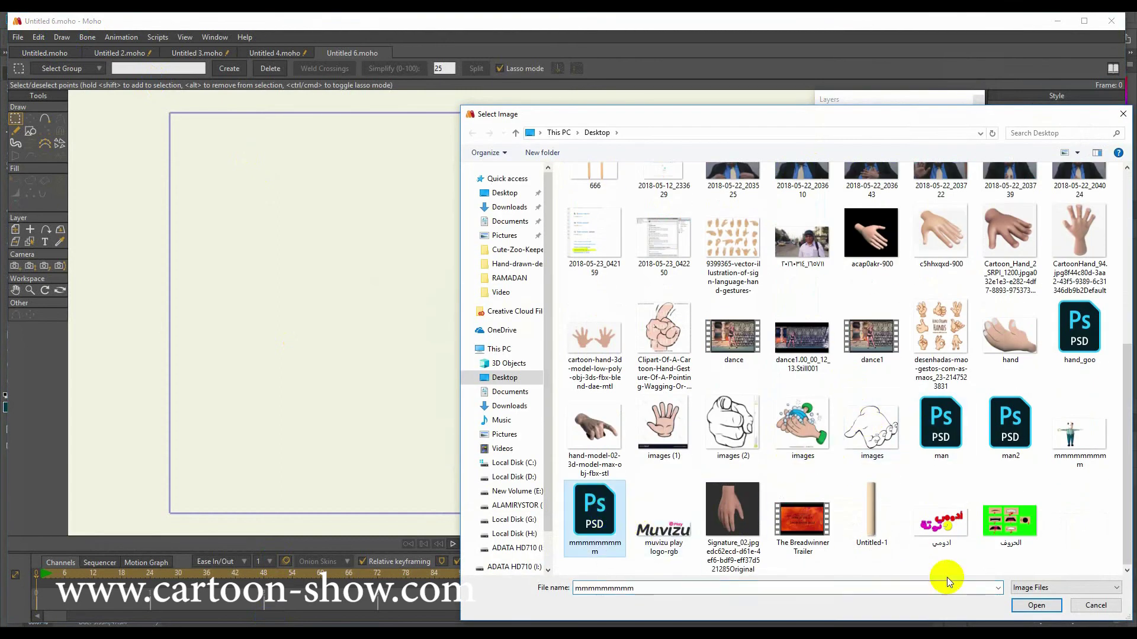
{"action": "left_click", "coordinate": [1037, 605]}
{"action": "left_click", "coordinate": [528, 269]}
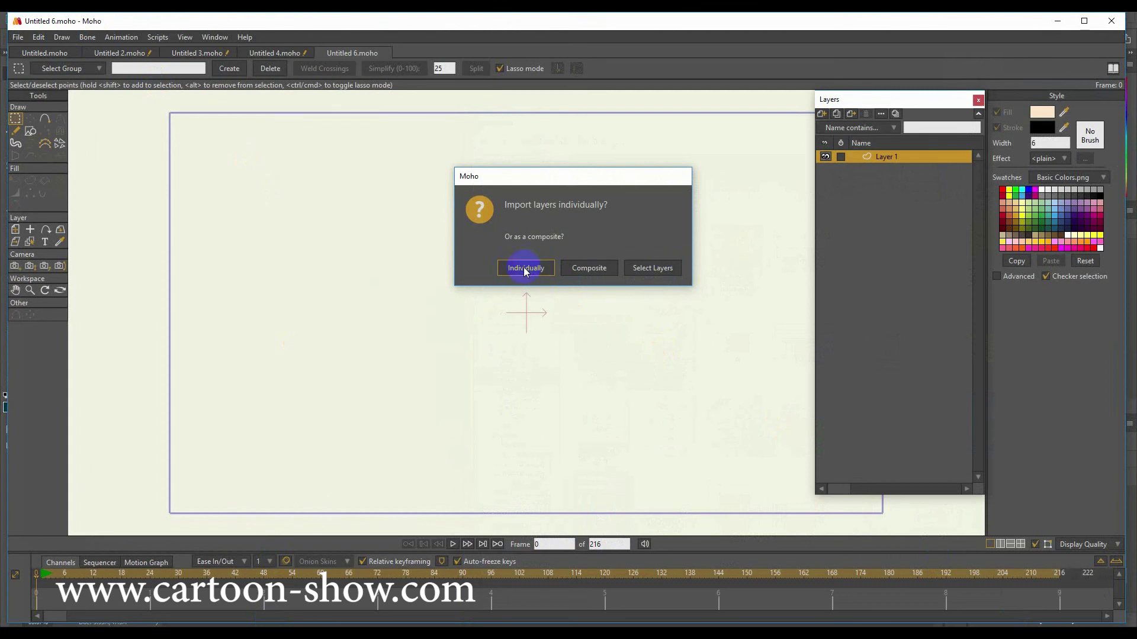
{"action": "left_click", "coordinate": [525, 268]}
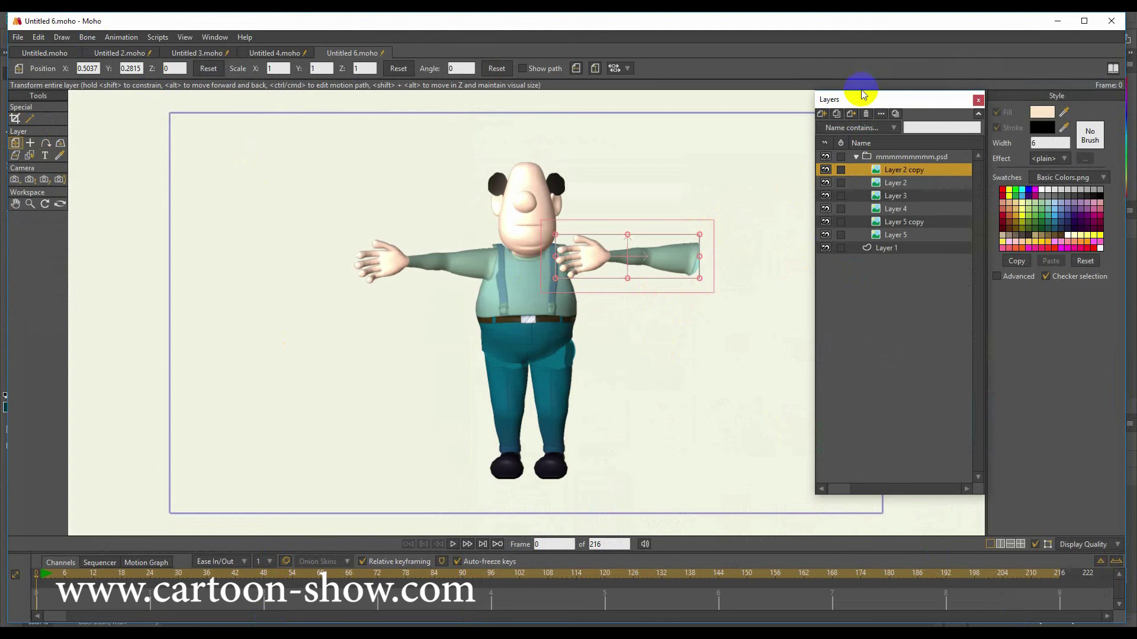
Step: Flip the Layer 2 copy arm horizontally and rename its layer as l_h
{"action": "left_click_drag", "start_coordinate": [863, 95], "coordinate": [866, 98]}
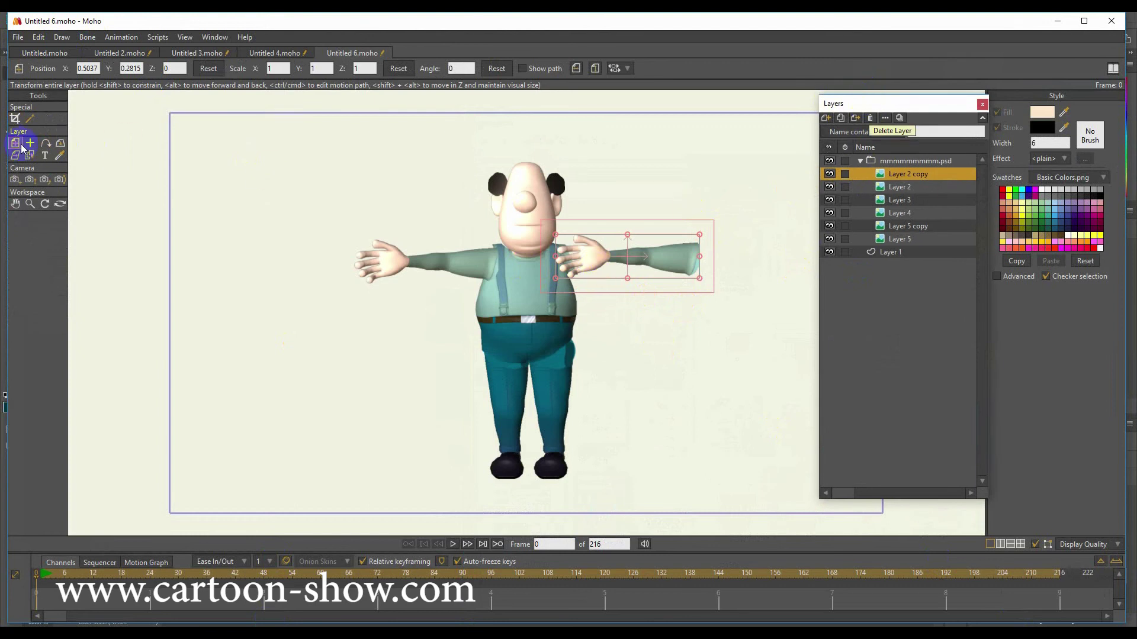
{"action": "left_click", "coordinate": [578, 69]}
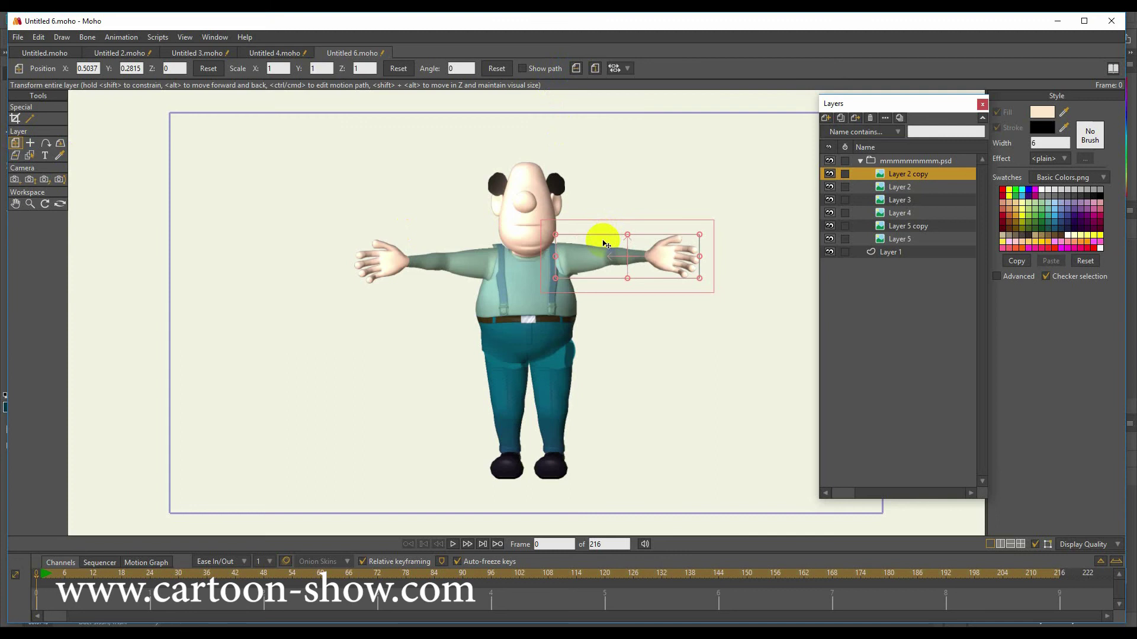
{"action": "double_click", "coordinate": [903, 176]}
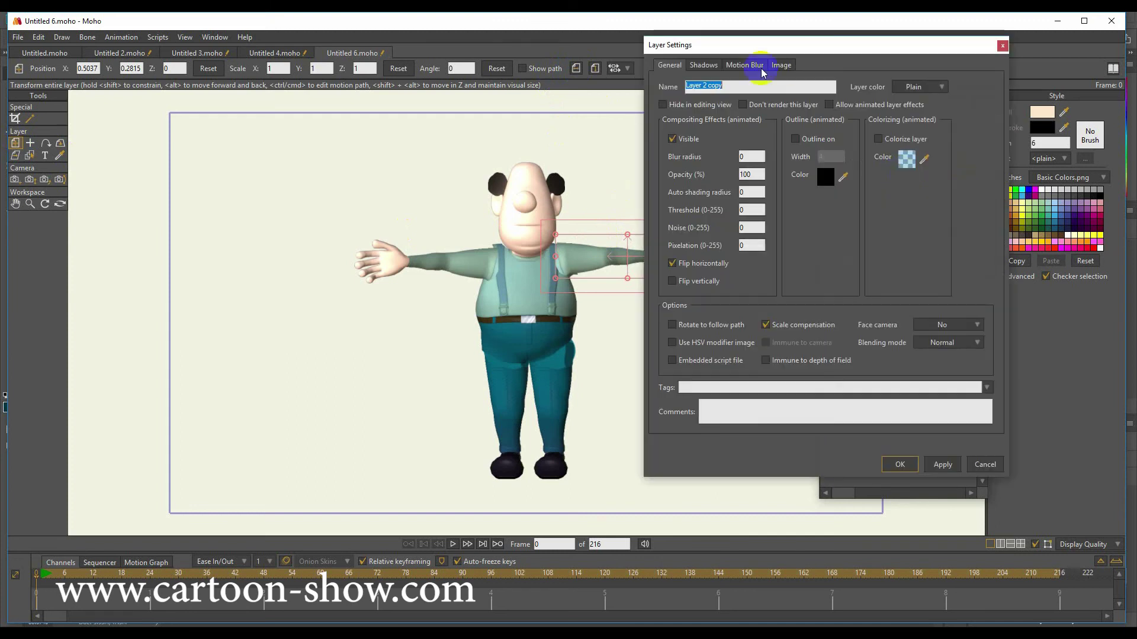
{"action": "left_click_drag", "start_coordinate": [769, 44], "coordinate": [836, 48]}
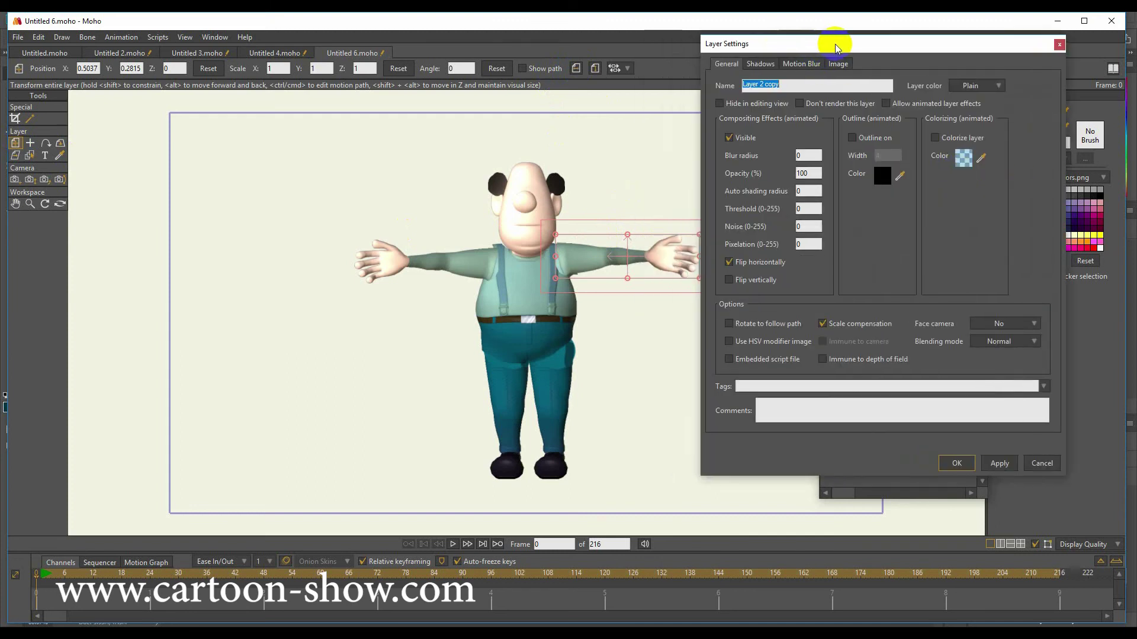
{"action": "key", "text": "BackSpace"}
{"action": "type", "text": "l_h"}
{"action": "key", "text": "Return"}
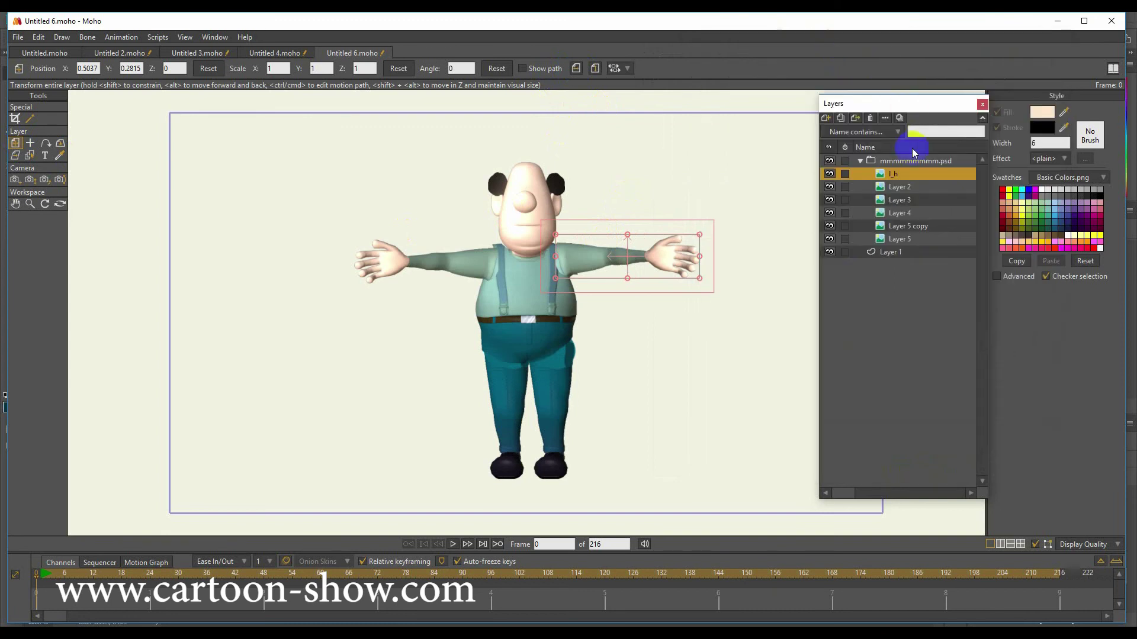
Step: Rename Layer 2, the arm on the other side of the body, as r_h
{"action": "left_click", "coordinate": [897, 188]}
{"action": "double_click", "coordinate": [896, 188]}
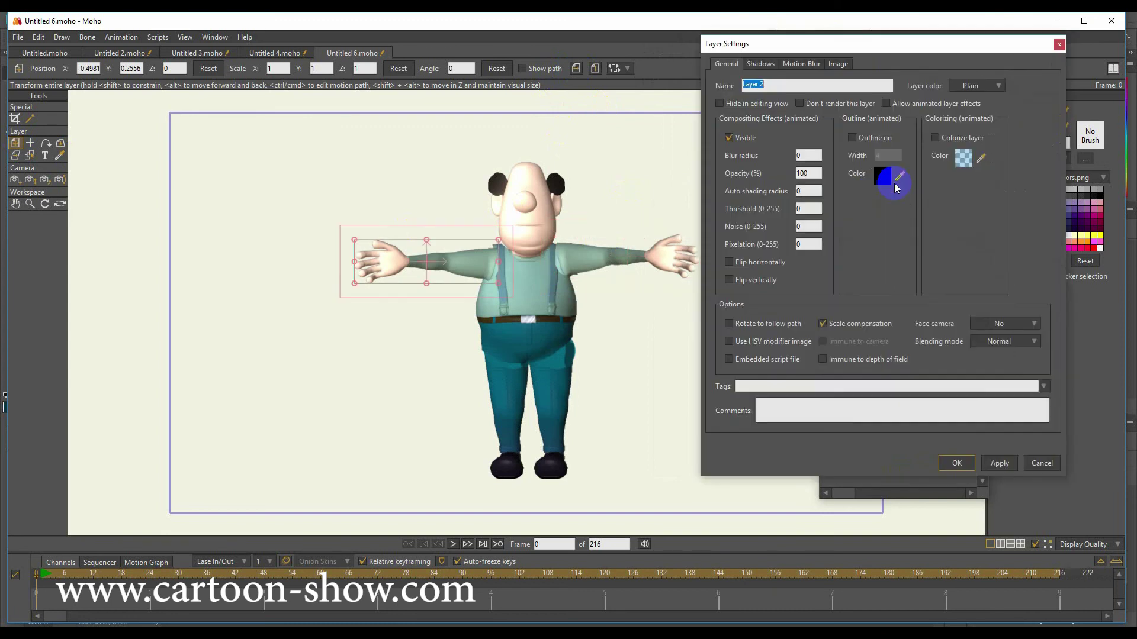
{"action": "type", "text": "r_h"}
{"action": "key", "text": "Return"}
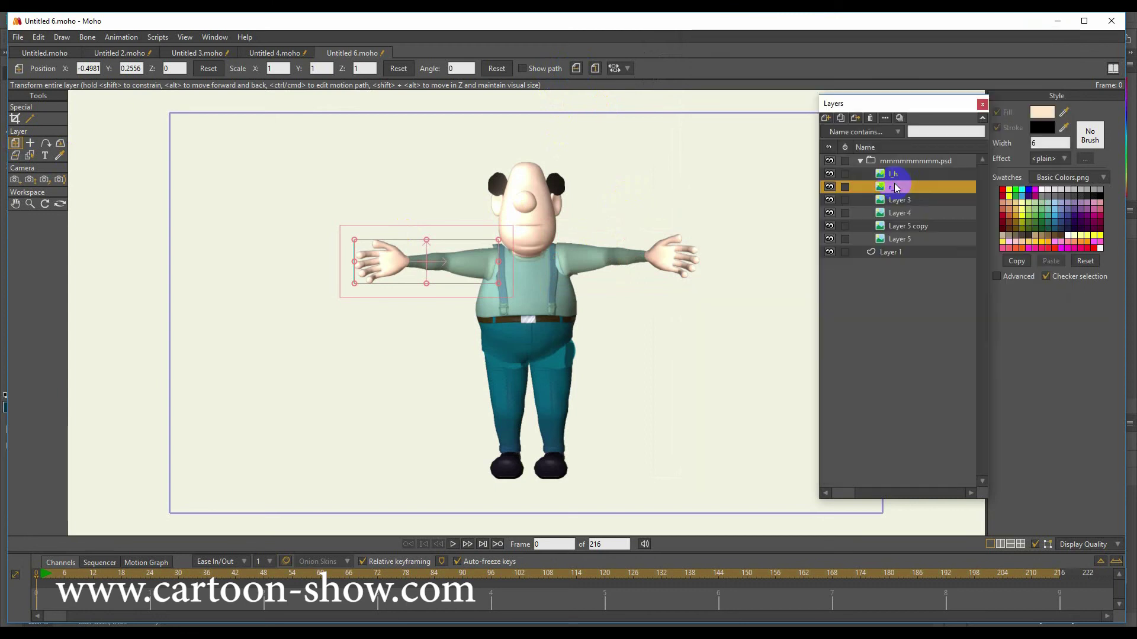
Step: Rename Layer 3 as head and Layer 4 as body
{"action": "left_click", "coordinate": [898, 201]}
{"action": "double_click", "coordinate": [899, 201]}
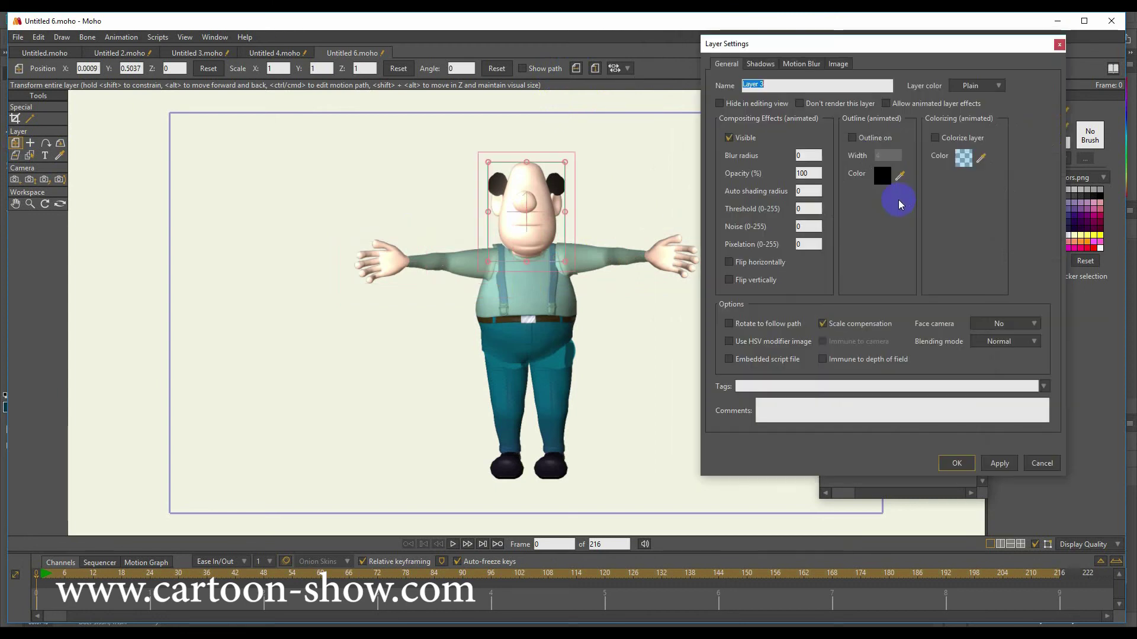
{"action": "type", "text": "hea"}
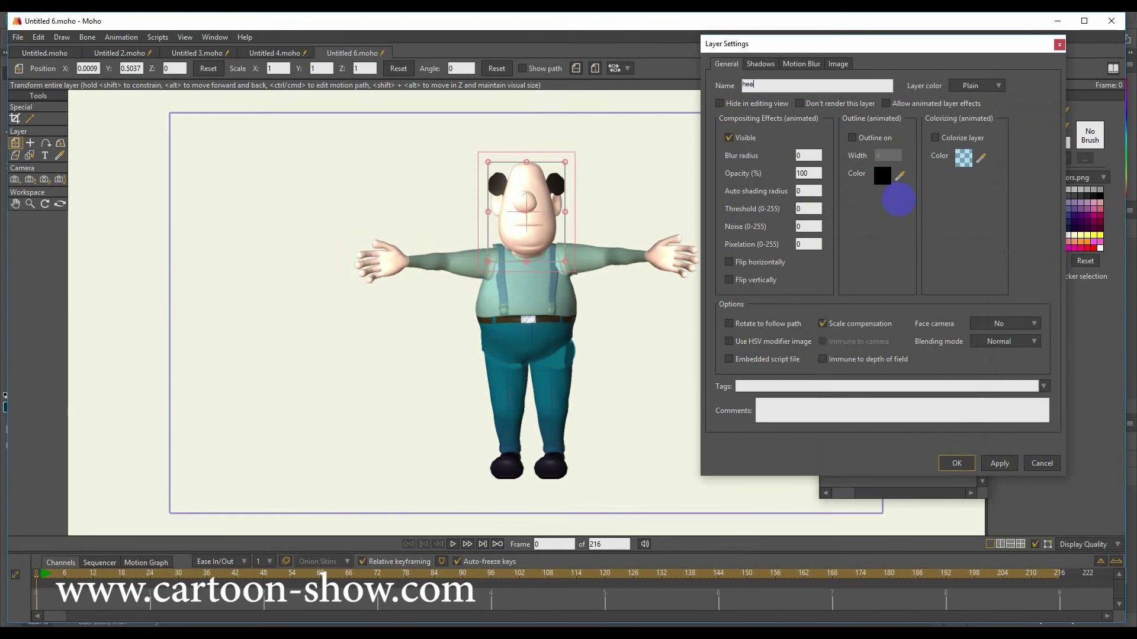
{"action": "type", "text": "d"}
{"action": "key", "text": "Return"}
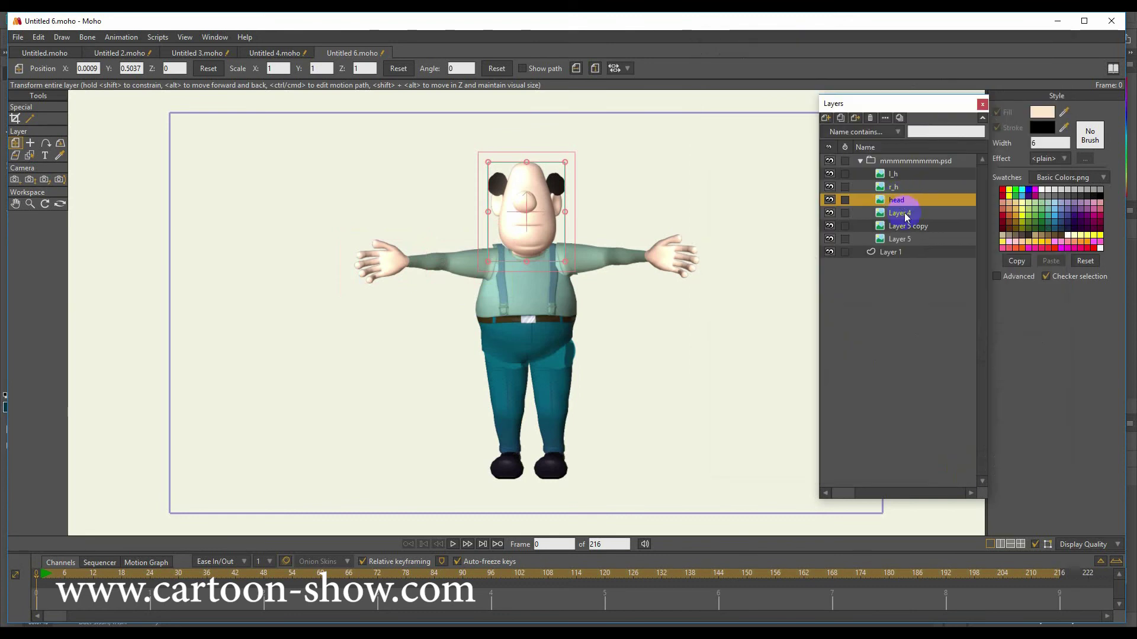
{"action": "left_click", "coordinate": [904, 214]}
{"action": "double_click", "coordinate": [904, 214]}
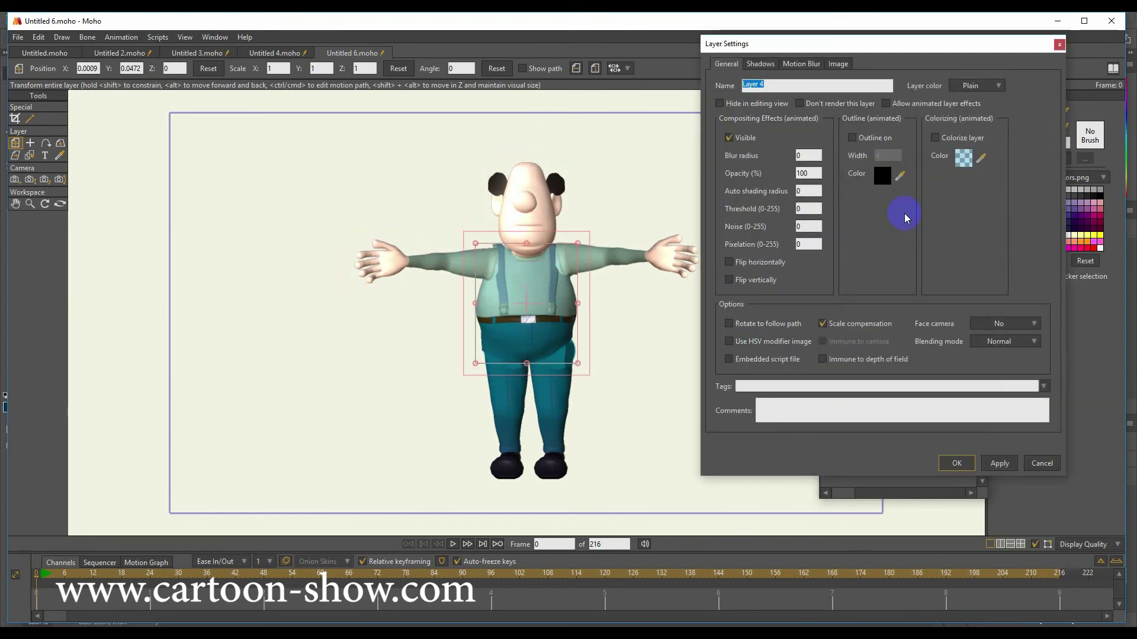
{"action": "type", "text": "body"}
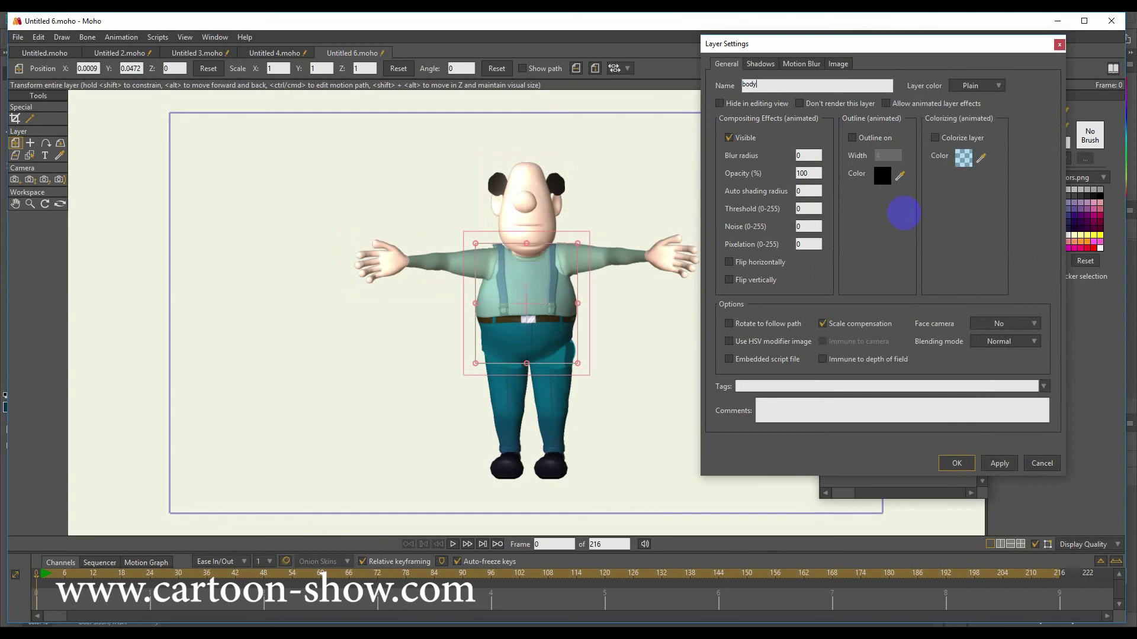
{"action": "key", "text": "Return"}
Step: Rename the two leg layers: Layer 5 copy as l_l and Layer 5 as r_l
{"action": "left_click", "coordinate": [902, 225]}
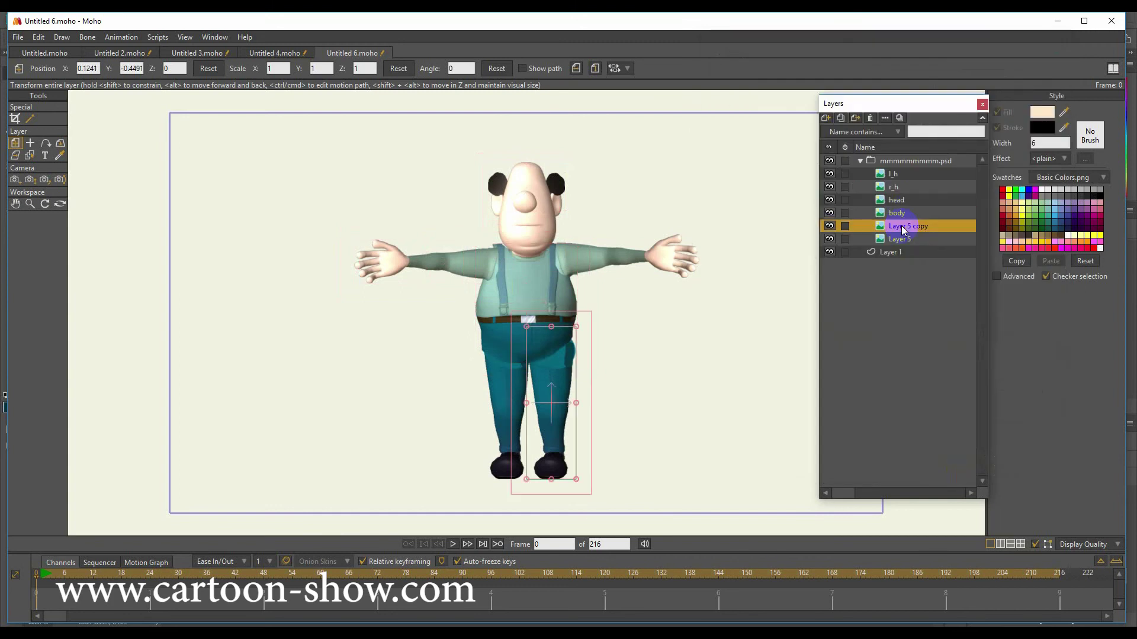
{"action": "double_click", "coordinate": [901, 226]}
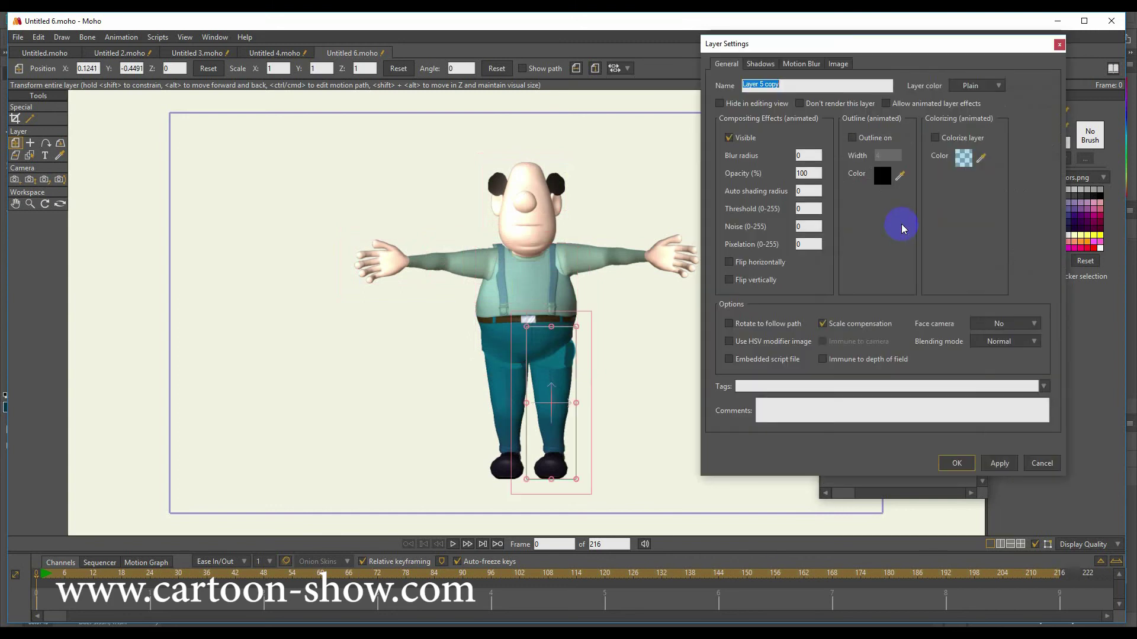
{"action": "key", "text": "BackSpace"}
{"action": "type", "text": "l_l"}
{"action": "key", "text": "Return"}
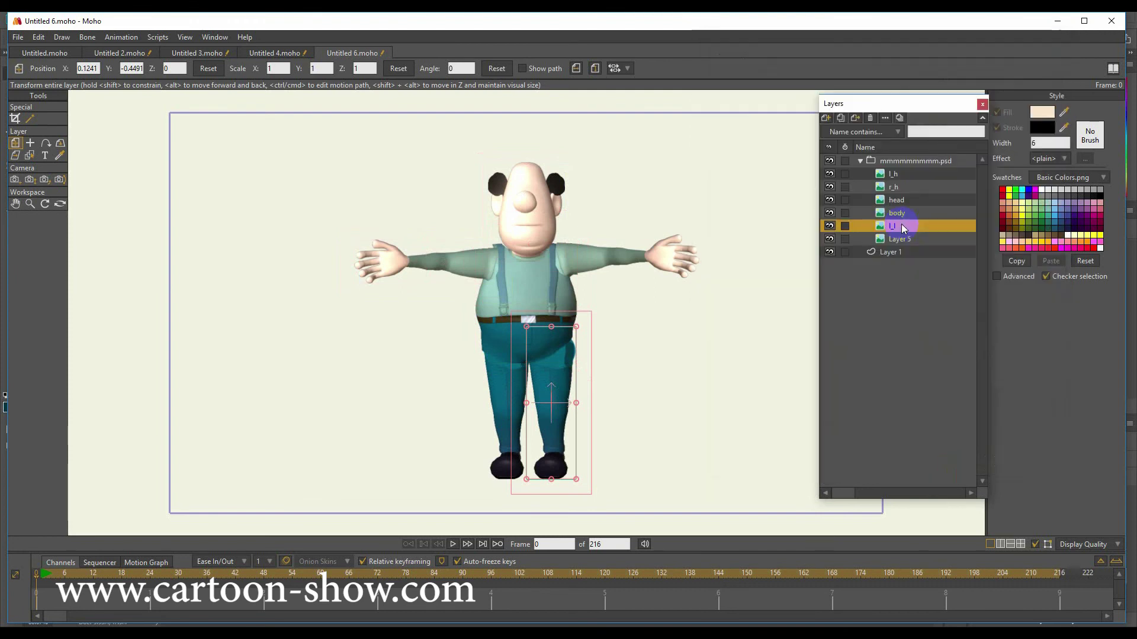
{"action": "double_click", "coordinate": [895, 240]}
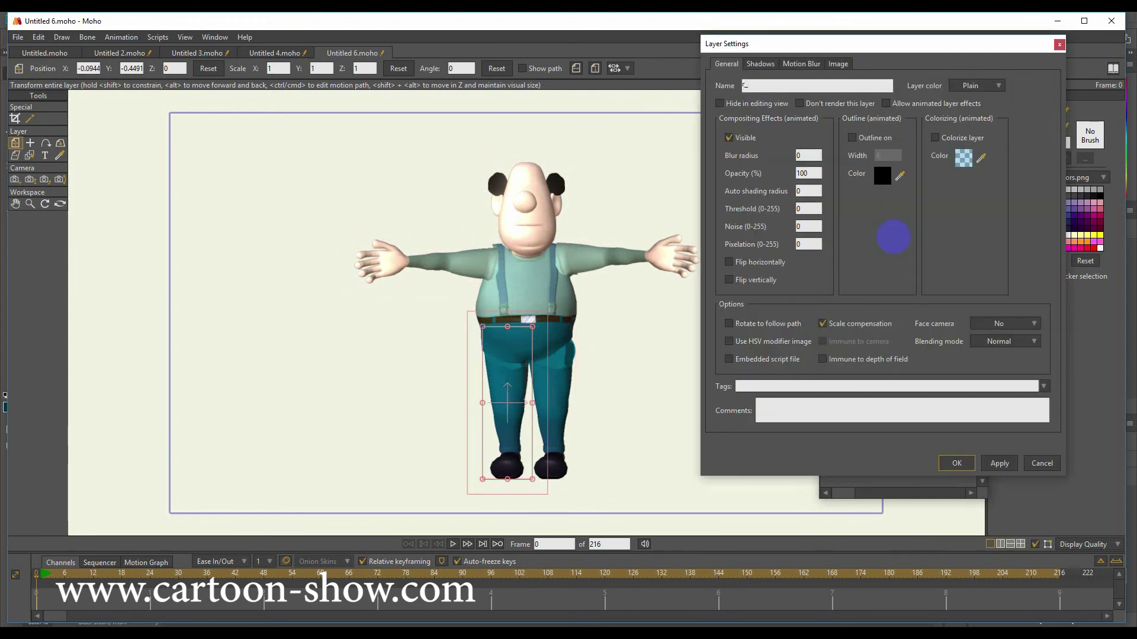
{"action": "key", "text": "Return"}
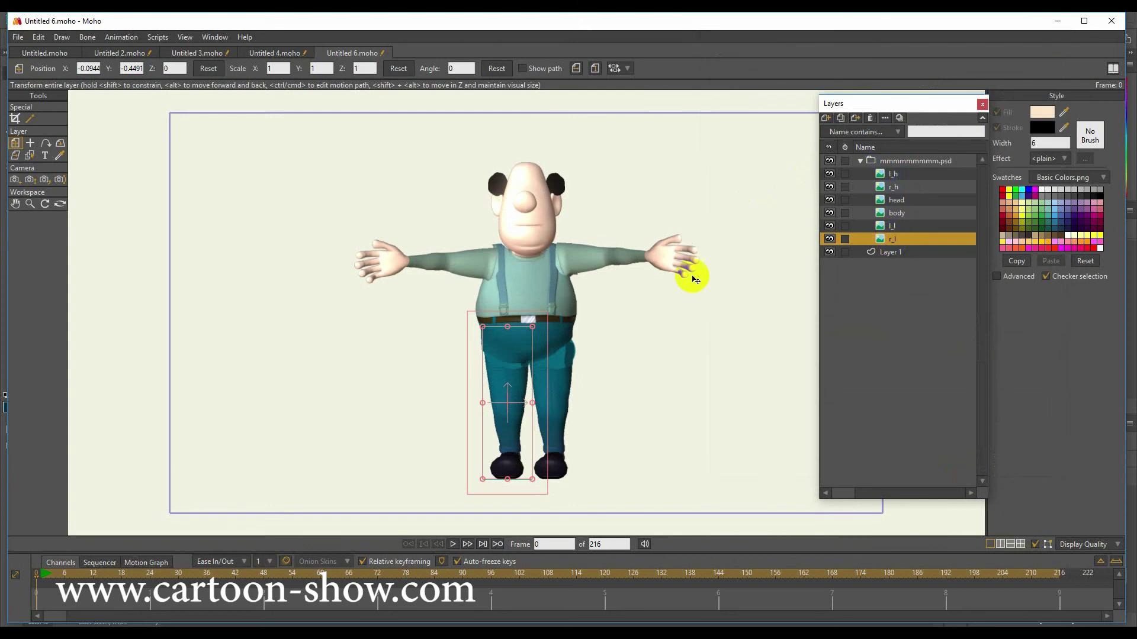
Step: Move the r_l and l_l legs slightly up under the torso, with r_l at about X -0.1033, Y -0.4107
{"action": "left_click", "coordinate": [525, 375]}
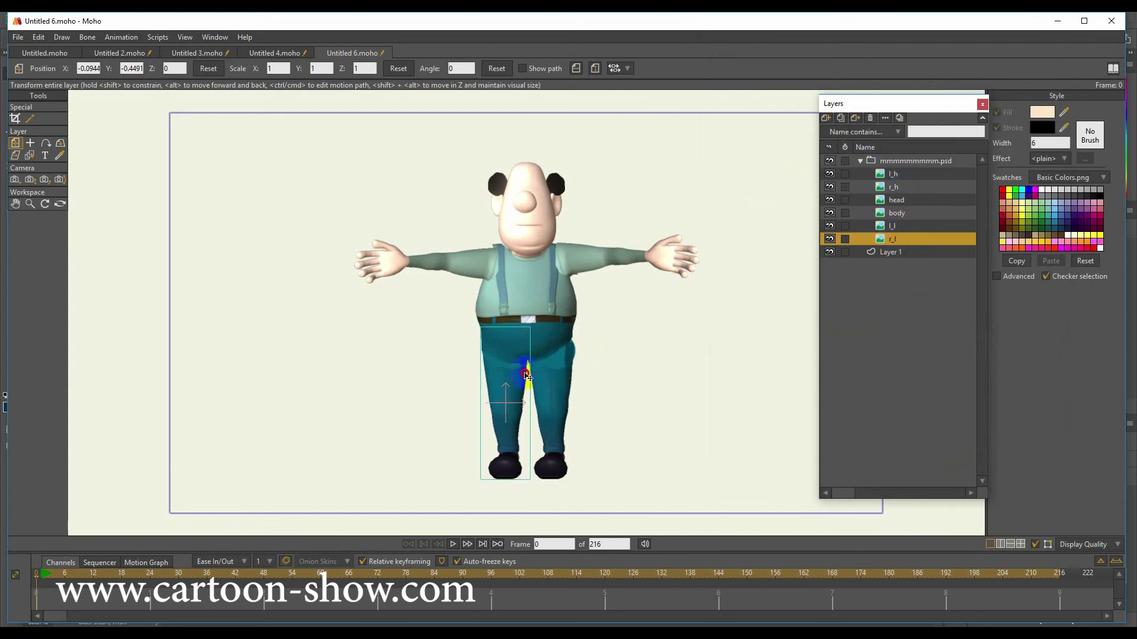
{"action": "left_click", "coordinate": [890, 226]}
{"action": "mouse_move", "coordinate": [575, 369]}
{"action": "left_mouse_down"}
{"action": "mouse_move", "coordinate": [559, 363]}
{"action": "mouse_move", "coordinate": [522, 382]}
{"action": "left_mouse_up"}
{"action": "left_click", "coordinate": [895, 240]}
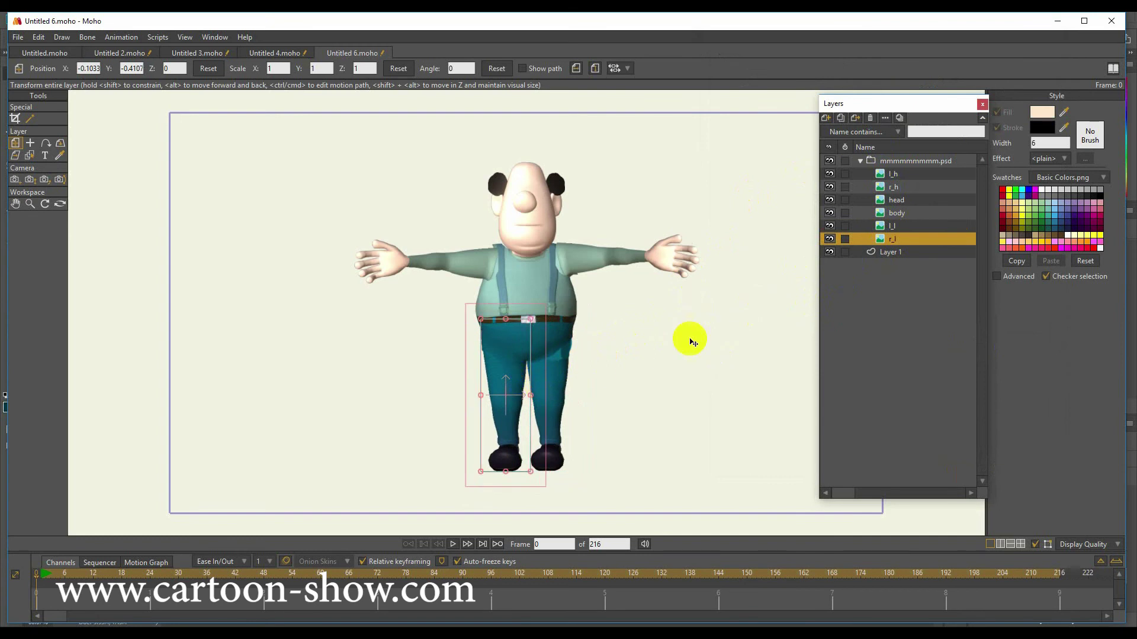
Step: Adjust the arms at the shoulders, placing l_h at about X 0.4949, Y 0.2785 and r_h at about X -0.4981, Y 0.2703
{"action": "left_click", "coordinate": [897, 175]}
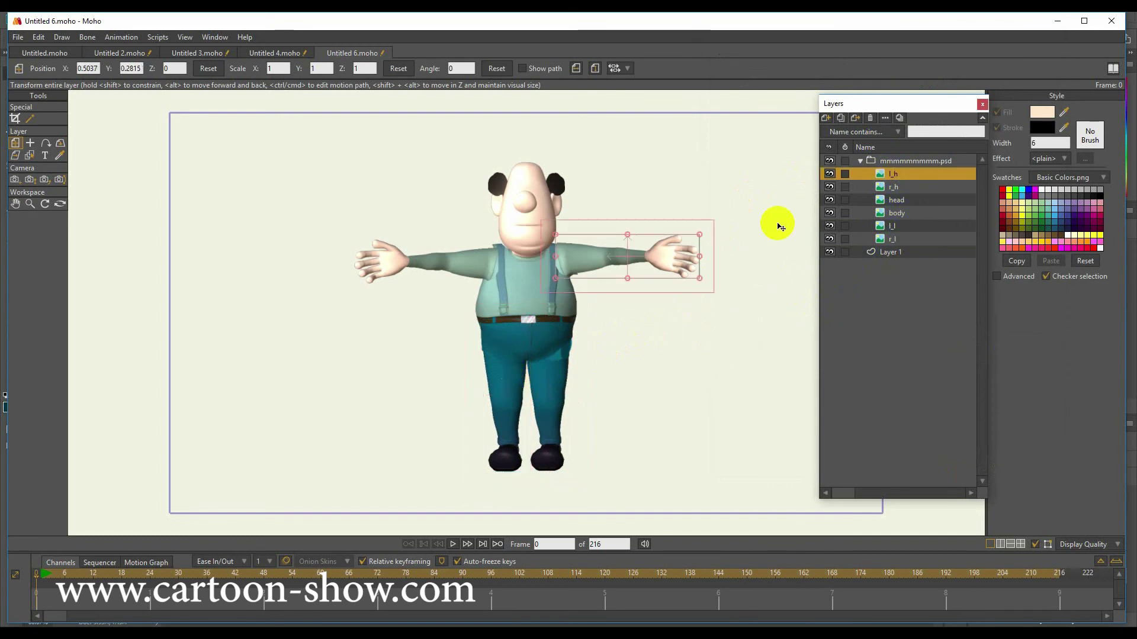
{"action": "left_click_drag", "start_coordinate": [598, 255], "coordinate": [597, 260]}
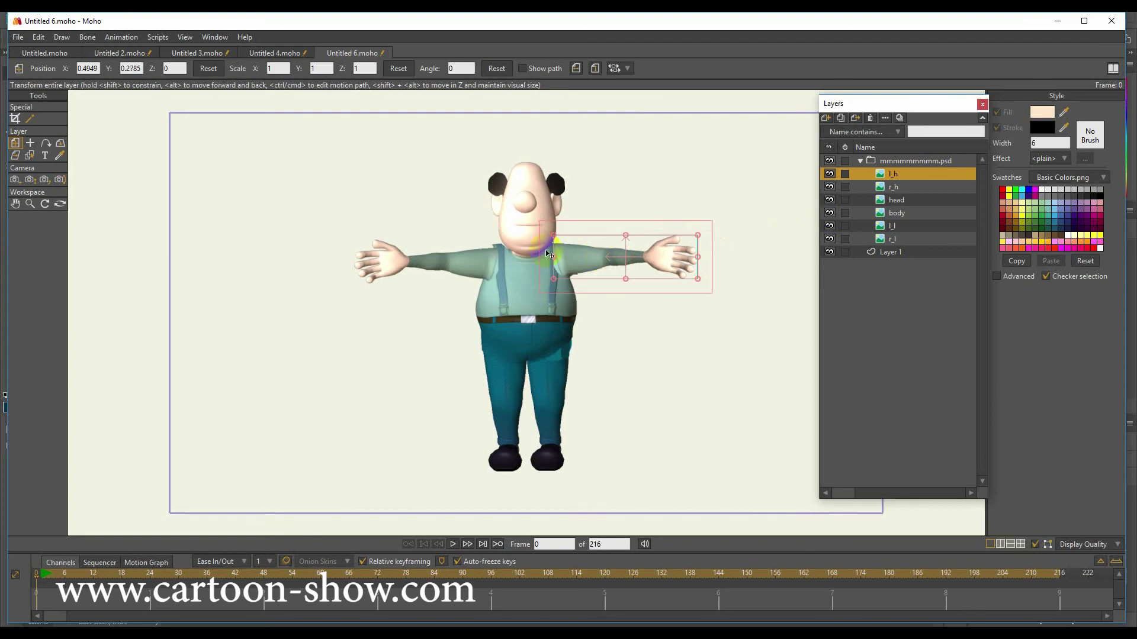
{"action": "left_click", "coordinate": [922, 190]}
{"action": "left_click_drag", "start_coordinate": [460, 269], "coordinate": [462, 266]}
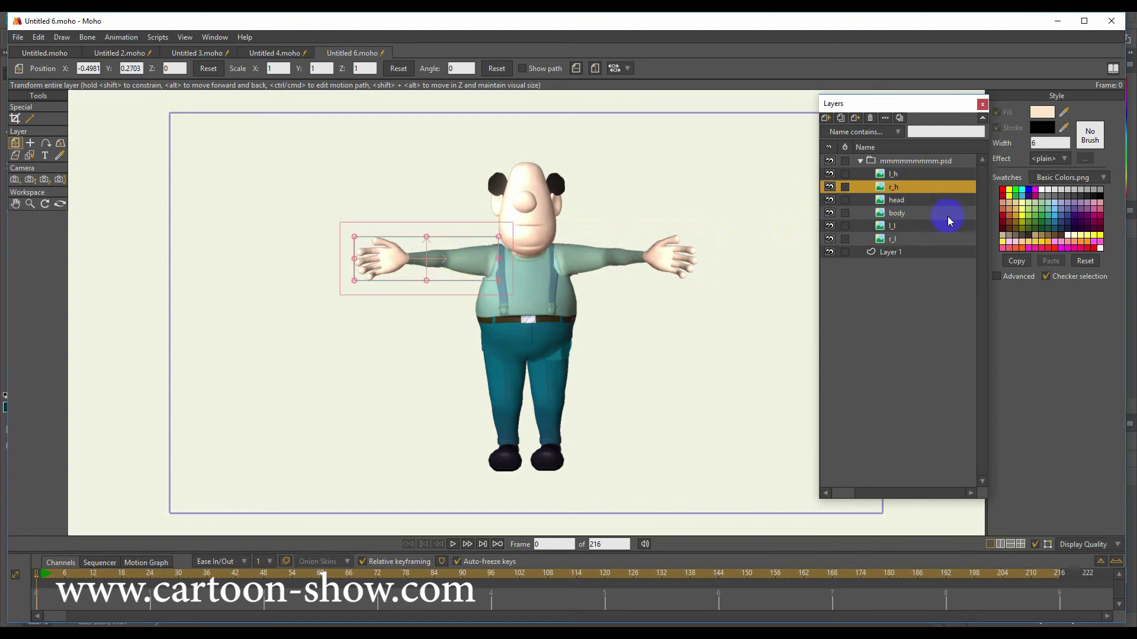
Step: Move the l_h and r_h layers together below body in the layer stack, and collapse the PSD group
{"action": "left_click", "coordinate": [907, 177], "text": "ctrl"}
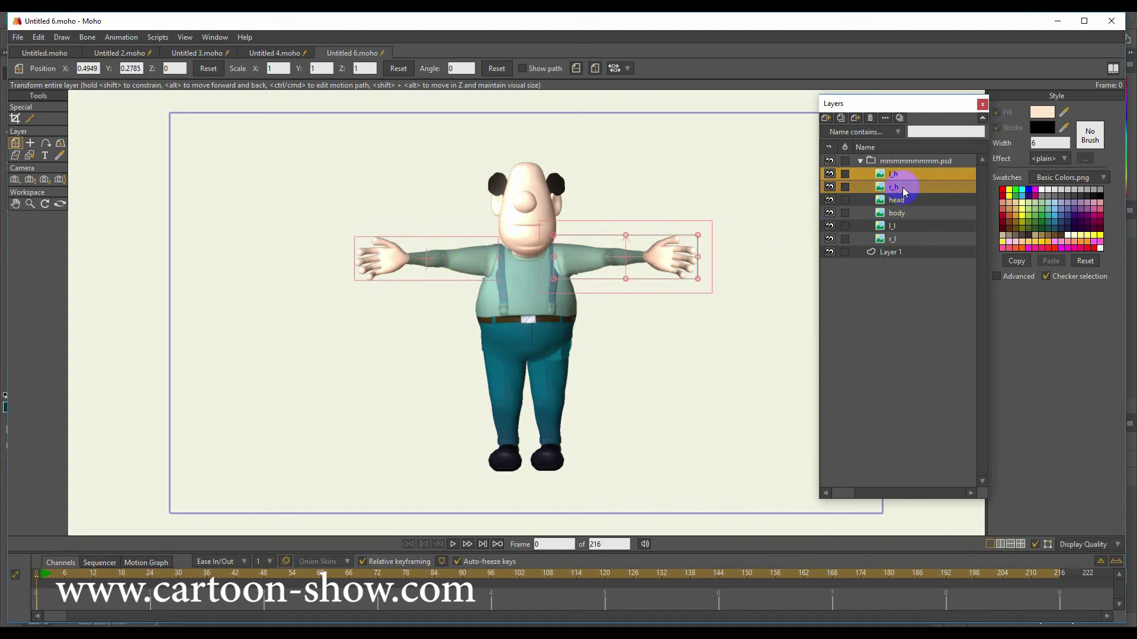
{"action": "left_click_drag", "start_coordinate": [903, 187], "coordinate": [903, 224]}
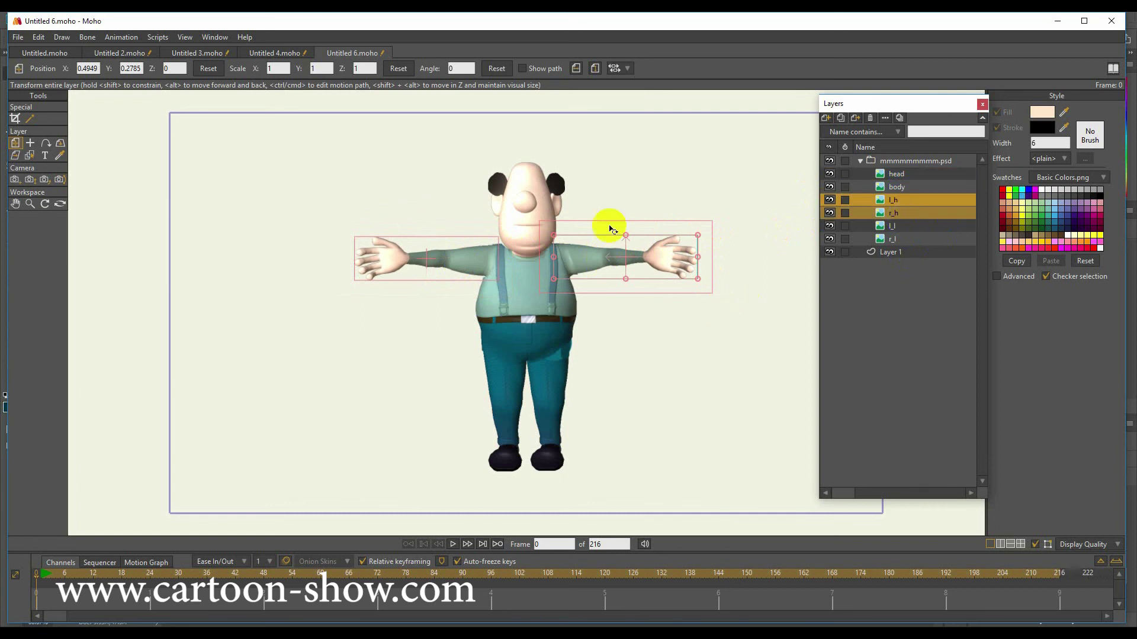
{"action": "left_click", "coordinate": [861, 161]}
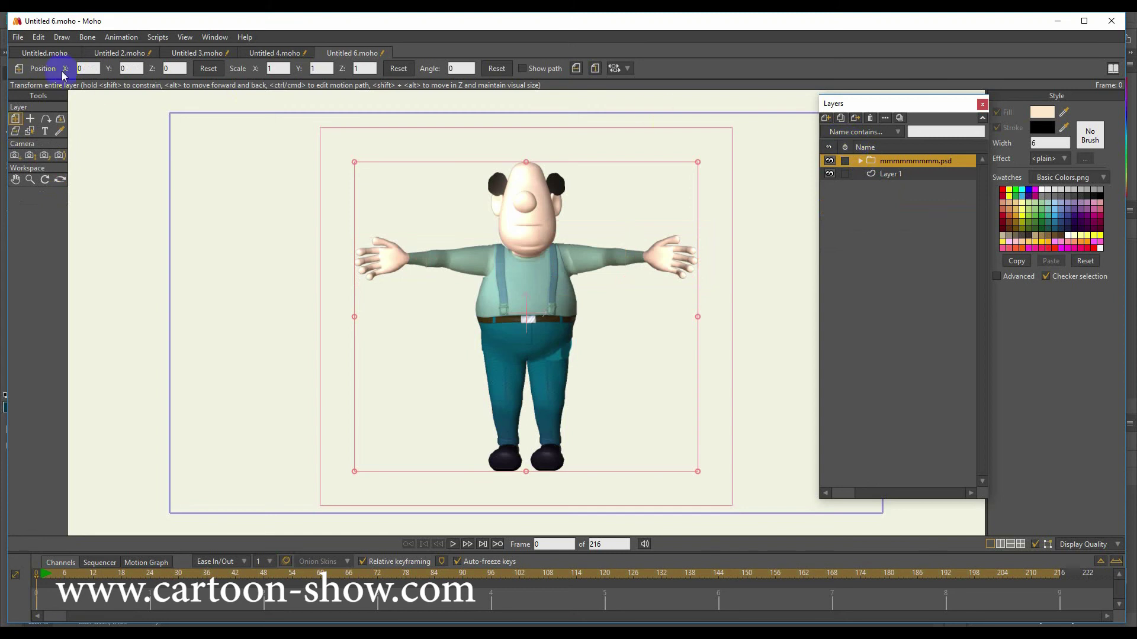
Step: Import the Eyeset1 object from the Head - Eye Sets props in the content library
{"action": "left_click", "coordinate": [18, 37]}
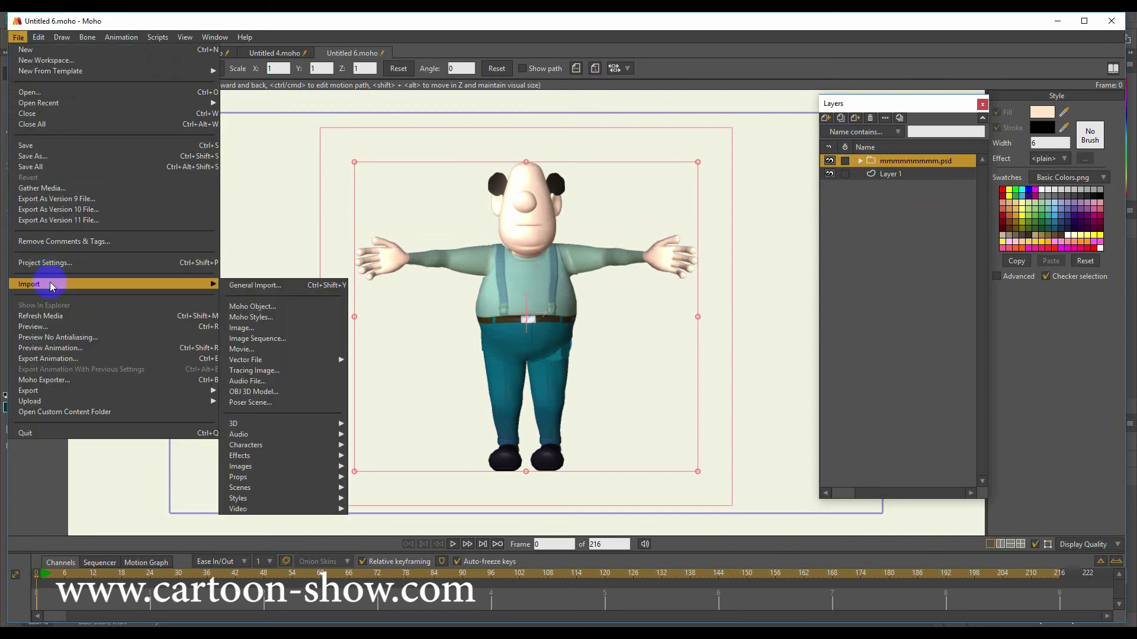
{"action": "mouse_move", "coordinate": [210, 290]}
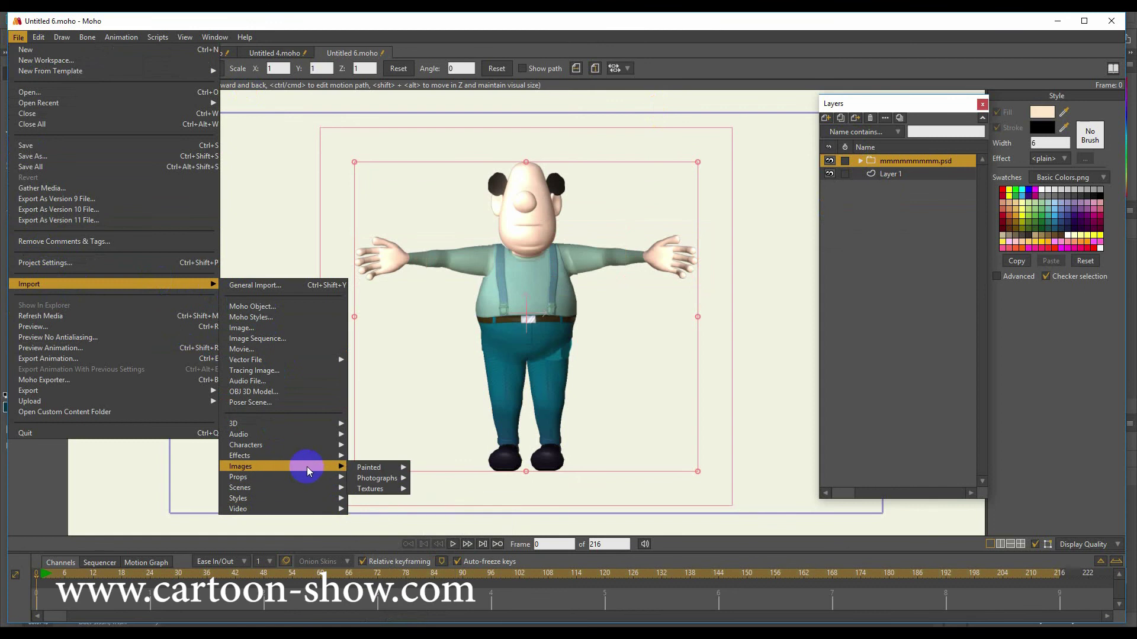
{"action": "mouse_move", "coordinate": [327, 479]}
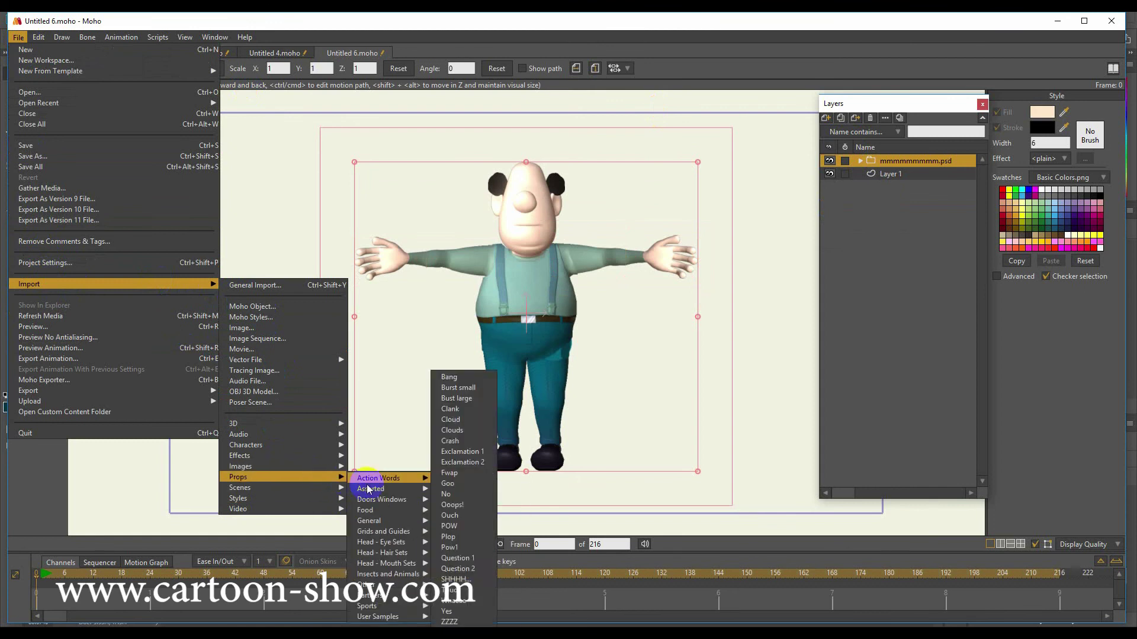
{"action": "mouse_move", "coordinate": [399, 546]}
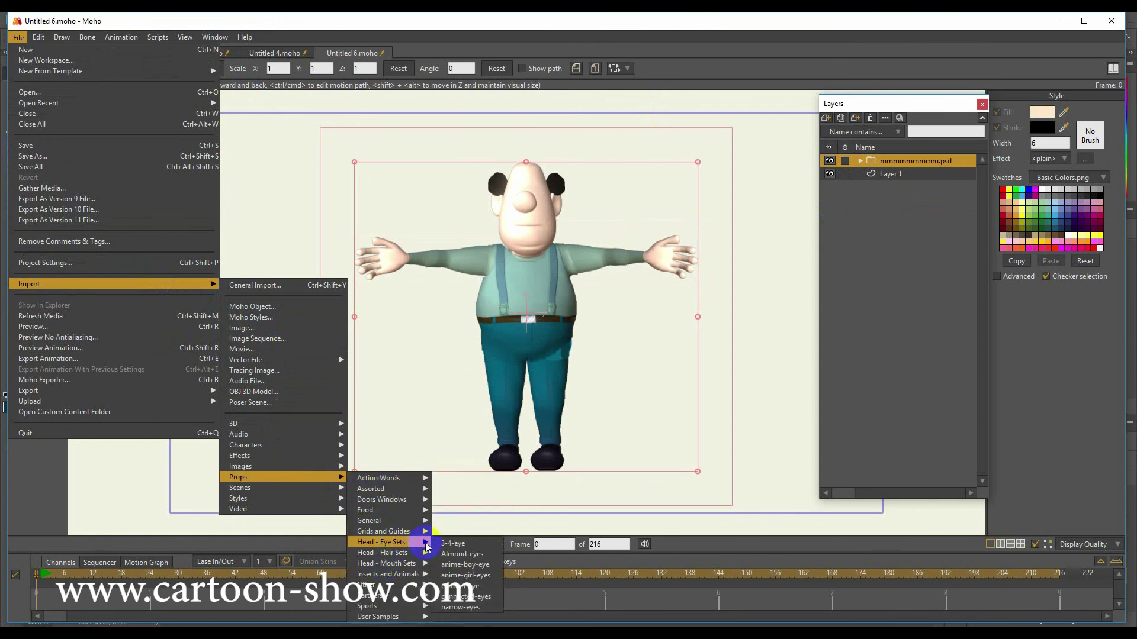
{"action": "left_click", "coordinate": [463, 591]}
{"action": "left_click", "coordinate": [724, 424]}
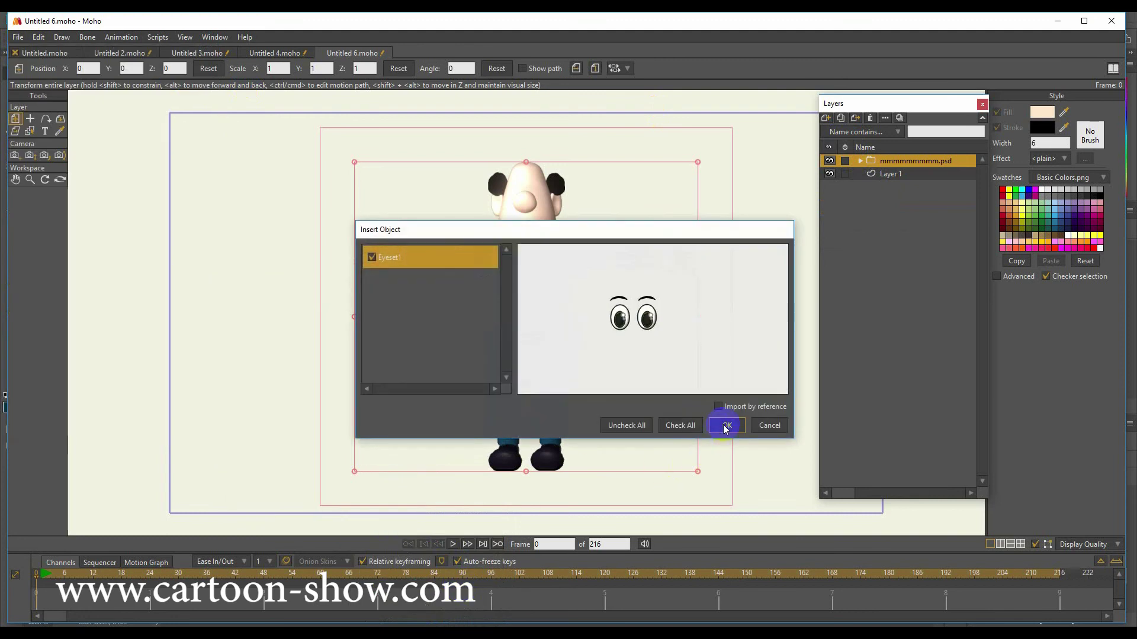
Step: Scale Eyeset1 down to about 0.2012 and place it above the nose at about X 0.0461, Y 0.6336
{"action": "left_click_drag", "start_coordinate": [535, 253], "coordinate": [522, 187]}
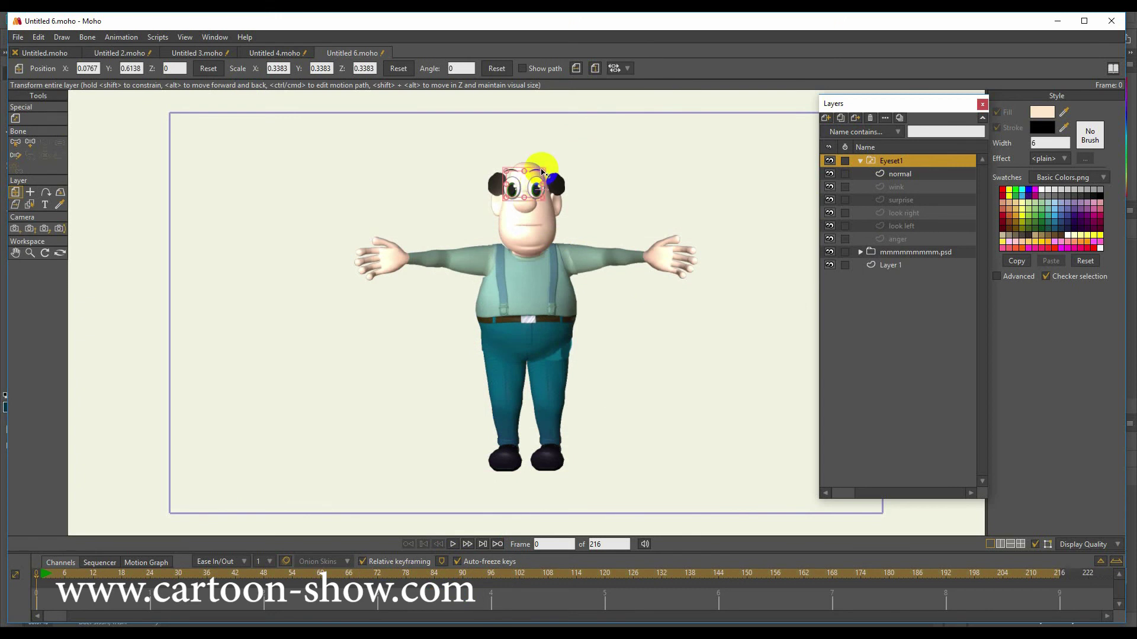
{"action": "left_click_drag", "start_coordinate": [542, 171], "coordinate": [544, 177]}
{"action": "key", "text": "ctrl+z"}
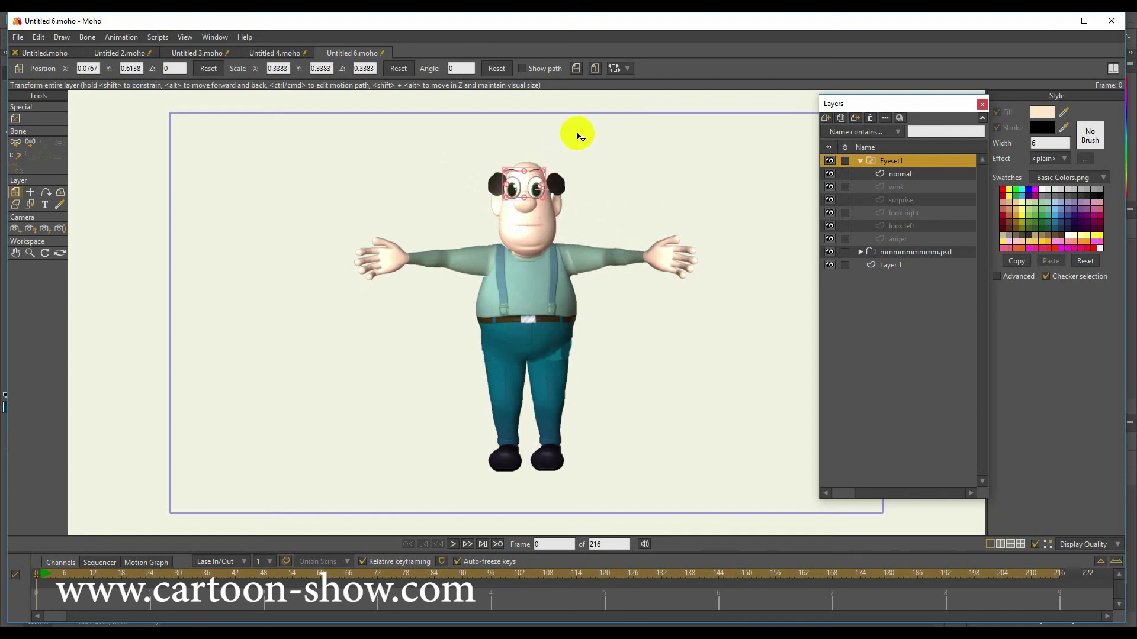
{"action": "scroll", "coordinate": [563, 186], "scroll_direction": "up", "scroll_amount": 5}
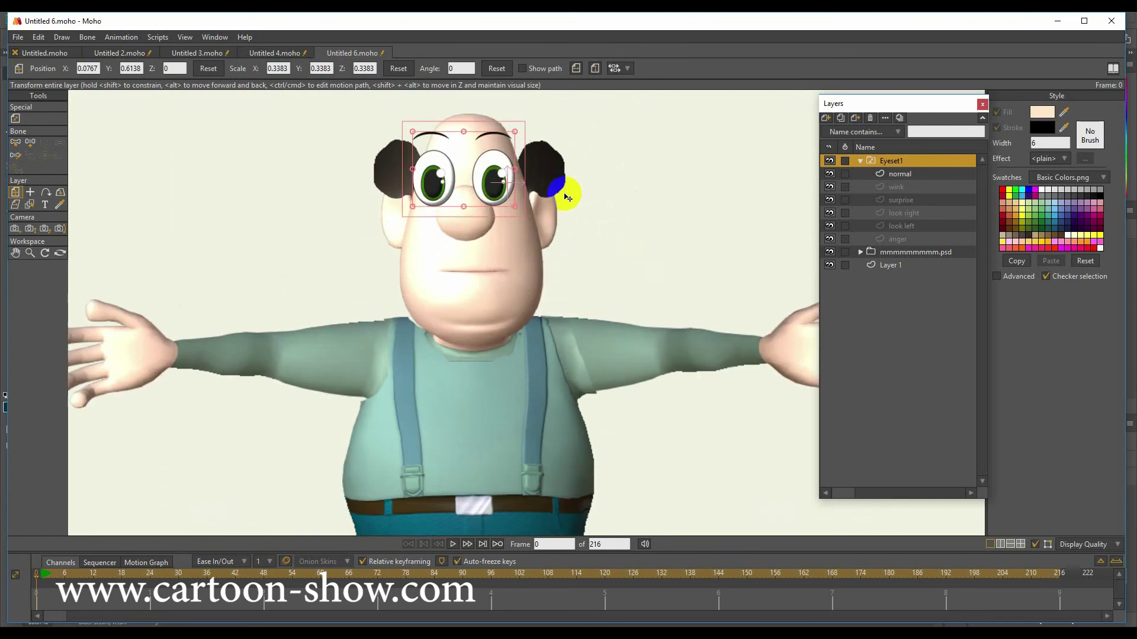
{"action": "left_click_drag", "start_coordinate": [504, 120], "coordinate": [444, 148]}
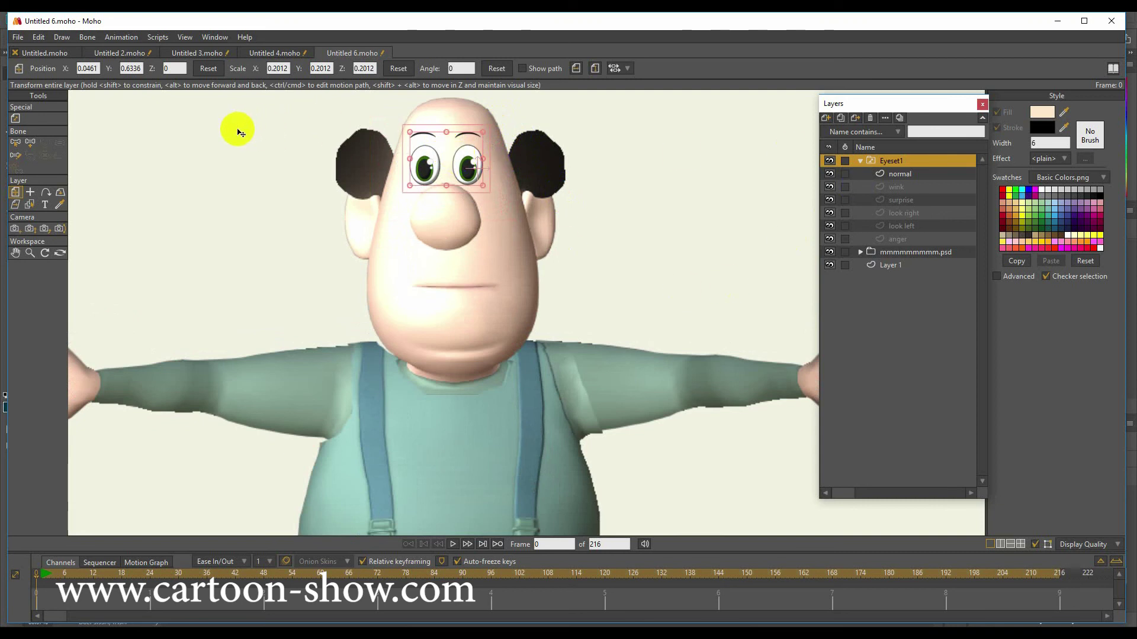
Step: Import the Mouth 3 object from the Head - Mouth Sets props in the content library
{"action": "left_click", "coordinate": [83, 68]}
{"action": "left_click", "coordinate": [22, 38]}
{"action": "mouse_move", "coordinate": [45, 286]}
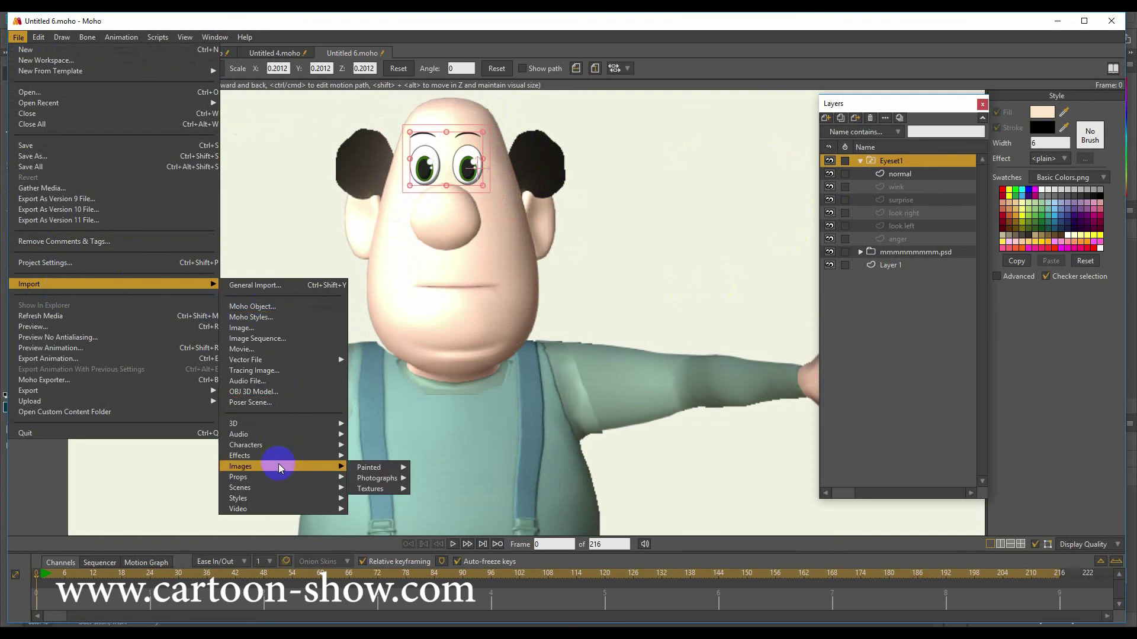
{"action": "mouse_move", "coordinate": [284, 483]}
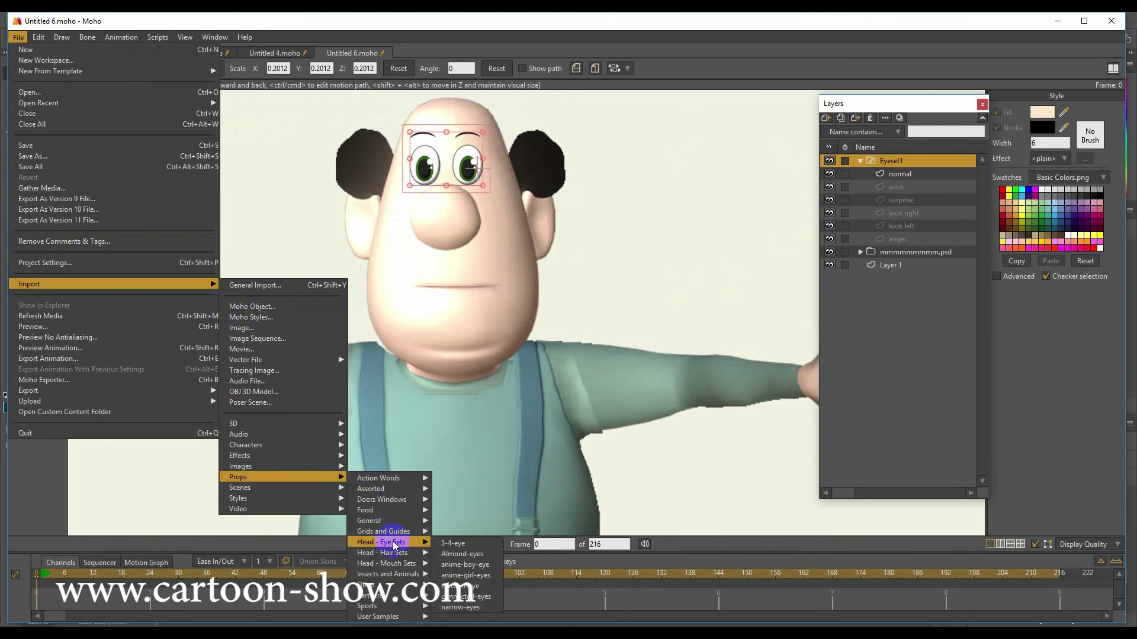
{"action": "mouse_move", "coordinate": [394, 556]}
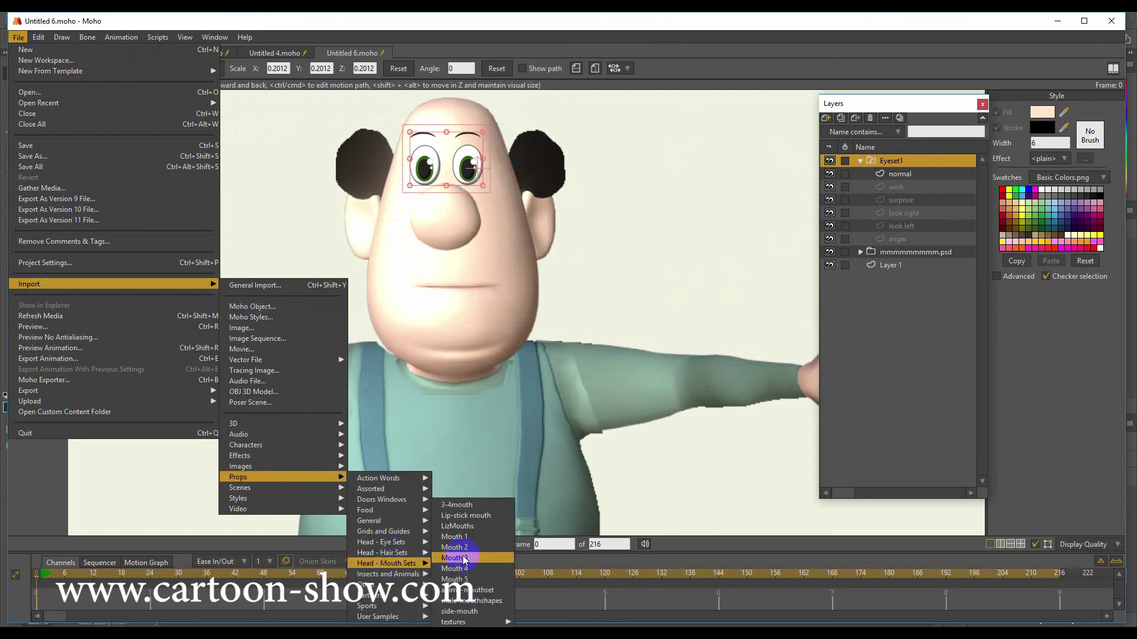
{"action": "left_click", "coordinate": [463, 558]}
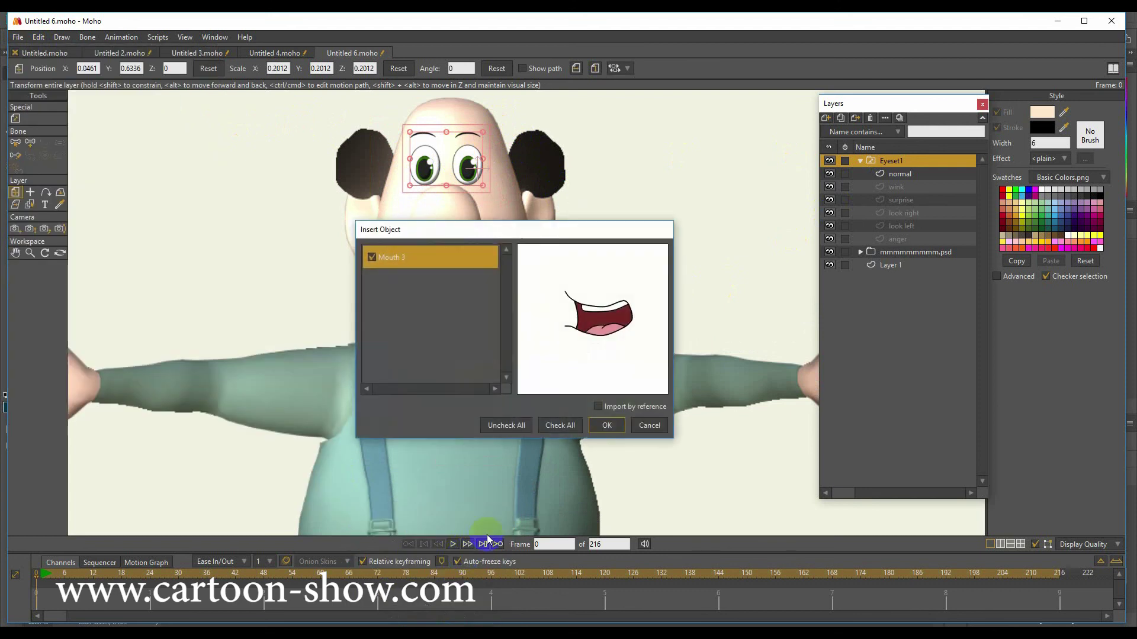
{"action": "left_click", "coordinate": [607, 426]}
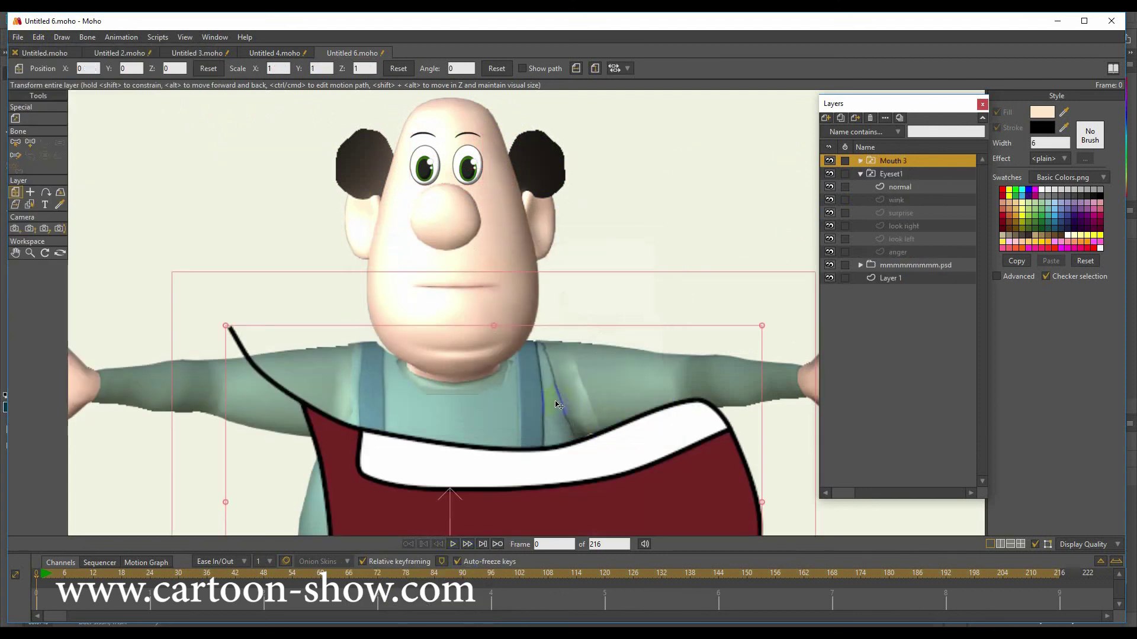
Step: Scale Mouth 3 down to about 0.1886 and place it below the nose at about X -0.0185, Y 0.4339
{"action": "left_click_drag", "start_coordinate": [495, 432], "coordinate": [468, 240]}
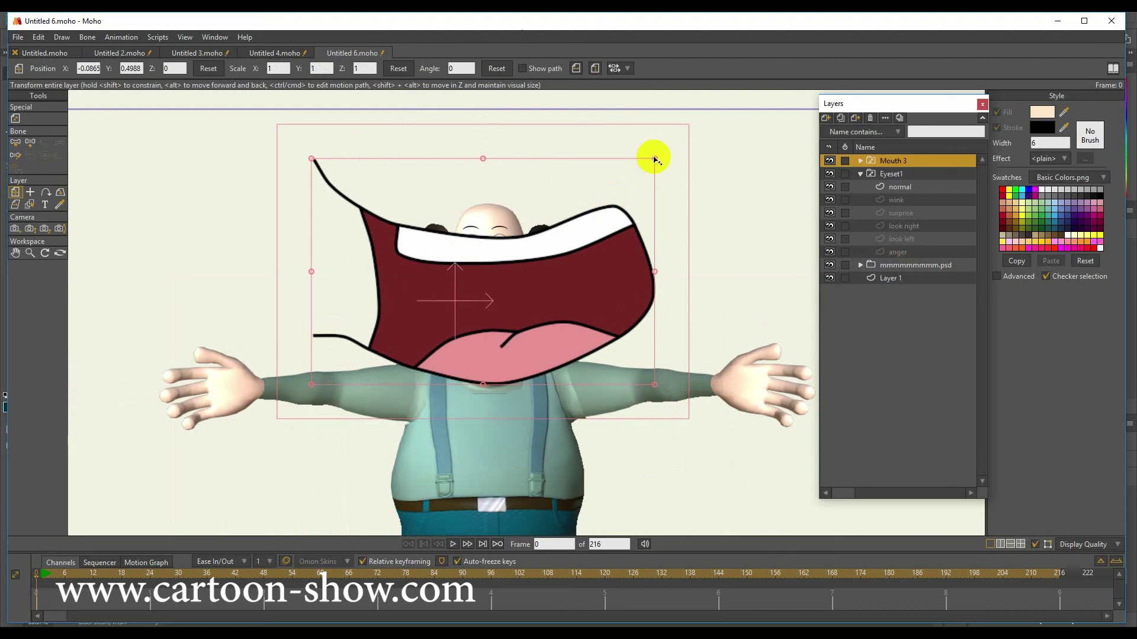
{"action": "left_click_drag", "start_coordinate": [654, 159], "coordinate": [483, 321]}
{"action": "left_click", "coordinate": [876, 161]}
Step: Test the Mouth 3 switch layer by showing its O shape and returning it to AI
{"action": "right_click", "coordinate": [877, 162]}
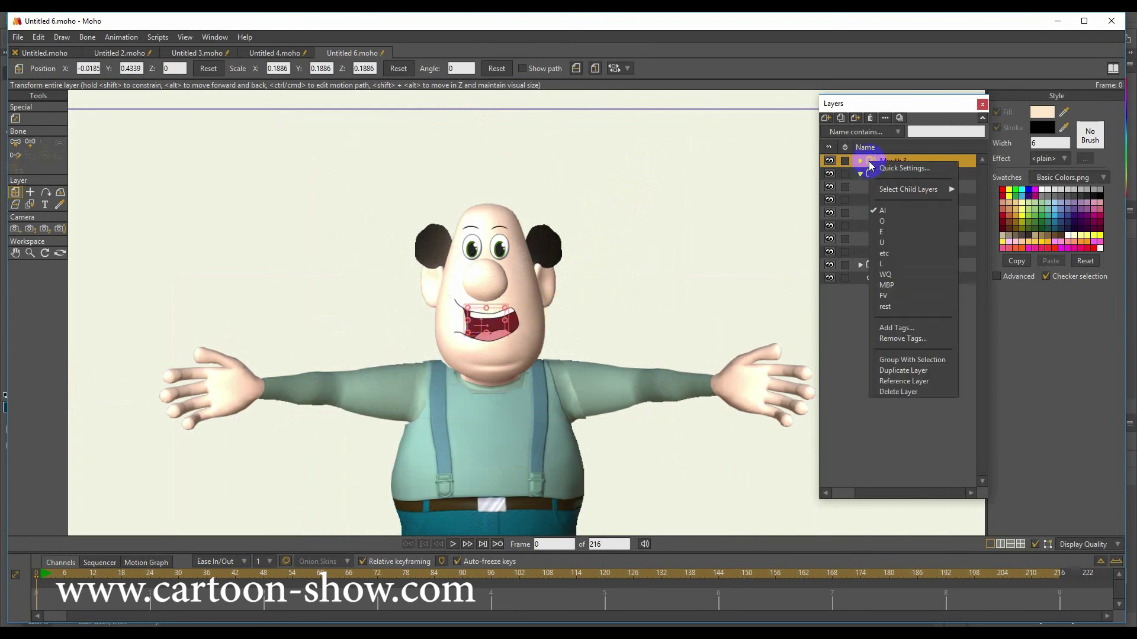
{"action": "left_click", "coordinate": [880, 228]}
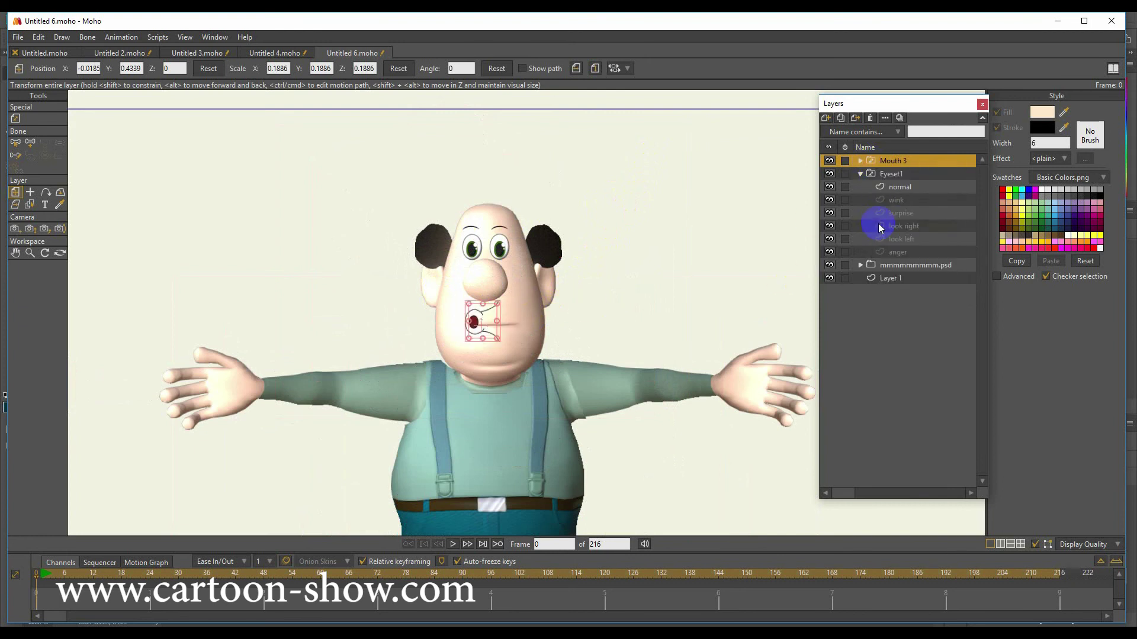
{"action": "left_click", "coordinate": [854, 213]}
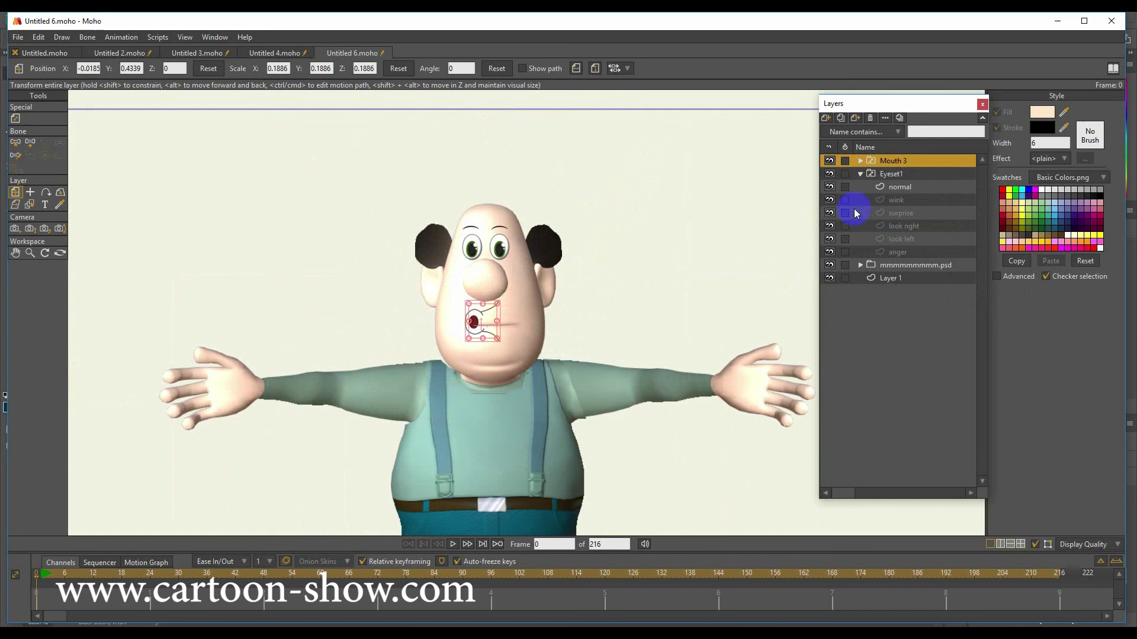
{"action": "right_click", "coordinate": [865, 161]}
{"action": "left_click", "coordinate": [885, 212]}
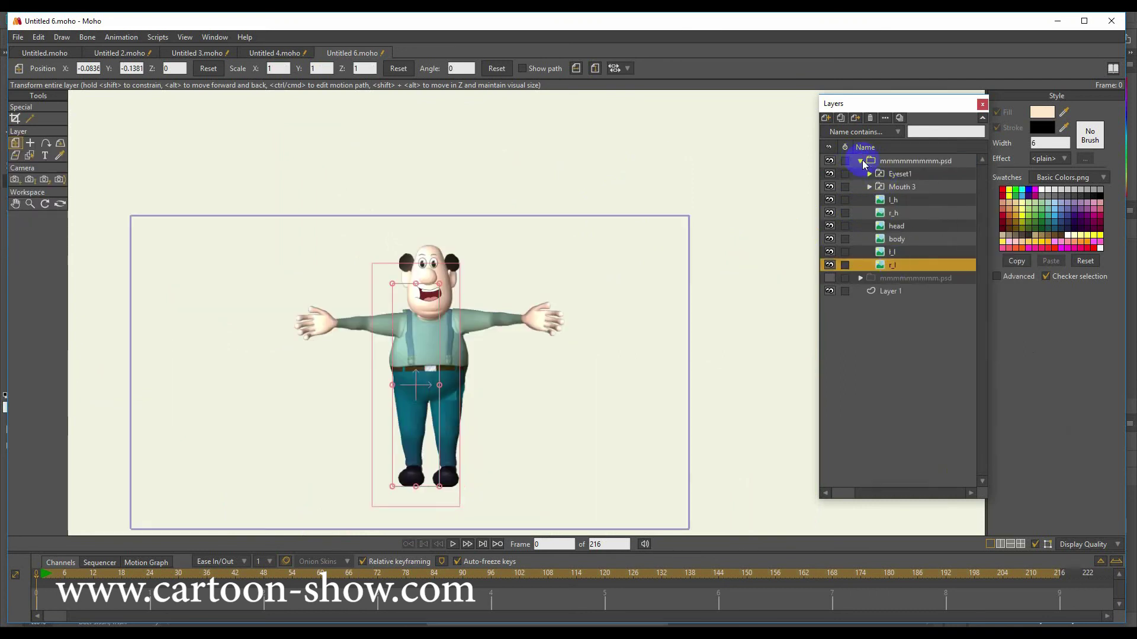
Step: Collapse the visible mmmmmmmmm.psd group and convert it to a bone layer
{"action": "left_click", "coordinate": [862, 162]}
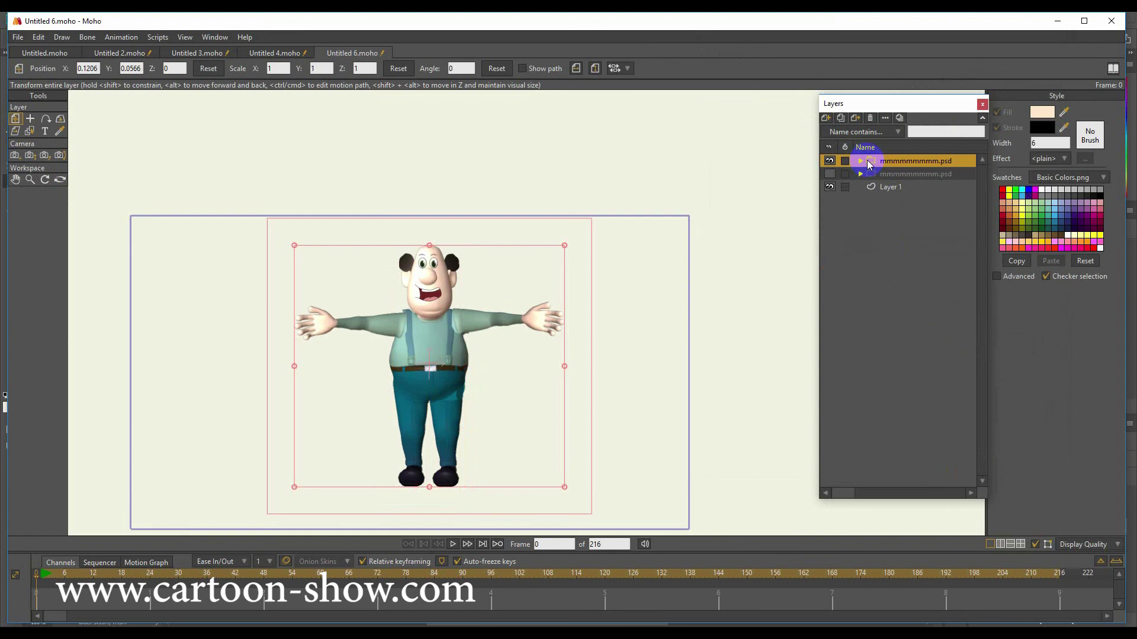
{"action": "right_click", "coordinate": [877, 163]}
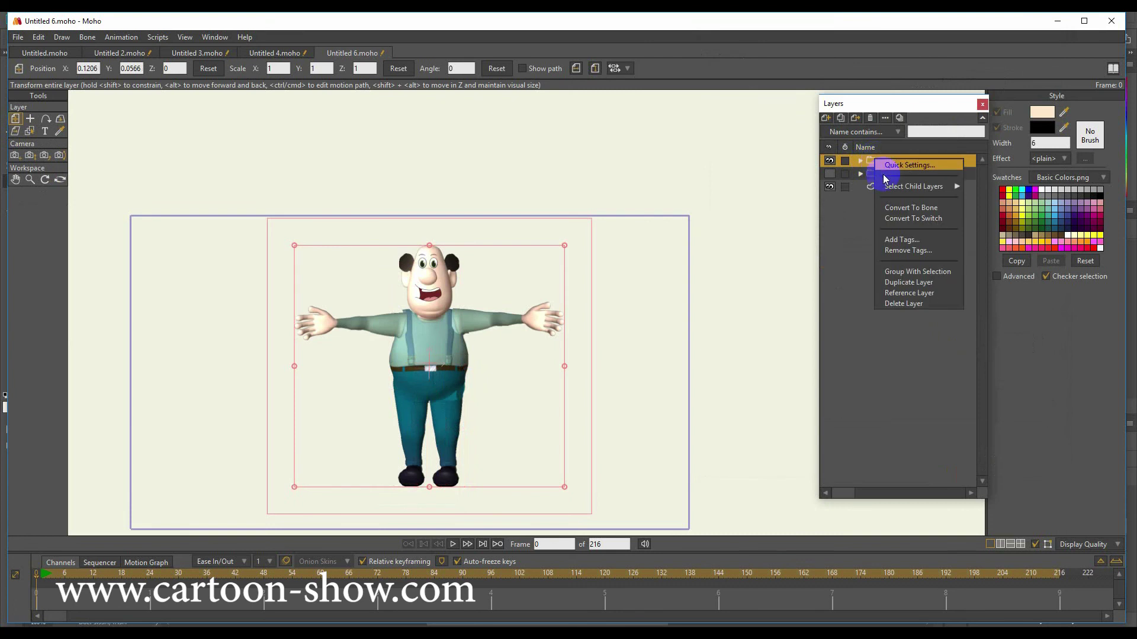
{"action": "left_click", "coordinate": [895, 208]}
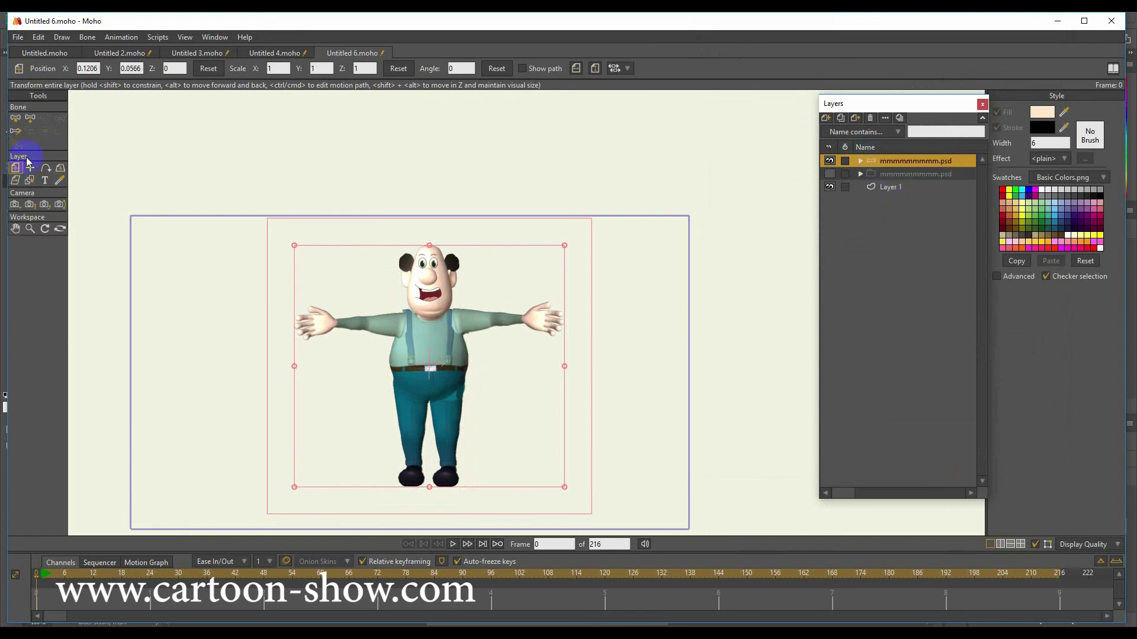
Step: Add a horizontal bone extending outward beside the hips and a vertical three-bone chain from the pelvis through the torso to the top of the head
{"action": "left_click", "coordinate": [29, 120]}
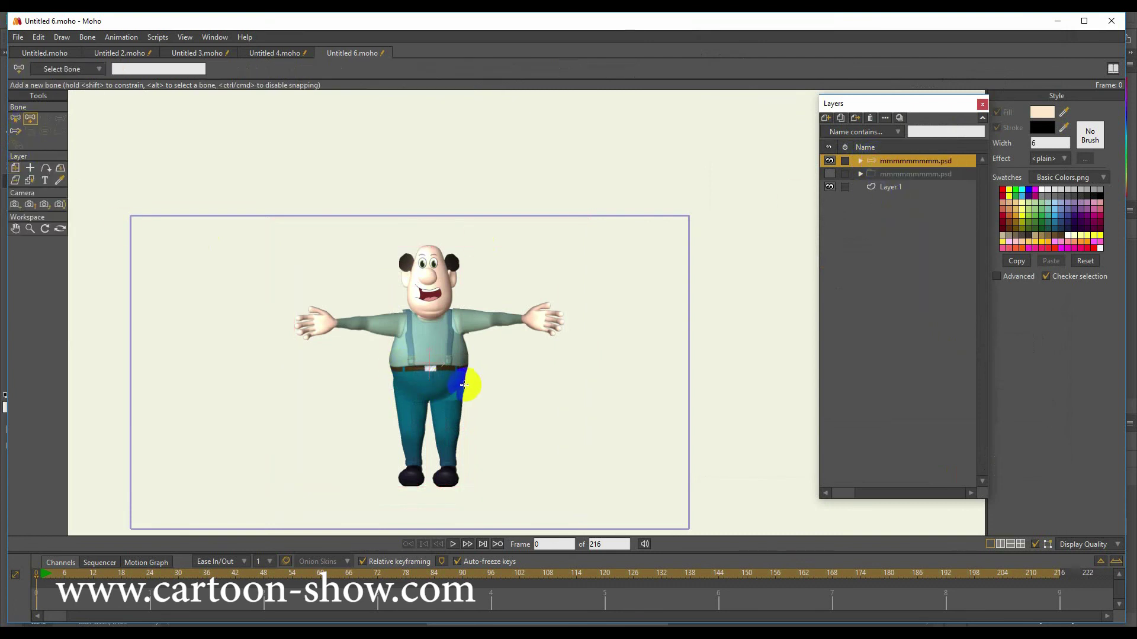
{"action": "left_click_drag", "start_coordinate": [464, 389], "coordinate": [557, 388]}
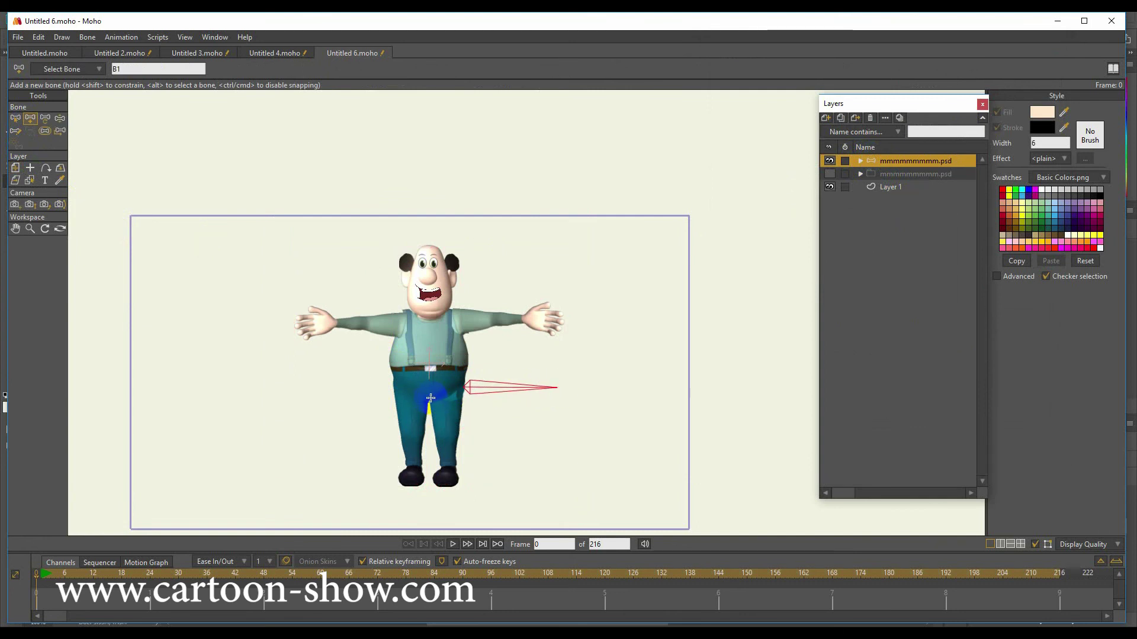
{"action": "left_click_drag", "start_coordinate": [431, 398], "coordinate": [430, 343]}
{"action": "left_click_drag", "start_coordinate": [430, 343], "coordinate": [431, 241]}
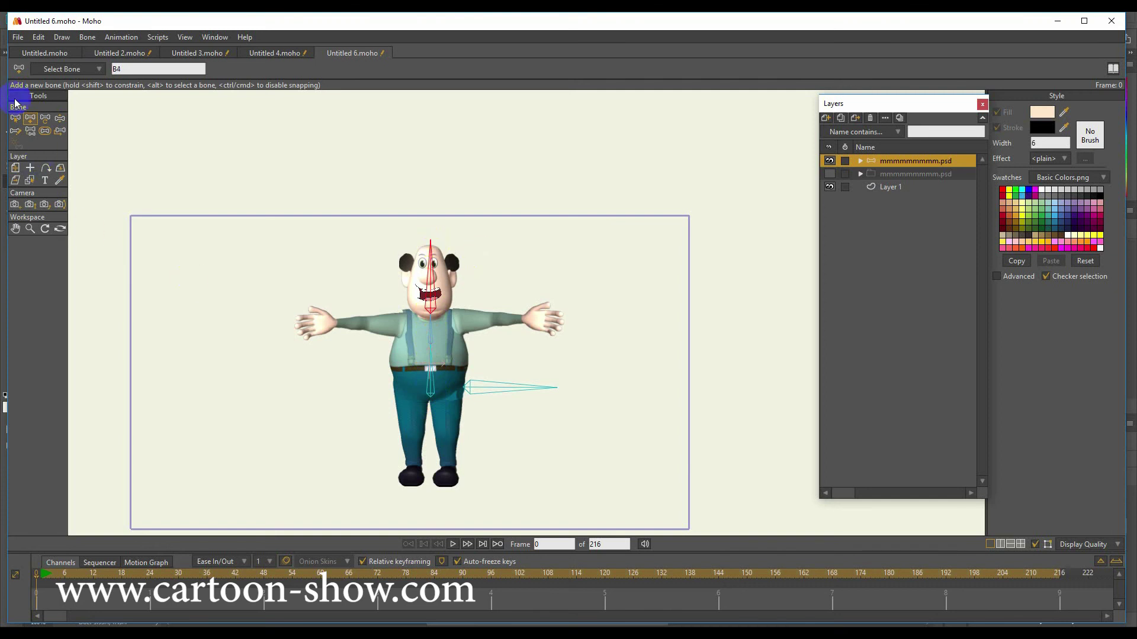
Step: Add an upper-arm bone and a forearm bone along the r_h arm, parented to the chest bone B3
{"action": "left_click", "coordinate": [15, 118]}
{"action": "left_click", "coordinate": [365, 320]}
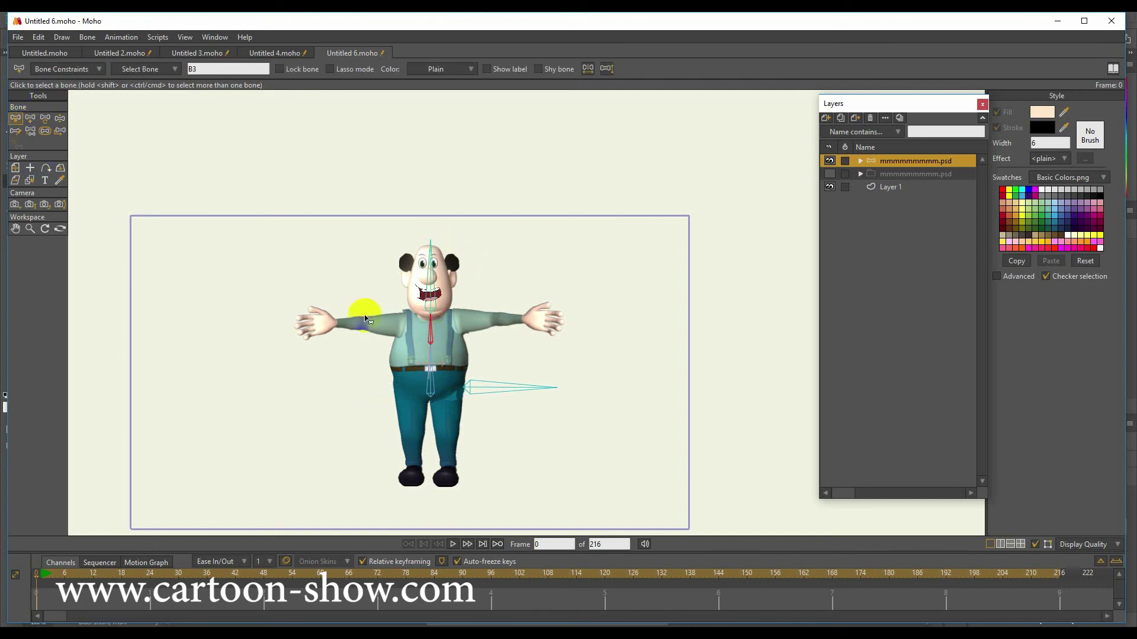
{"action": "left_click", "coordinate": [30, 118]}
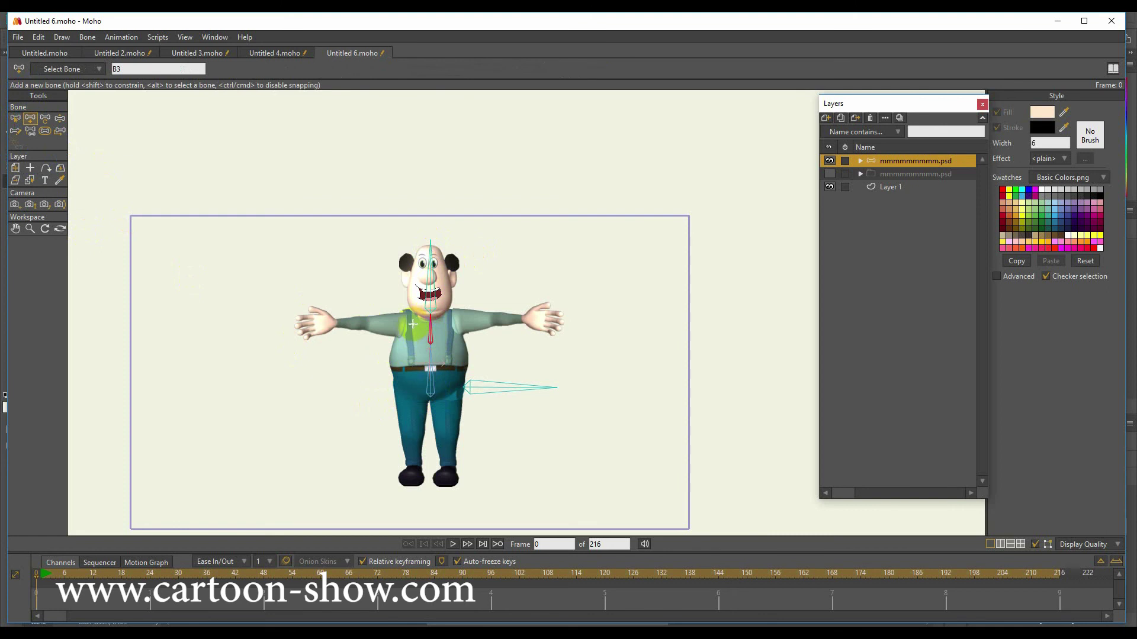
{"action": "left_click_drag", "start_coordinate": [413, 324], "coordinate": [300, 326]}
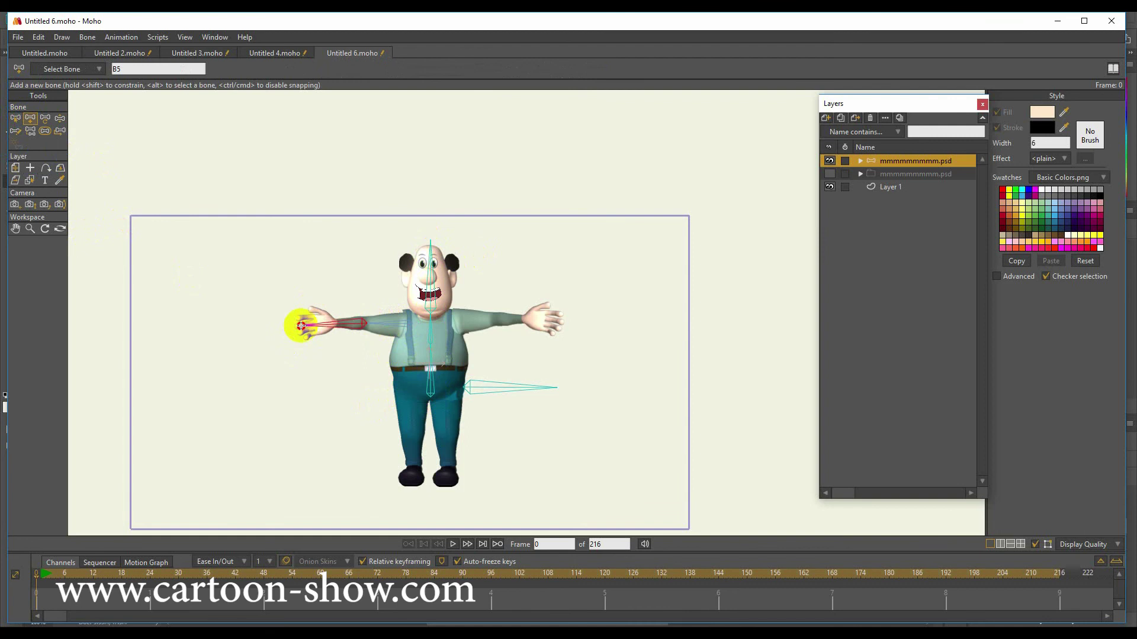
{"action": "left_click_drag", "start_coordinate": [135, 233], "coordinate": [154, 236]}
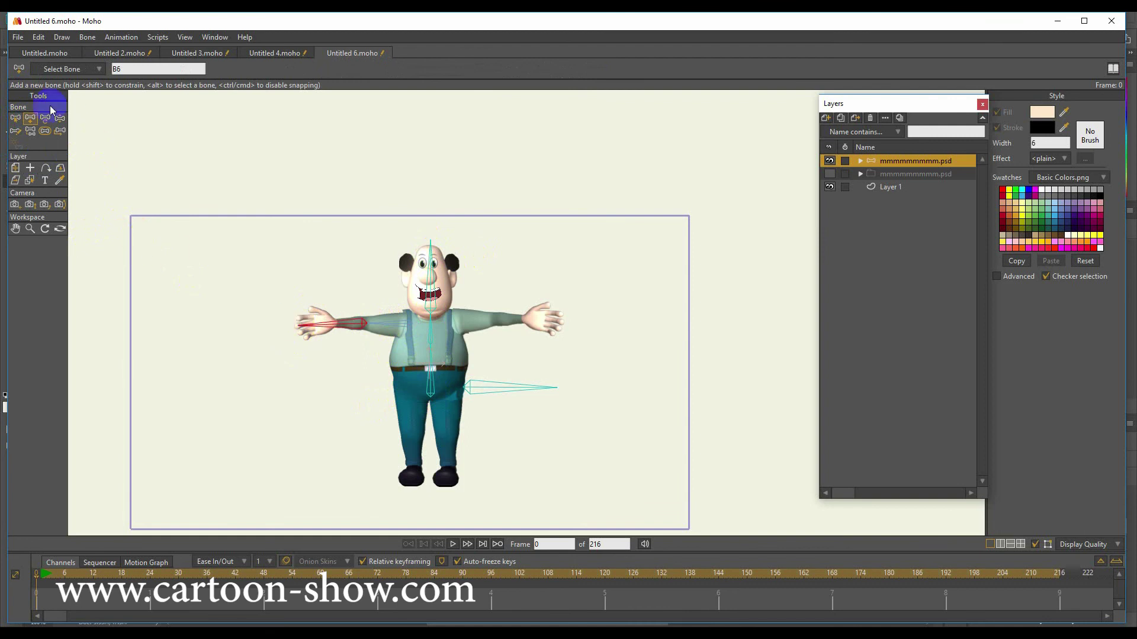
Step: Add an upper-arm bone and a forearm bone along the l_h arm, parented to the chest bone B3
{"action": "left_click", "coordinate": [16, 121]}
{"action": "left_click", "coordinate": [429, 335]}
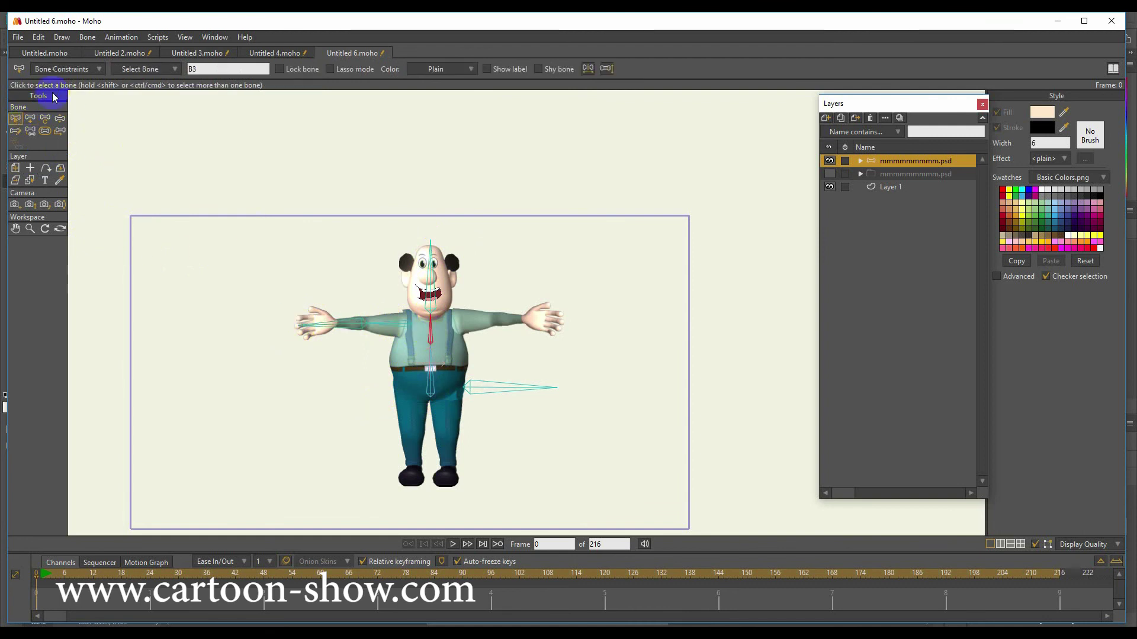
{"action": "left_click", "coordinate": [35, 121]}
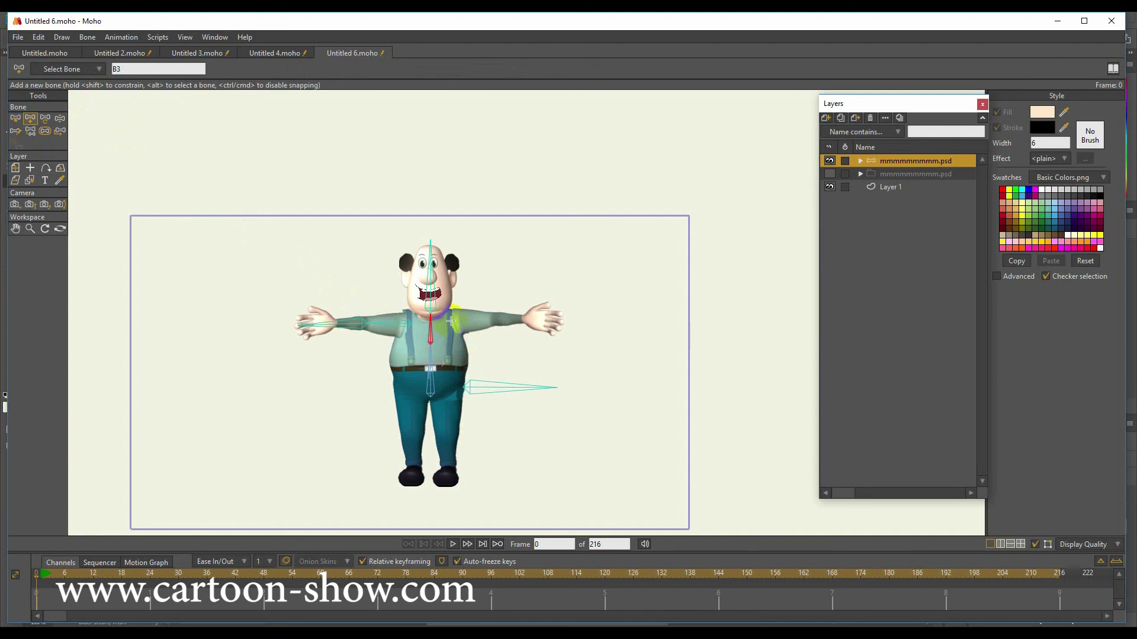
{"action": "left_click_drag", "start_coordinate": [449, 322], "coordinate": [562, 321]}
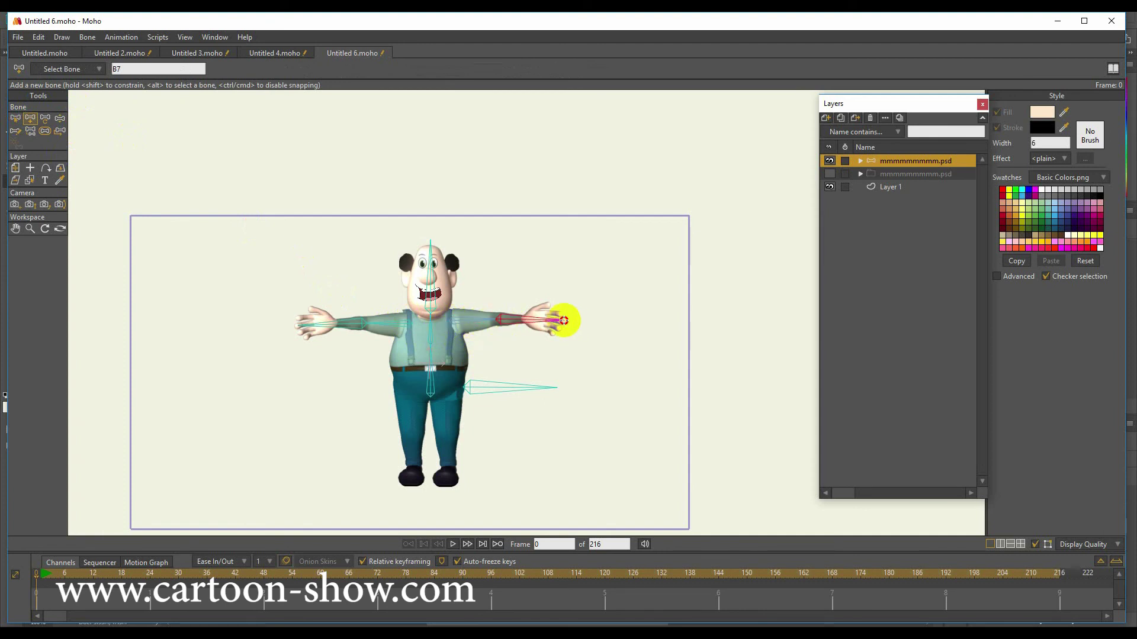
Step: Add a thigh bone and a shin bone down the r_l leg, parented to the pelvis bone B2
{"action": "left_click", "coordinate": [14, 120]}
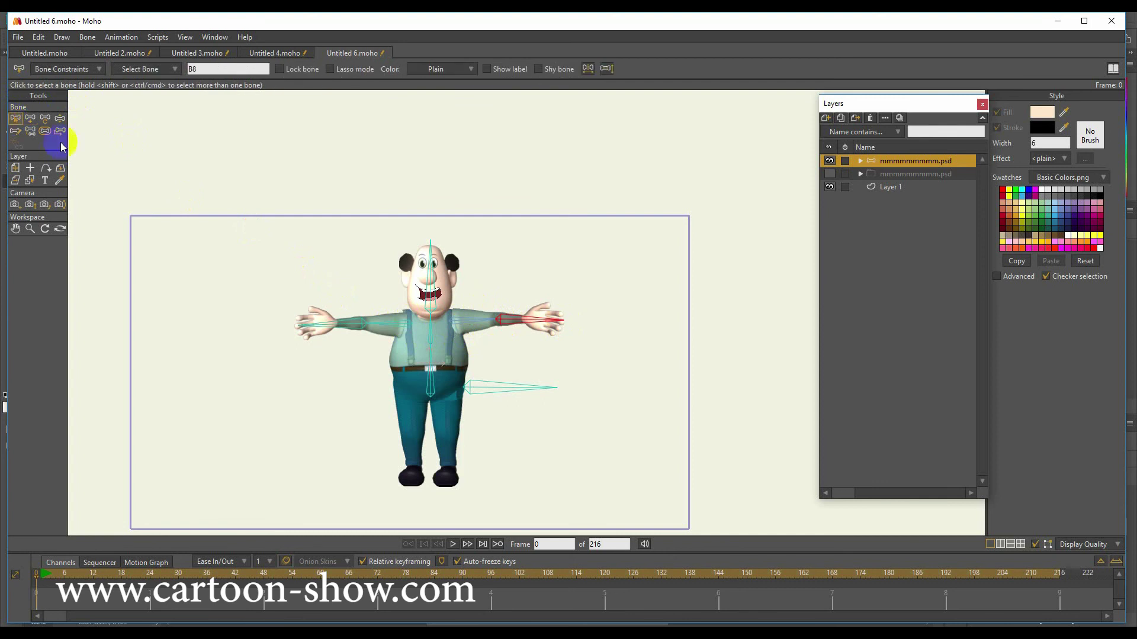
{"action": "left_click", "coordinate": [429, 390]}
{"action": "left_click", "coordinate": [30, 119]}
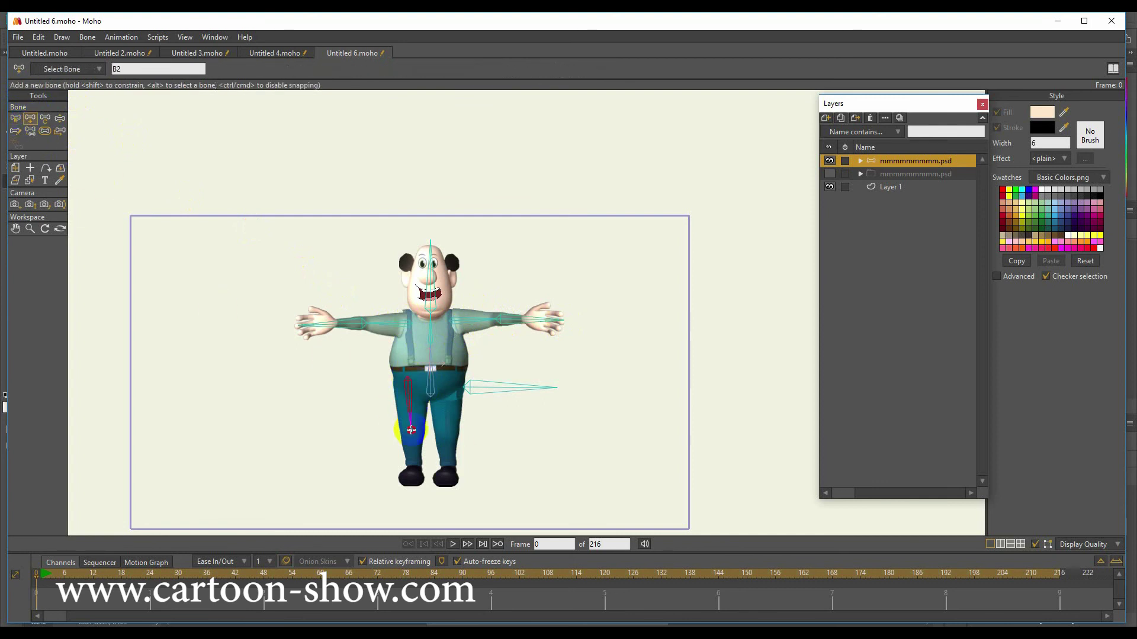
{"action": "left_click_drag", "start_coordinate": [411, 436], "coordinate": [412, 479]}
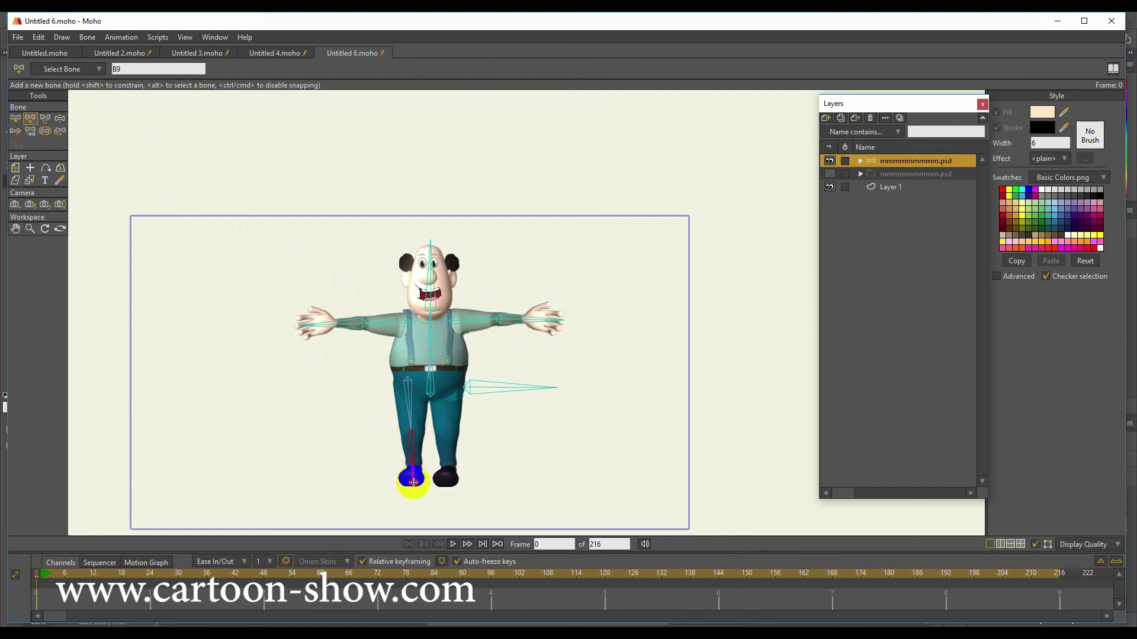
{"action": "left_click", "coordinate": [413, 482]}
Step: Add a thigh bone and a shin bone down the l_l leg, parented to the pelvis bone B2
{"action": "left_click", "coordinate": [16, 118]}
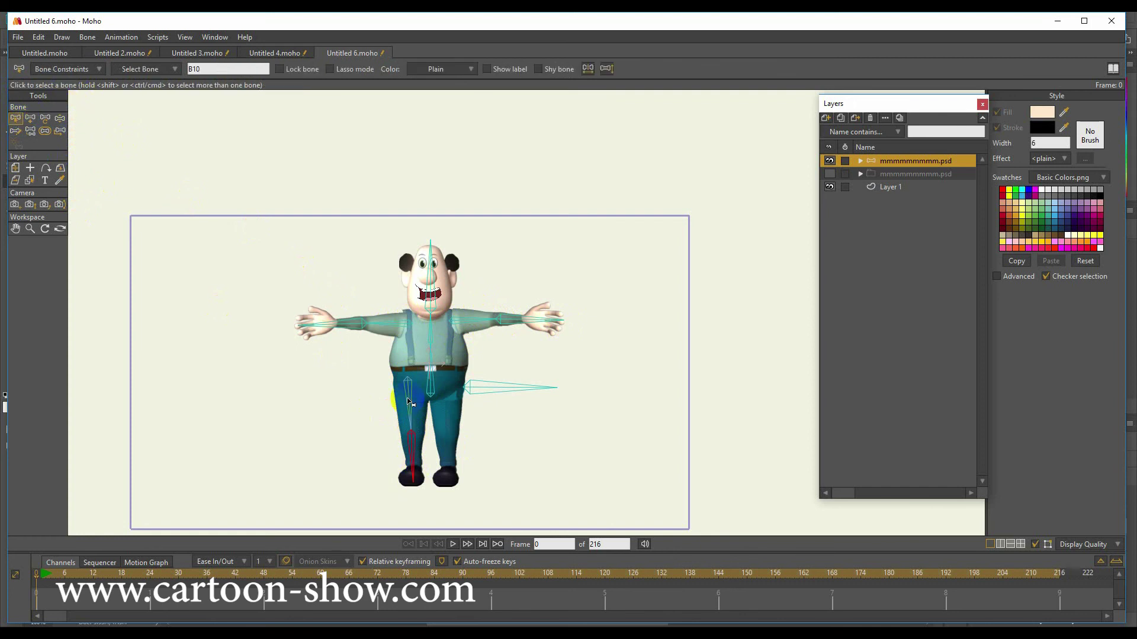
{"action": "left_click", "coordinate": [436, 391]}
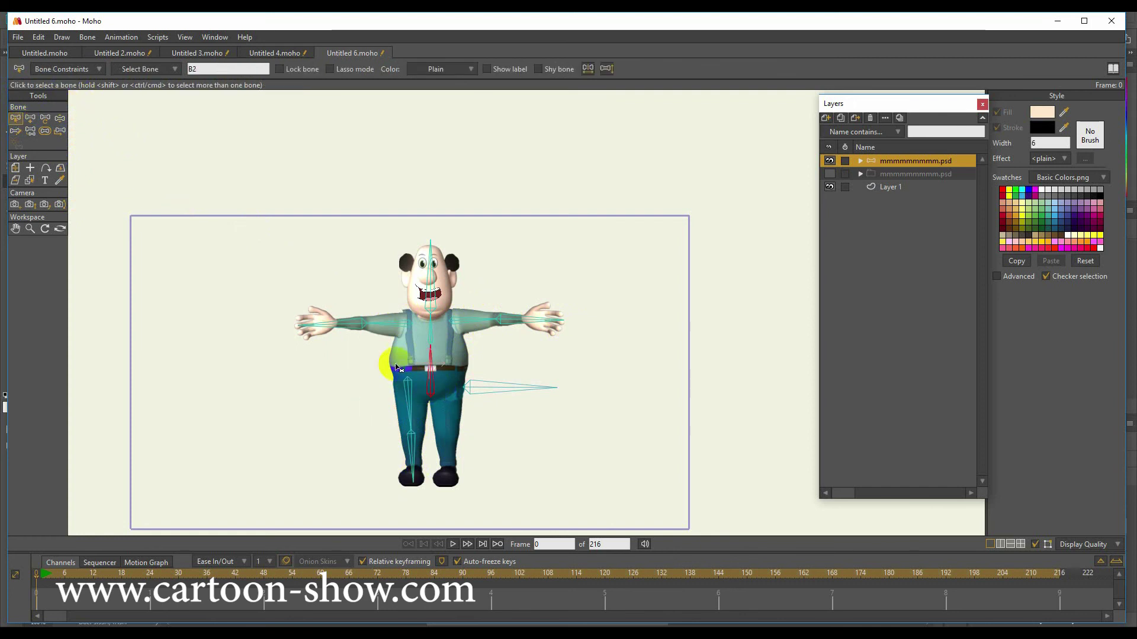
{"action": "left_click", "coordinate": [30, 119]}
{"action": "left_click_drag", "start_coordinate": [431, 394], "coordinate": [447, 436]}
{"action": "left_click_drag", "start_coordinate": [447, 435], "coordinate": [449, 484]}
{"action": "left_click", "coordinate": [330, 381]}
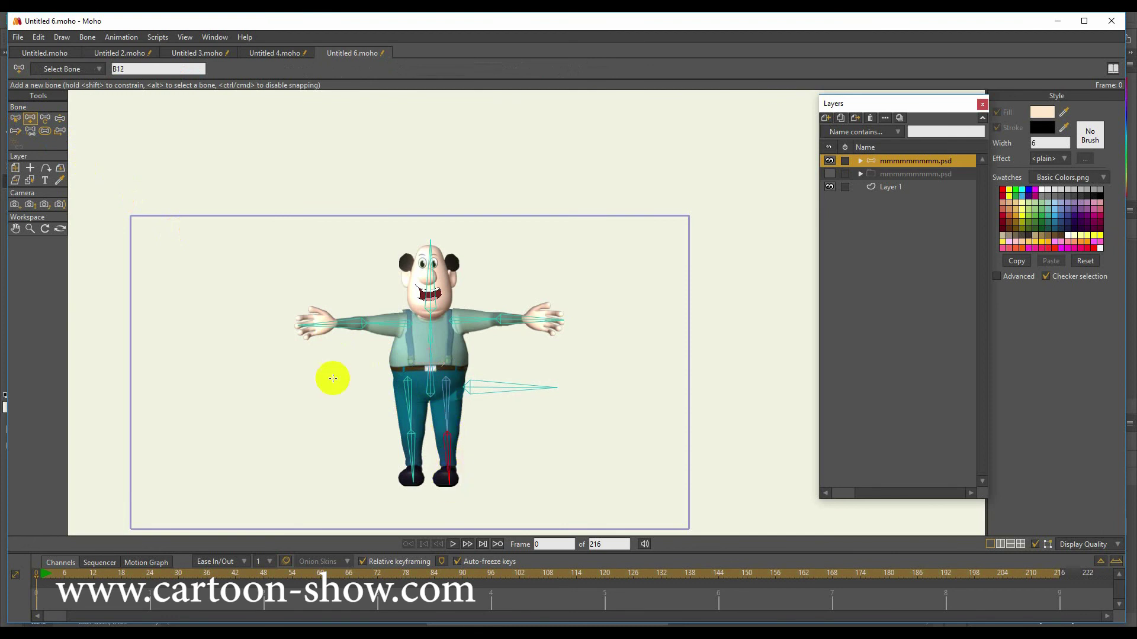
Step: Set the bone strength of all the skeleton's bones to 0 and deselect them
{"action": "left_click", "coordinate": [15, 117]}
{"action": "left_click_drag", "start_coordinate": [259, 227], "coordinate": [587, 499]}
{"action": "left_click", "coordinate": [45, 131]}
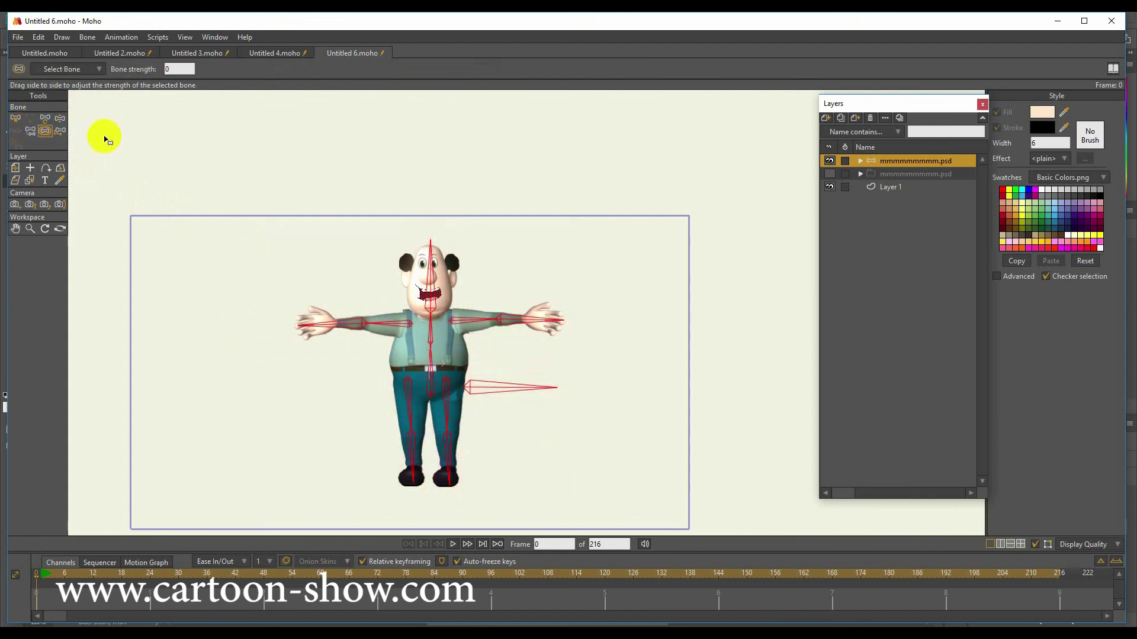
{"action": "left_click", "coordinate": [15, 118]}
{"action": "left_click", "coordinate": [157, 172]}
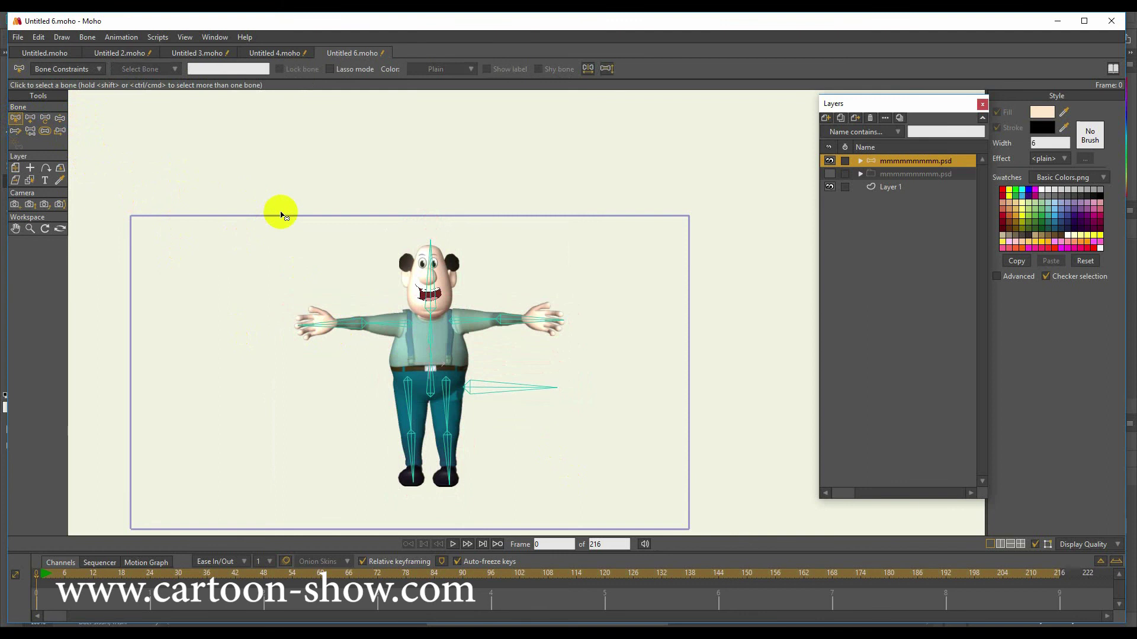
Step: Expand the bone layer and bind the Eyeset1 and Mouth 3 layers to the head bone
{"action": "left_click", "coordinate": [862, 161]}
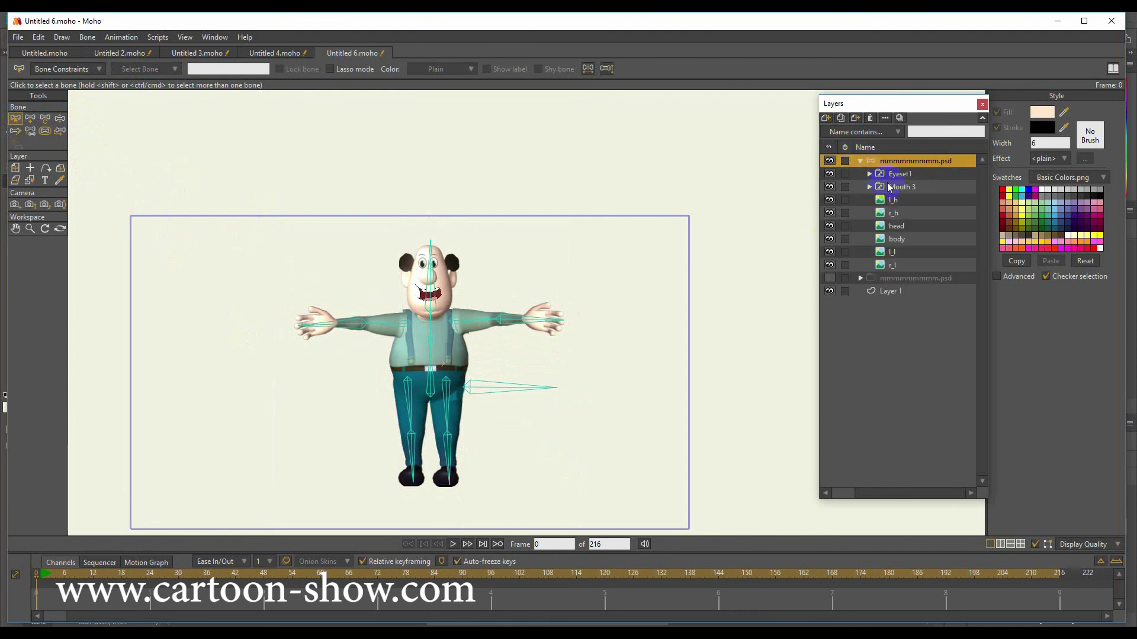
{"action": "left_click", "coordinate": [897, 174]}
{"action": "left_click", "coordinate": [60, 155]}
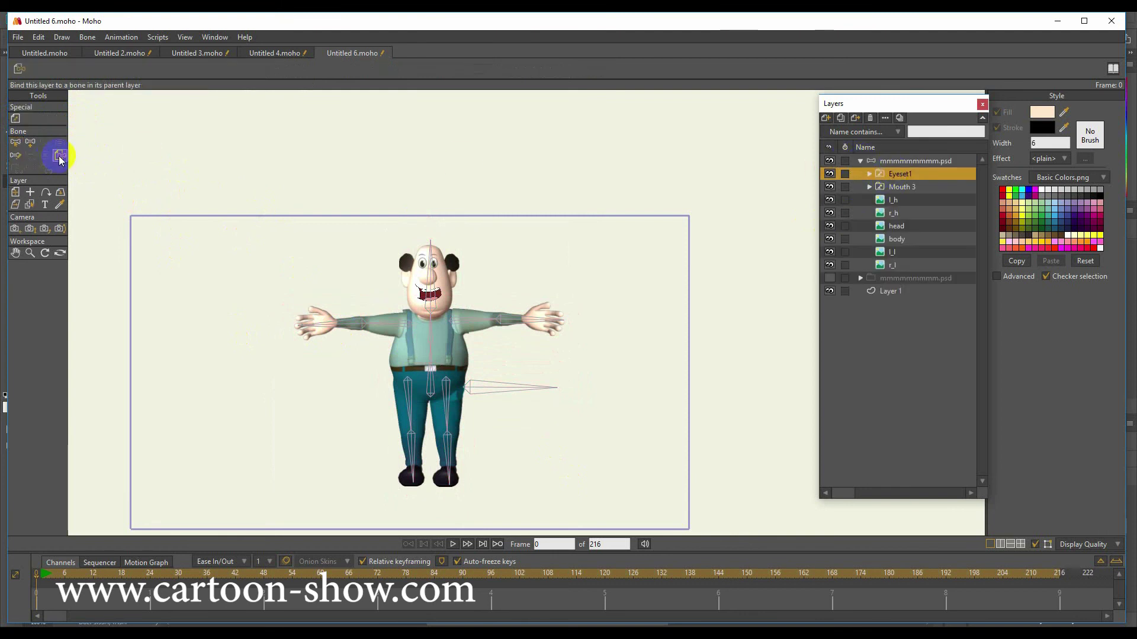
{"action": "left_click", "coordinate": [431, 281]}
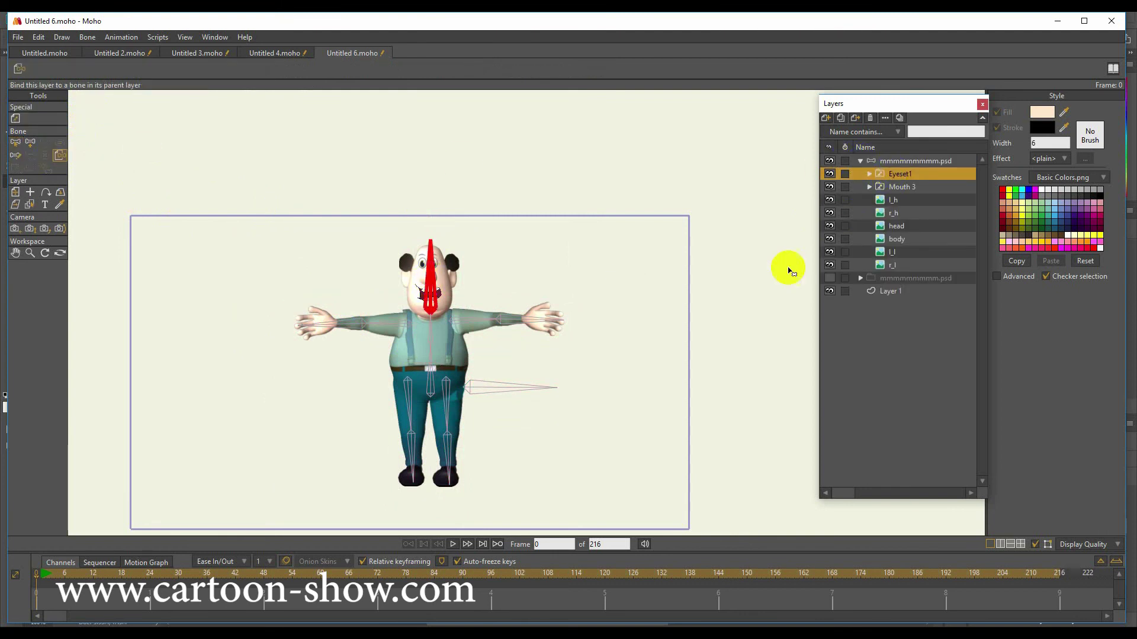
{"action": "left_click", "coordinate": [900, 186]}
{"action": "left_click", "coordinate": [422, 291]}
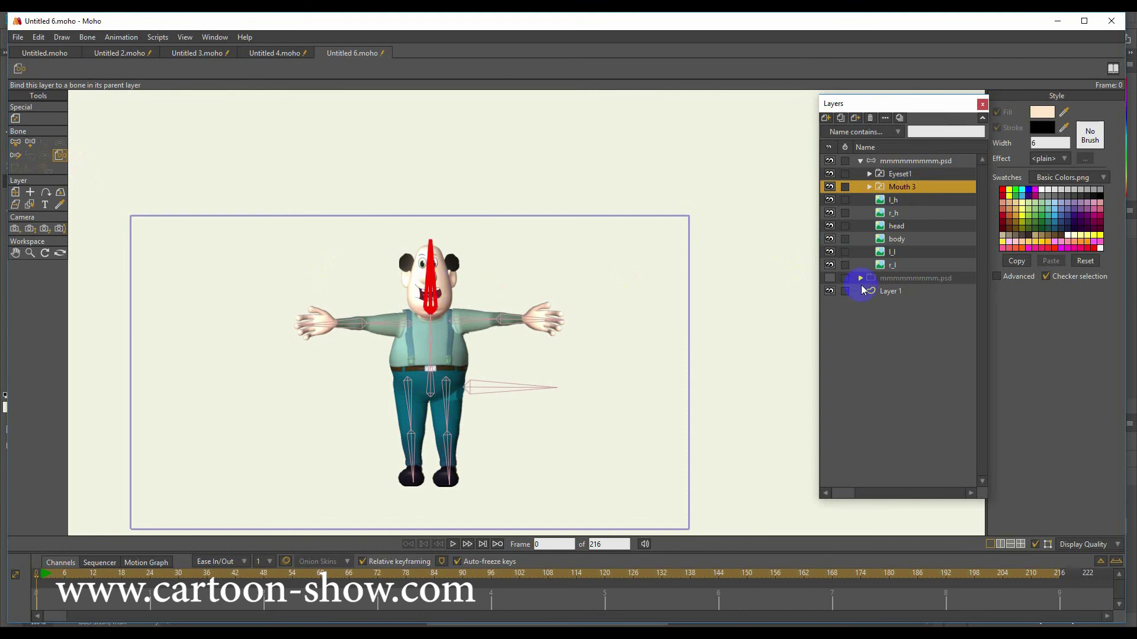
Step: Bind the head layer to the head bone and create a smooth joint for the l_h layer with its two arm bones
{"action": "left_click", "coordinate": [904, 231]}
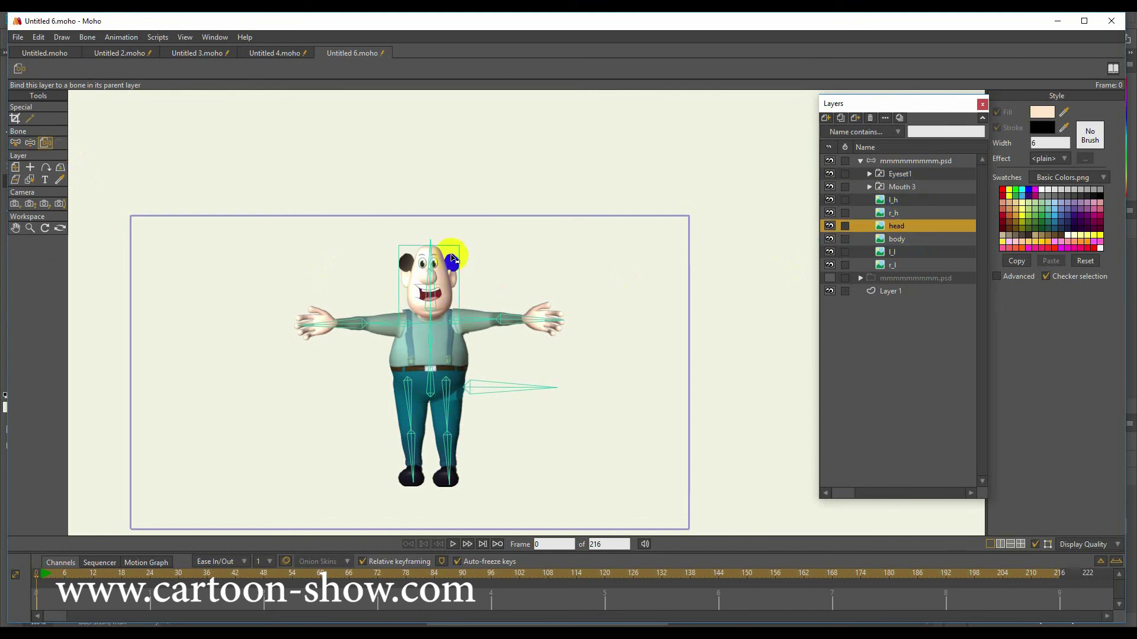
{"action": "left_click", "coordinate": [430, 286]}
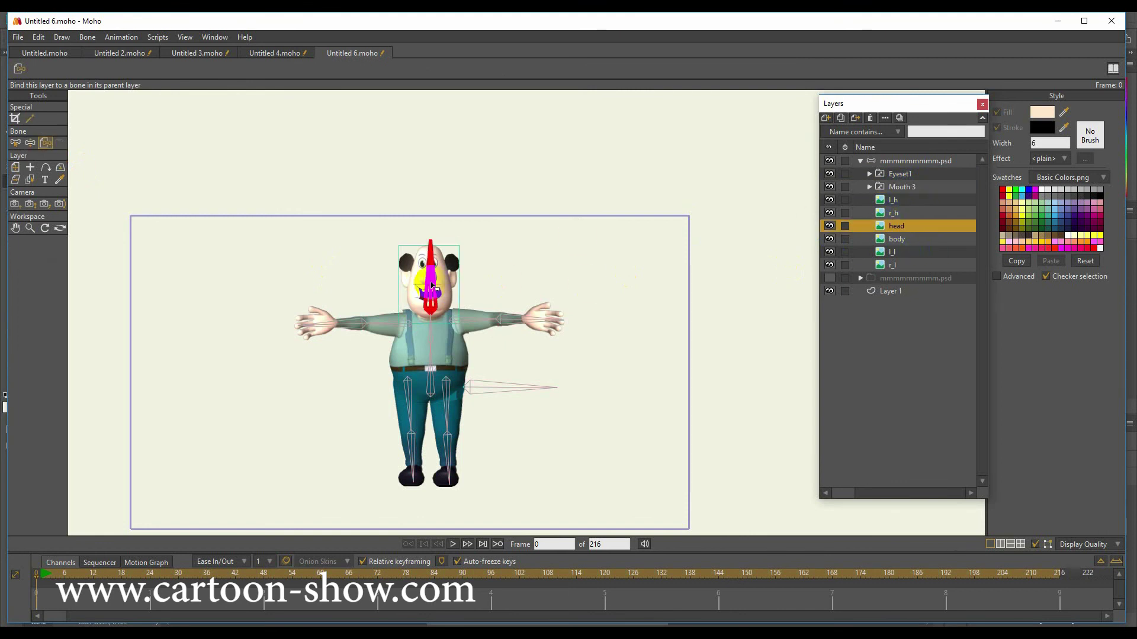
{"action": "left_click", "coordinate": [908, 202]}
{"action": "left_click", "coordinate": [469, 292]}
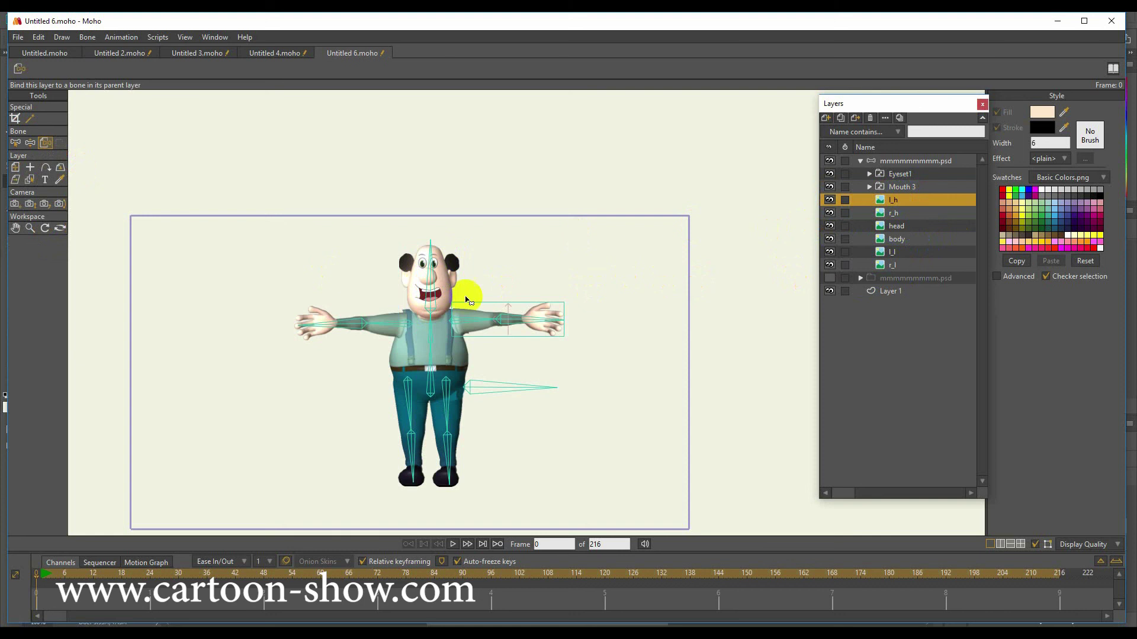
{"action": "left_click", "coordinate": [16, 143]}
{"action": "left_click", "coordinate": [501, 324]}
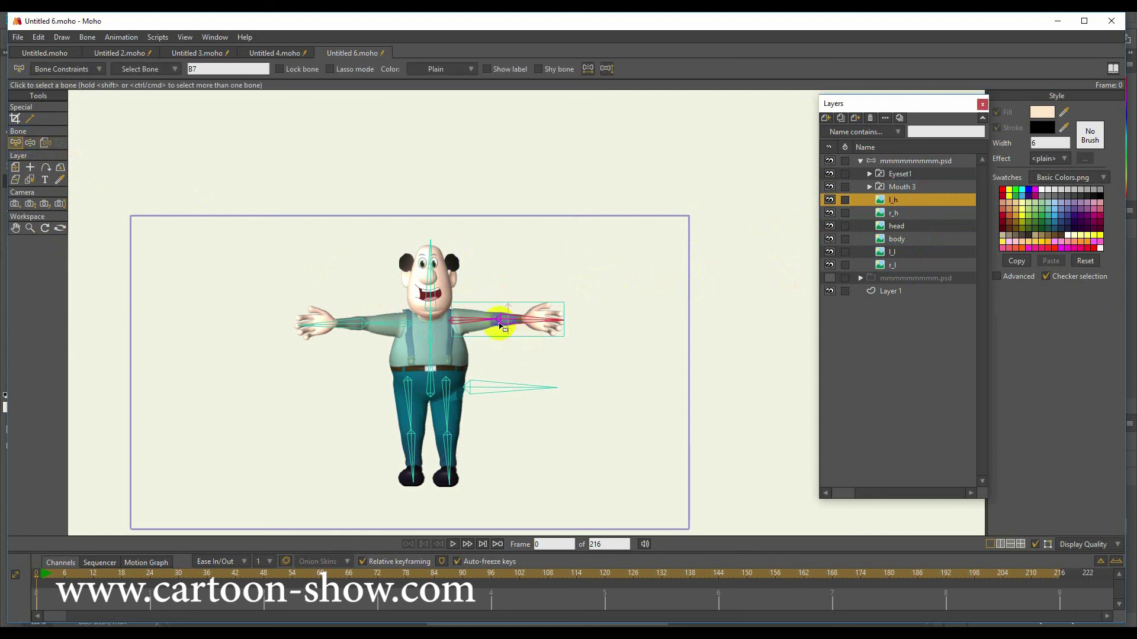
{"action": "left_click", "coordinate": [86, 37]}
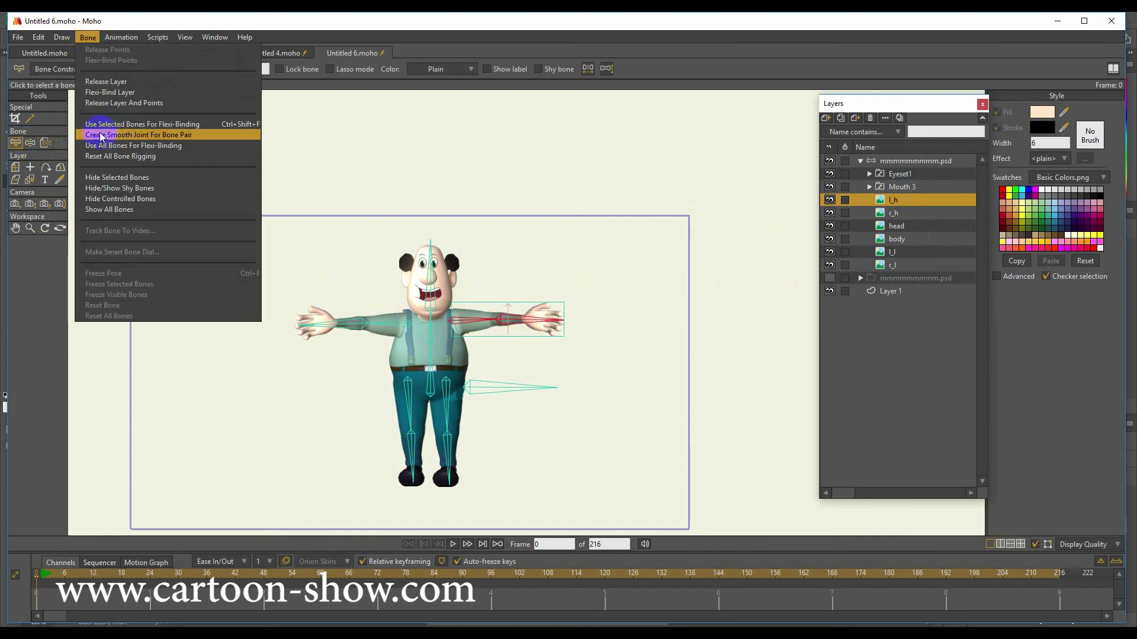
{"action": "left_click", "coordinate": [112, 140]}
{"action": "left_click", "coordinate": [497, 321]}
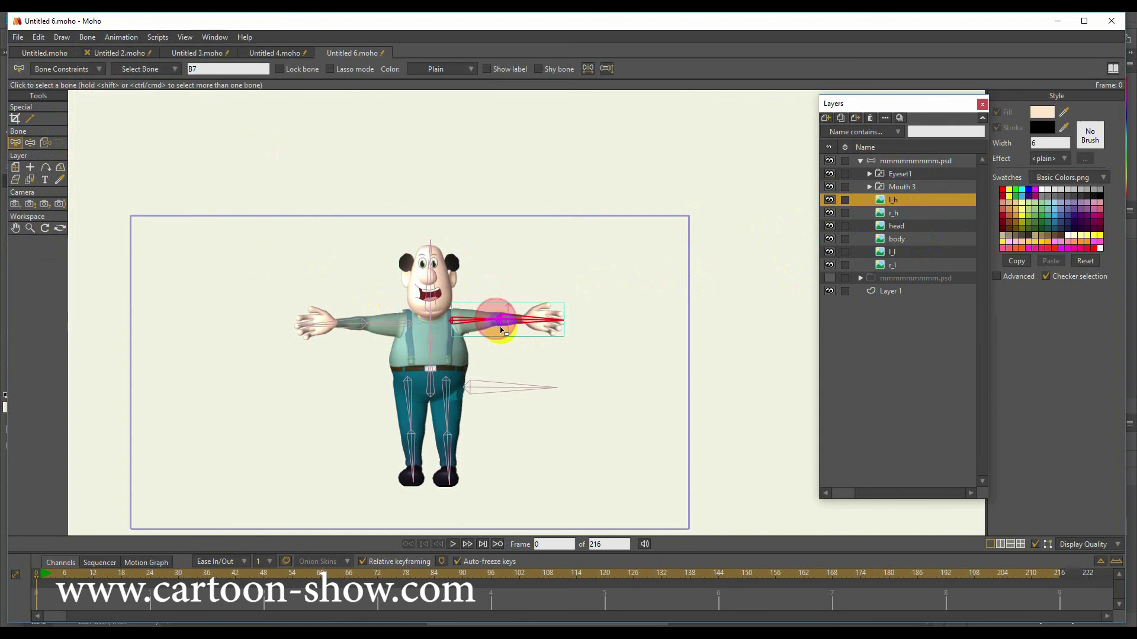
Step: Create a smooth joint for the r_h layer using its upper-arm and forearm bones
{"action": "left_click", "coordinate": [894, 215]}
{"action": "left_click_drag", "start_coordinate": [298, 293], "coordinate": [397, 361]}
{"action": "left_click", "coordinate": [87, 37]}
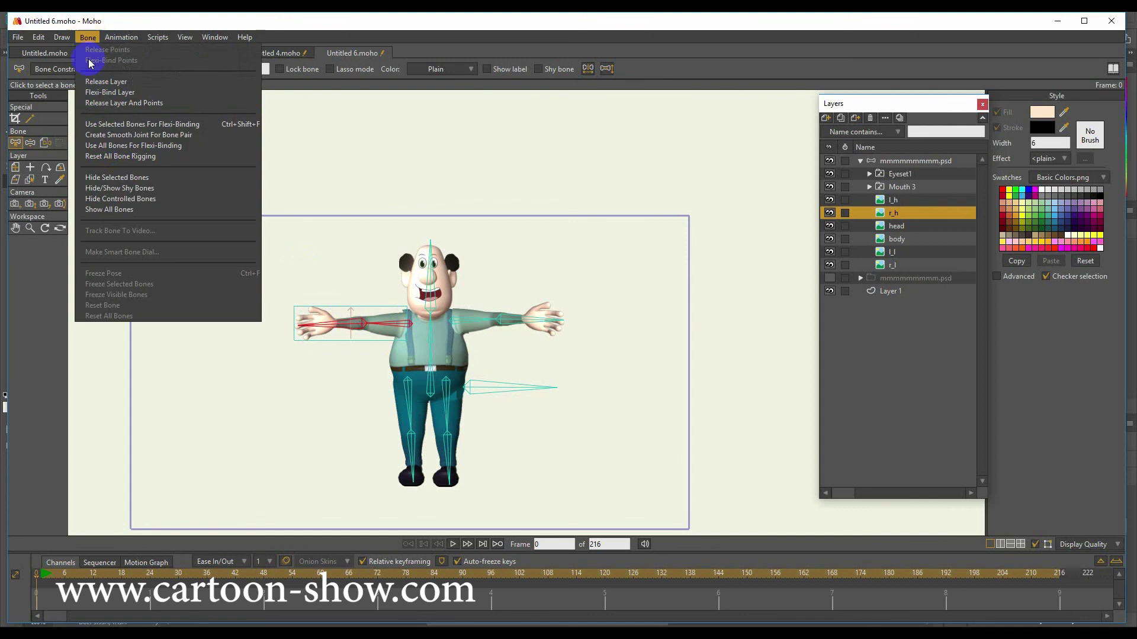
{"action": "left_click", "coordinate": [112, 147]}
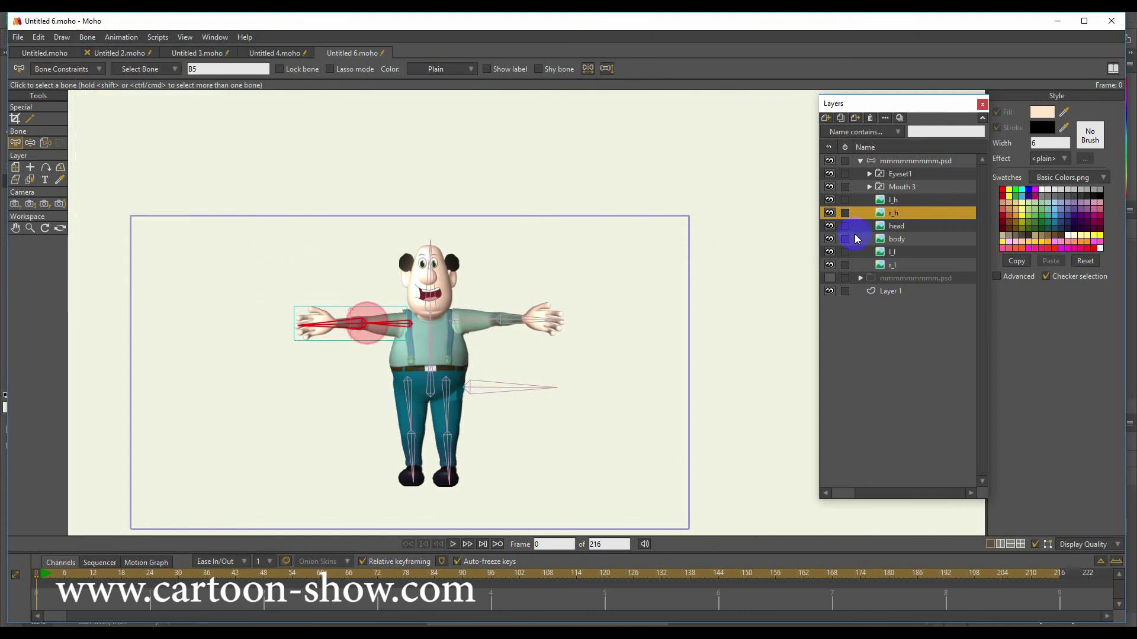
Step: Create a smooth joint for the body layer using the pelvis bone B2 and the spine bone above it
{"action": "left_click", "coordinate": [890, 229]}
{"action": "left_click", "coordinate": [900, 242]}
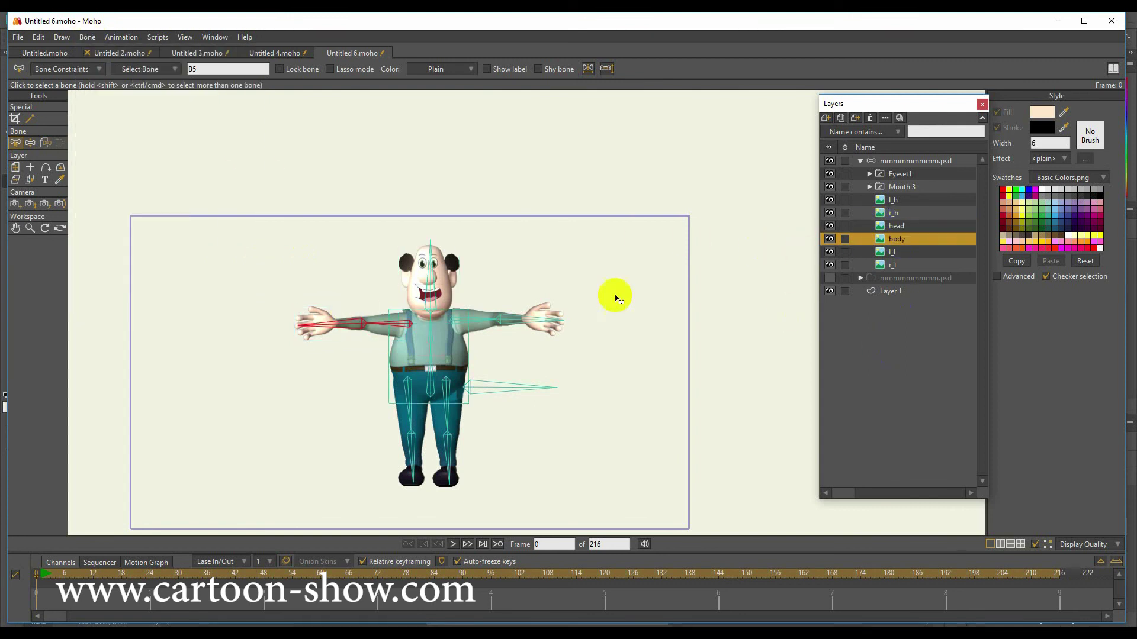
{"action": "left_click", "coordinate": [432, 370]}
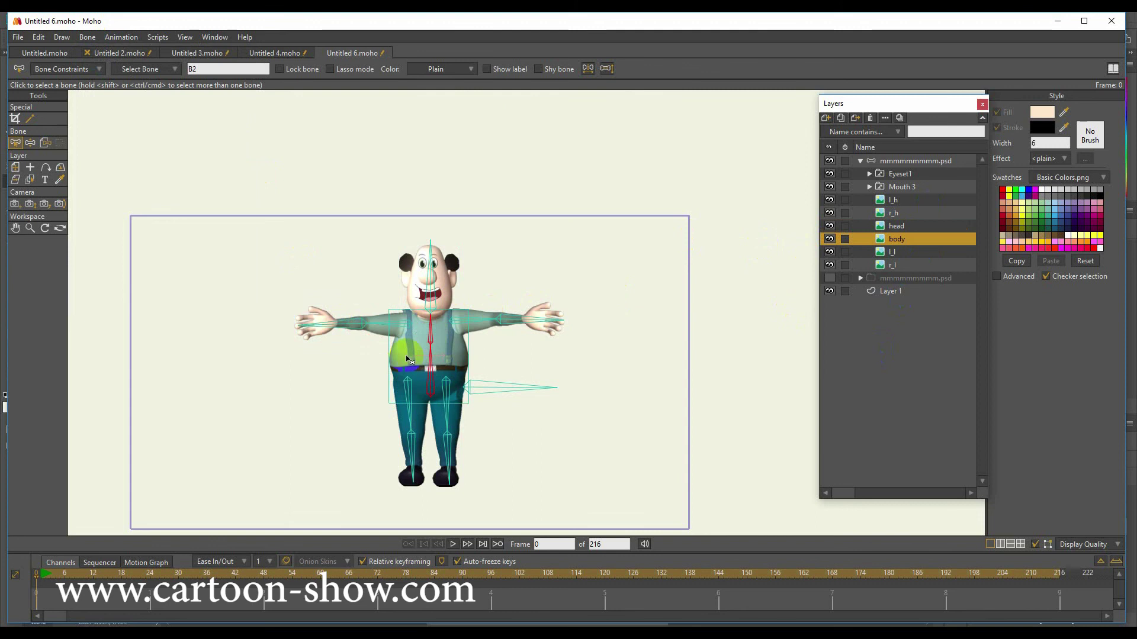
{"action": "left_click", "coordinate": [88, 38]}
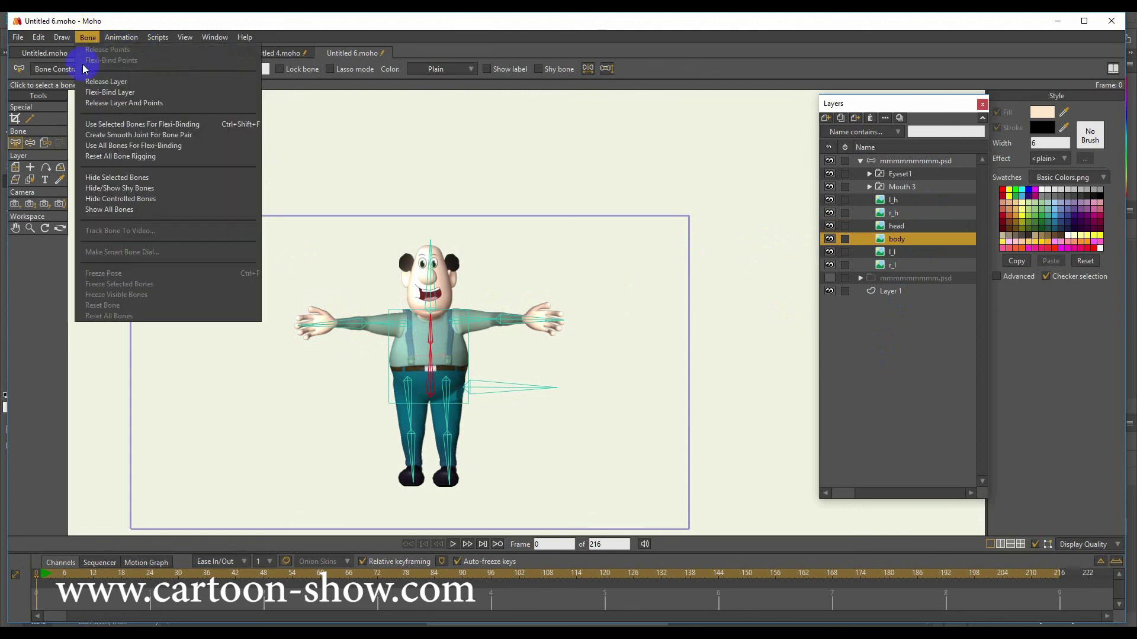
{"action": "left_click", "coordinate": [98, 136]}
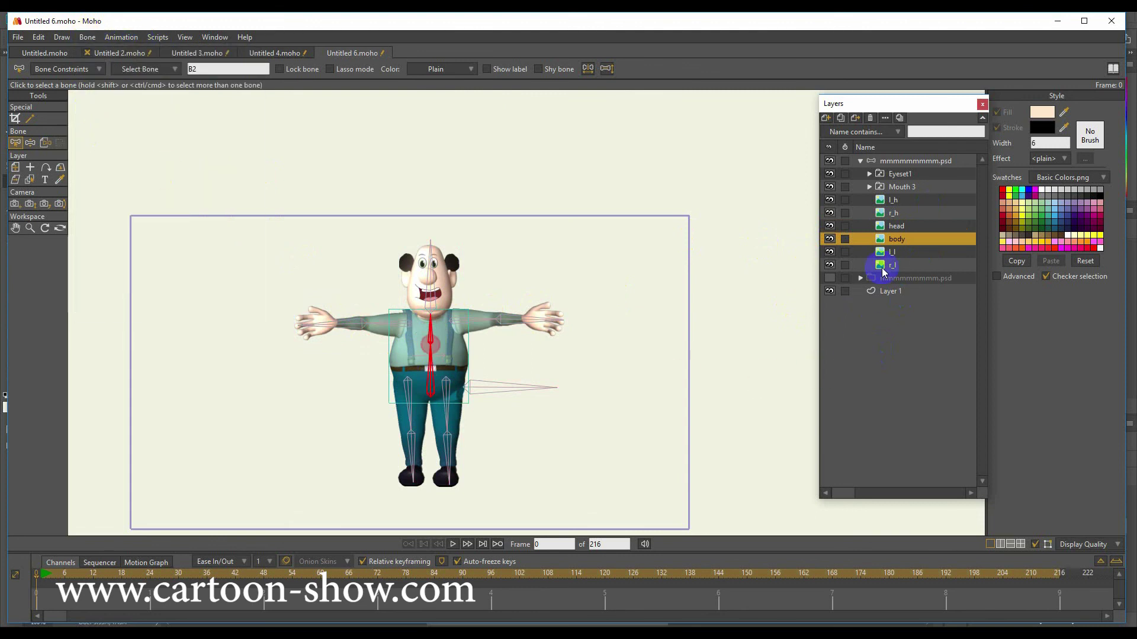
Step: Create smooth joints for the l_l and r_l leg layers, each with its own thigh and shin bones
{"action": "left_click", "coordinate": [893, 253]}
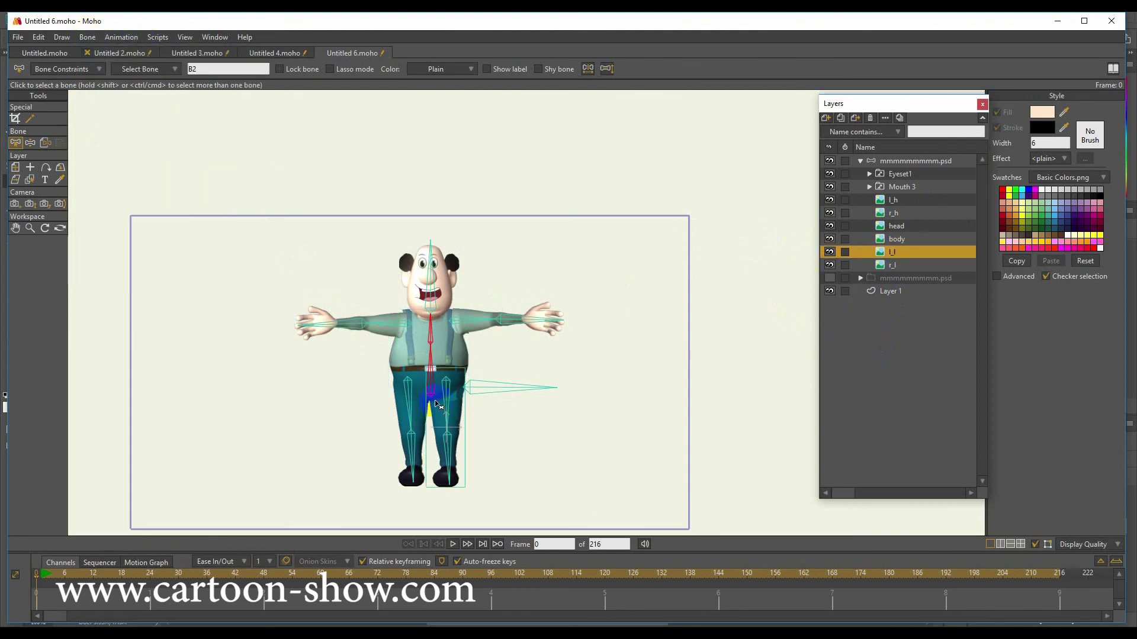
{"action": "left_click", "coordinate": [459, 453]}
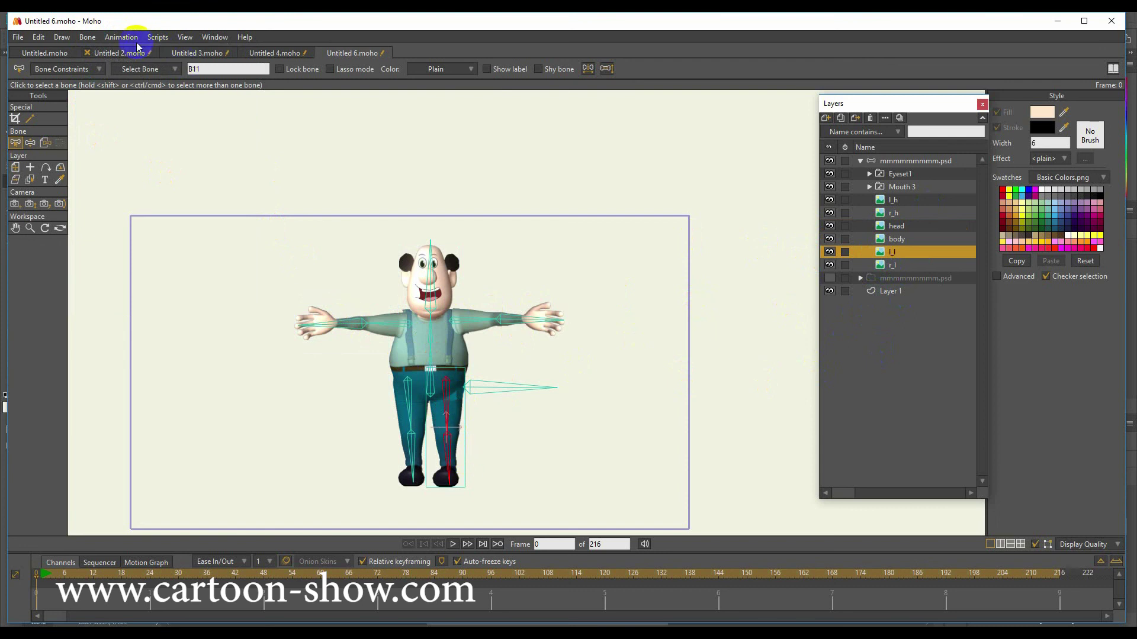
{"action": "left_click", "coordinate": [88, 37]}
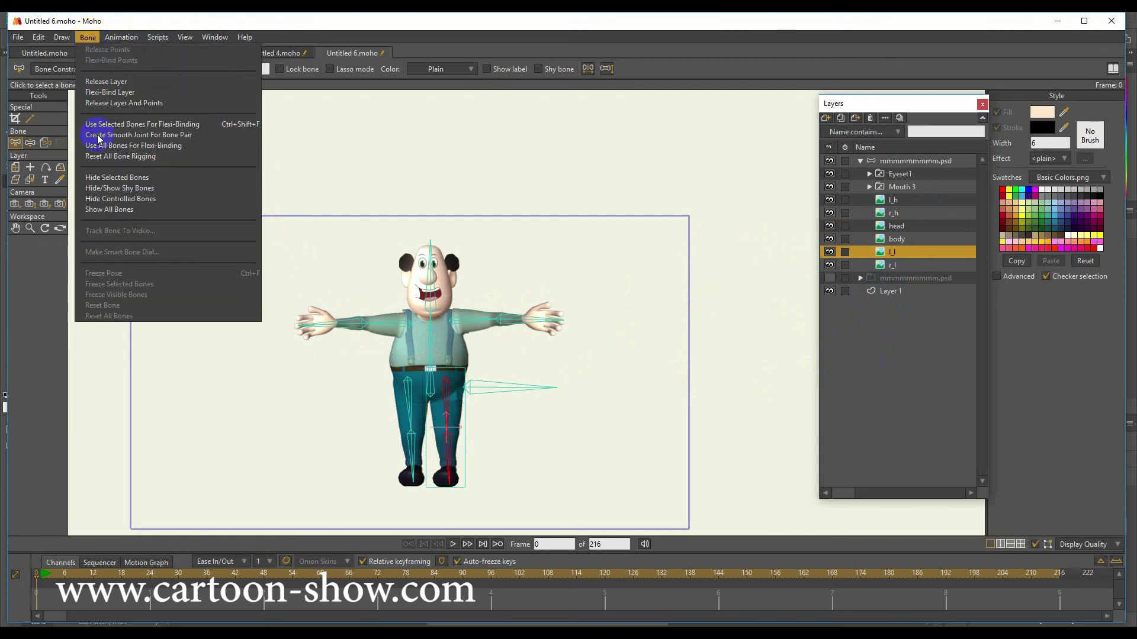
{"action": "left_click", "coordinate": [98, 135]}
{"action": "left_click", "coordinate": [893, 268]}
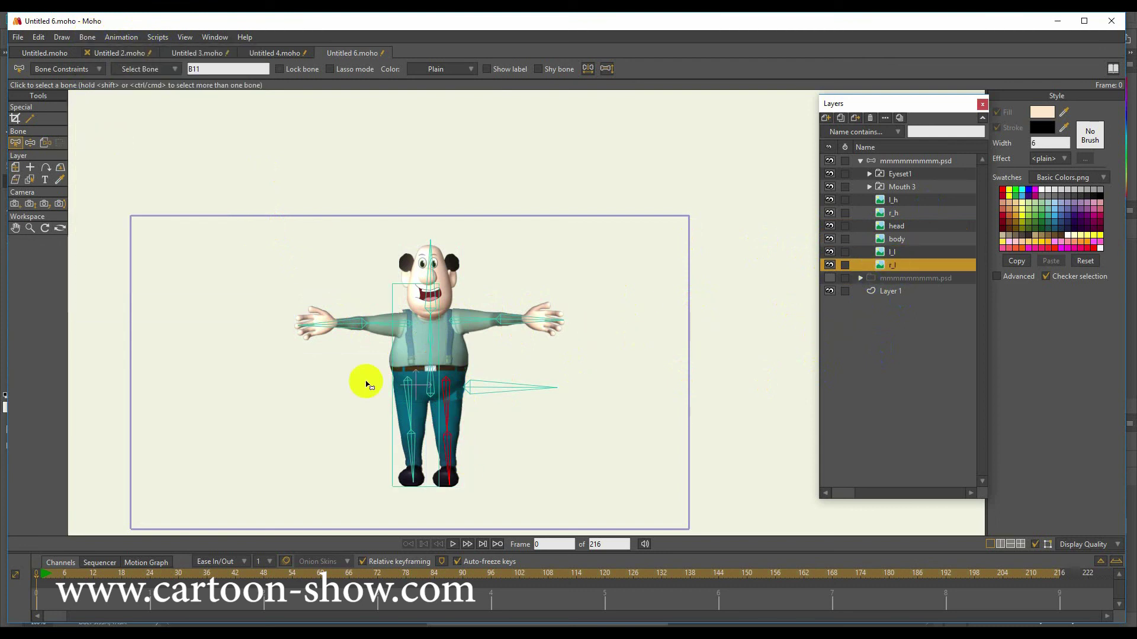
{"action": "left_click_drag", "start_coordinate": [351, 394], "coordinate": [421, 455]}
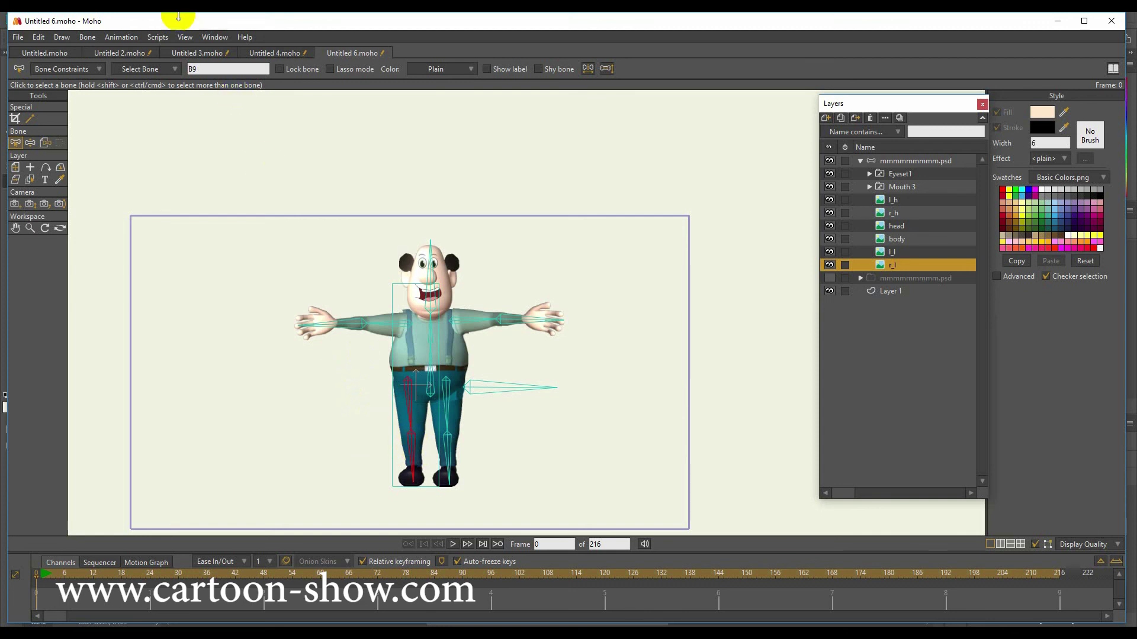
{"action": "left_click", "coordinate": [88, 36]}
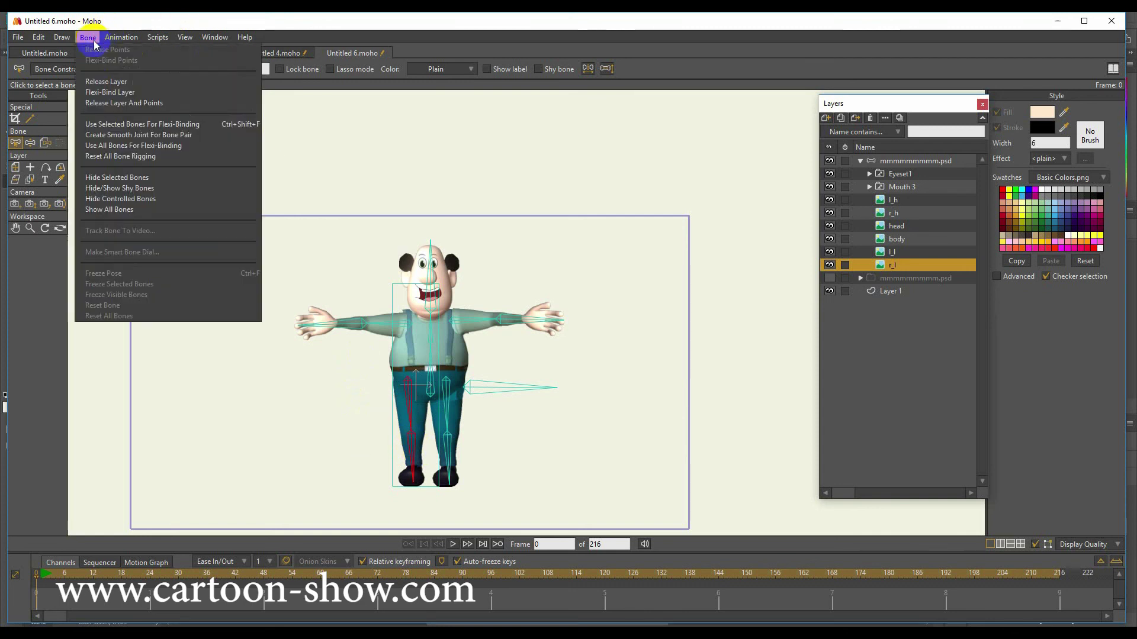
{"action": "left_click", "coordinate": [107, 140]}
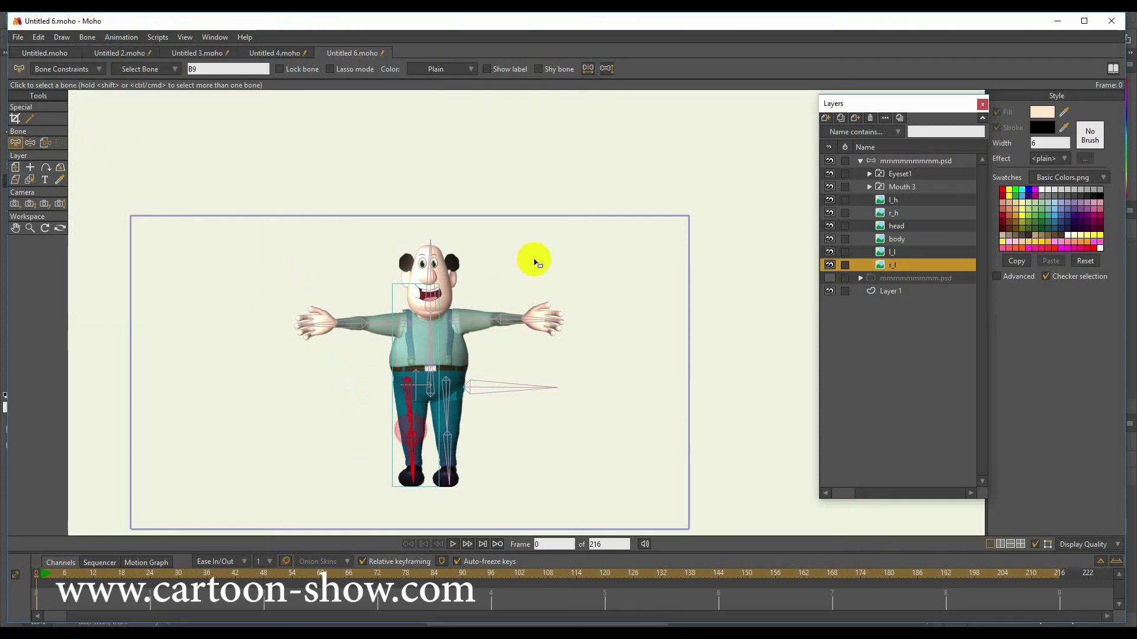
Step: Collapse the bone layer and, at frame 3, test the rig by moving the head bone
{"action": "left_click", "coordinate": [861, 162]}
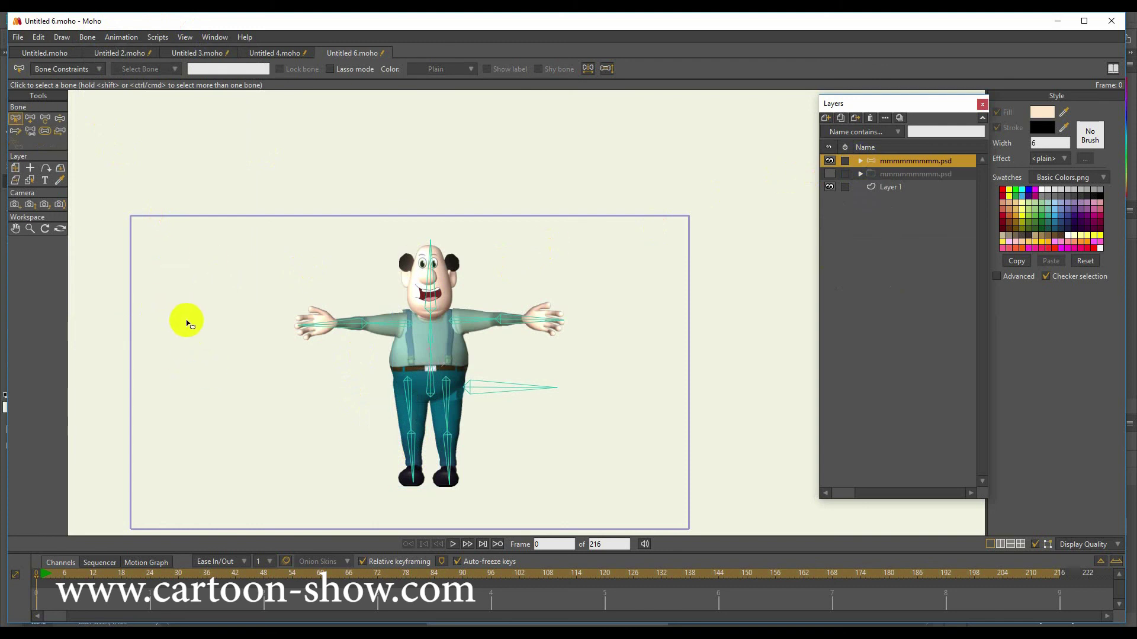
{"action": "scroll", "coordinate": [186, 321], "scroll_direction": "up", "scroll_amount": 2}
{"action": "left_click", "coordinate": [16, 228]}
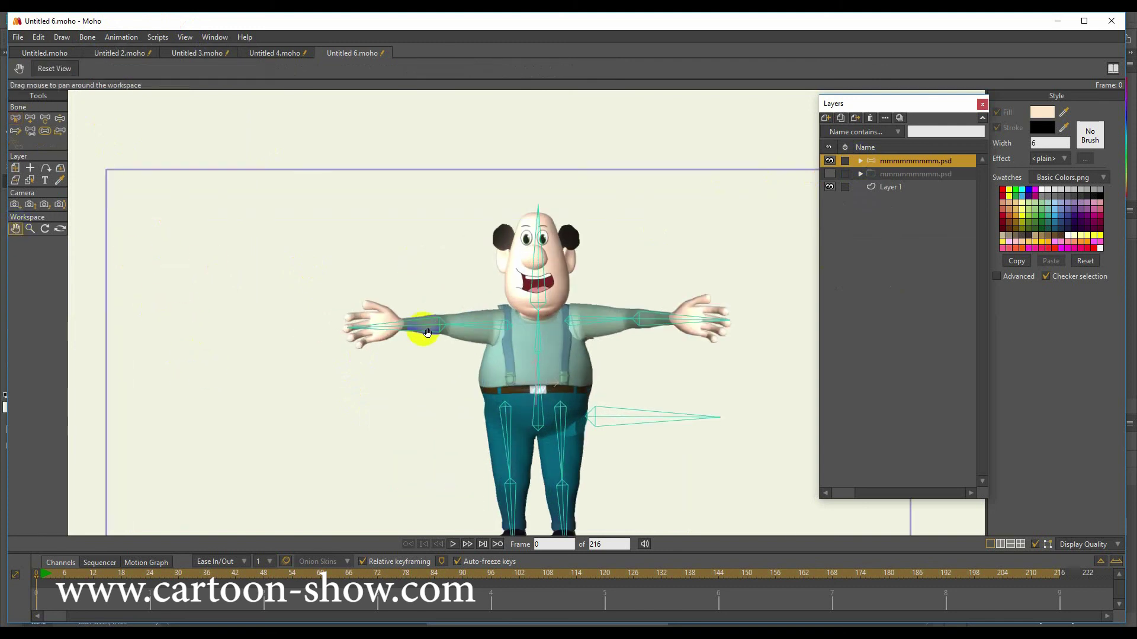
{"action": "left_click_drag", "start_coordinate": [419, 330], "coordinate": [349, 259]}
{"action": "left_click", "coordinate": [51, 554]}
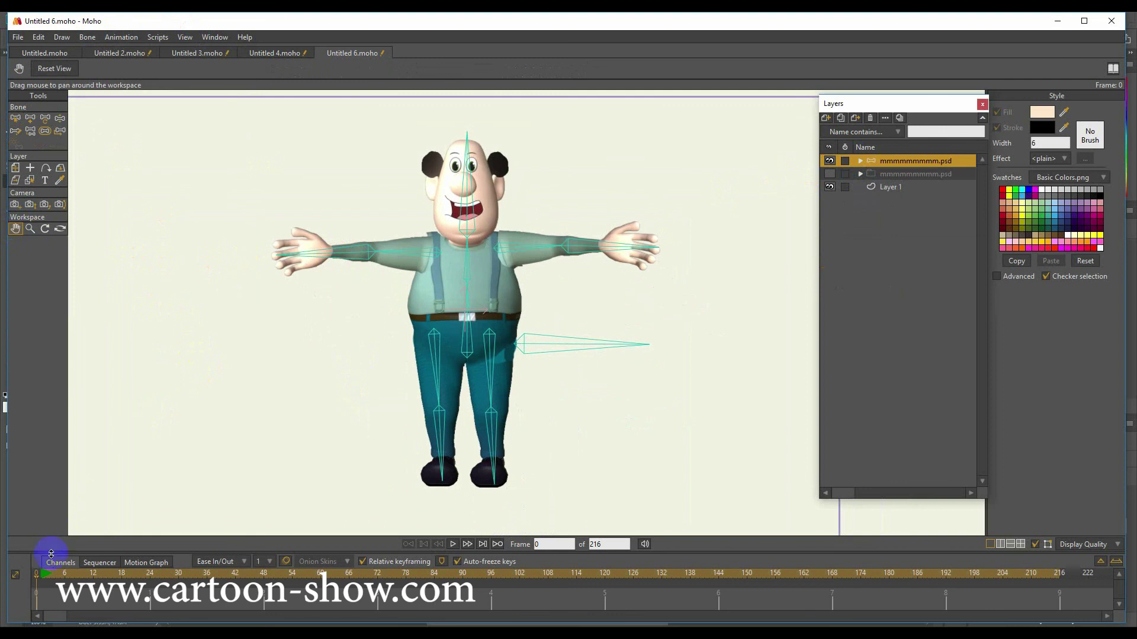
{"action": "left_click", "coordinate": [51, 576]}
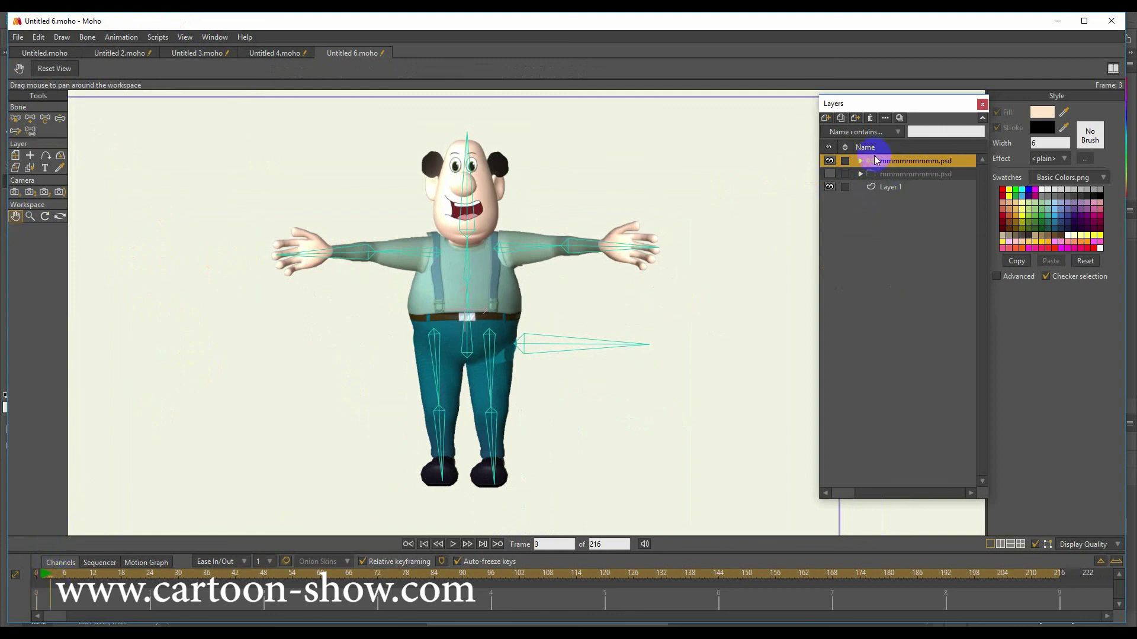
{"action": "left_click", "coordinate": [49, 119]}
{"action": "left_click", "coordinate": [453, 190]}
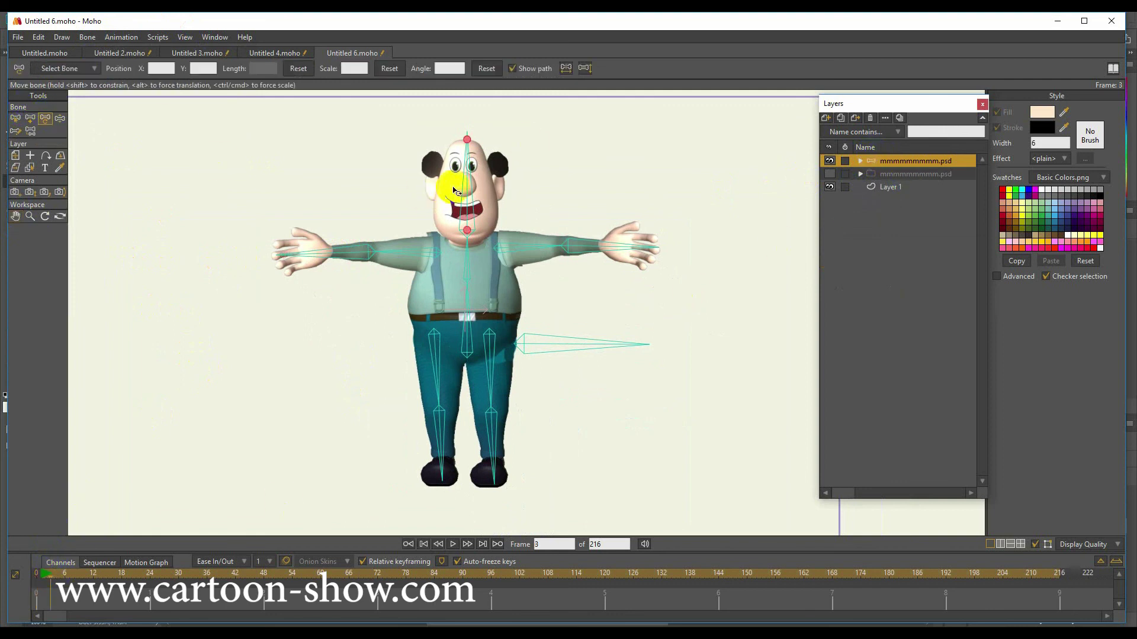
{"action": "left_click", "coordinate": [466, 235]}
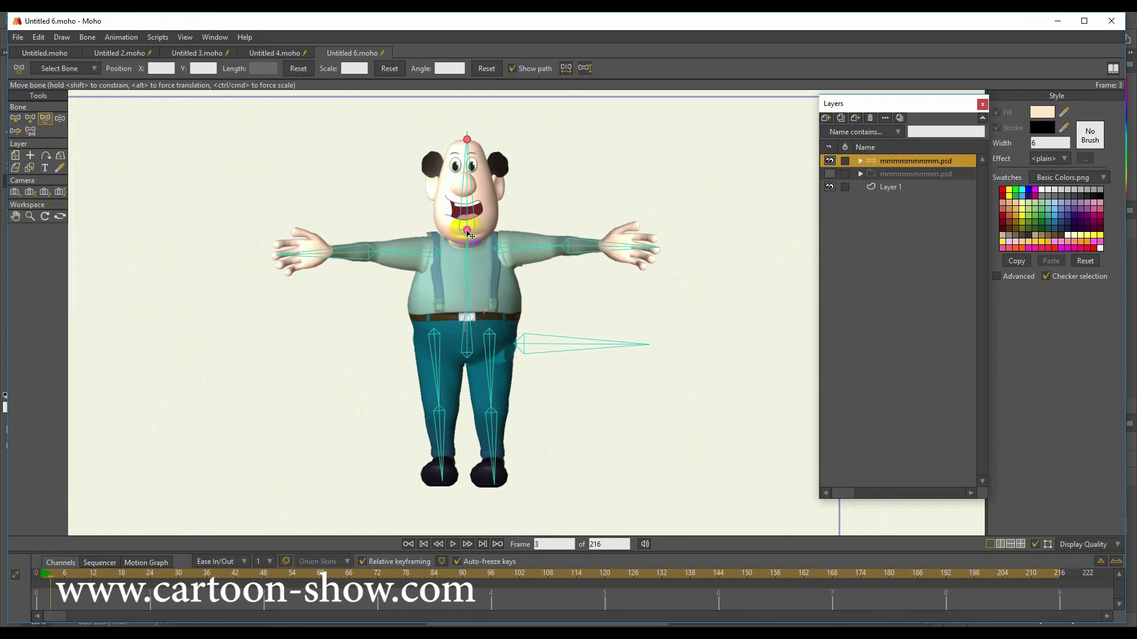
{"action": "mouse_move", "coordinate": [468, 235]}
{"action": "left_mouse_down"}
{"action": "mouse_move", "coordinate": [450, 197]}
{"action": "mouse_move", "coordinate": [468, 204]}
{"action": "mouse_move", "coordinate": [447, 205]}
{"action": "mouse_move", "coordinate": [457, 215]}
{"action": "left_mouse_up"}
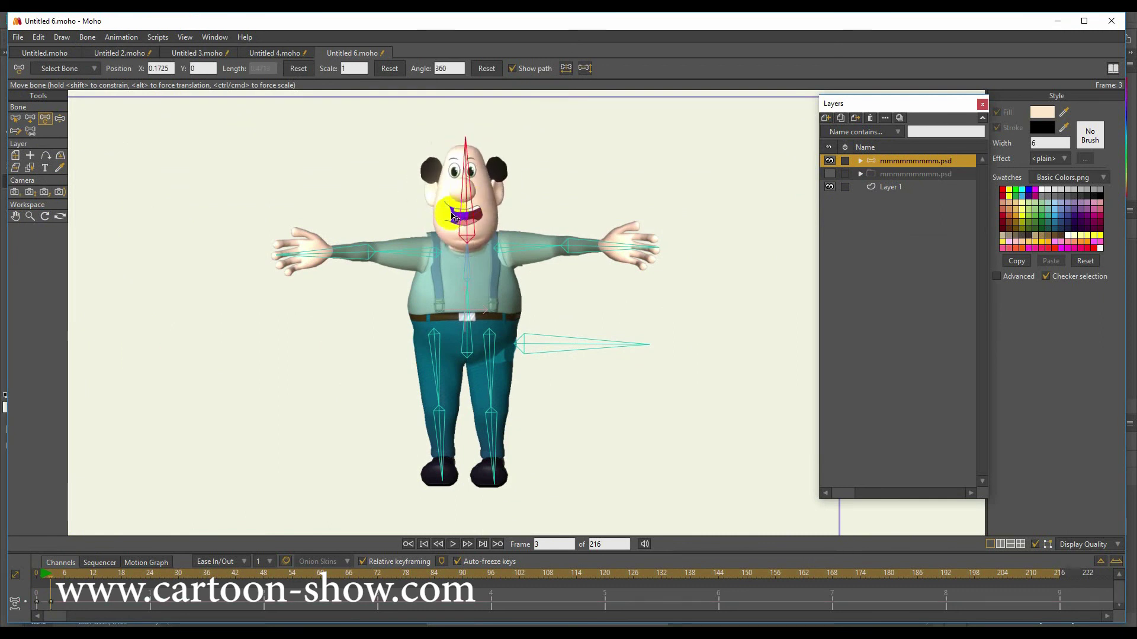
Step: Pose the arms at frame 3 with the r_h forearm raised in a wave and the l_h hand on the hip
{"action": "left_click", "coordinate": [359, 252]}
{"action": "left_click_drag", "start_coordinate": [359, 251], "coordinate": [391, 191]}
{"action": "left_click", "coordinate": [567, 249]}
{"action": "left_click_drag", "start_coordinate": [580, 256], "coordinate": [503, 249]}
{"action": "left_click", "coordinate": [534, 256]}
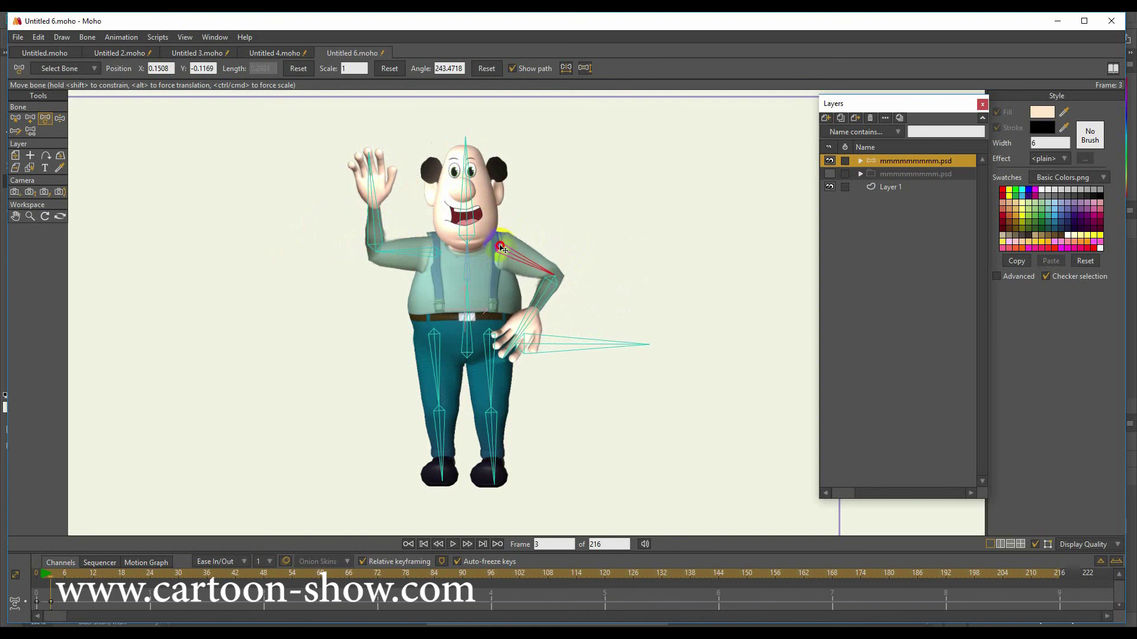
Step: Bend both legs at the knees at frame 3 by moving their thigh and shin bones
{"action": "left_click_drag", "start_coordinate": [443, 386], "coordinate": [475, 391]}
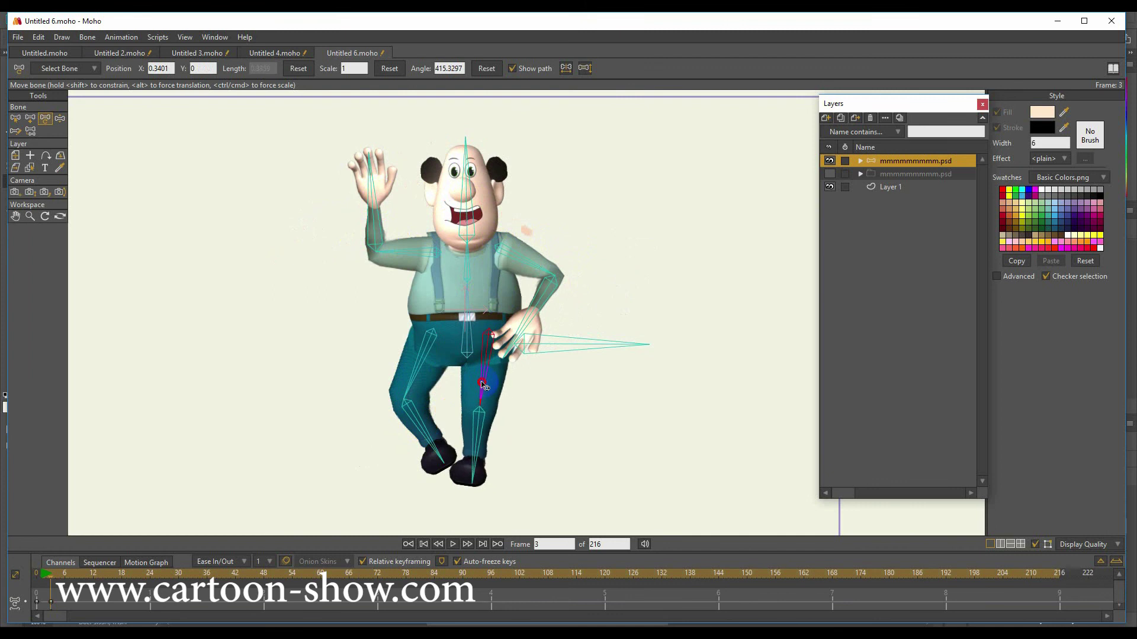
{"action": "left_click_drag", "start_coordinate": [483, 430], "coordinate": [521, 435]}
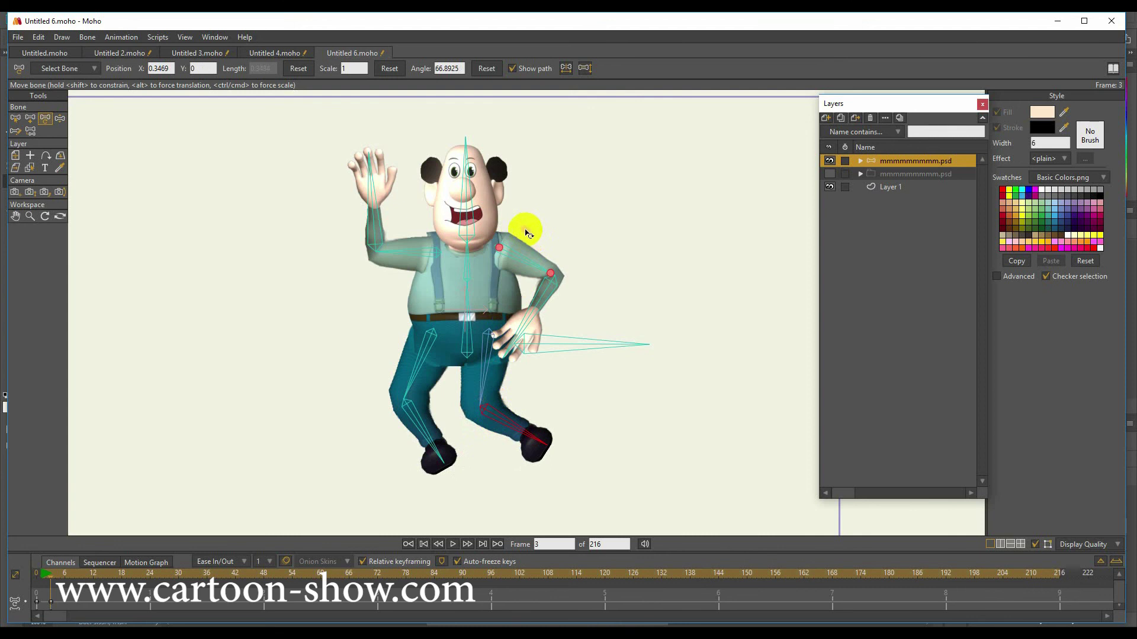
Step: Select the layer containing the stray skin-coloured spot above the l_h shoulder and hide Layer 1
{"action": "left_click", "coordinate": [145, 168]}
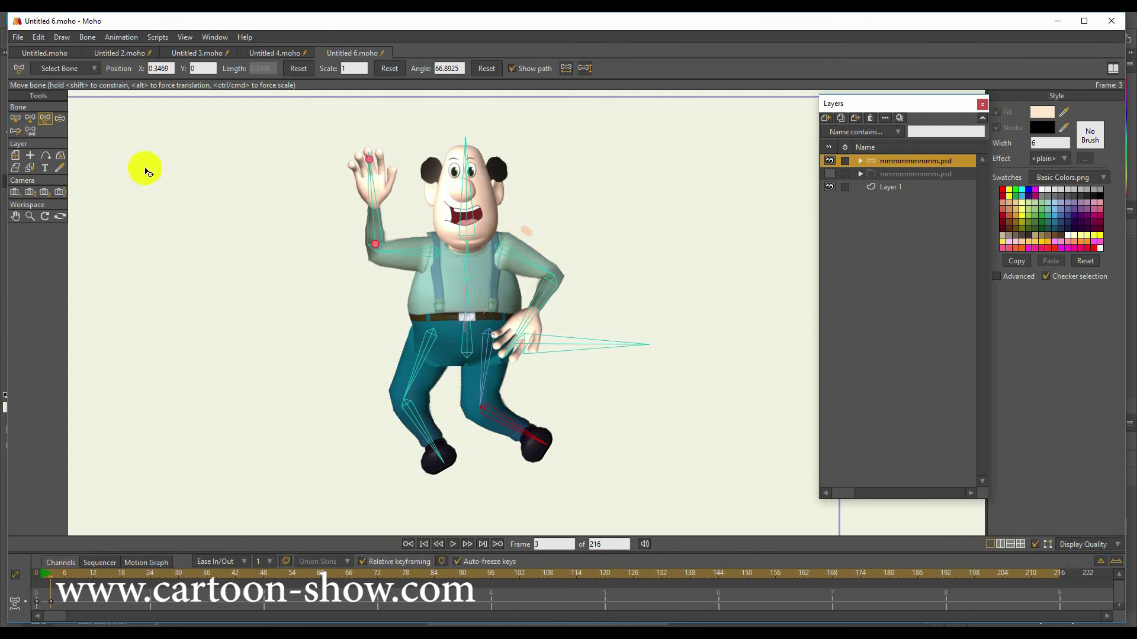
{"action": "left_click", "coordinate": [29, 169]}
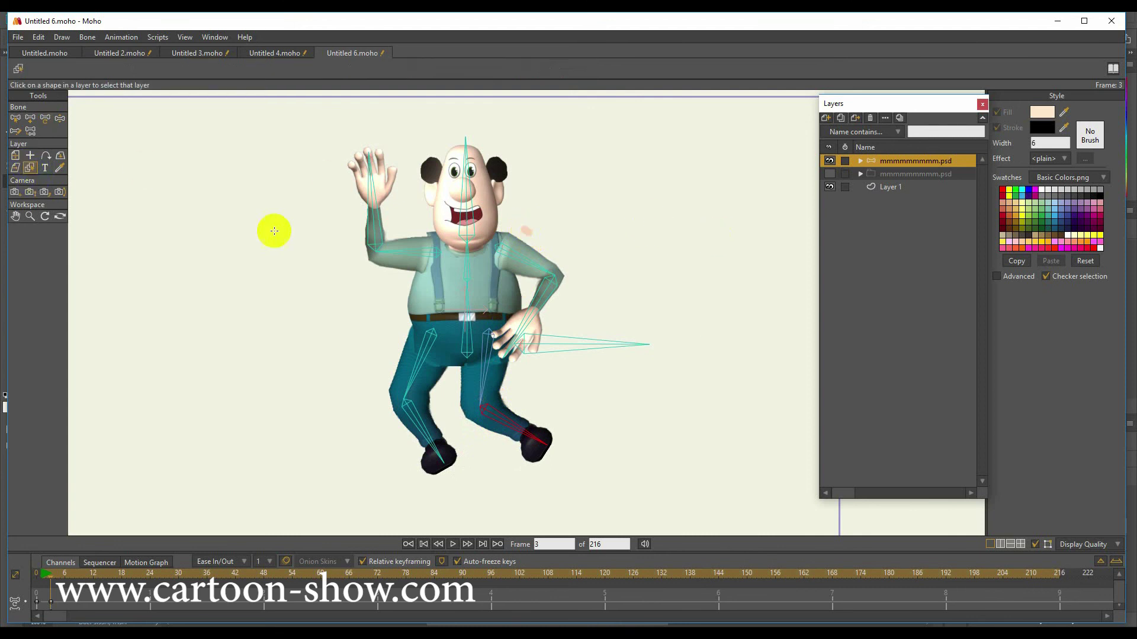
{"action": "left_click", "coordinate": [528, 228]}
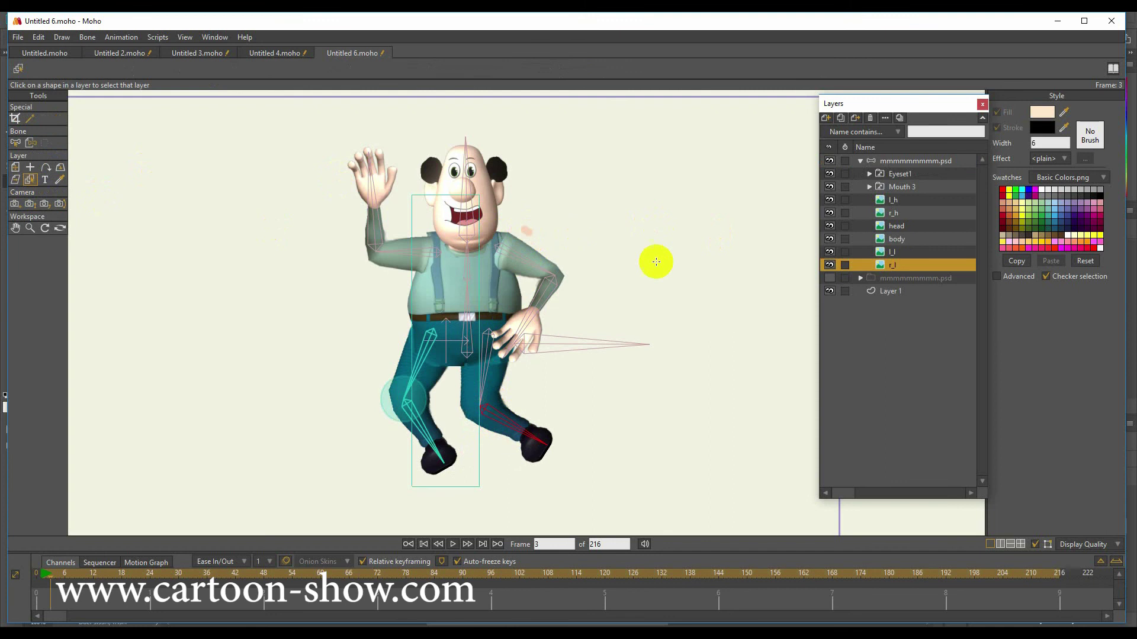
{"action": "left_click", "coordinate": [830, 290]}
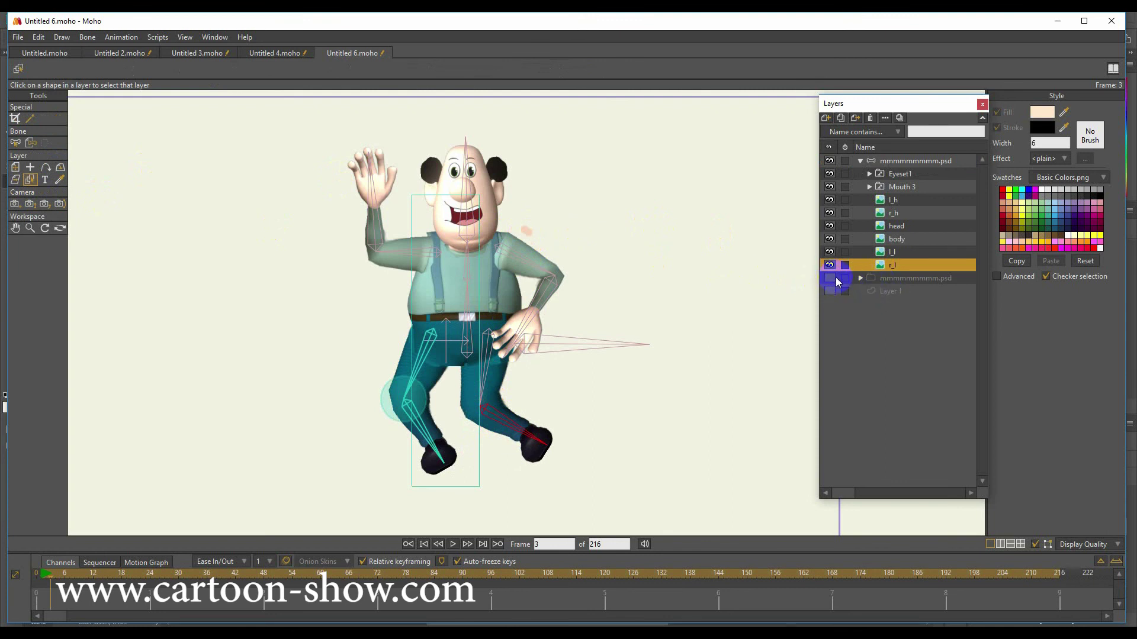
{"action": "scroll", "coordinate": [559, 224], "scroll_direction": "up", "scroll_amount": 5}
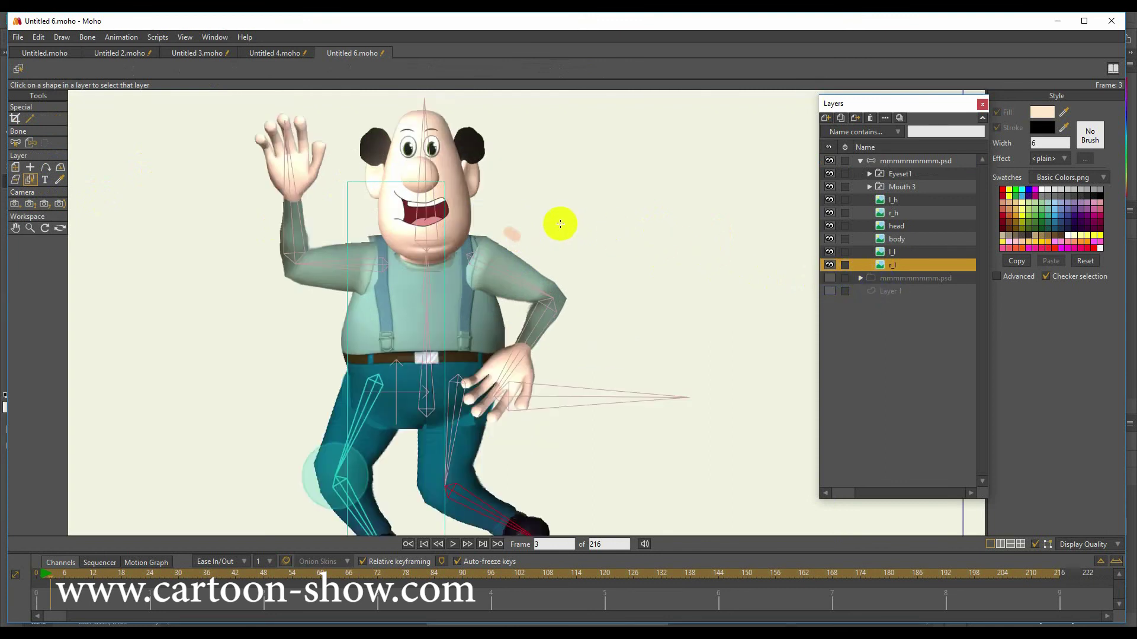
{"action": "scroll", "coordinate": [551, 224], "scroll_direction": "down", "scroll_amount": 3}
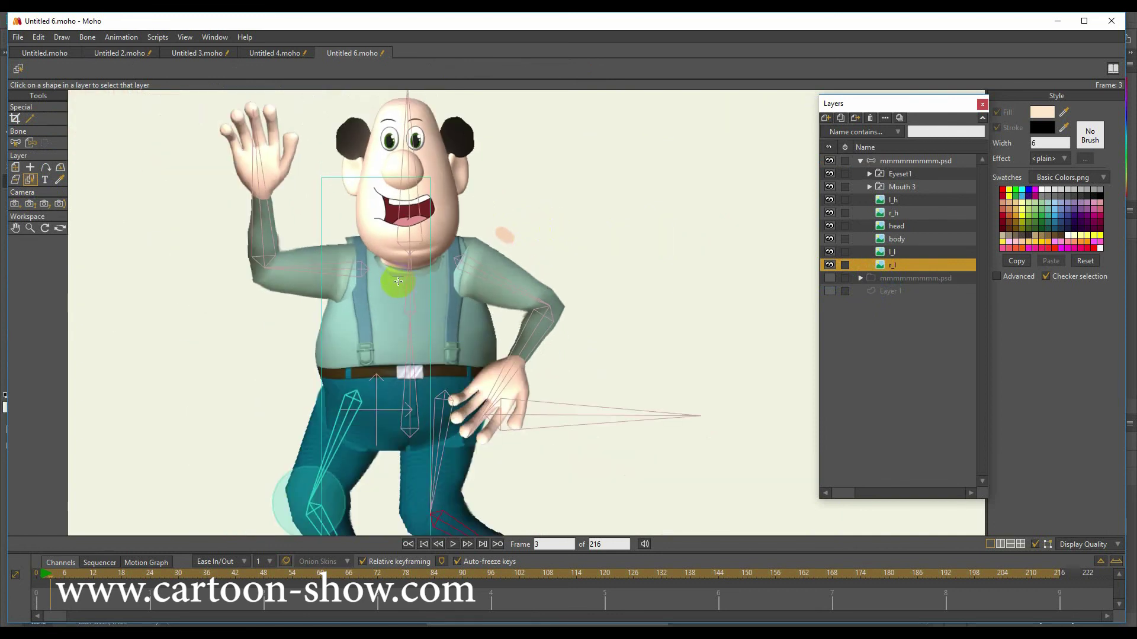
Step: Select the bone layer and shift the r_h upper-arm bone slightly up and outward at the shoulder at frame 3
{"action": "left_click_drag", "start_coordinate": [845, 187], "coordinate": [848, 206]}
{"action": "left_click", "coordinate": [887, 164]}
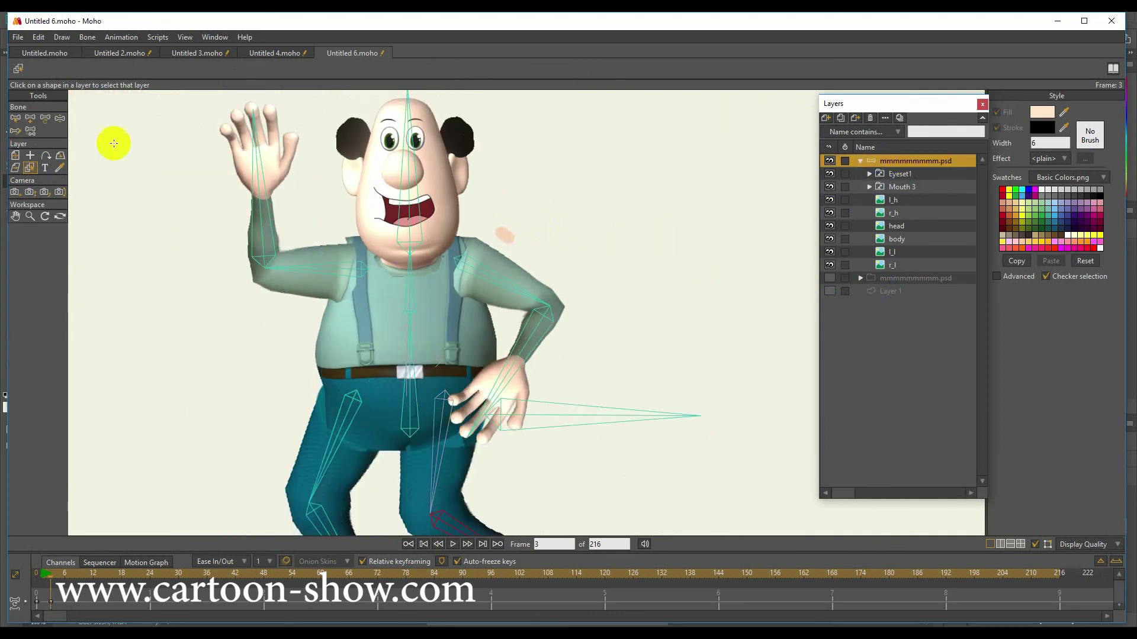
{"action": "left_click", "coordinate": [31, 120]}
{"action": "left_click", "coordinate": [45, 118]}
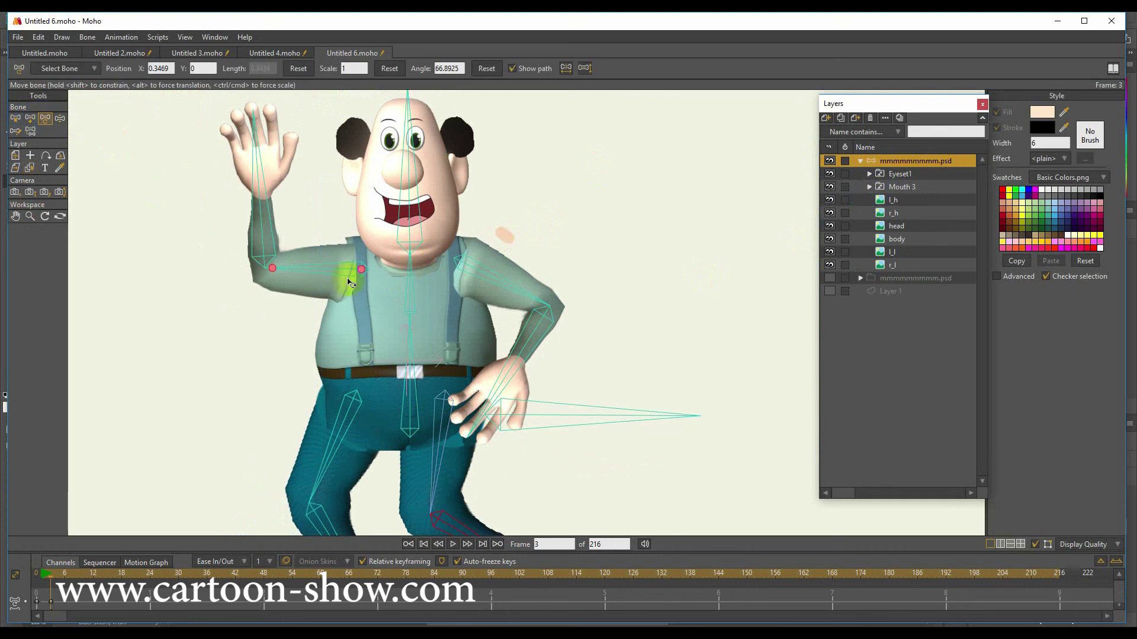
{"action": "left_click_drag", "start_coordinate": [364, 272], "coordinate": [357, 266]}
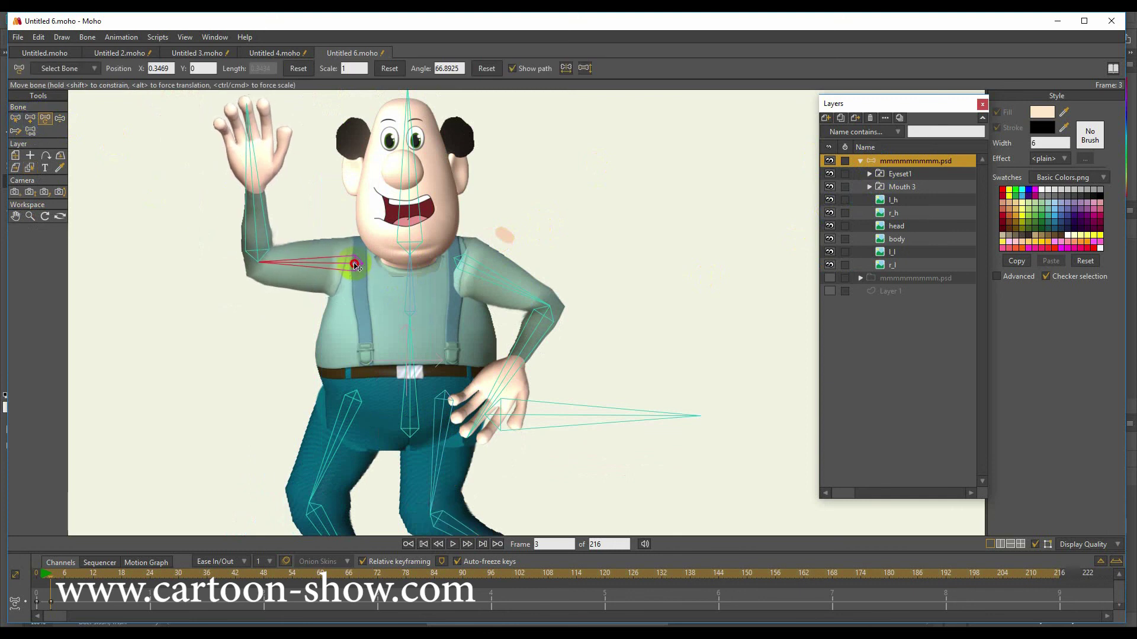
{"action": "left_click", "coordinate": [453, 286]}
{"action": "left_click", "coordinate": [463, 264]}
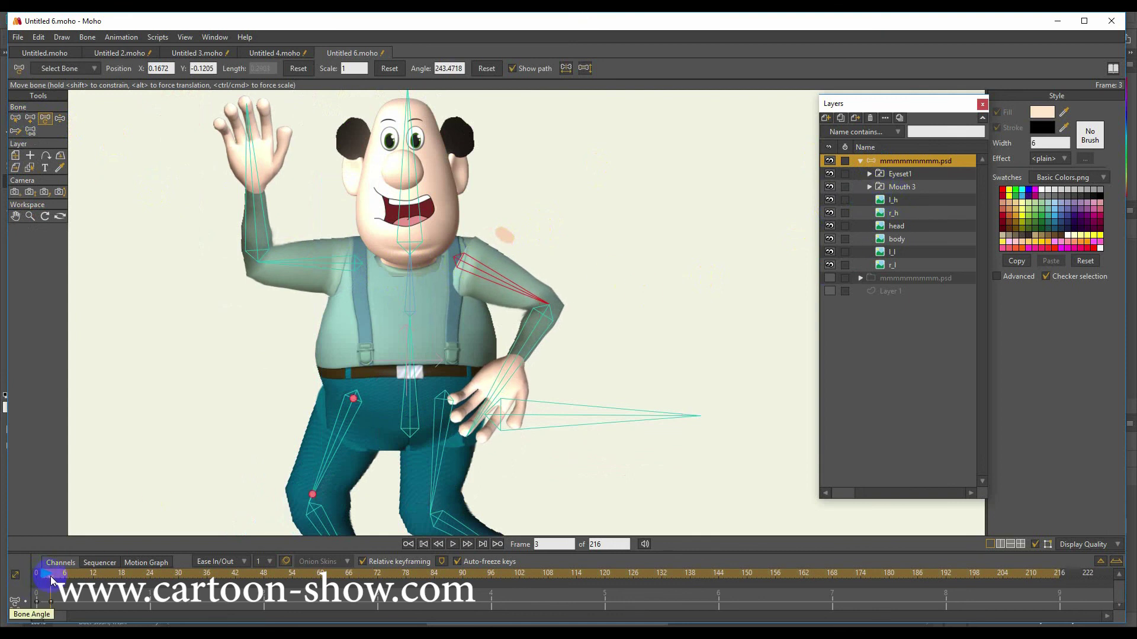
Step: At frame 0, reorder the l_h and r_h arm layers together so they sit directly below the body layer
{"action": "left_click_drag", "start_coordinate": [51, 582], "coordinate": [37, 575]}
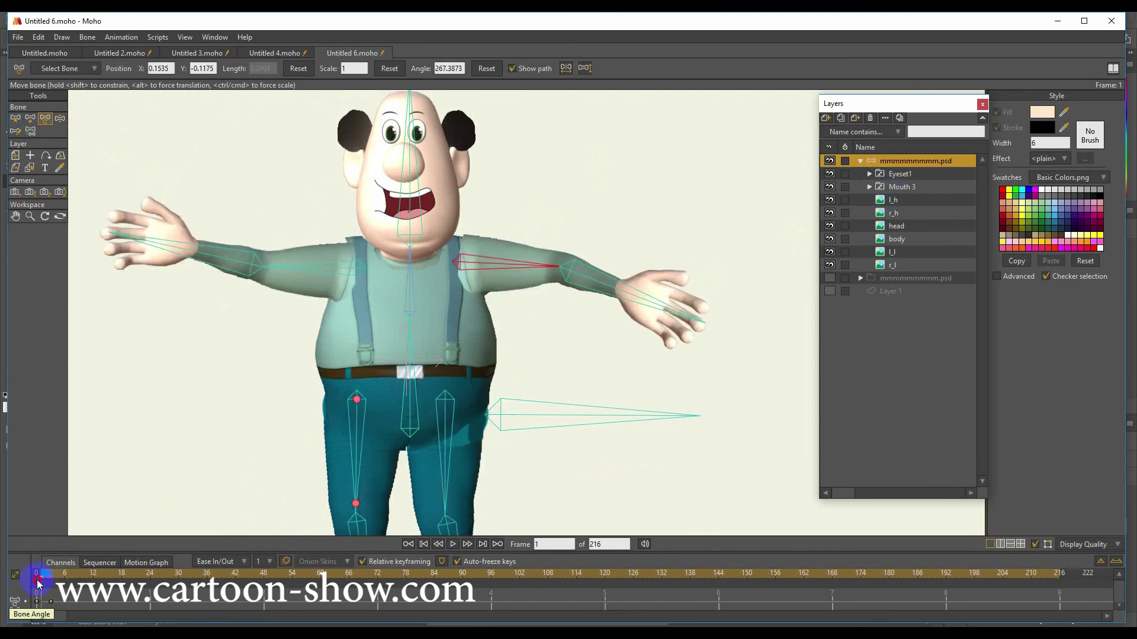
{"action": "left_click", "coordinate": [917, 201]}
{"action": "left_click", "coordinate": [899, 213], "text": "ctrl"}
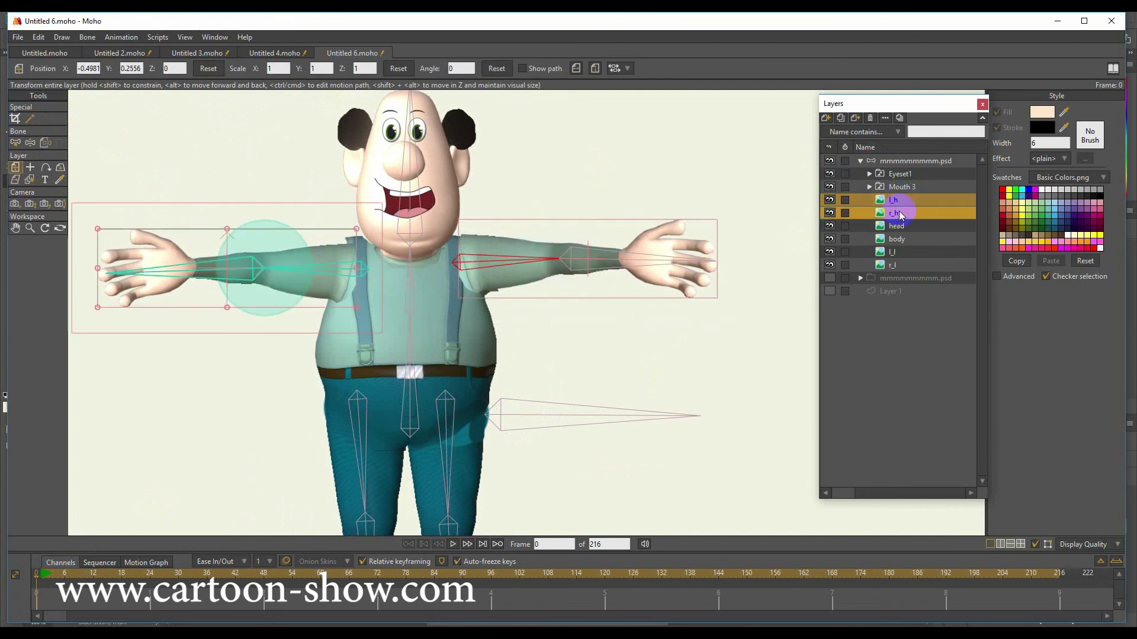
{"action": "left_click_drag", "start_coordinate": [899, 213], "coordinate": [904, 251]}
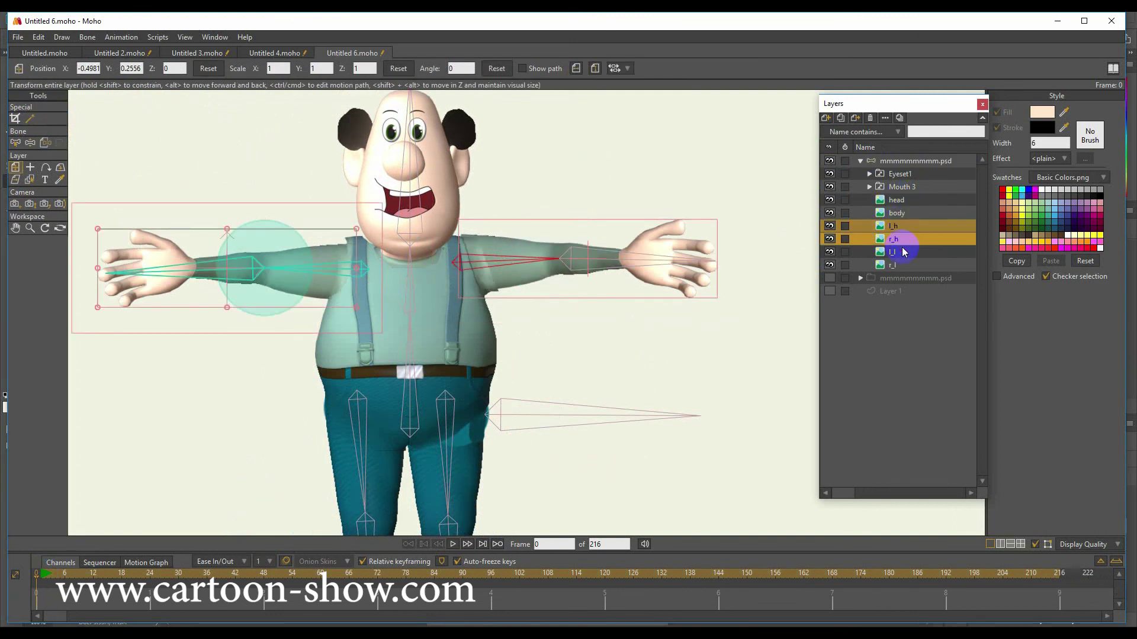
Step: At frame 10, tilt the head toward the l_h arm and swing the l_l leg outward with its foot raised
{"action": "left_click", "coordinate": [56, 575]}
{"action": "left_click", "coordinate": [89, 577]}
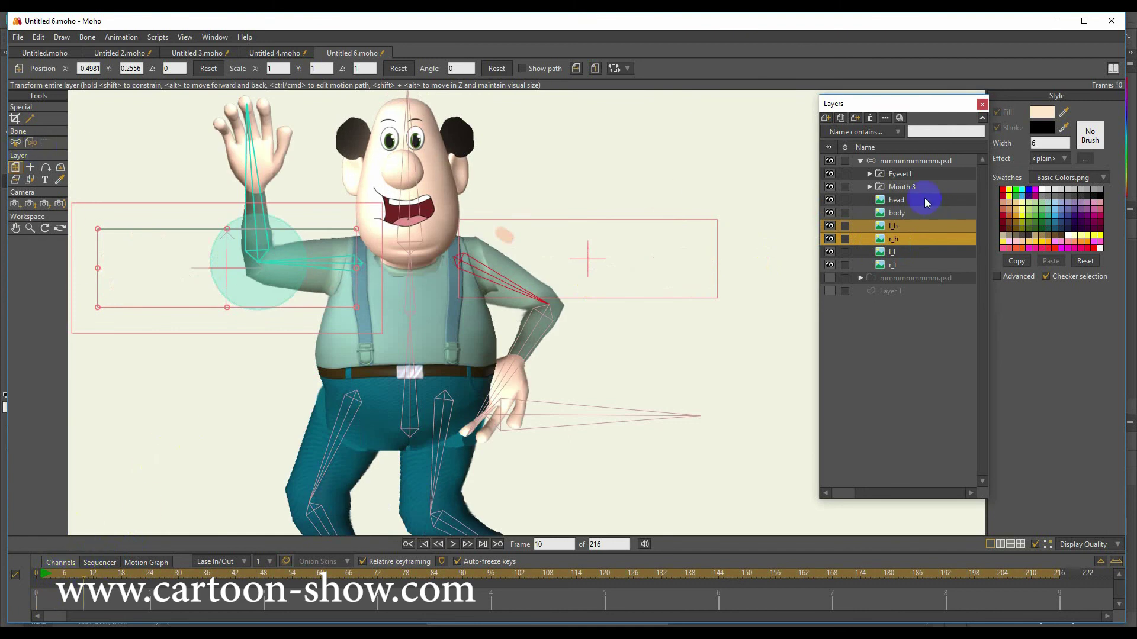
{"action": "left_click", "coordinate": [895, 167]}
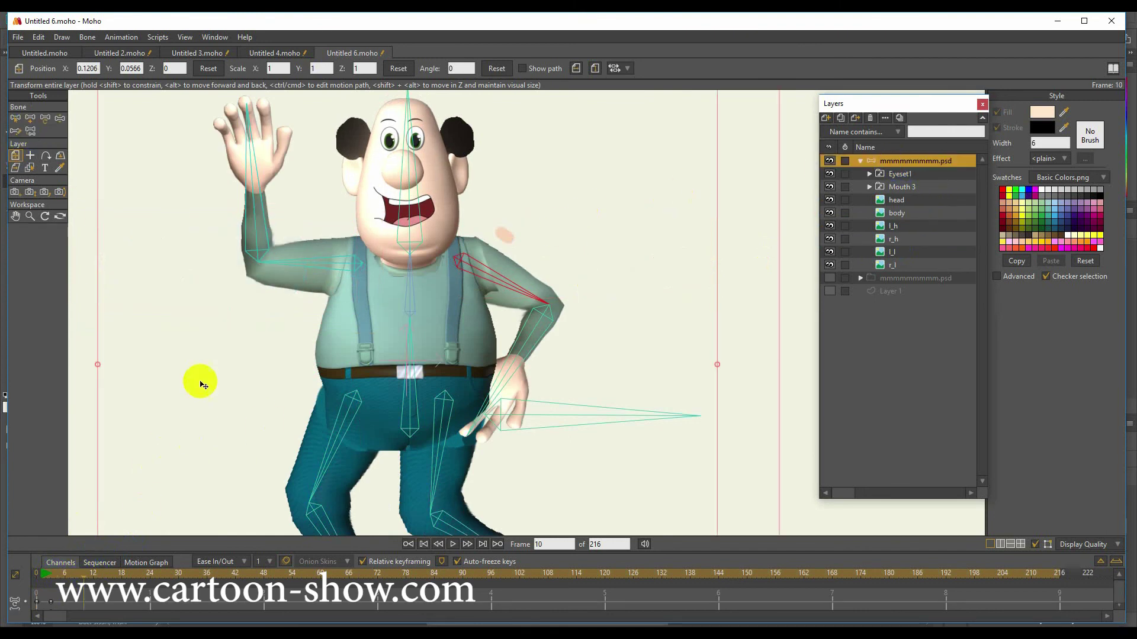
{"action": "left_click_drag", "start_coordinate": [302, 266], "coordinate": [276, 253]}
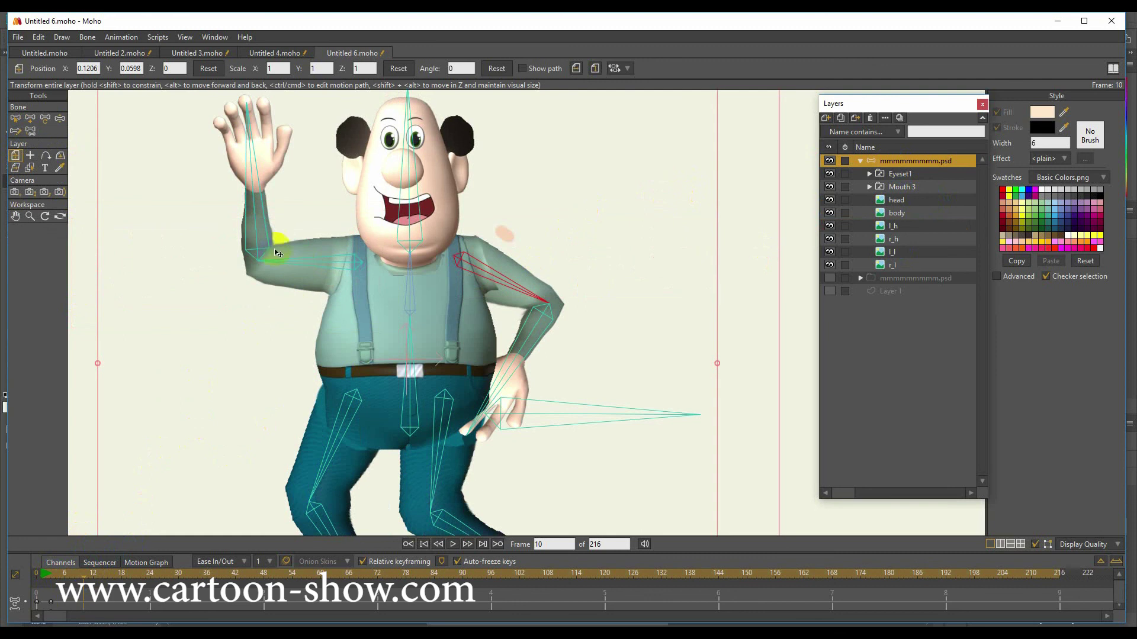
{"action": "left_click", "coordinate": [45, 118]}
{"action": "left_click", "coordinate": [263, 227]}
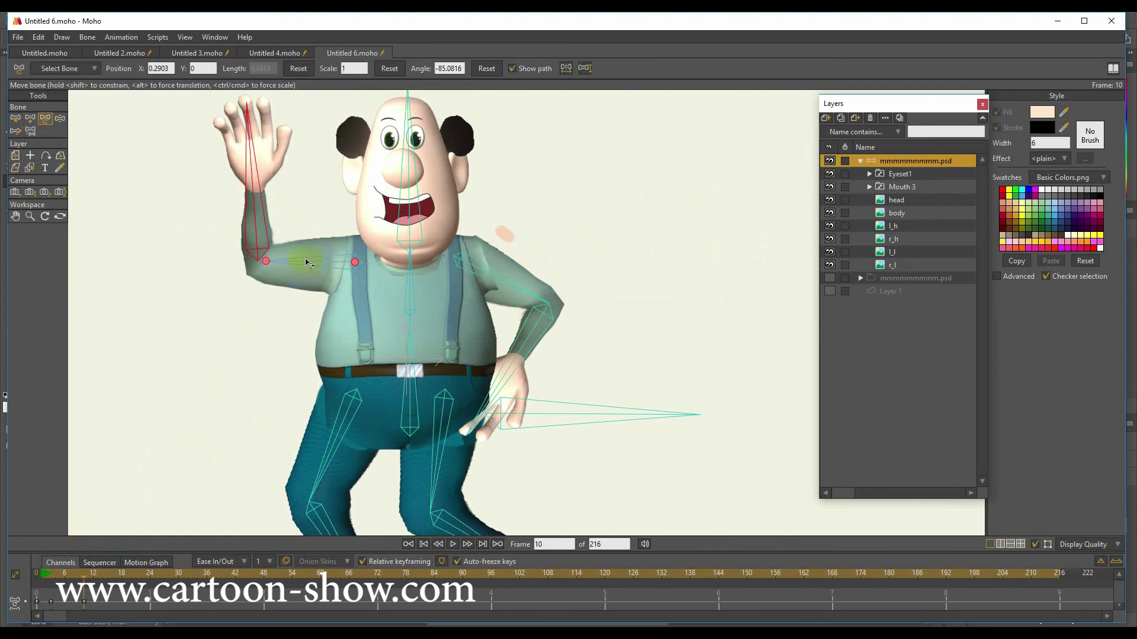
{"action": "left_click", "coordinate": [553, 305]}
{"action": "left_click_drag", "start_coordinate": [396, 204], "coordinate": [423, 184]}
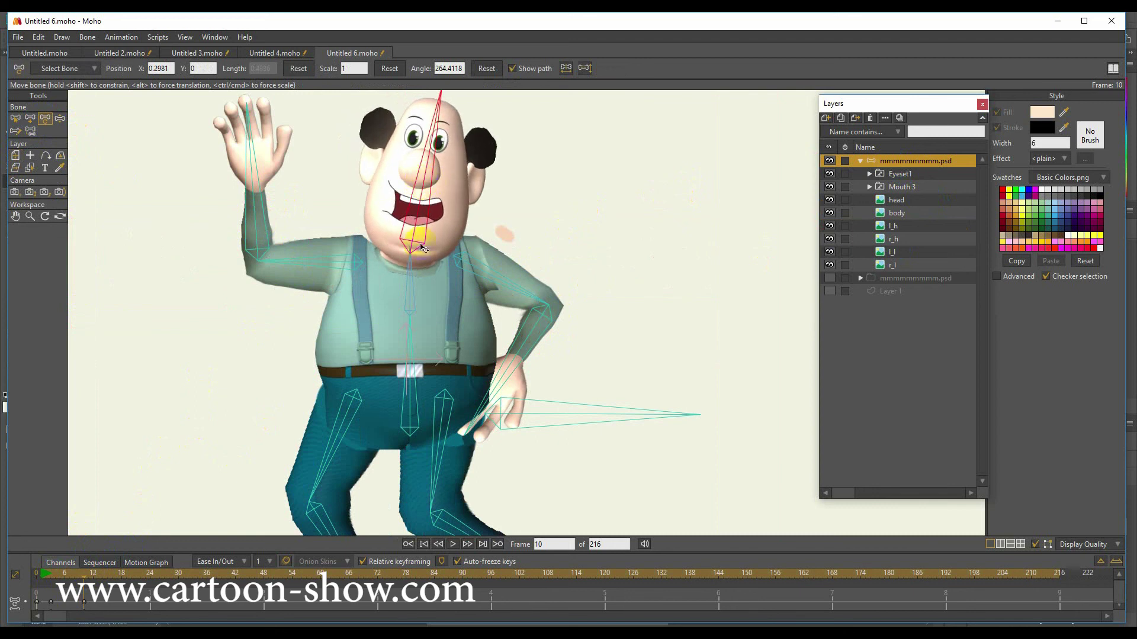
{"action": "left_click", "coordinate": [418, 484]}
{"action": "left_click_drag", "start_coordinate": [435, 474], "coordinate": [437, 407]}
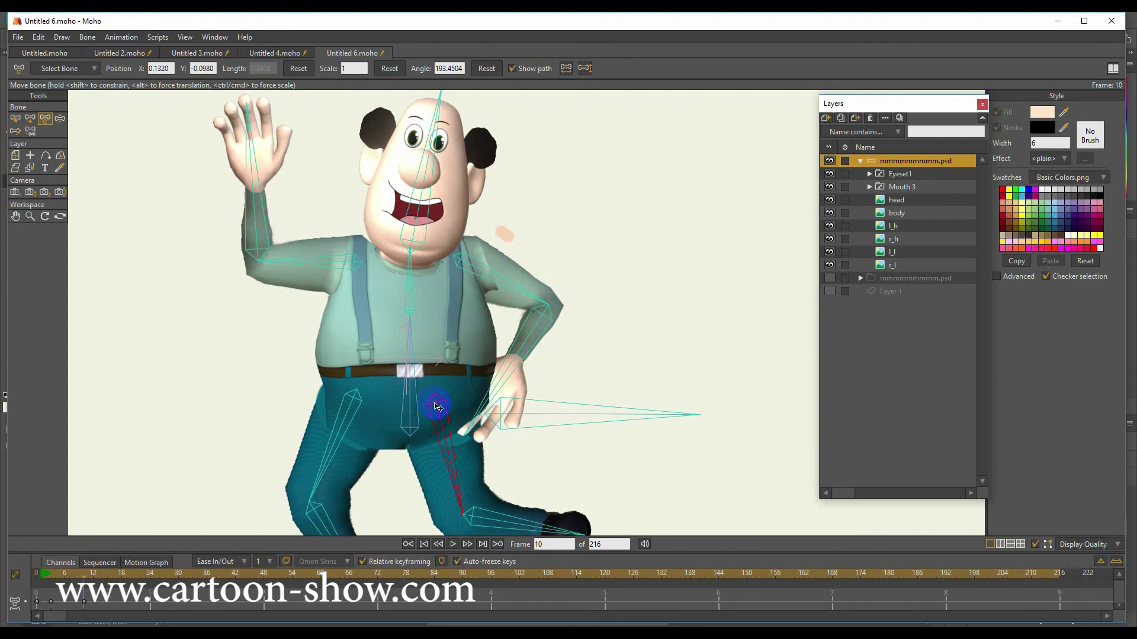
Step: Lower the l_h forearm off the hip so the hand hangs down at frame 10 and at frame 3
{"action": "left_click_drag", "start_coordinate": [520, 360], "coordinate": [548, 361]}
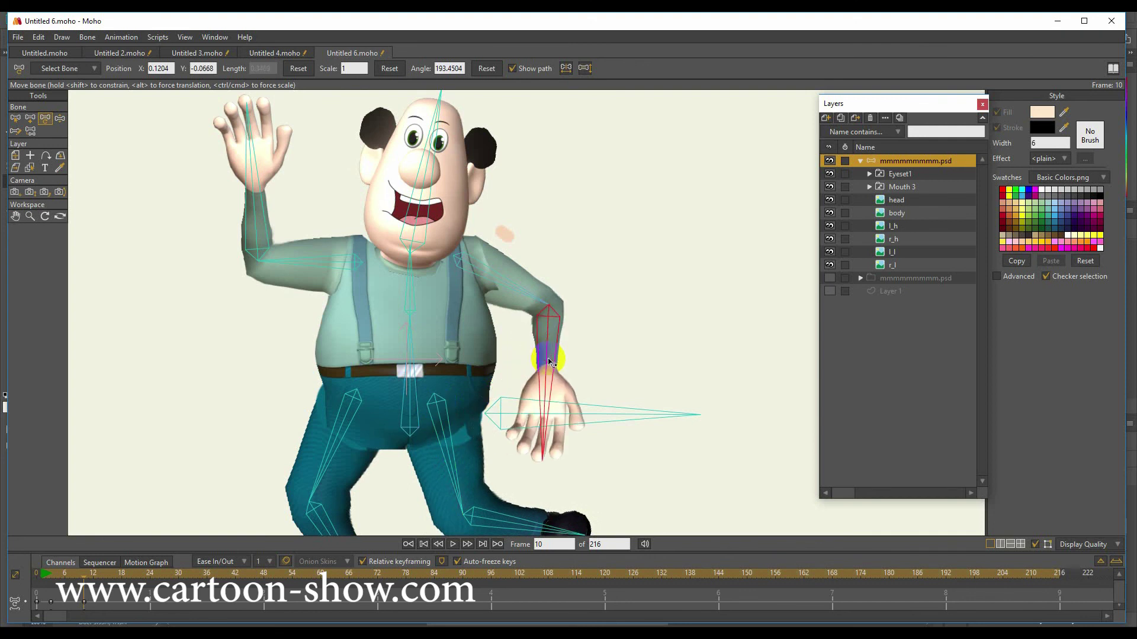
{"action": "left_click_drag", "start_coordinate": [71, 575], "coordinate": [53, 579]}
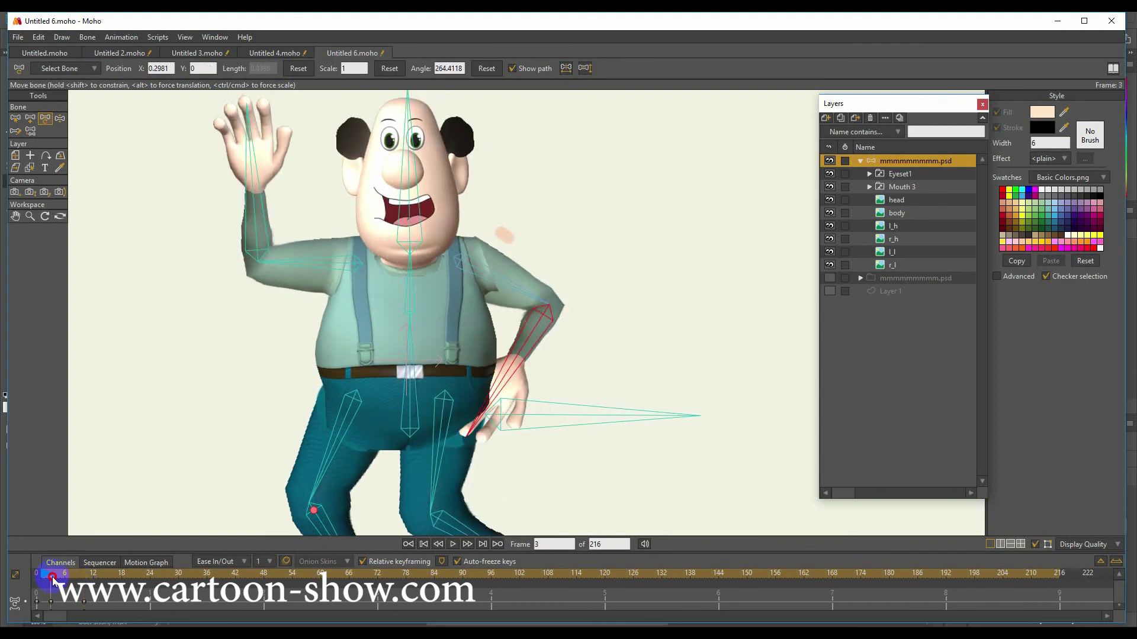
{"action": "left_click_drag", "start_coordinate": [520, 353], "coordinate": [510, 332]}
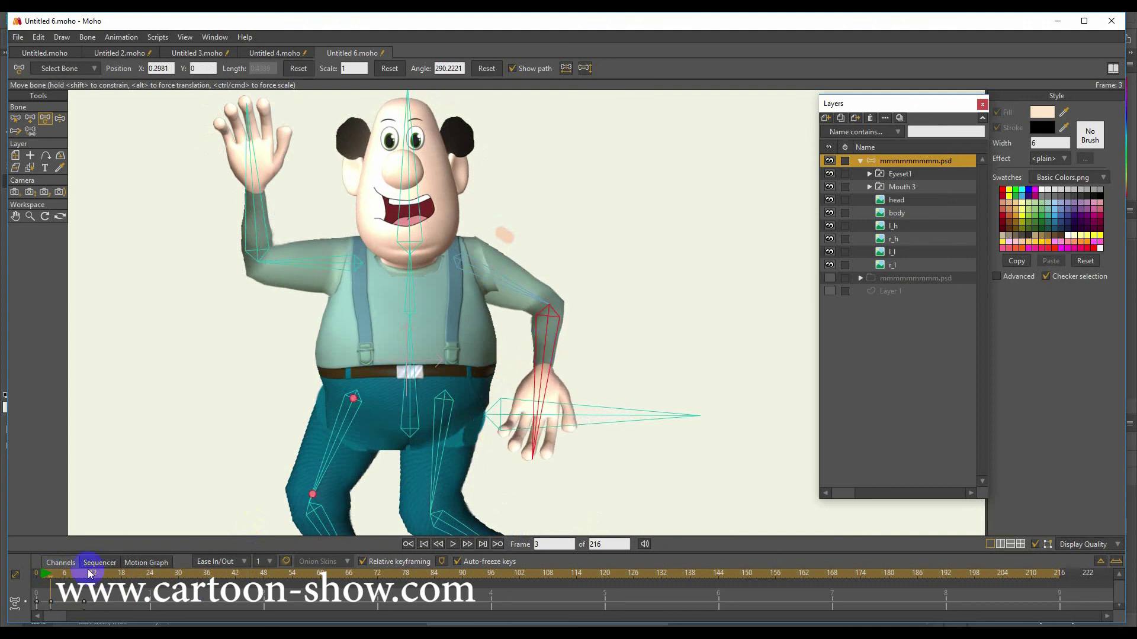
Step: At frame 18, raise the r_h arm so the hand reaches the head, and tilt the head further toward the l_h arm
{"action": "left_click_drag", "start_coordinate": [53, 579], "coordinate": [122, 595]}
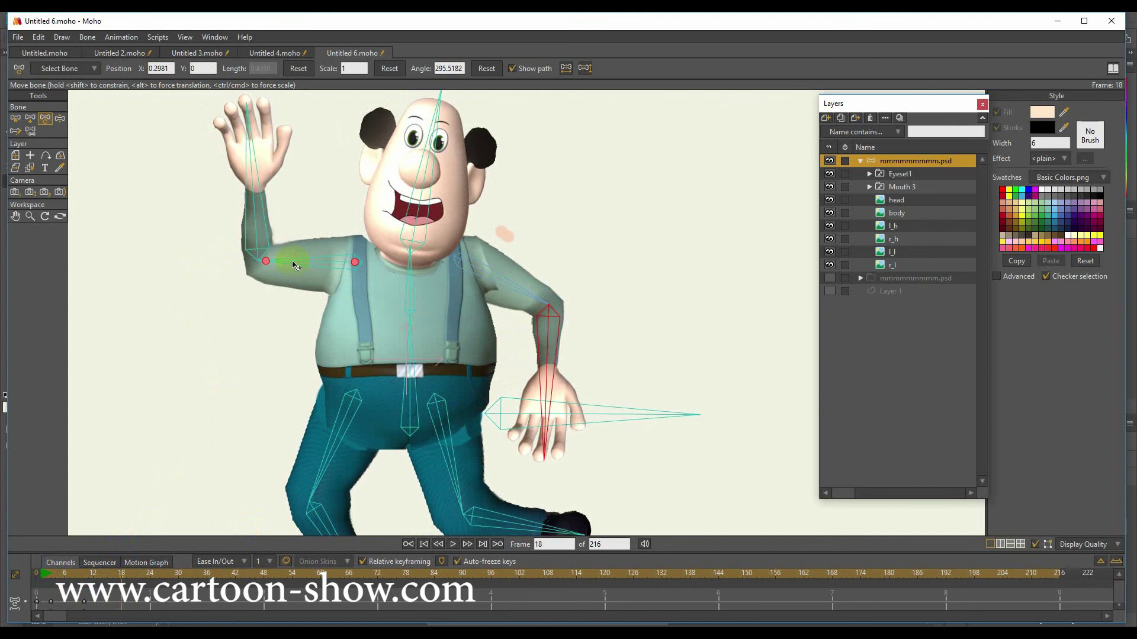
{"action": "left_click_drag", "start_coordinate": [295, 262], "coordinate": [344, 216]}
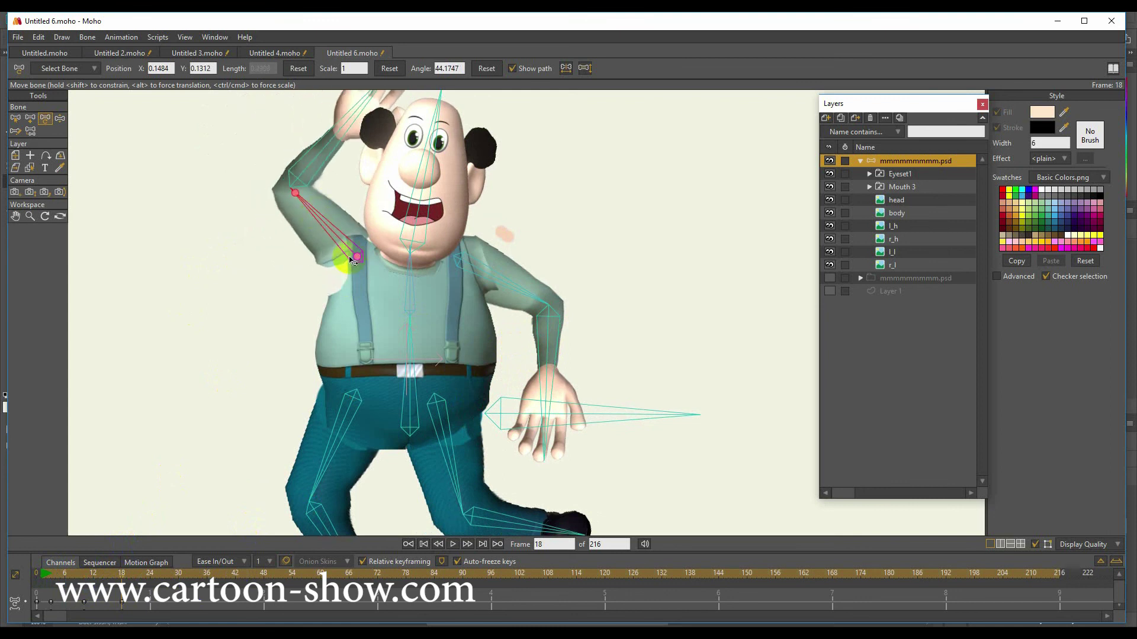
{"action": "left_click_drag", "start_coordinate": [359, 259], "coordinate": [368, 288]}
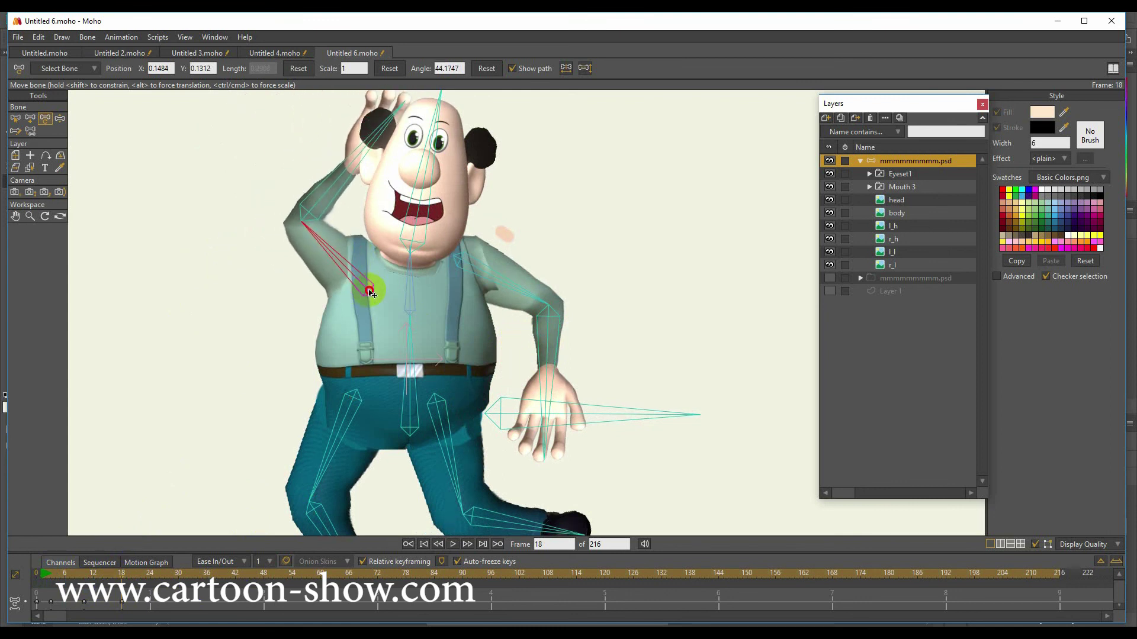
{"action": "left_click_drag", "start_coordinate": [341, 190], "coordinate": [414, 181]}
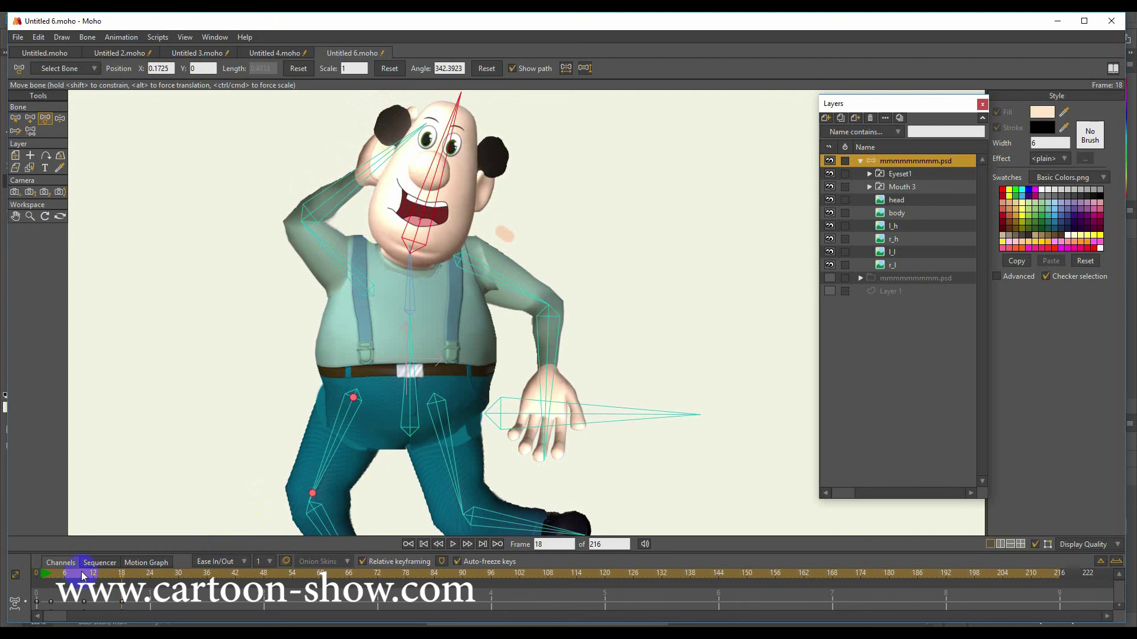
Step: Play the posed animation from frame 2 with the whole character in view
{"action": "left_click_drag", "start_coordinate": [83, 576], "coordinate": [46, 574]}
{"action": "scroll", "coordinate": [206, 421], "scroll_direction": "down", "scroll_amount": 3}
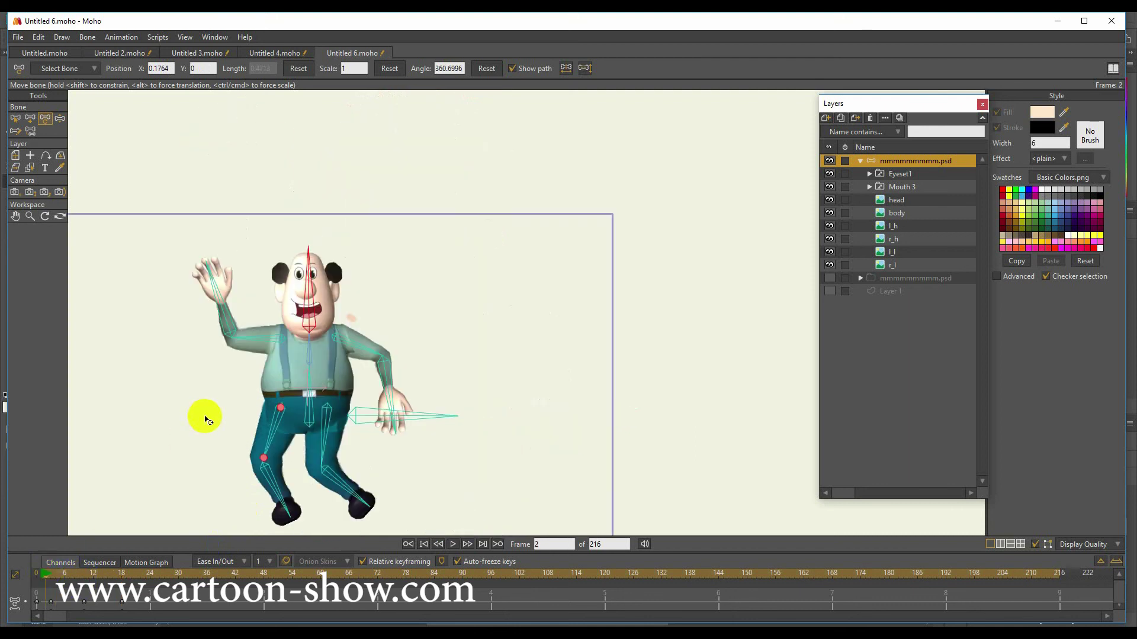
{"action": "key", "text": "space"}
Step: At frame 29, straighten both legs so the character stands on both feet
{"action": "left_click", "coordinate": [190, 583]}
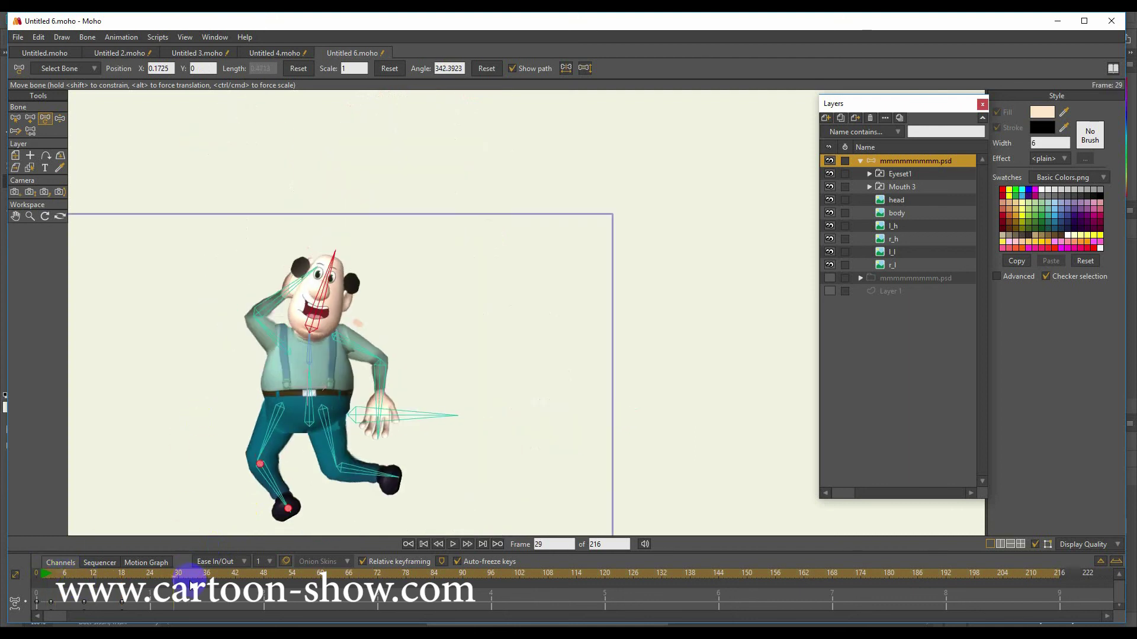
{"action": "left_click", "coordinate": [290, 412]}
{"action": "left_click_drag", "start_coordinate": [274, 442], "coordinate": [272, 516]}
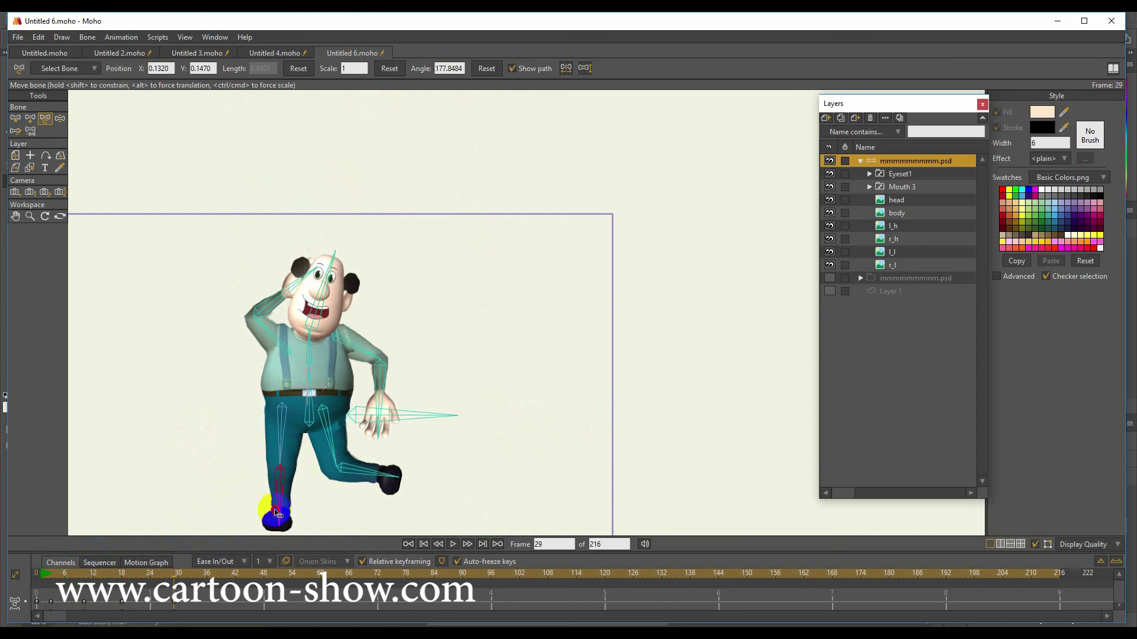
{"action": "left_click_drag", "start_coordinate": [362, 477], "coordinate": [339, 496]}
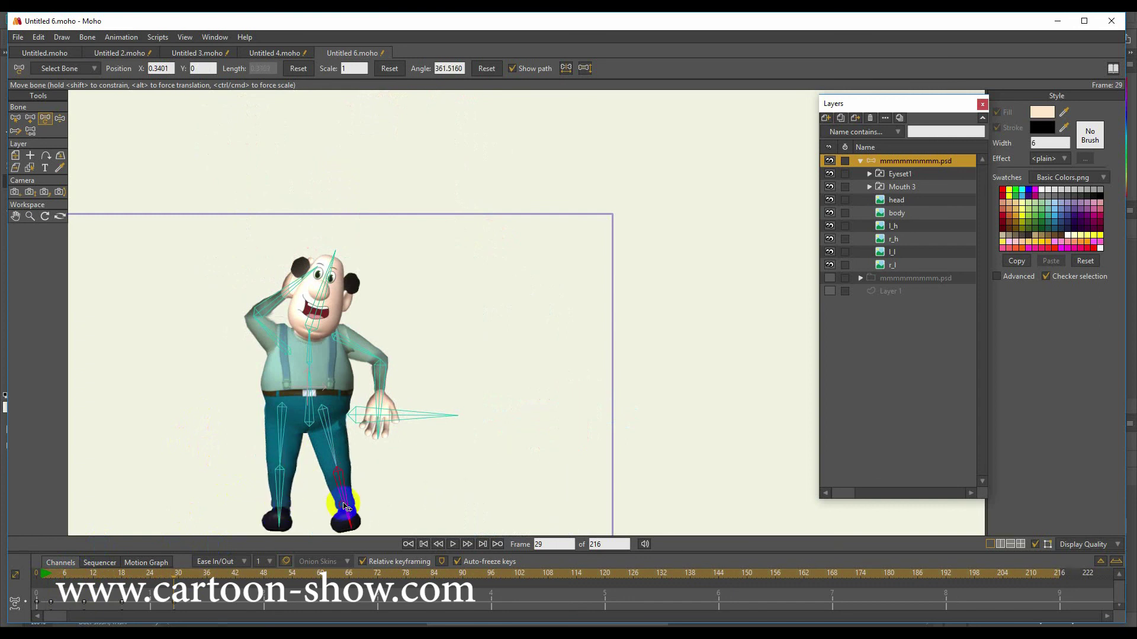
Step: At frame 29, raise the l_h hand to the head, extend the r_h arm sideways and tilt the head toward it
{"action": "left_click", "coordinate": [381, 346]}
{"action": "left_click_drag", "start_coordinate": [381, 346], "coordinate": [364, 288]}
{"action": "left_click", "coordinate": [266, 333]}
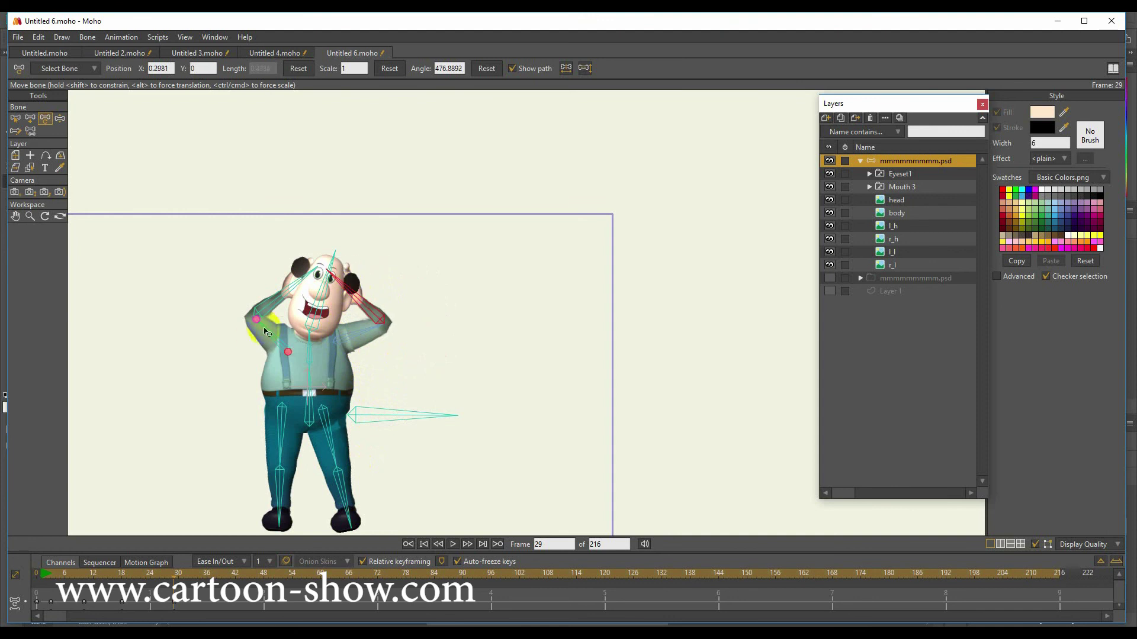
{"action": "left_click_drag", "start_coordinate": [265, 335], "coordinate": [207, 349]}
{"action": "left_click", "coordinate": [298, 360]}
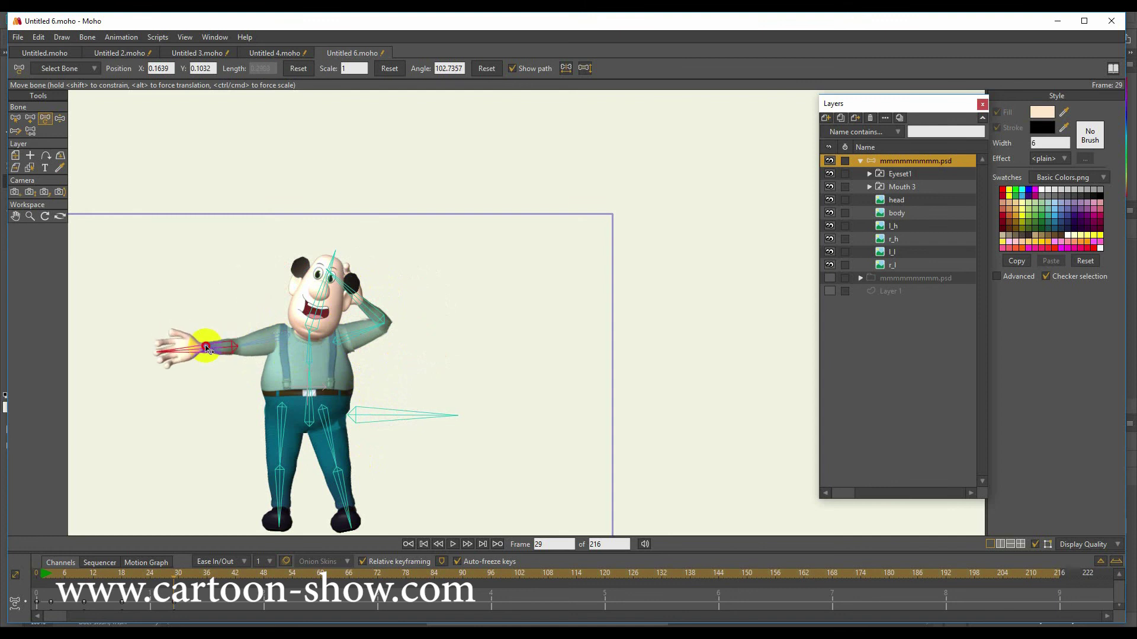
{"action": "left_click_drag", "start_coordinate": [311, 294], "coordinate": [299, 266]}
Step: Play the animation, then stretch all the bone keyframes so the last one falls at frame 72
{"action": "left_click_drag", "start_coordinate": [69, 578], "coordinate": [42, 588]}
{"action": "key", "text": "space"}
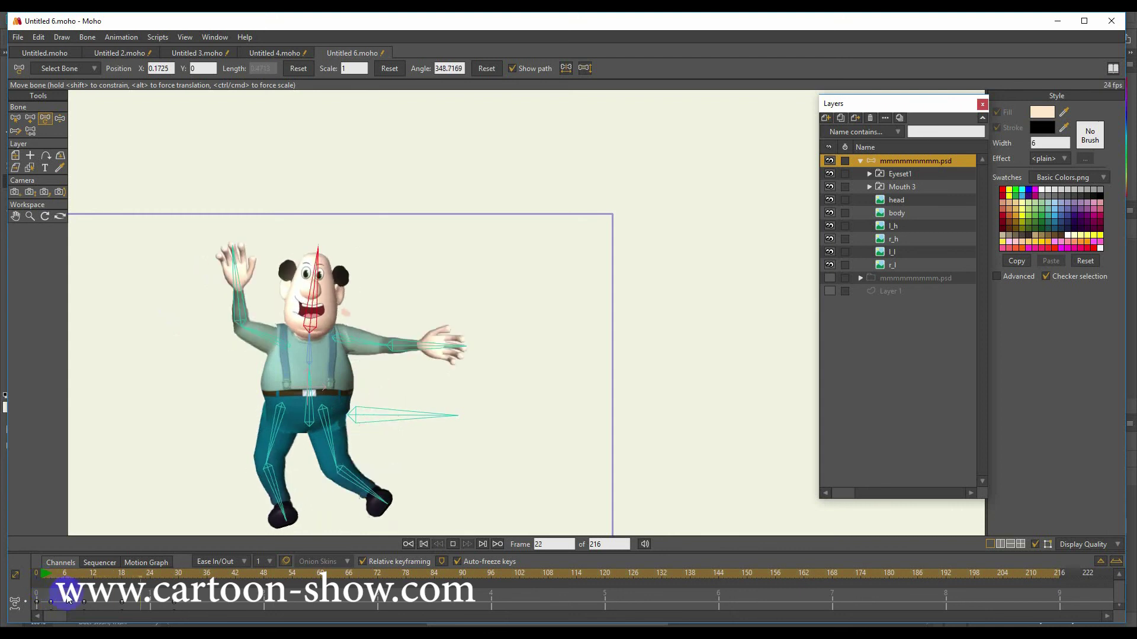
{"action": "left_click_drag", "start_coordinate": [198, 595], "coordinate": [12, 622]}
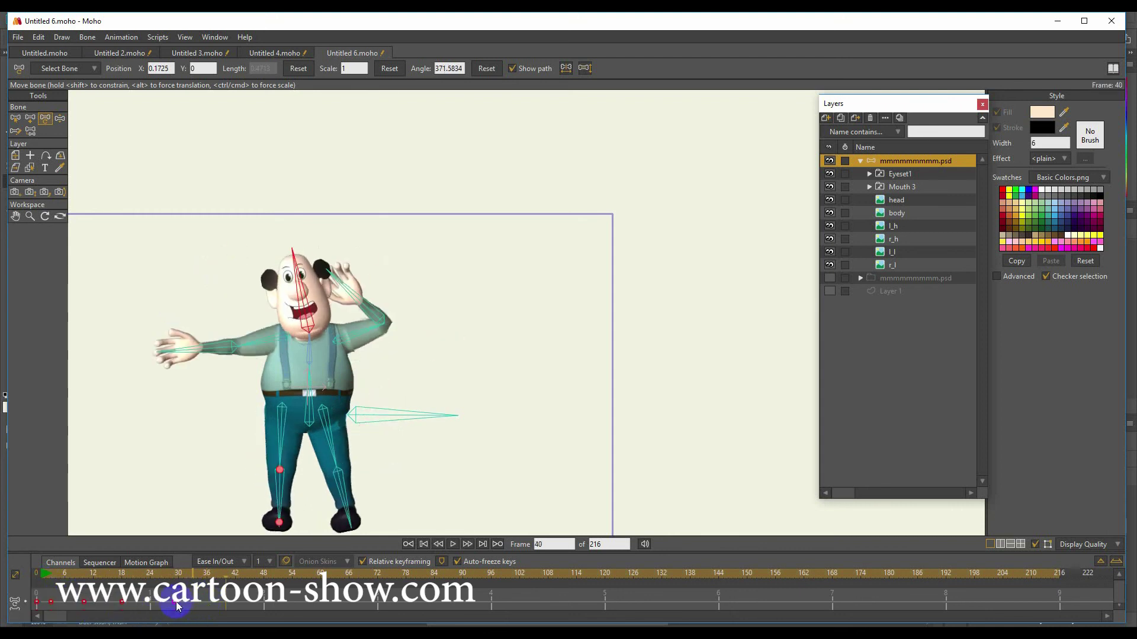
{"action": "left_click_drag", "start_coordinate": [173, 602], "coordinate": [379, 608]}
Step: Check the slowed animation by playing it, including from frame 2 with the full camera frame centred in the view
{"action": "key", "text": "space"}
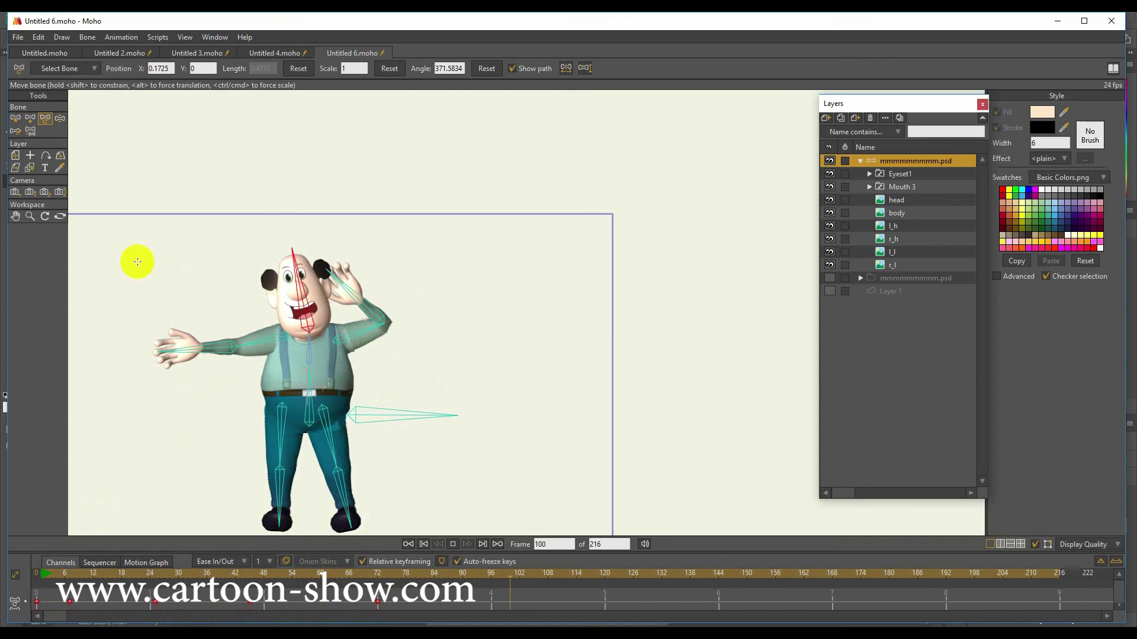
{"action": "key", "text": "space"}
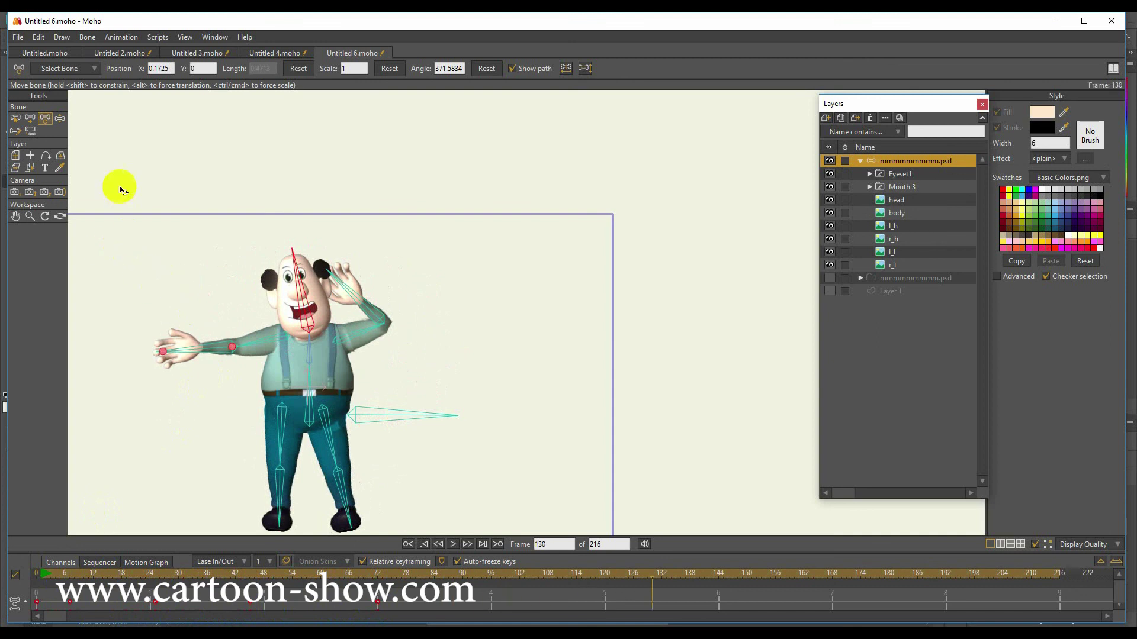
{"action": "left_click", "coordinate": [16, 216]}
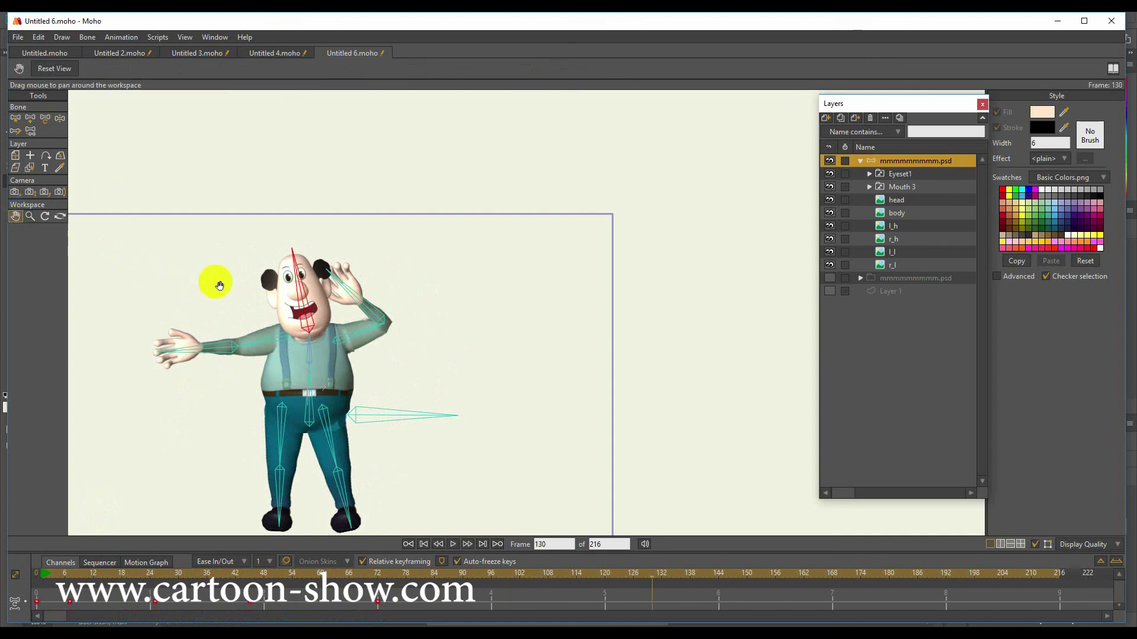
{"action": "left_click_drag", "start_coordinate": [236, 314], "coordinate": [405, 228]}
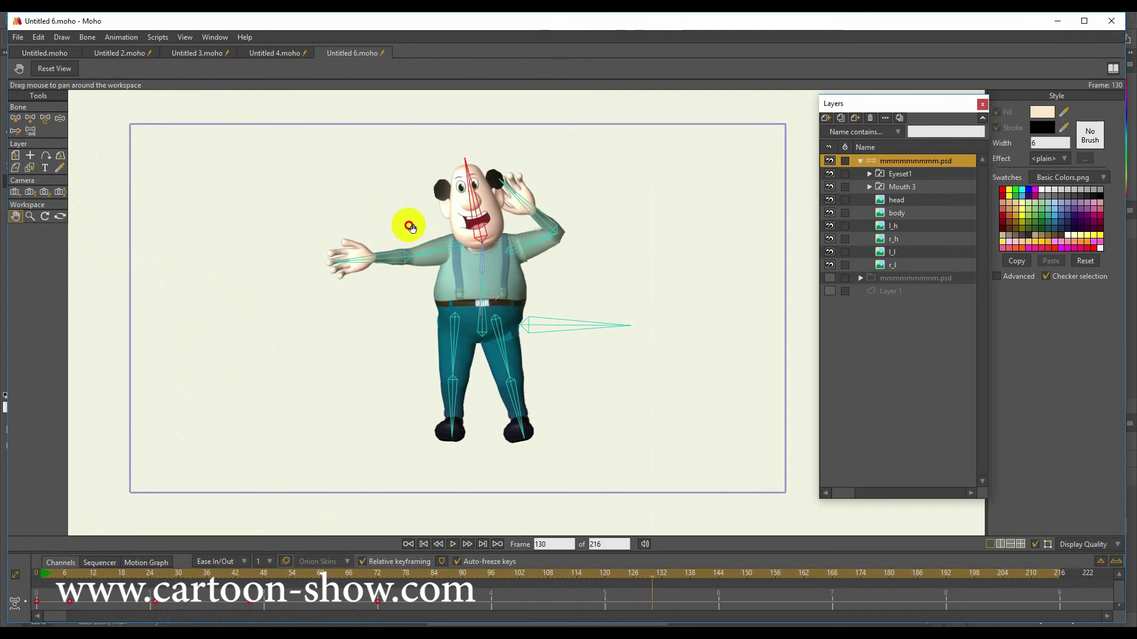
{"action": "left_click", "coordinate": [48, 578]}
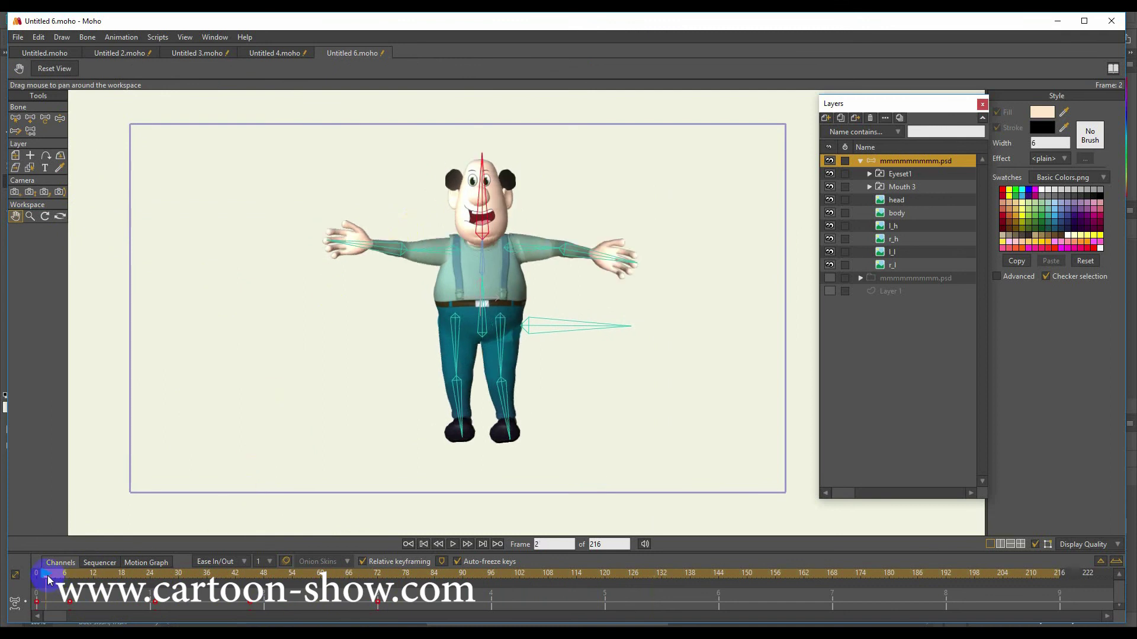
{"action": "key", "text": "space"}
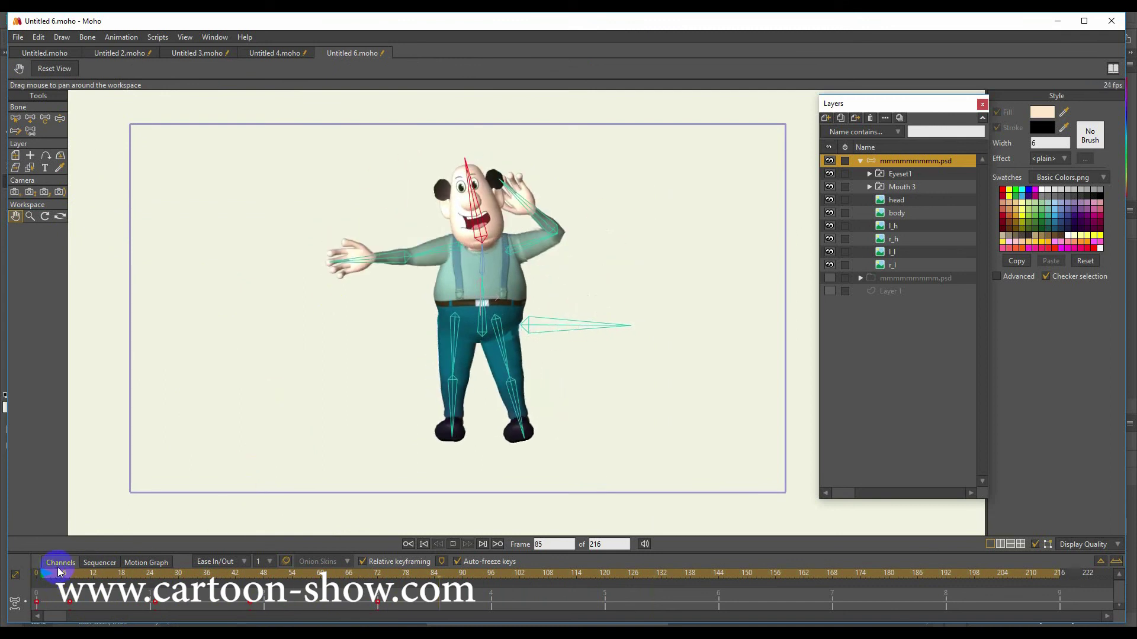
{"action": "key", "text": "space"}
Step: Return to frame 0 and look through the layers inside the hidden PSD group
{"action": "left_click_drag", "start_coordinate": [109, 576], "coordinate": [15, 577]}
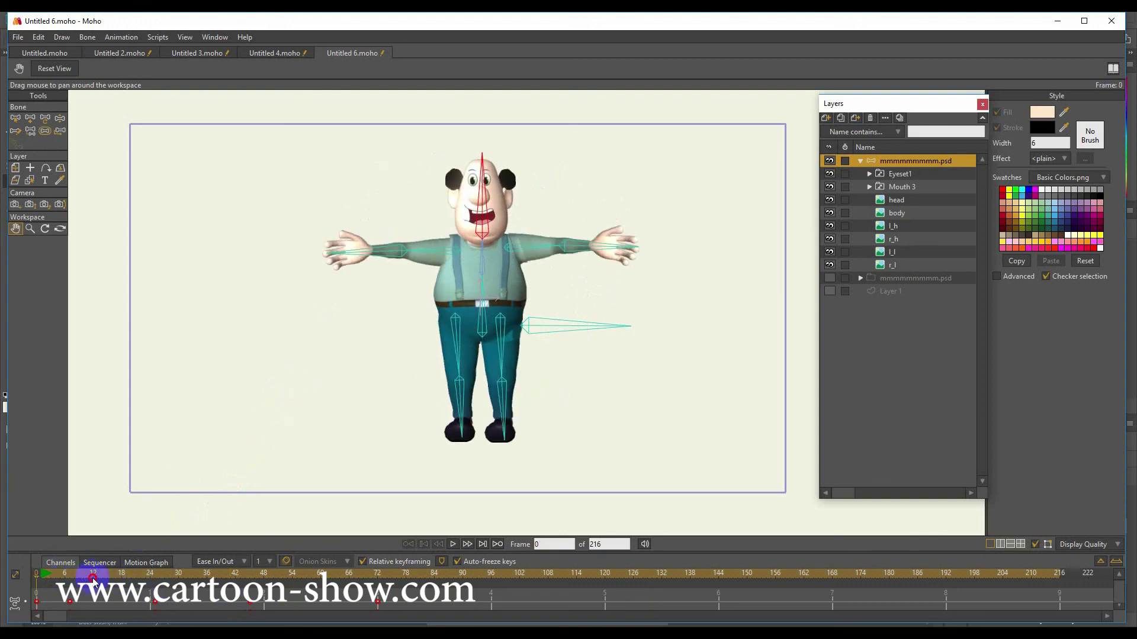
{"action": "left_click_drag", "start_coordinate": [93, 580], "coordinate": [32, 585]}
{"action": "left_click", "coordinate": [861, 278]}
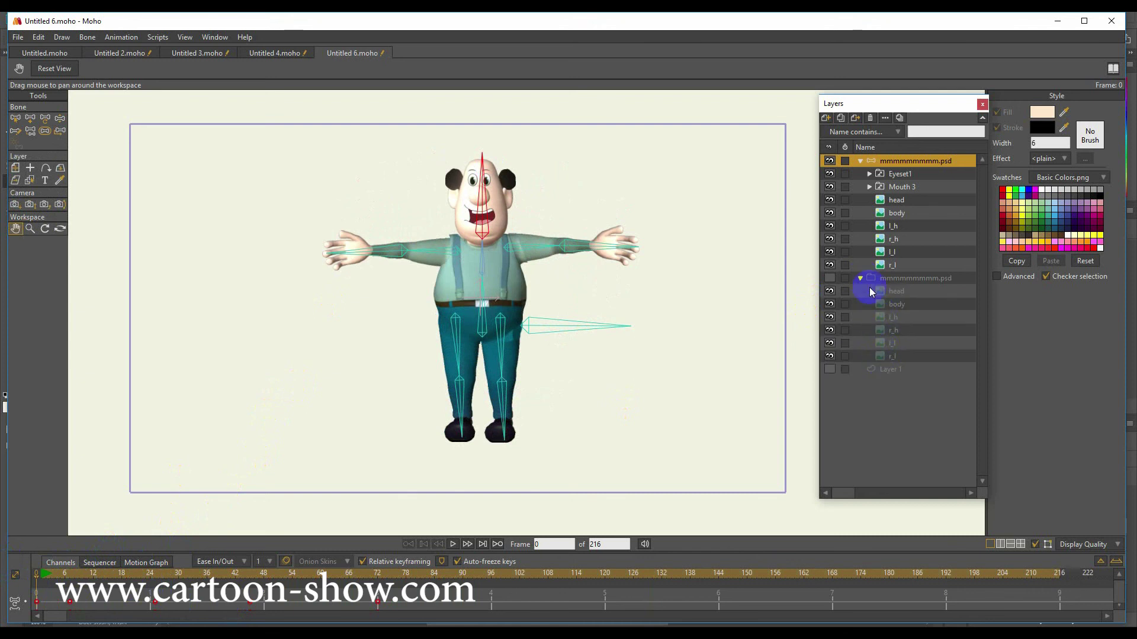
{"action": "left_click", "coordinate": [862, 279]}
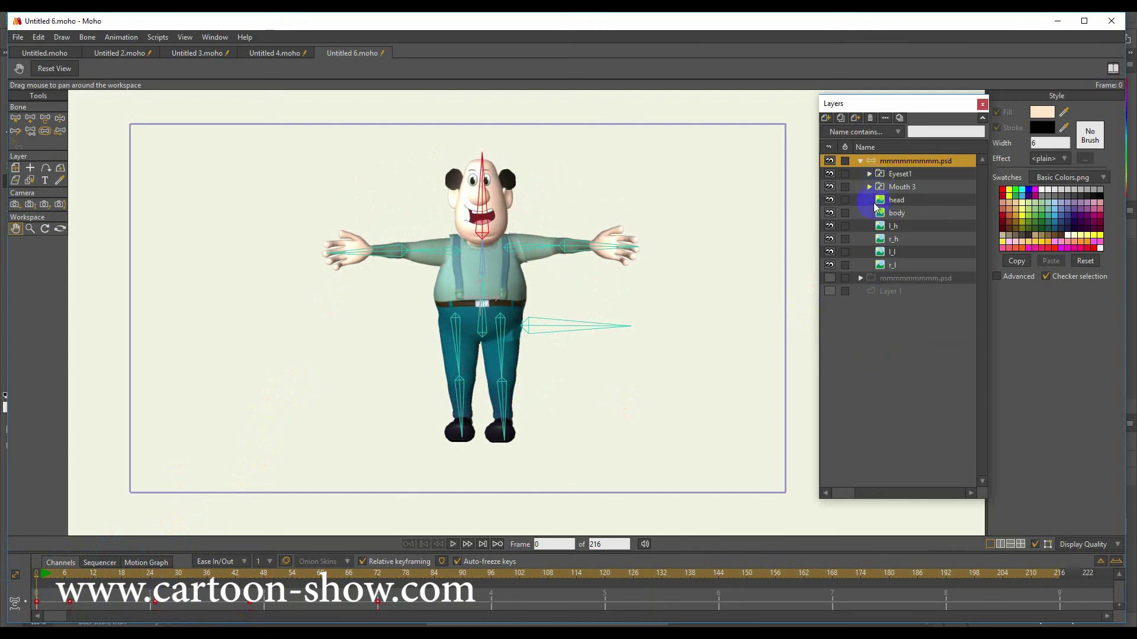